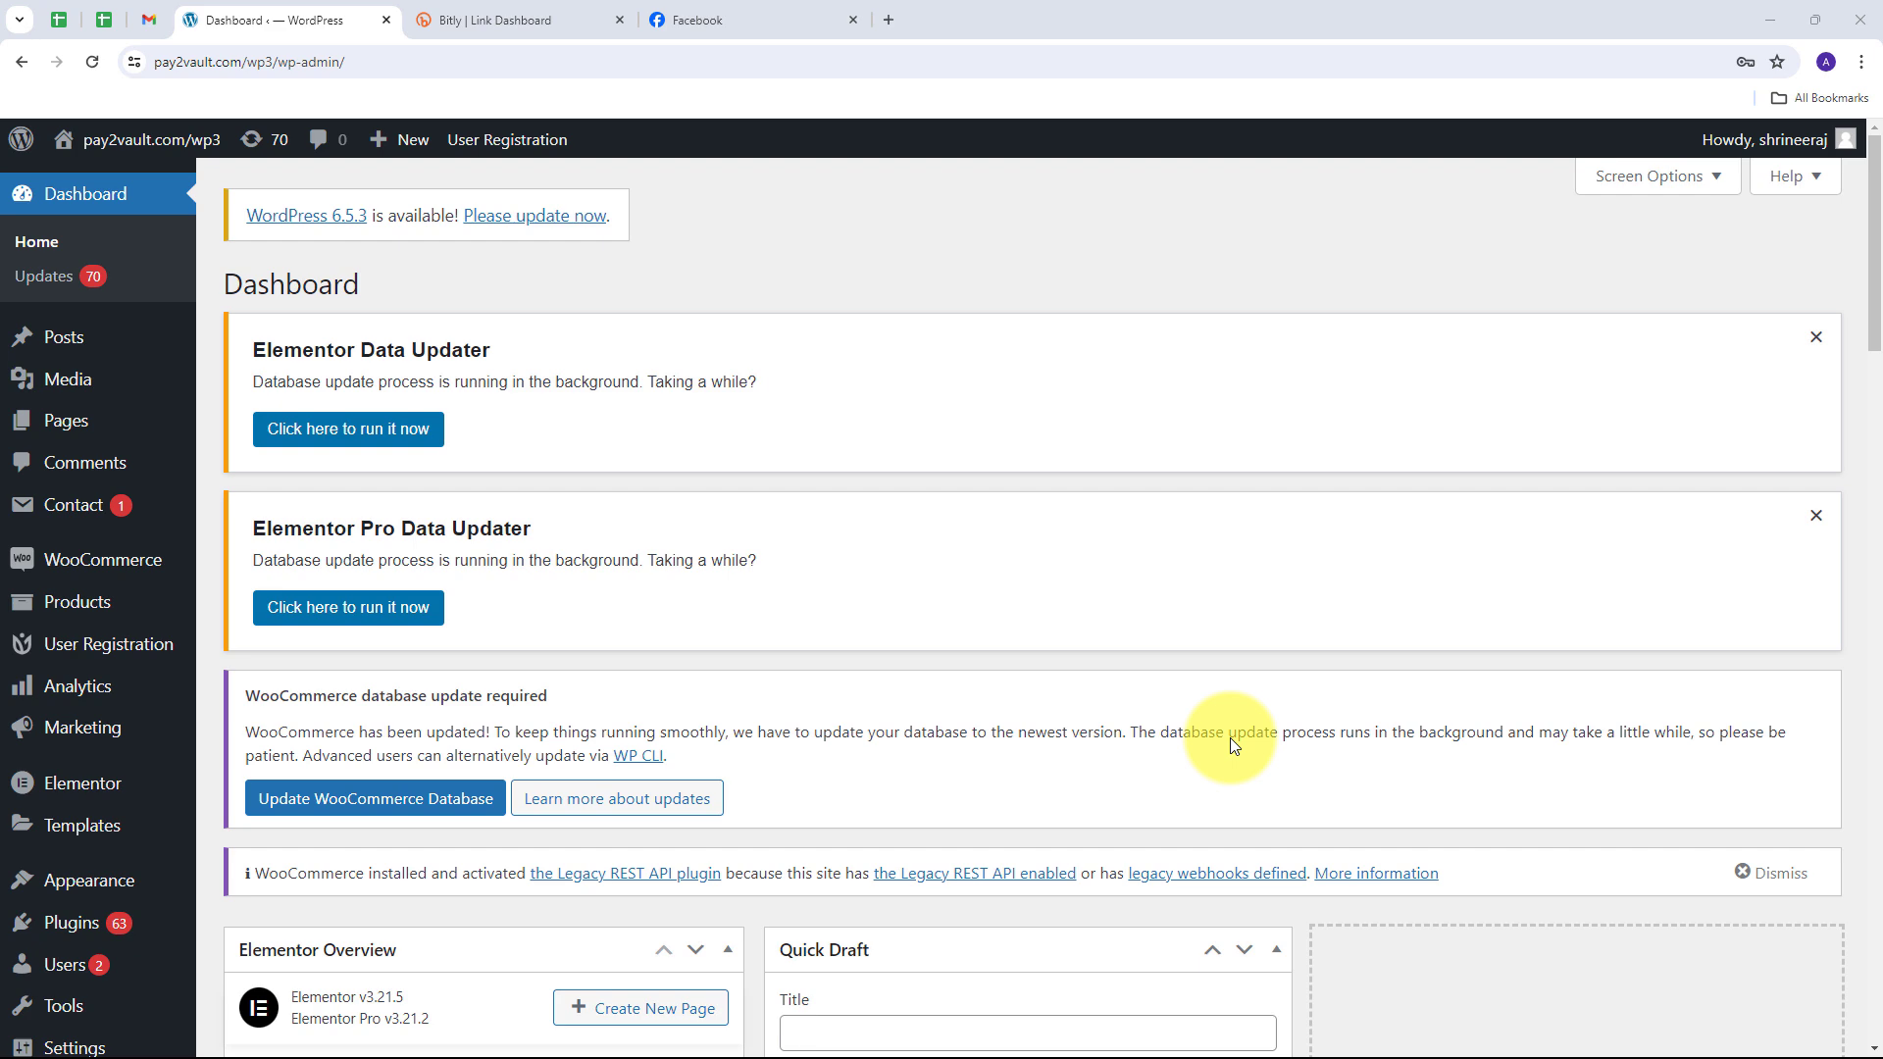
Step: Look over the Bitly, Facebook and WordPress tabs, ending on the Pabbly Connect Facebook page
{"action": "left_click", "coordinate": [461, 17]}
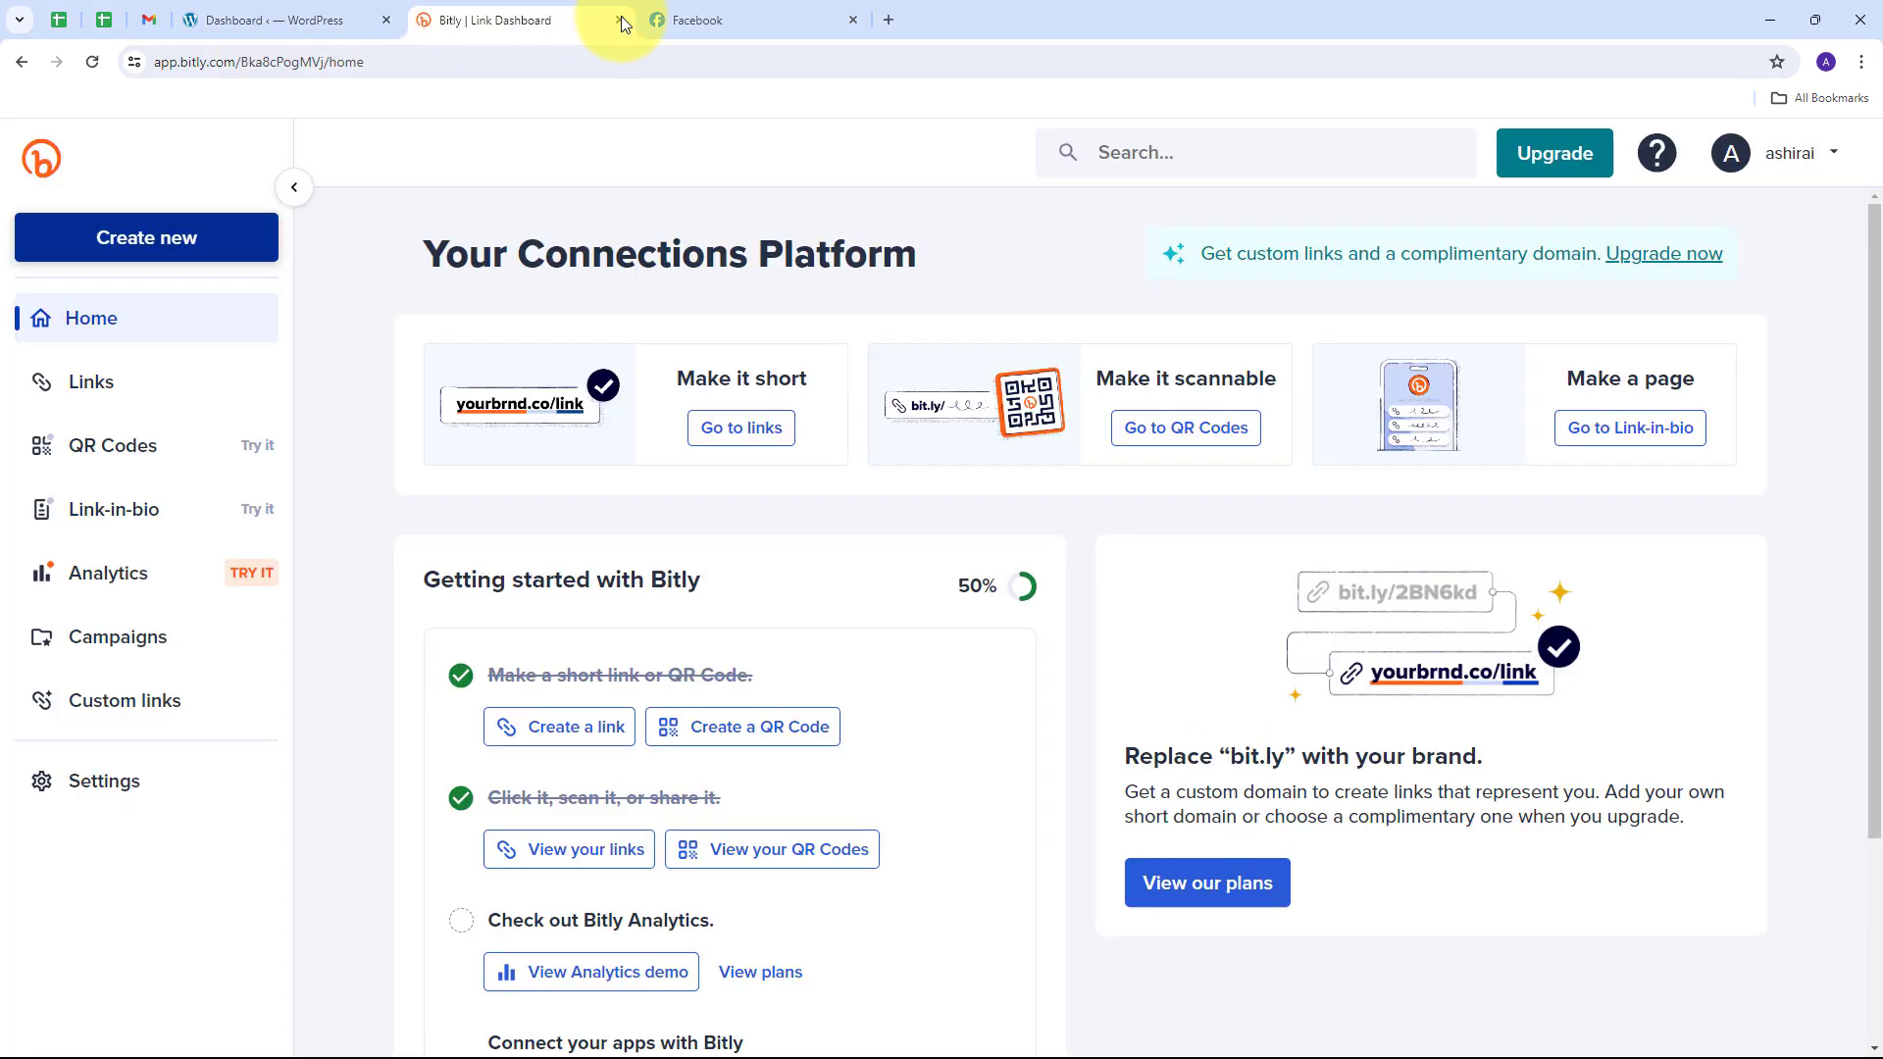
{"action": "left_click", "coordinate": [677, 16]}
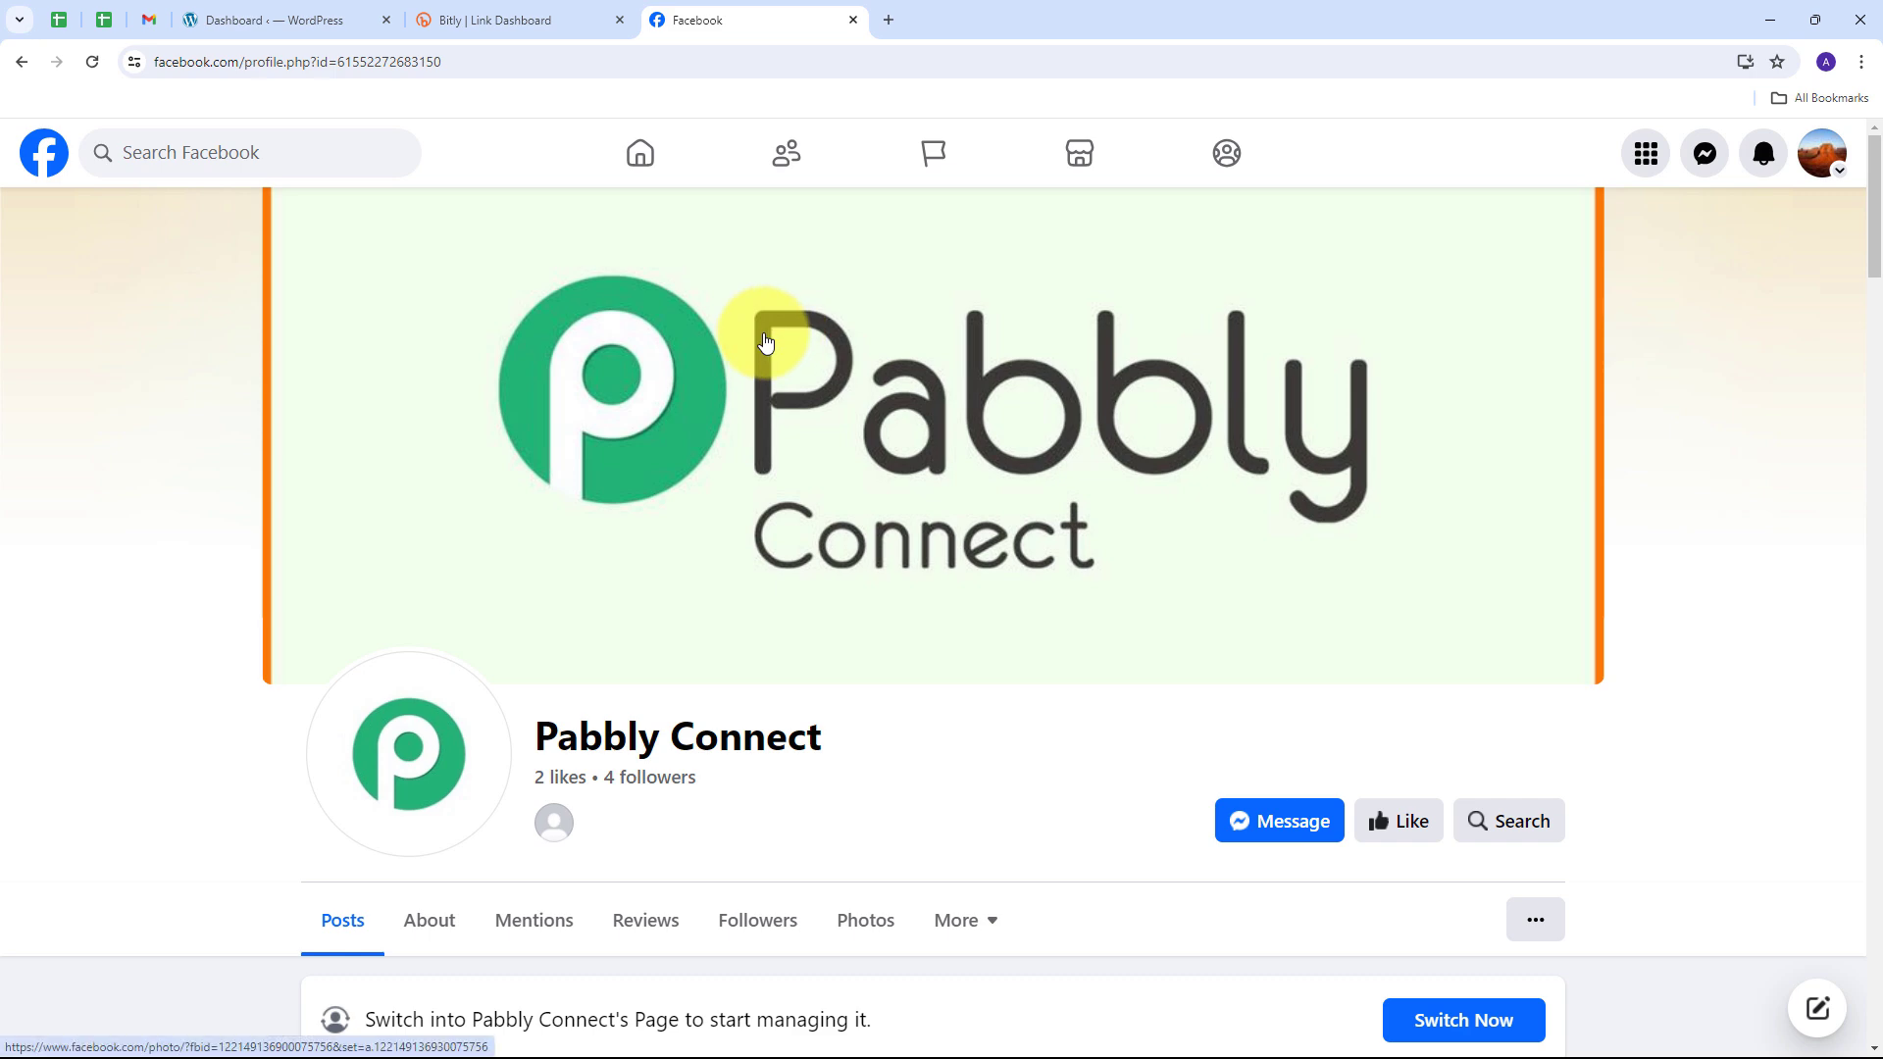
{"action": "key", "text": "ctrl+4"}
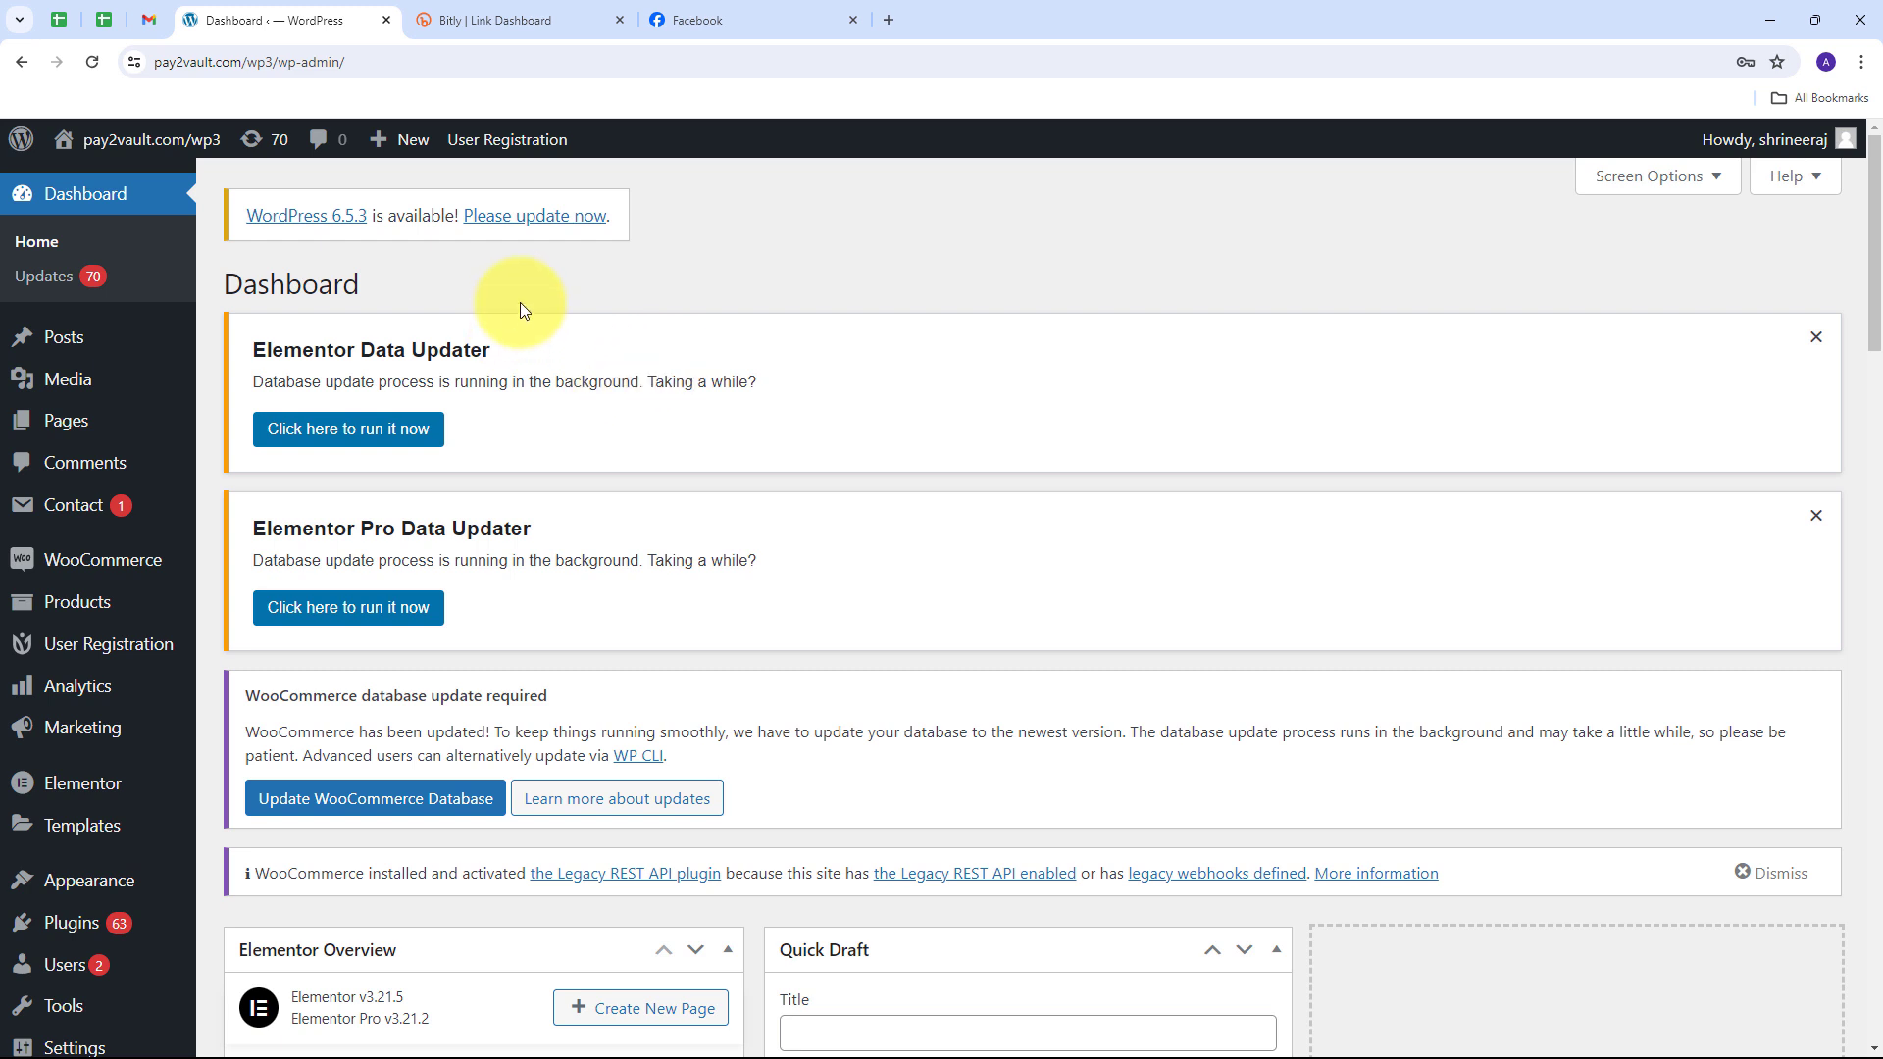
{"action": "left_click", "coordinate": [446, 18]}
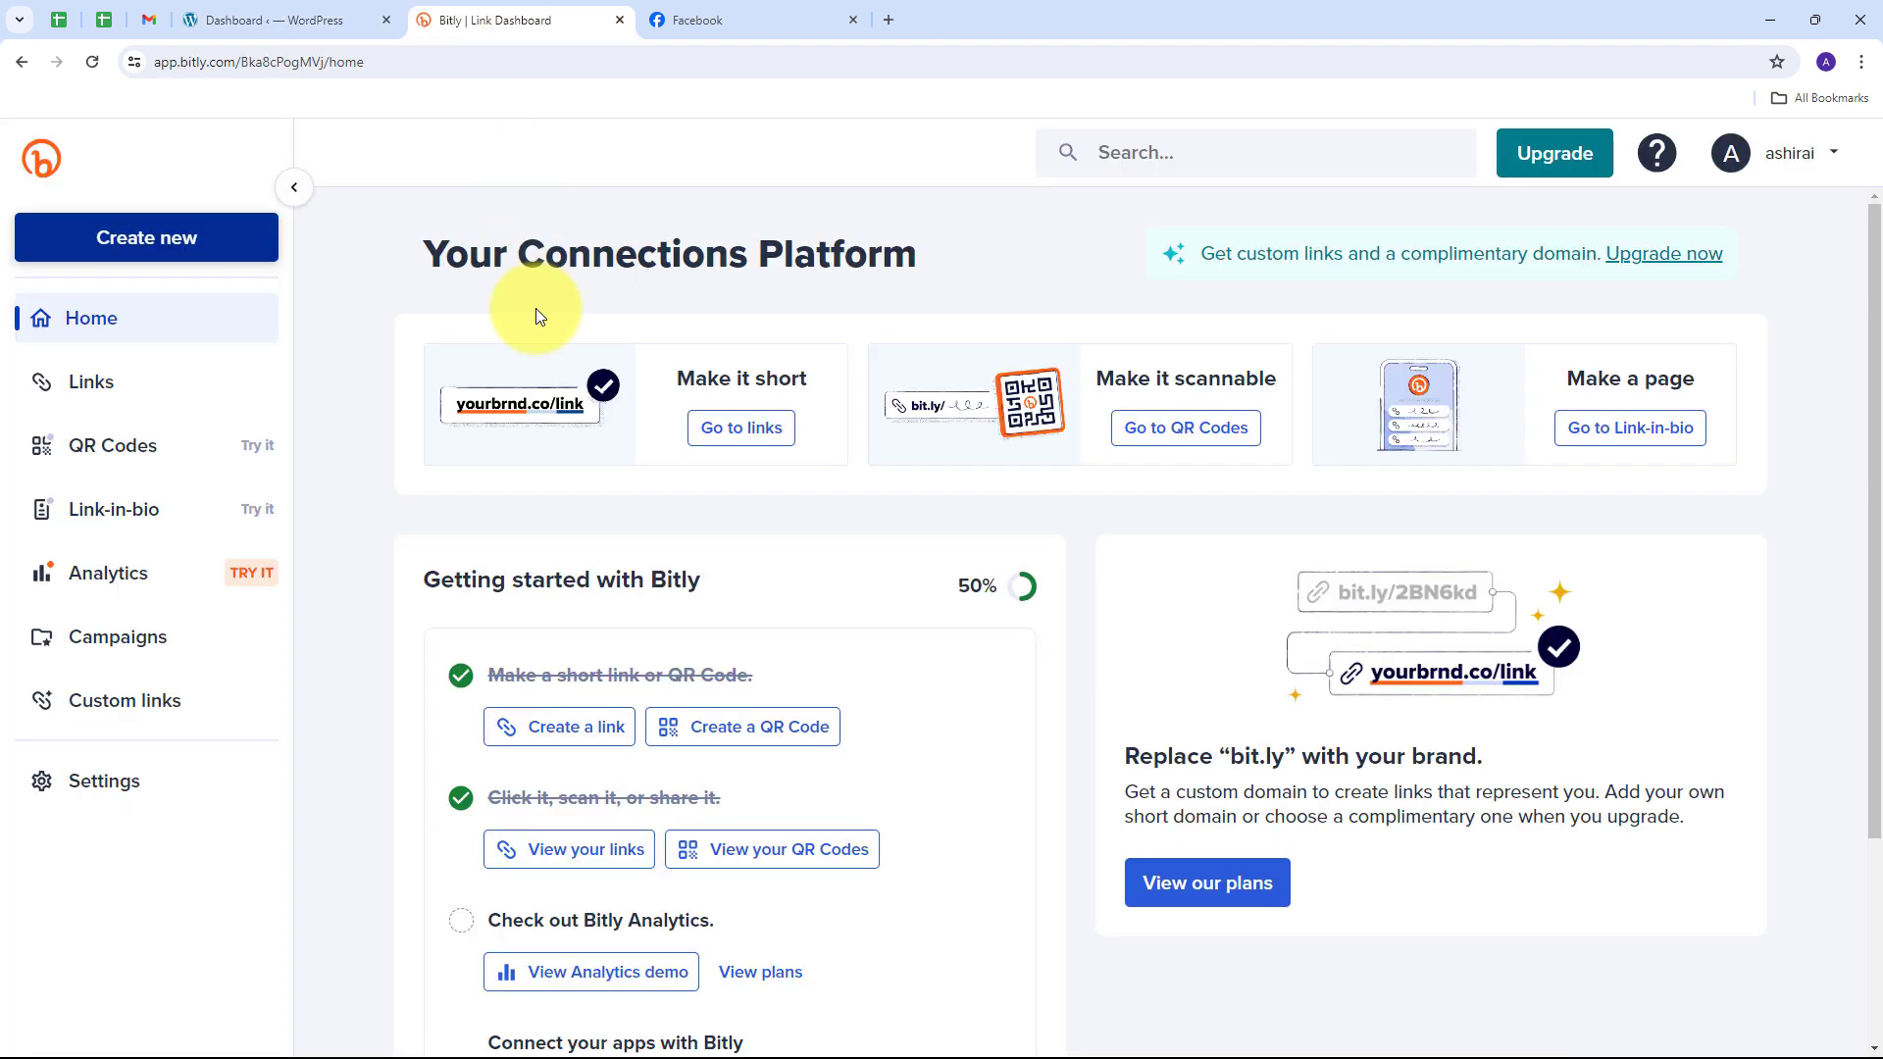
{"action": "left_click", "coordinate": [727, 14]}
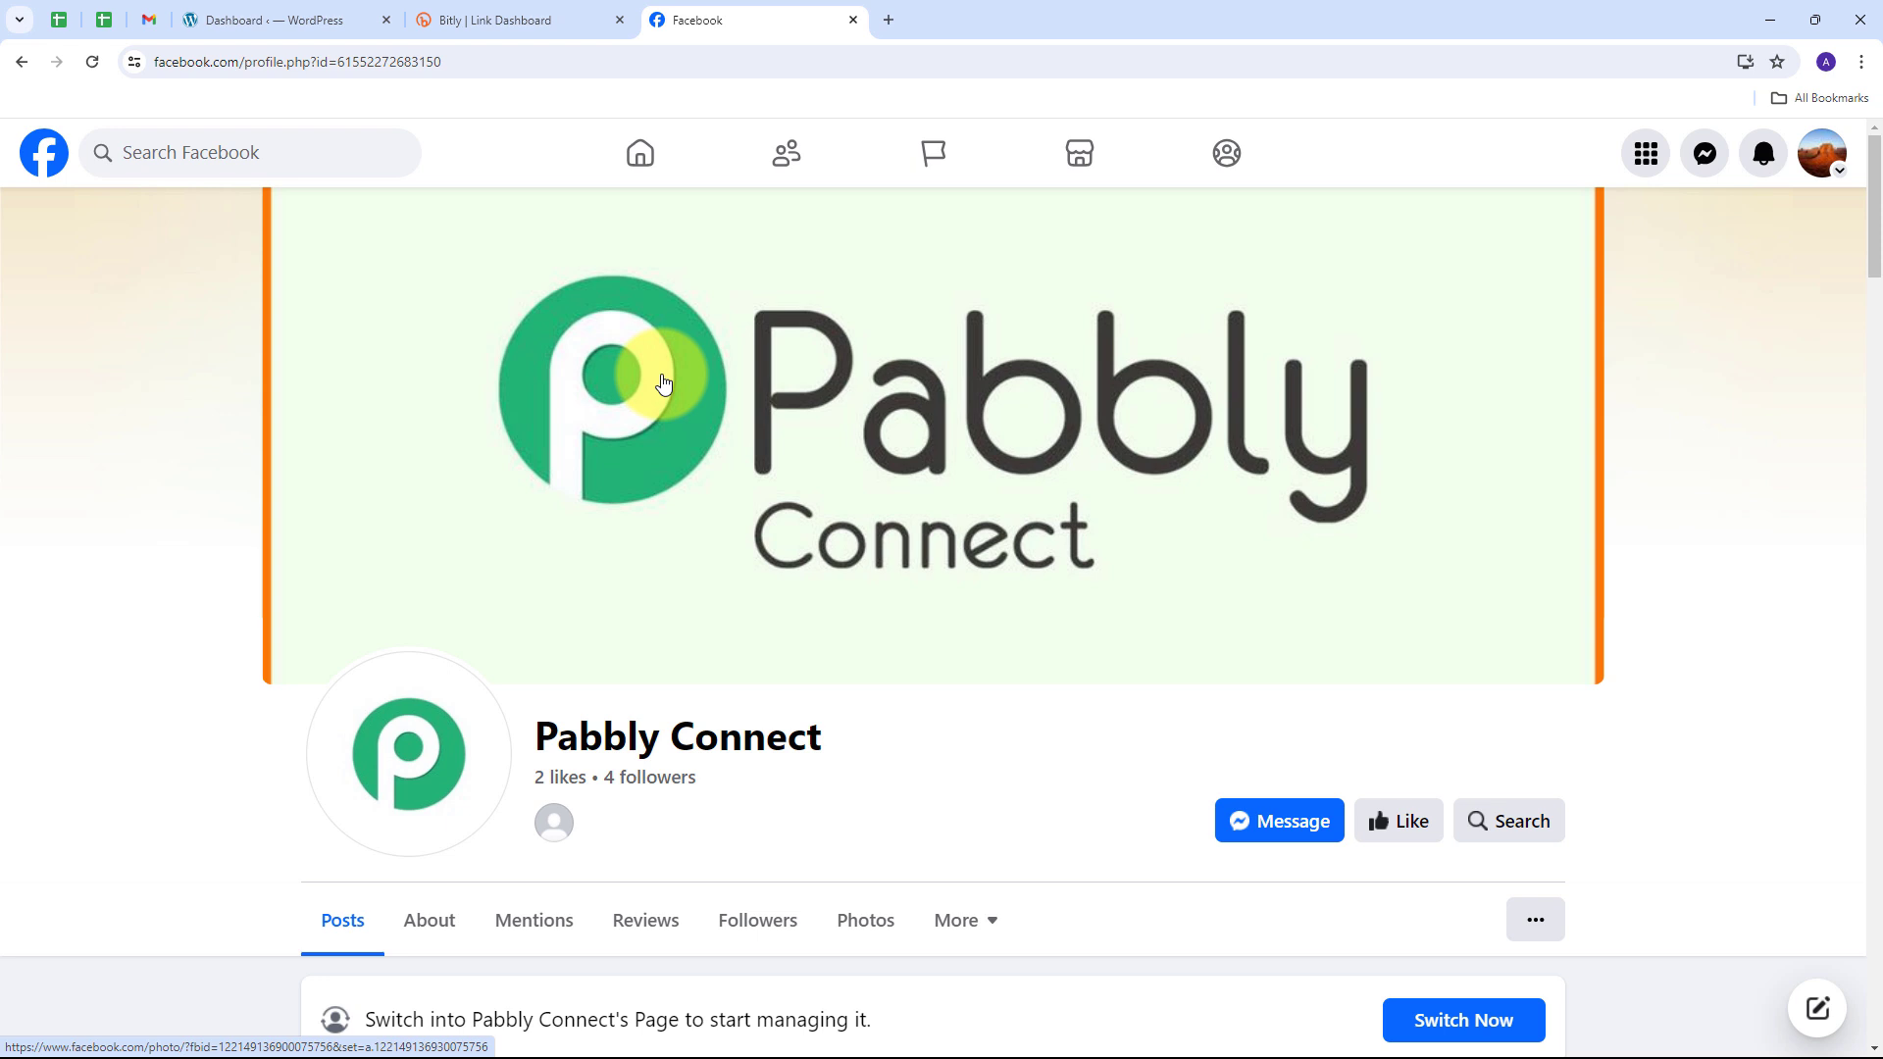
Step: Go to pabbly.com/connect in a new browser tab
{"action": "left_click", "coordinate": [887, 24]}
{"action": "type", "text": "pa"}
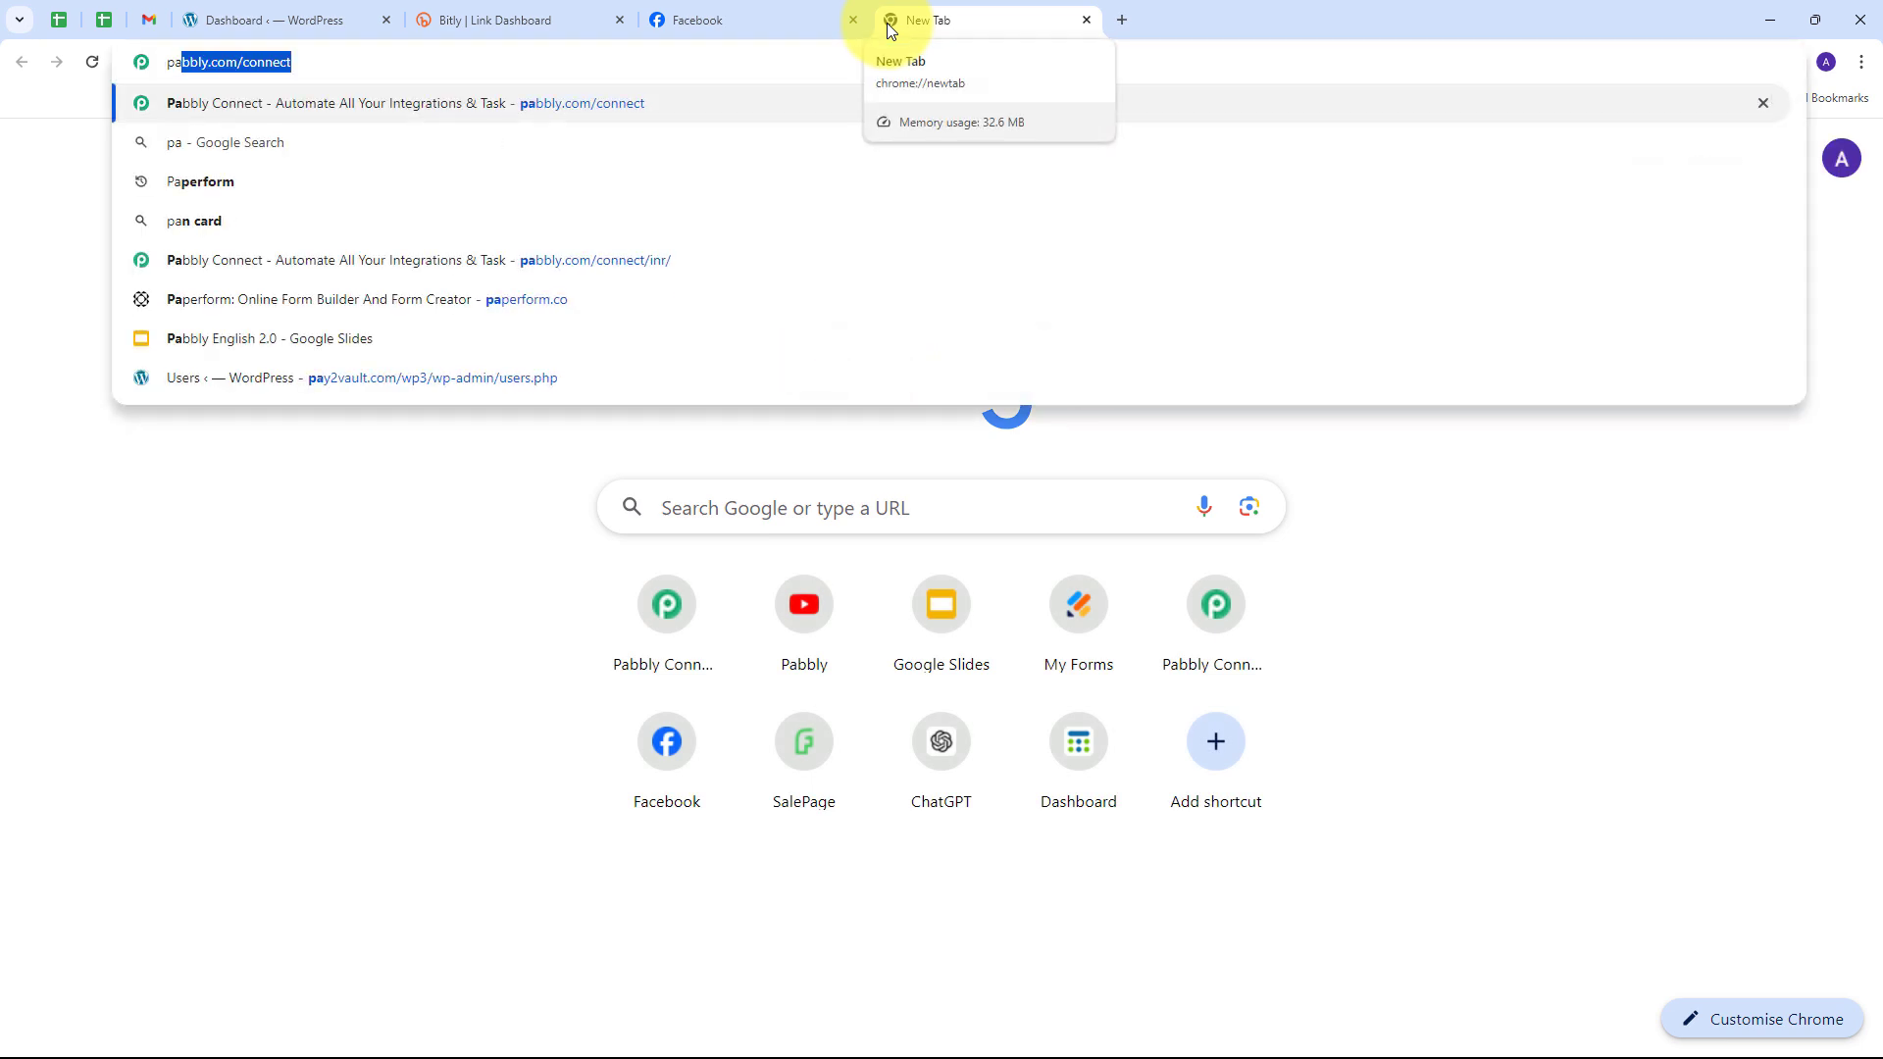
{"action": "type", "text": "bbly.com/c"}
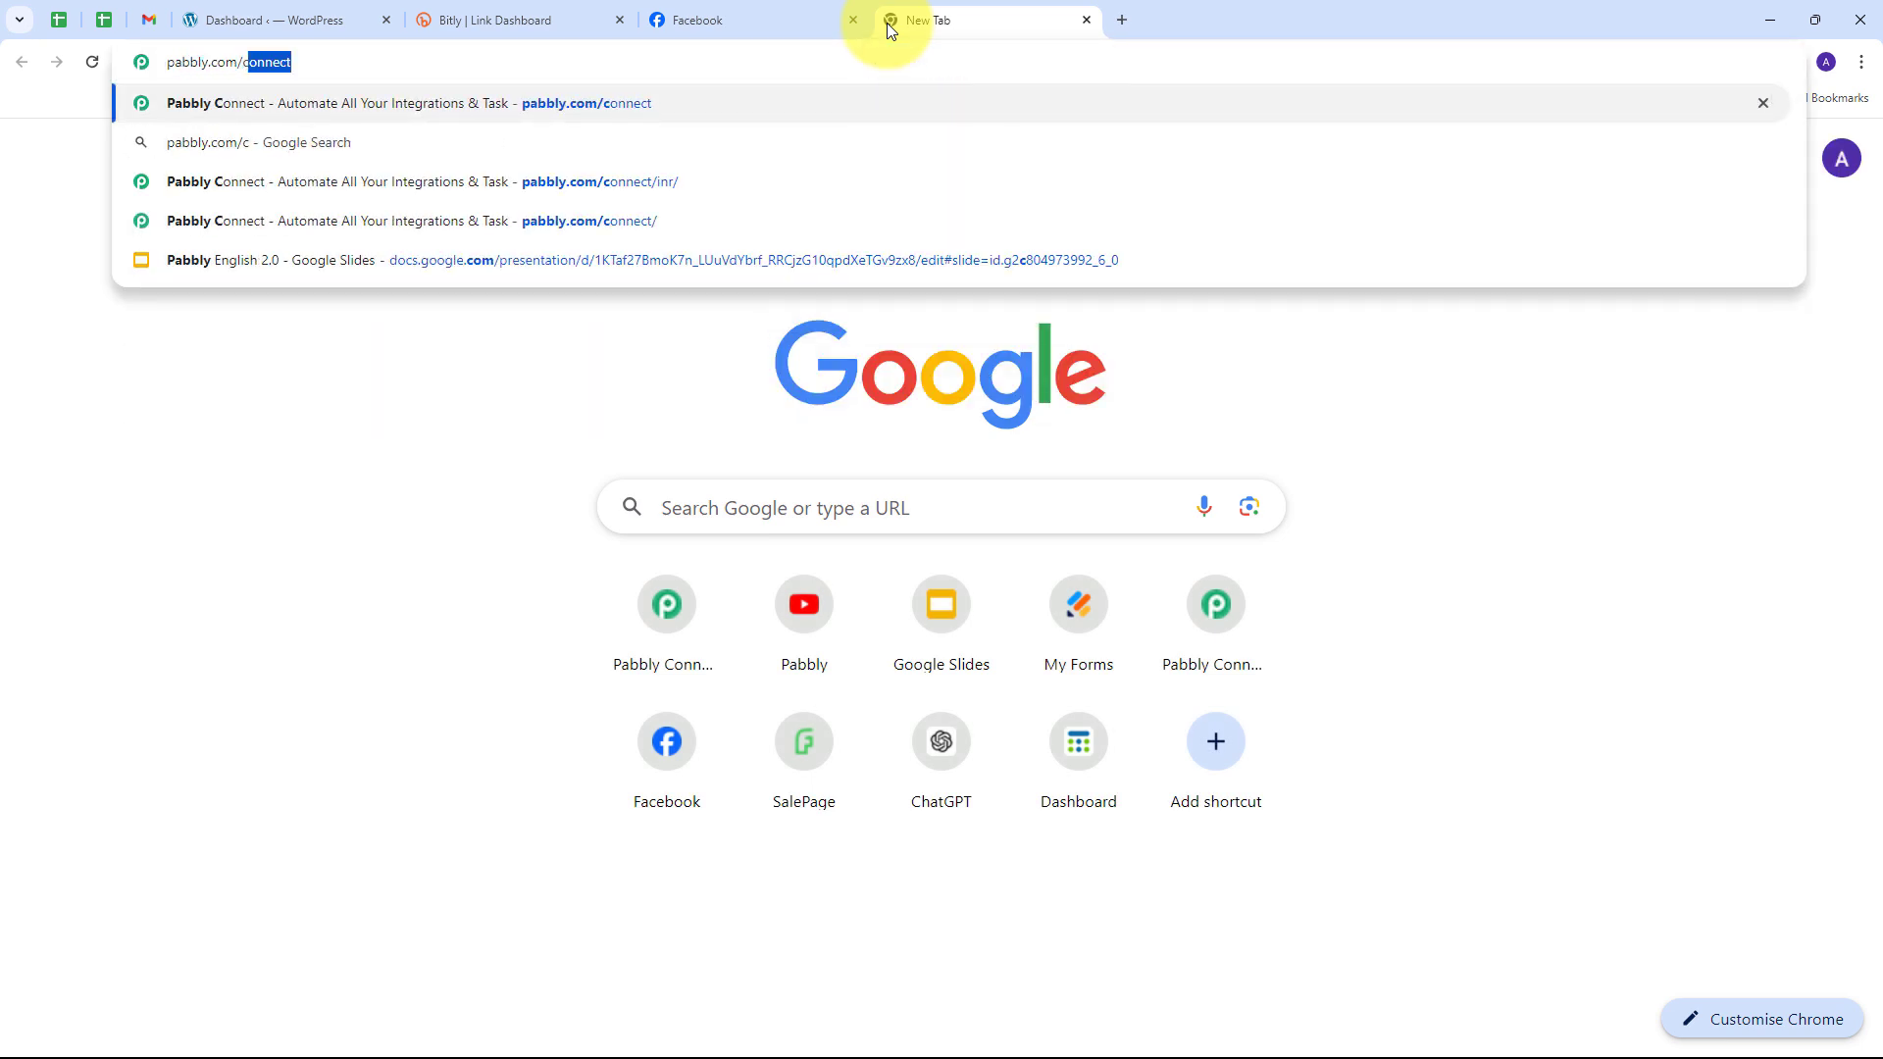
{"action": "key", "text": "Return"}
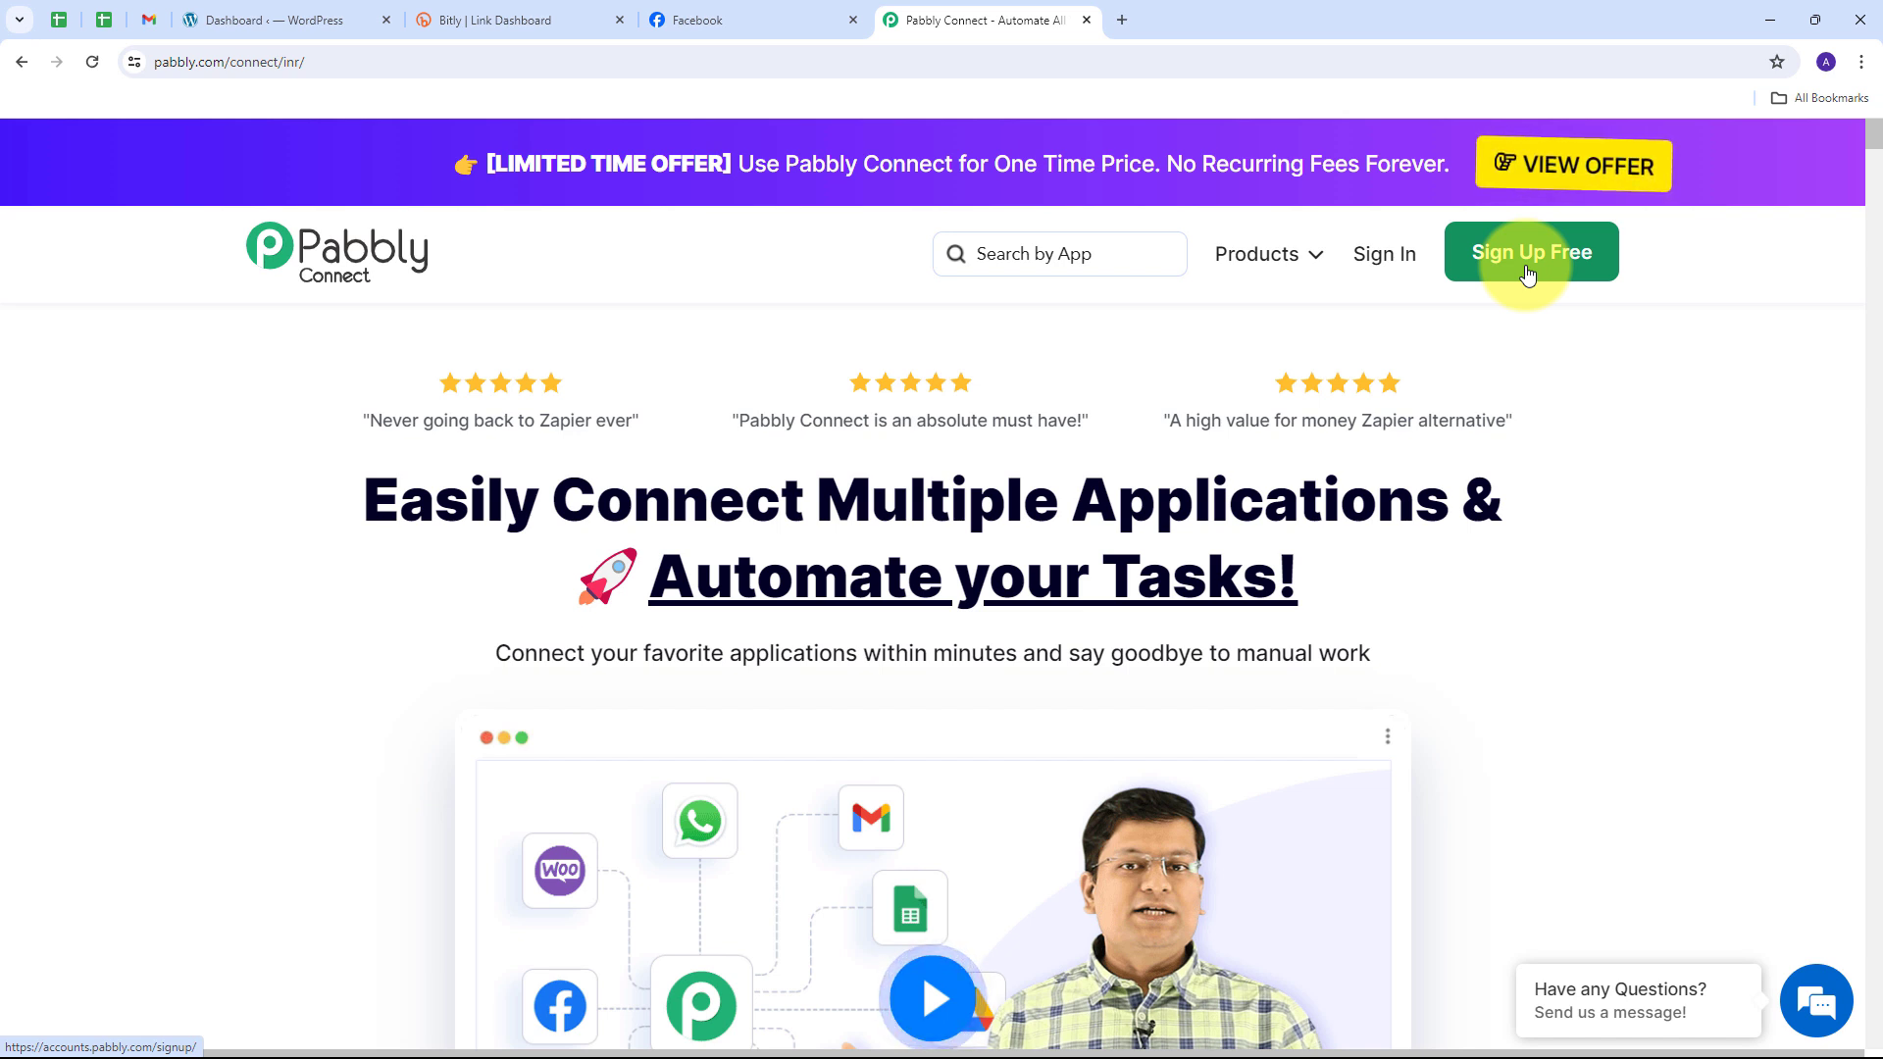
Step: Sign in and launch the Pabbly Connect dashboard from its app card
{"action": "left_click", "coordinate": [1377, 257]}
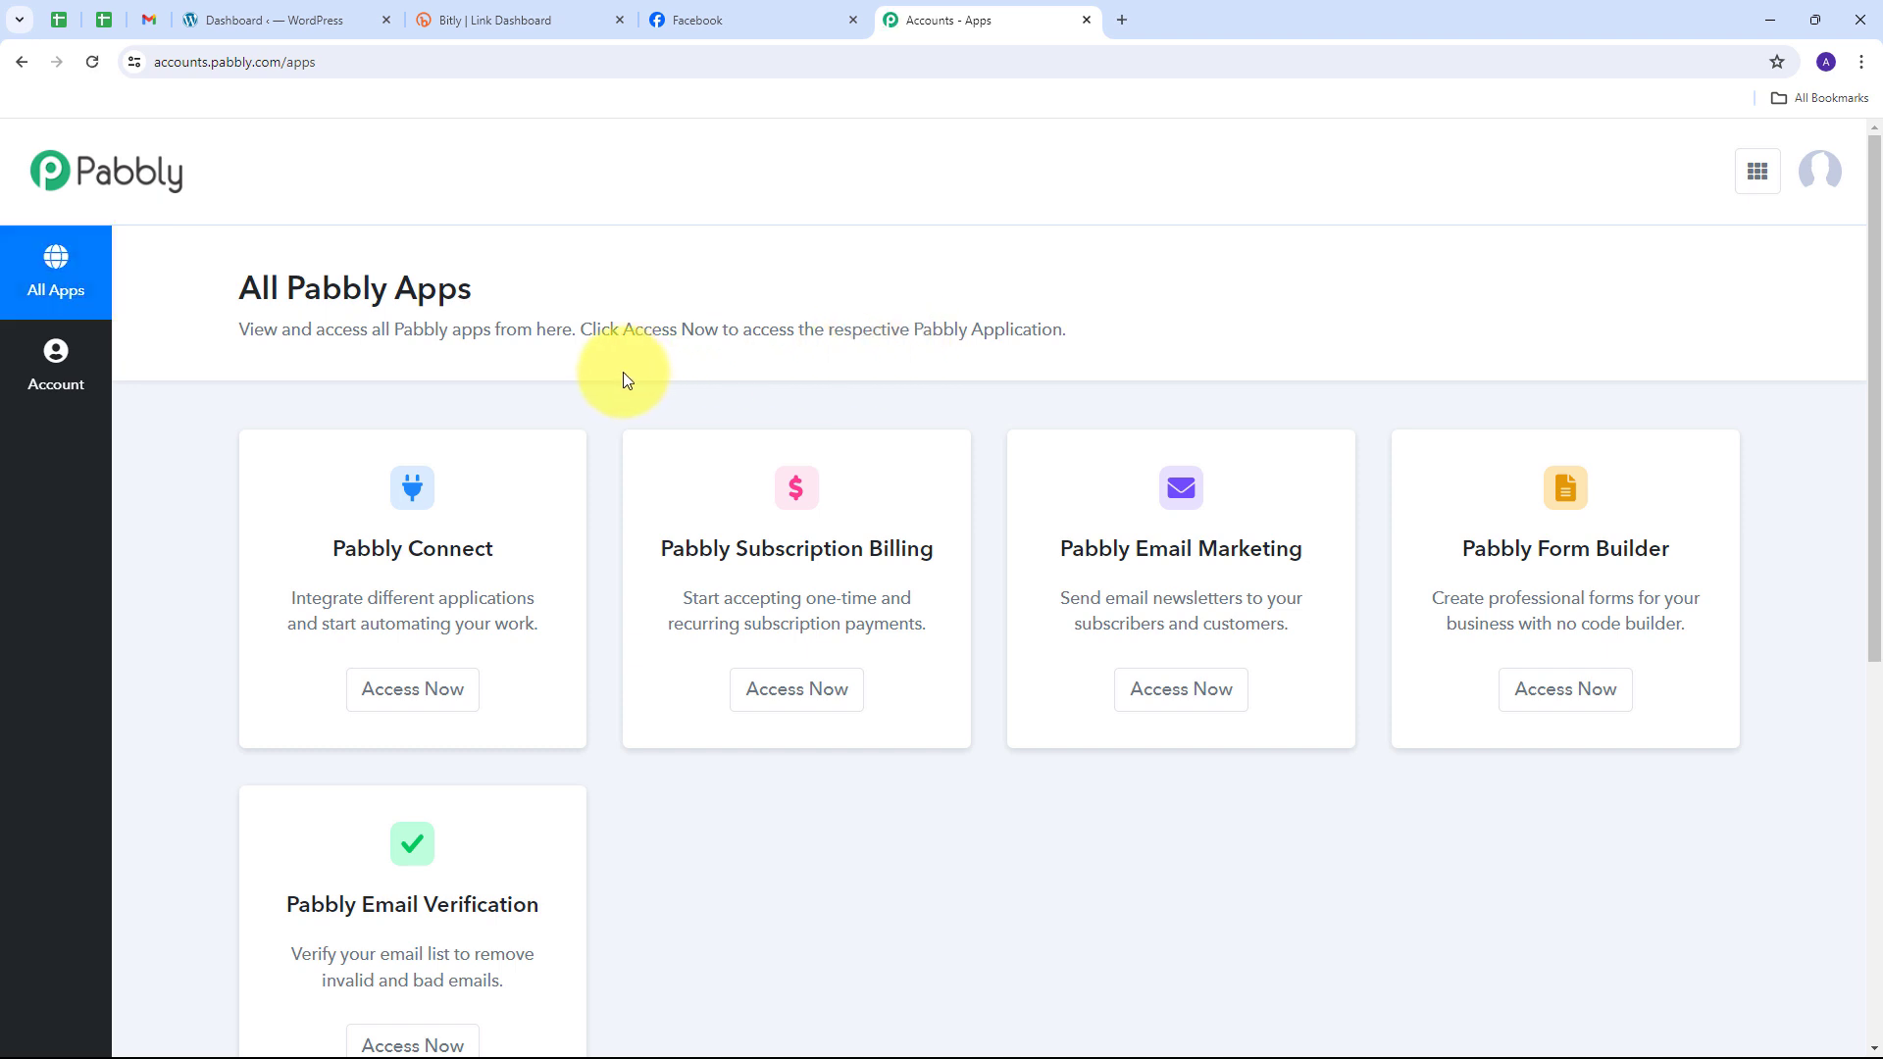
{"action": "scroll", "coordinate": [593, 402], "scroll_direction": "down", "scroll_amount": 1}
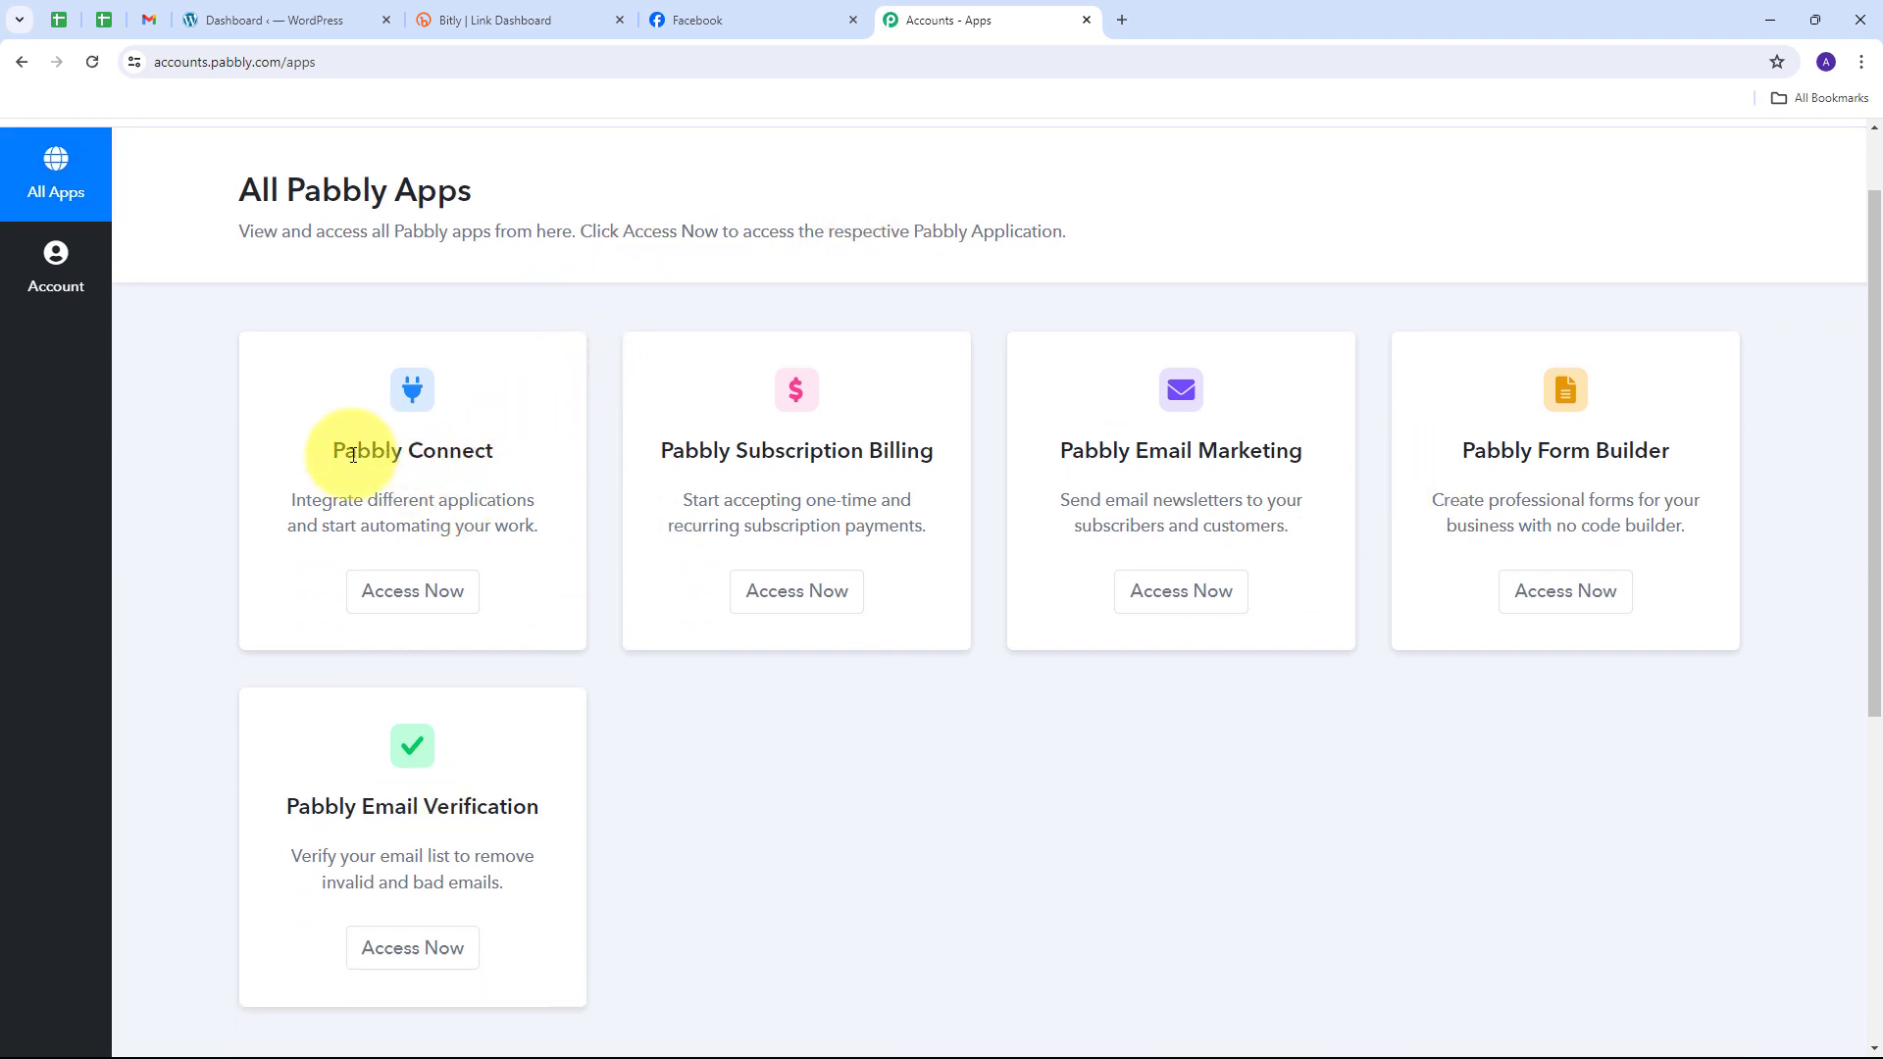
{"action": "left_click_drag", "start_coordinate": [332, 438], "coordinate": [509, 437]}
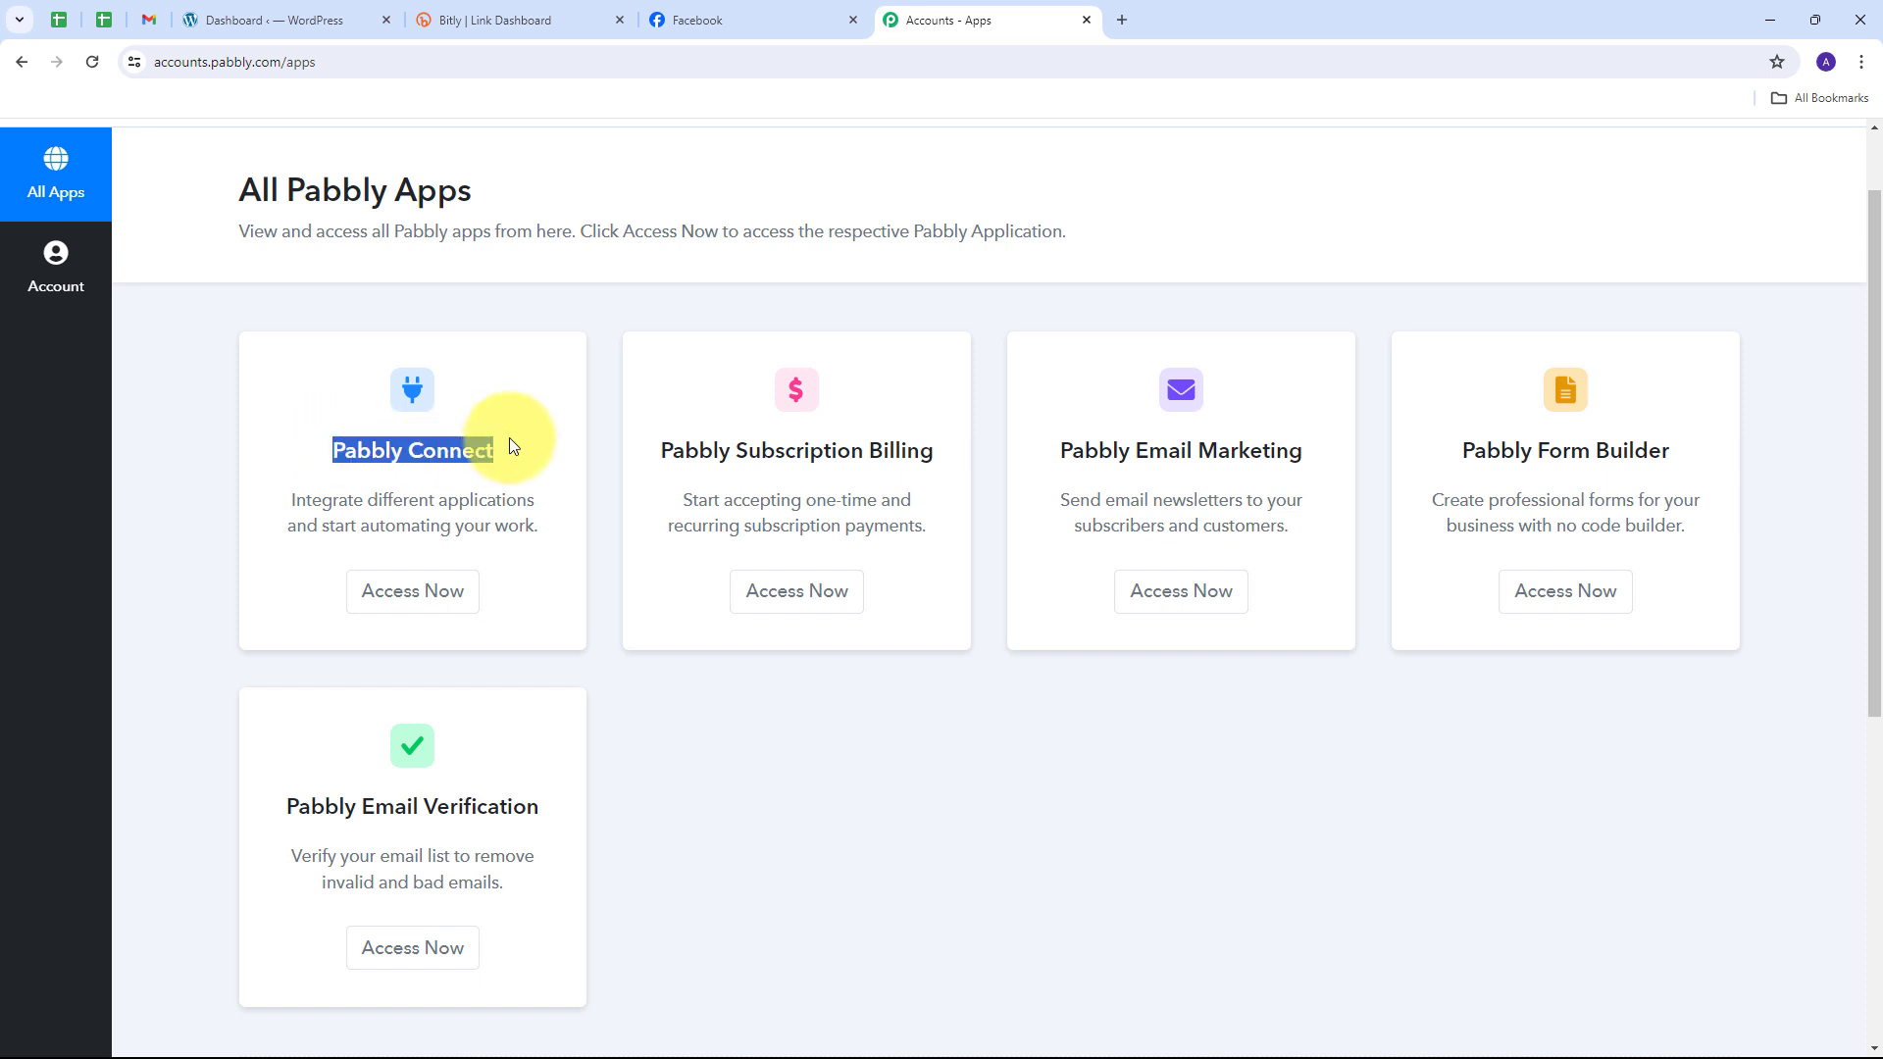
{"action": "left_click", "coordinate": [405, 612]}
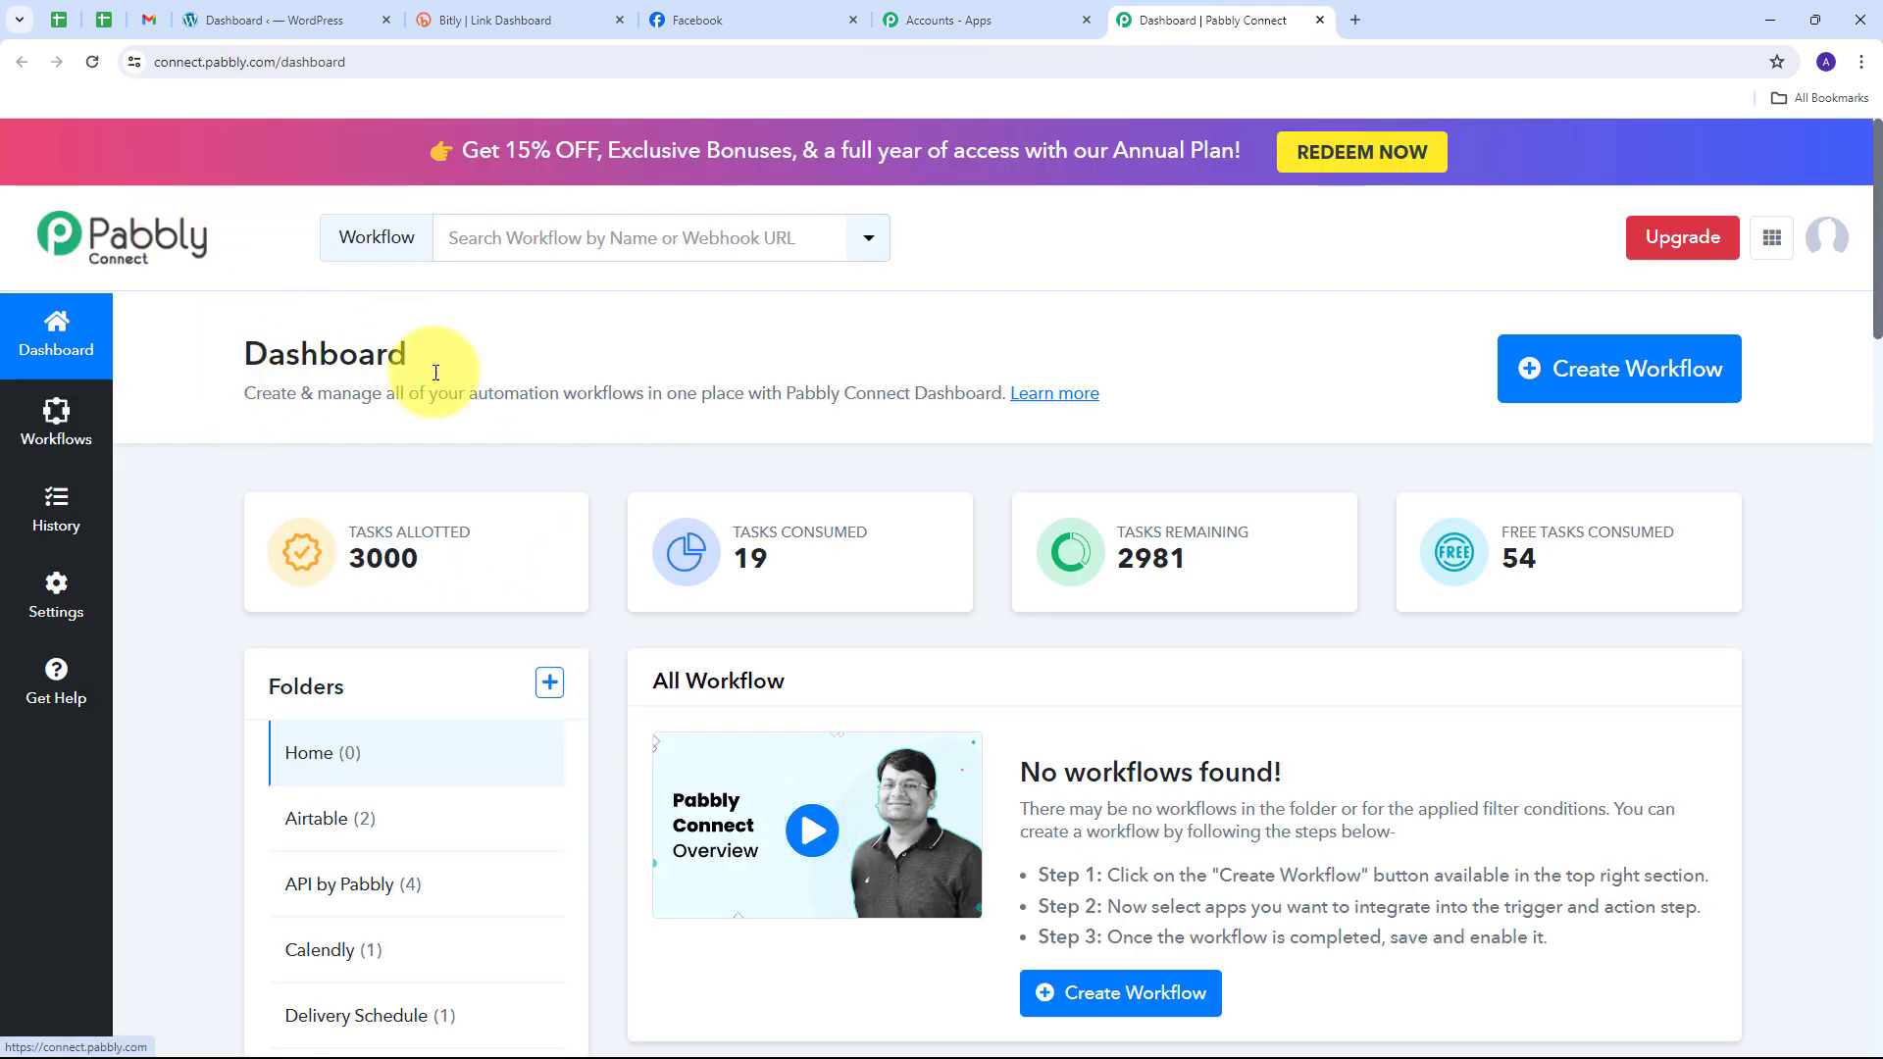
{"action": "scroll", "coordinate": [698, 579], "scroll_direction": "down", "scroll_amount": 1}
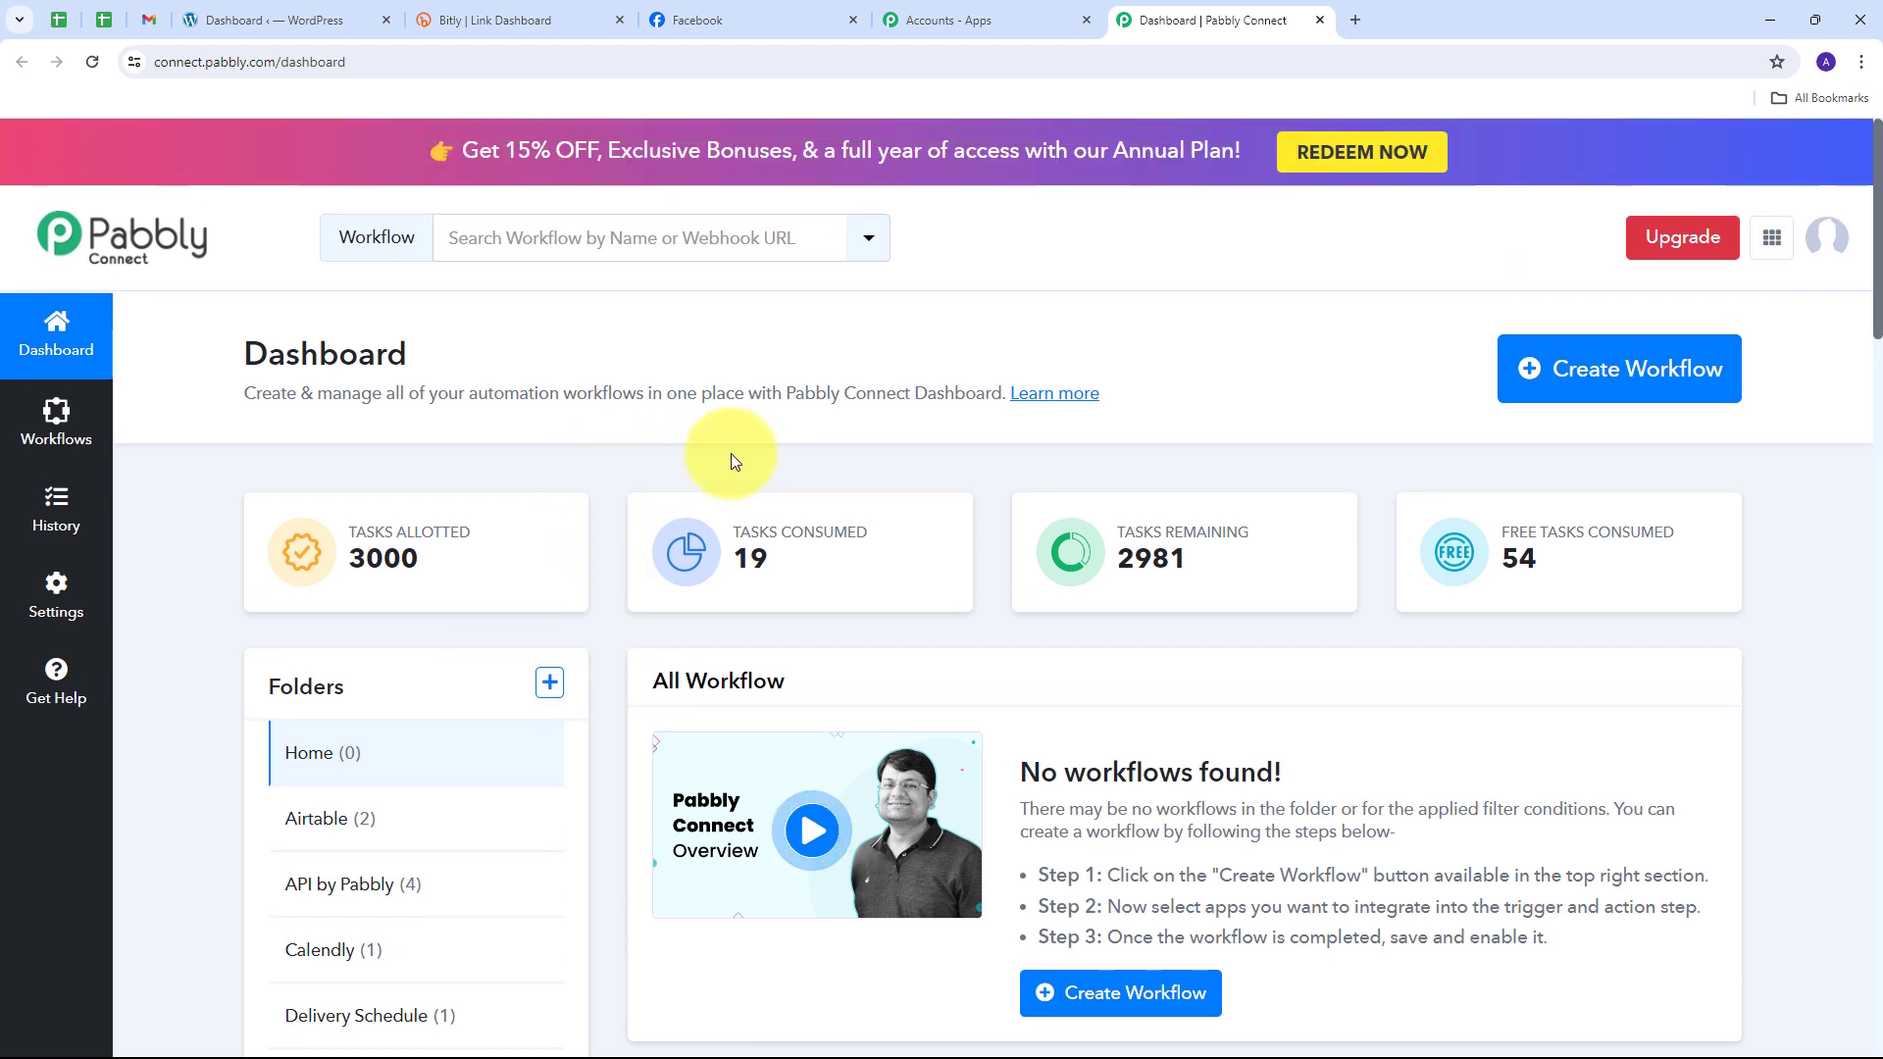
Step: Create workflow 'Post WooCommerce Product on Facebook Page using Bitly' in the WooCommerce folder
{"action": "left_click", "coordinate": [1593, 394]}
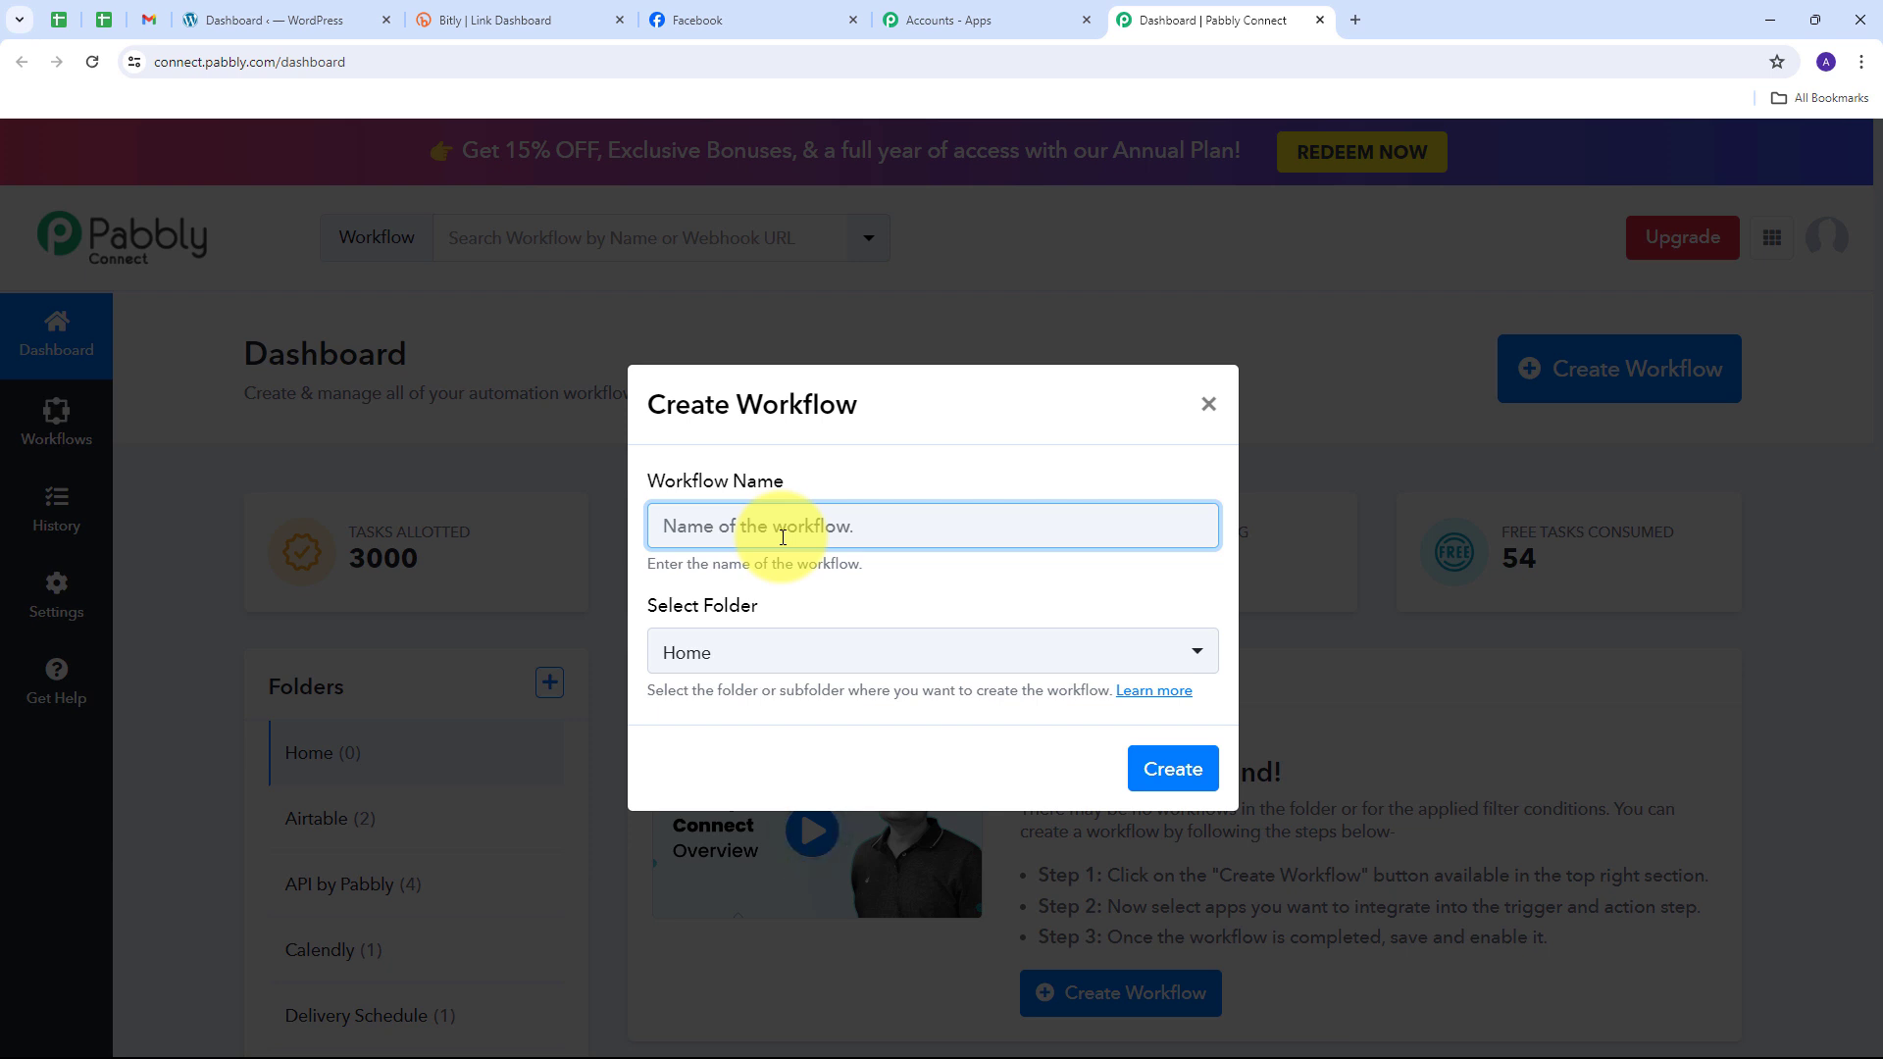
{"action": "type", "text": "Post WooCommerce Product on Facebook Page using Bitly"}
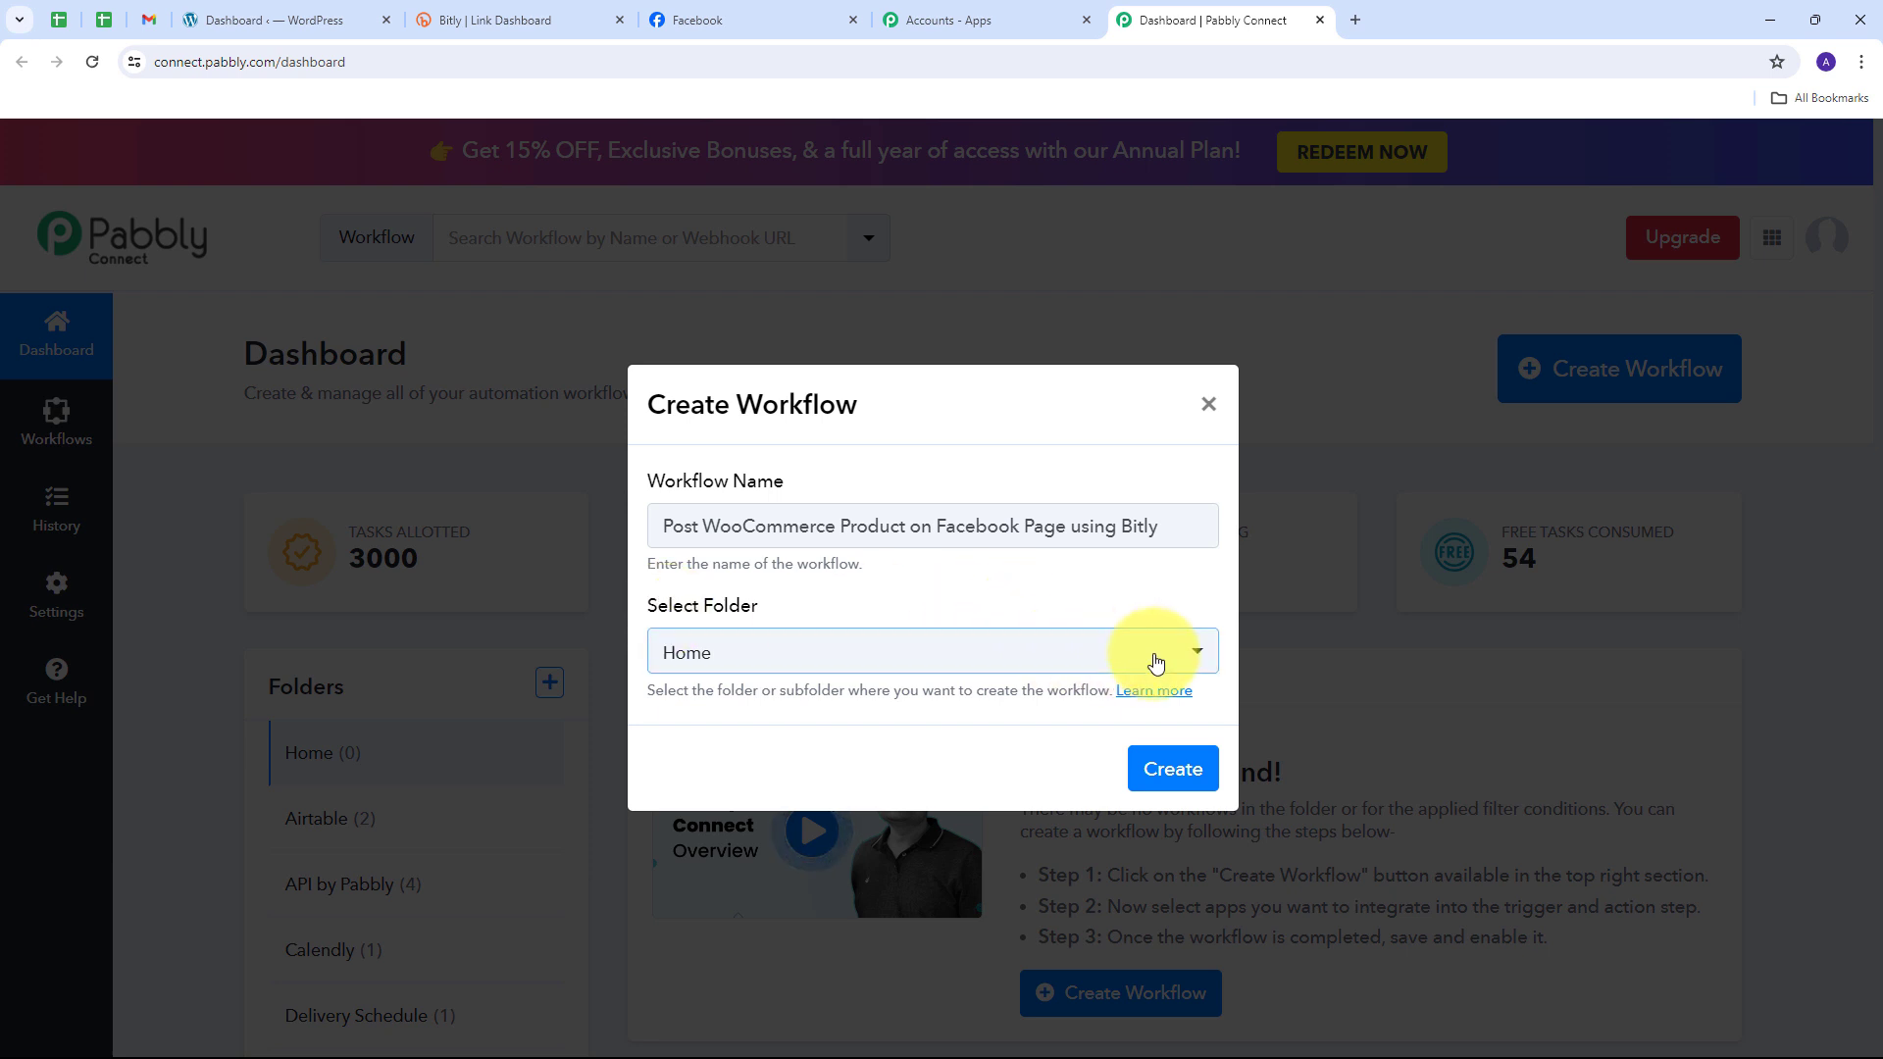
{"action": "left_click", "coordinate": [1098, 651]}
{"action": "scroll", "coordinate": [827, 470], "scroll_direction": "down", "scroll_amount": 5}
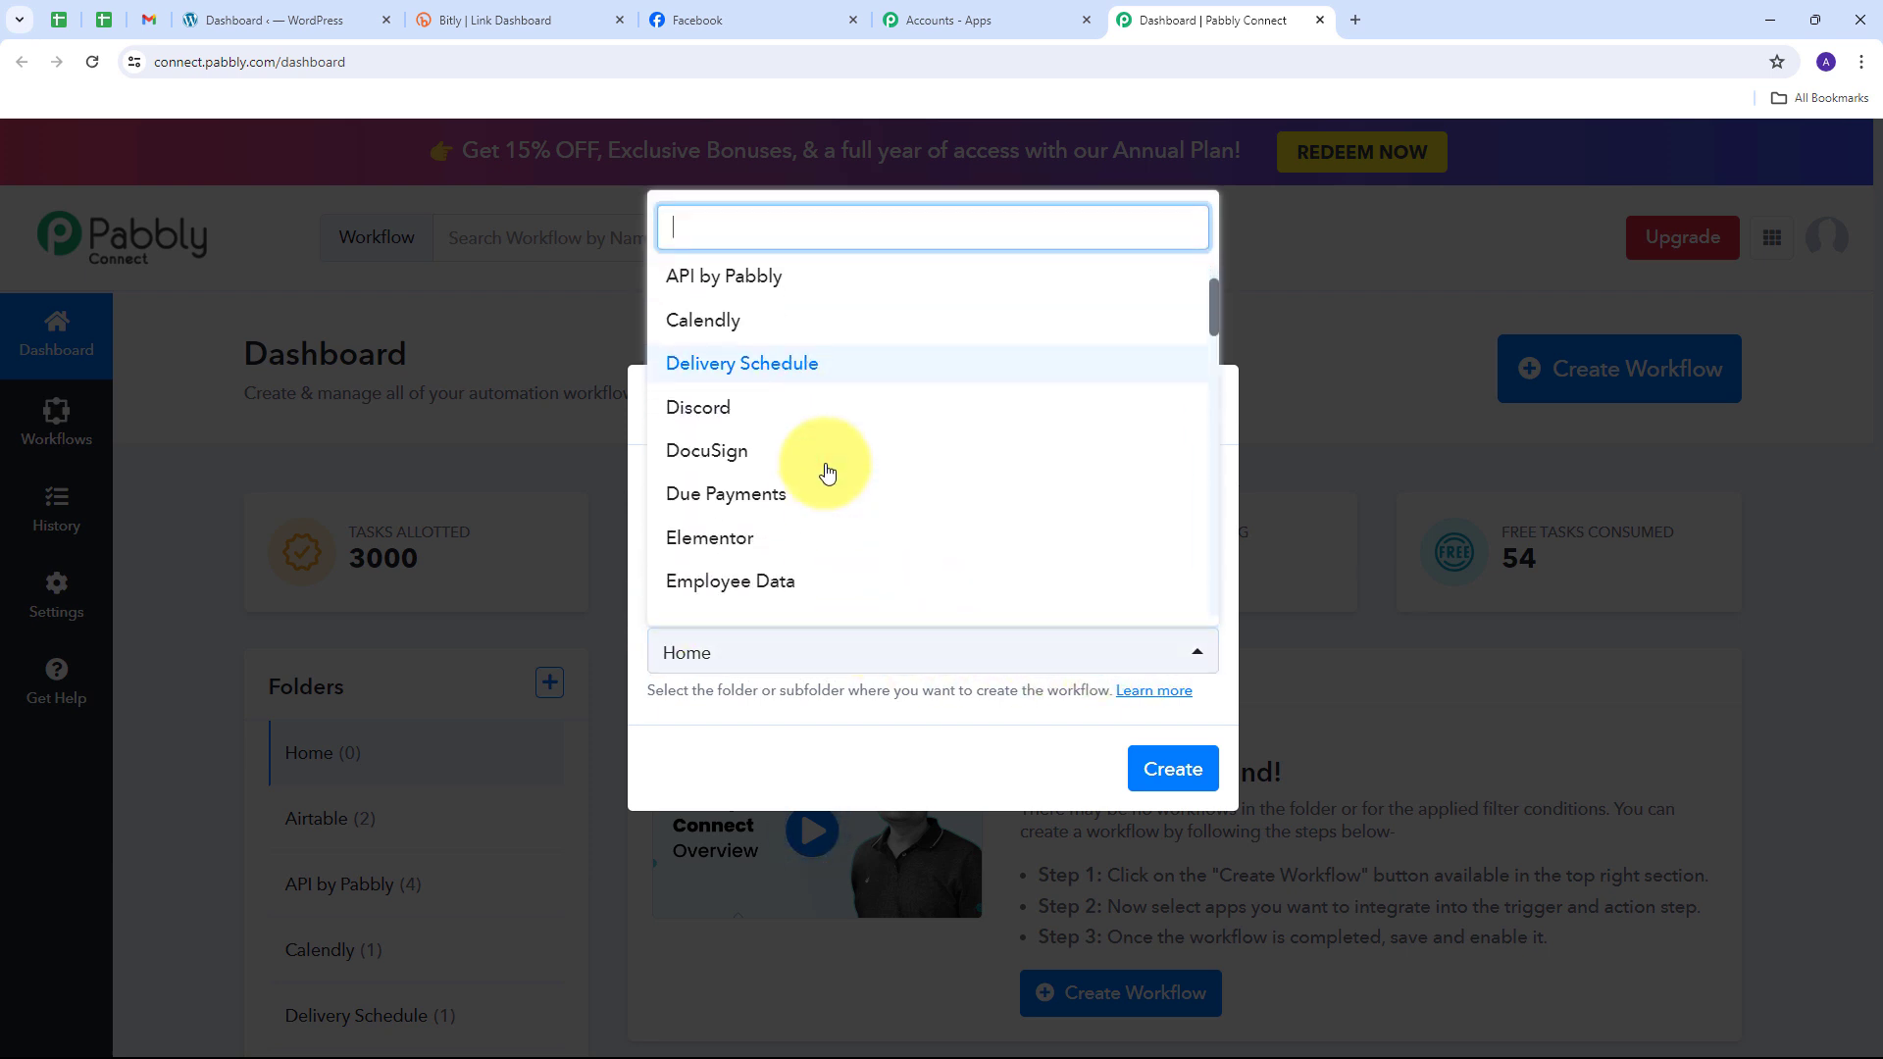
{"action": "scroll", "coordinate": [826, 471], "scroll_direction": "down", "scroll_amount": 5}
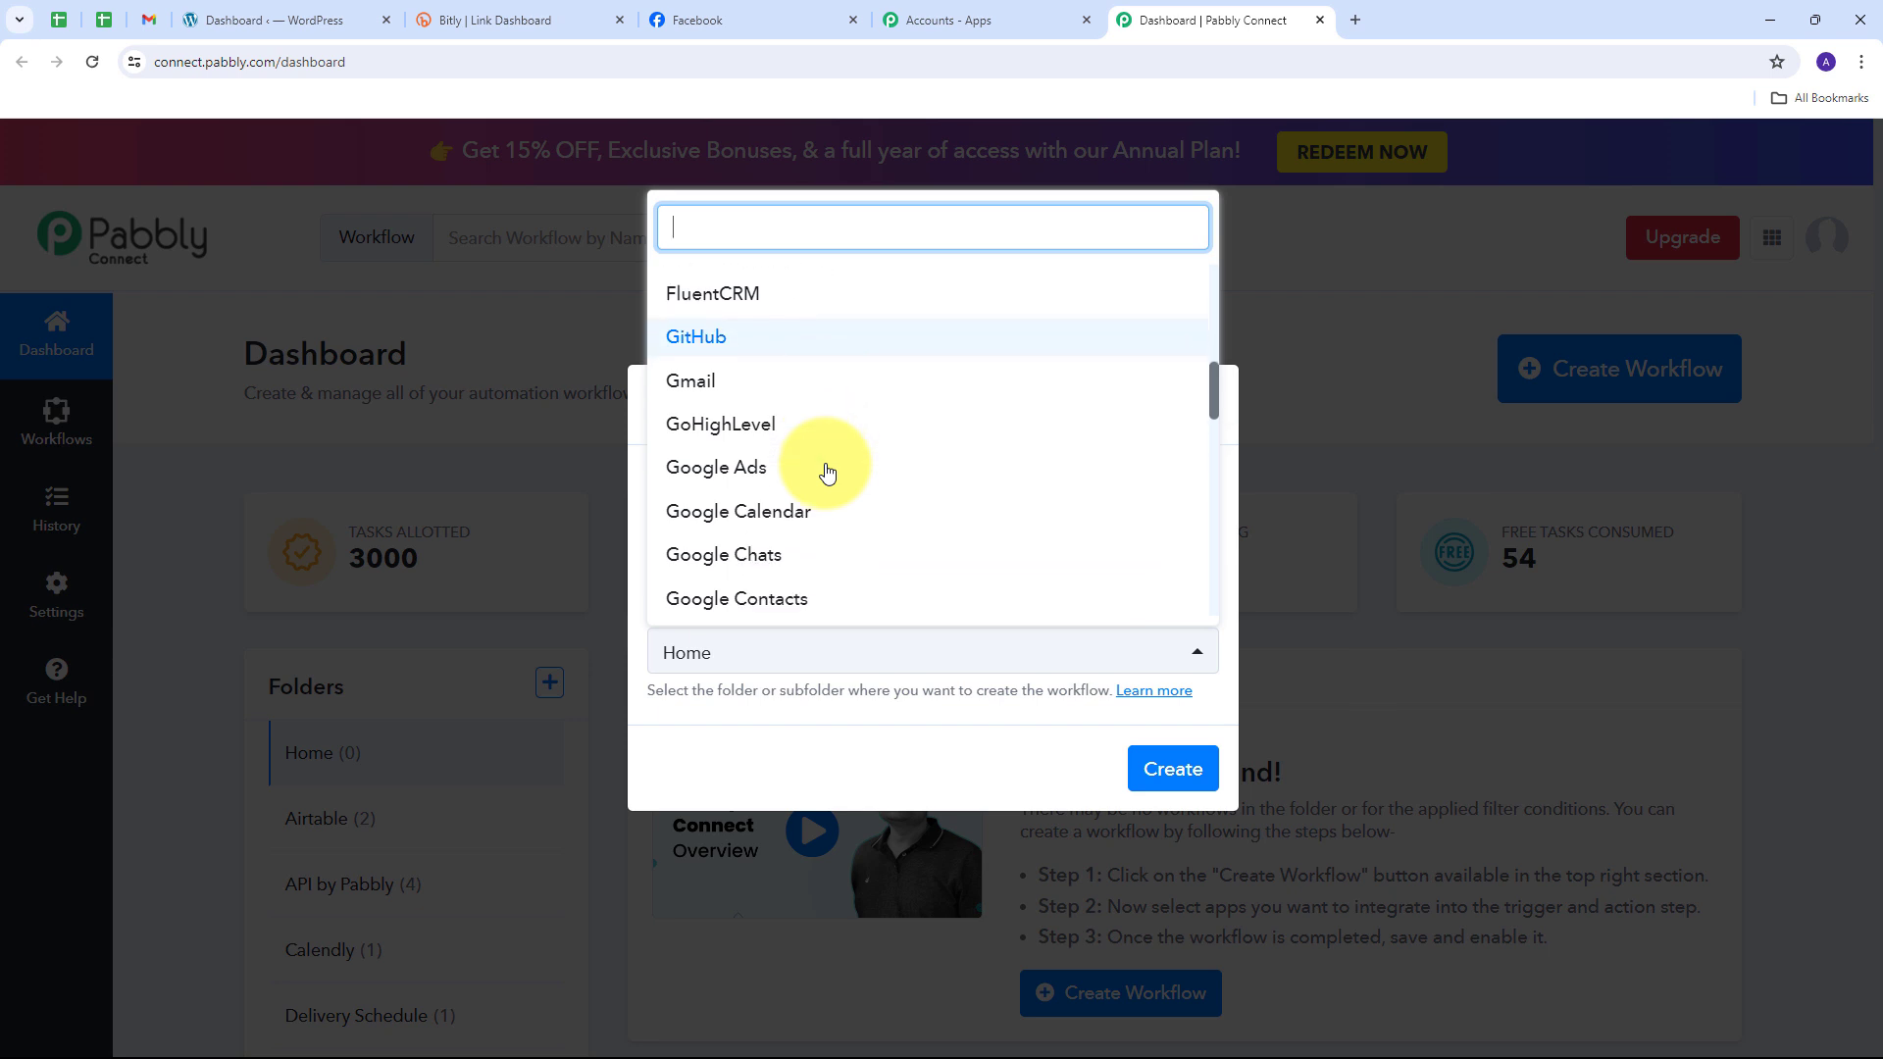
{"action": "scroll", "coordinate": [827, 473], "scroll_direction": "down", "scroll_amount": 10}
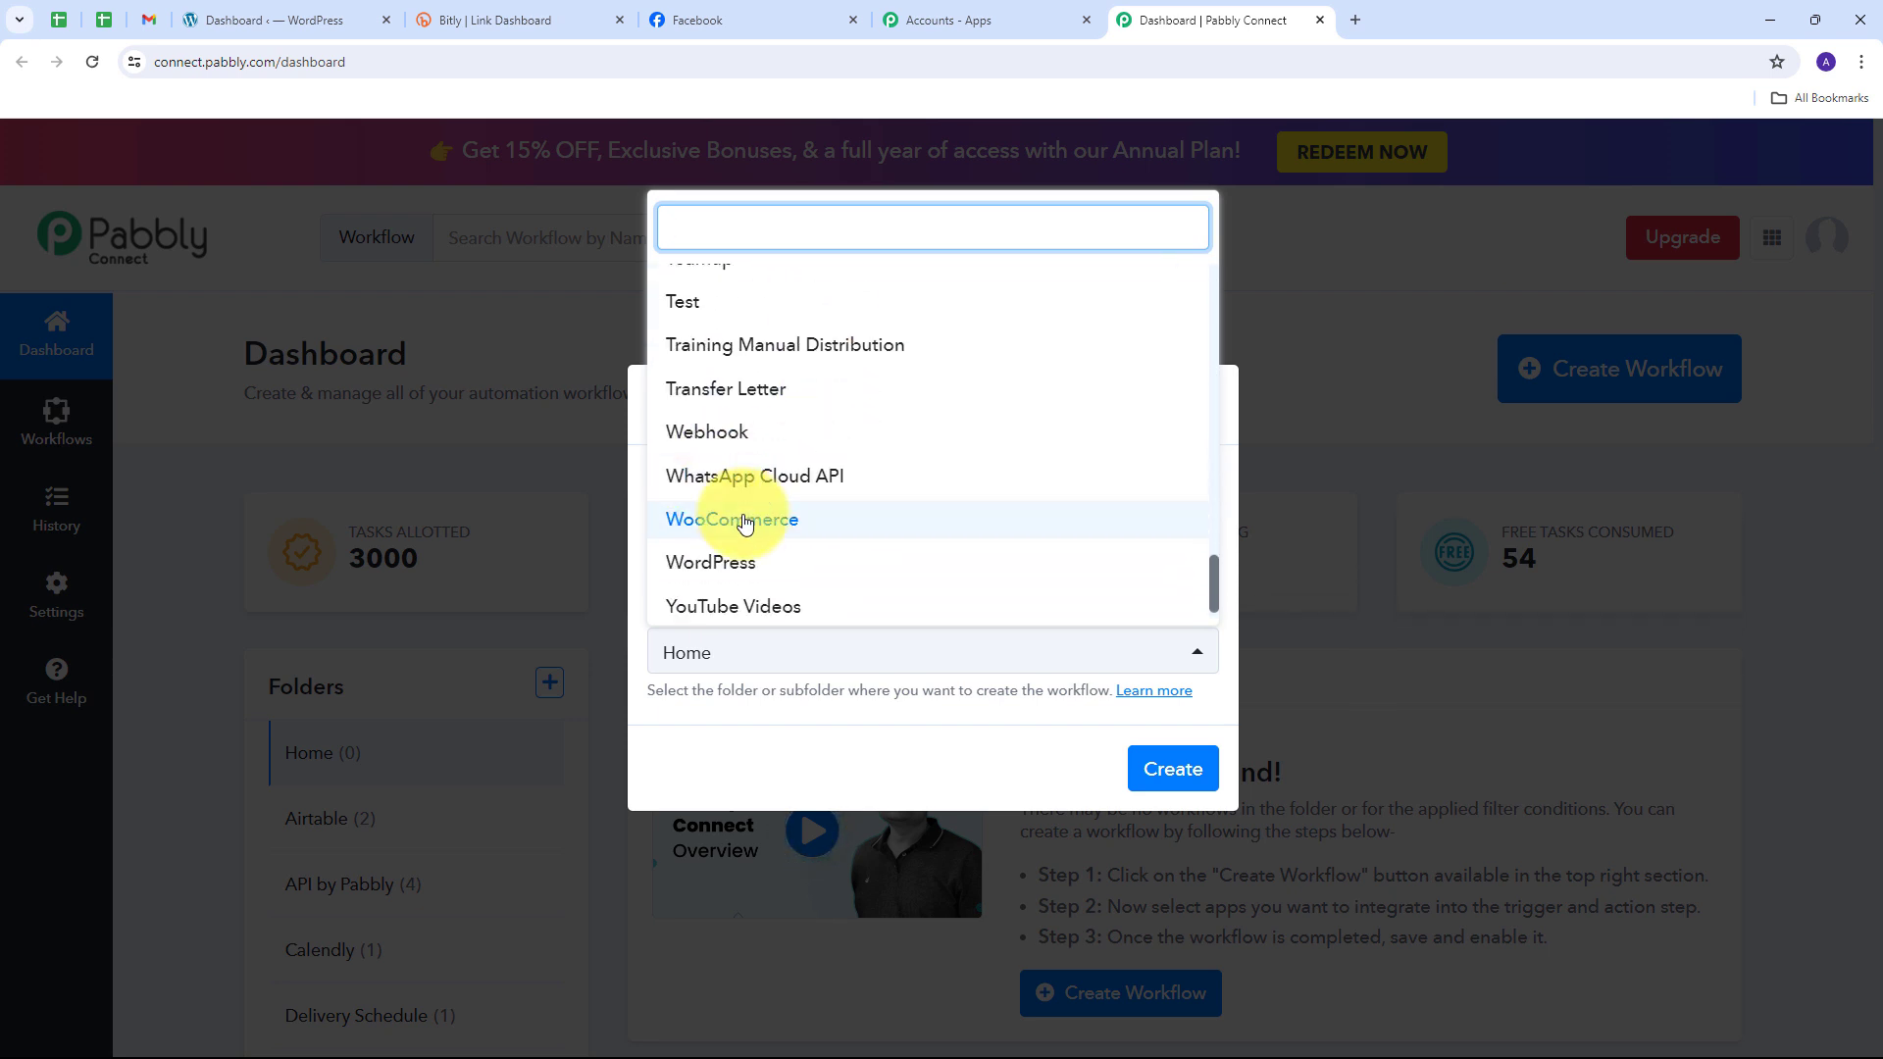
{"action": "left_click", "coordinate": [784, 521]}
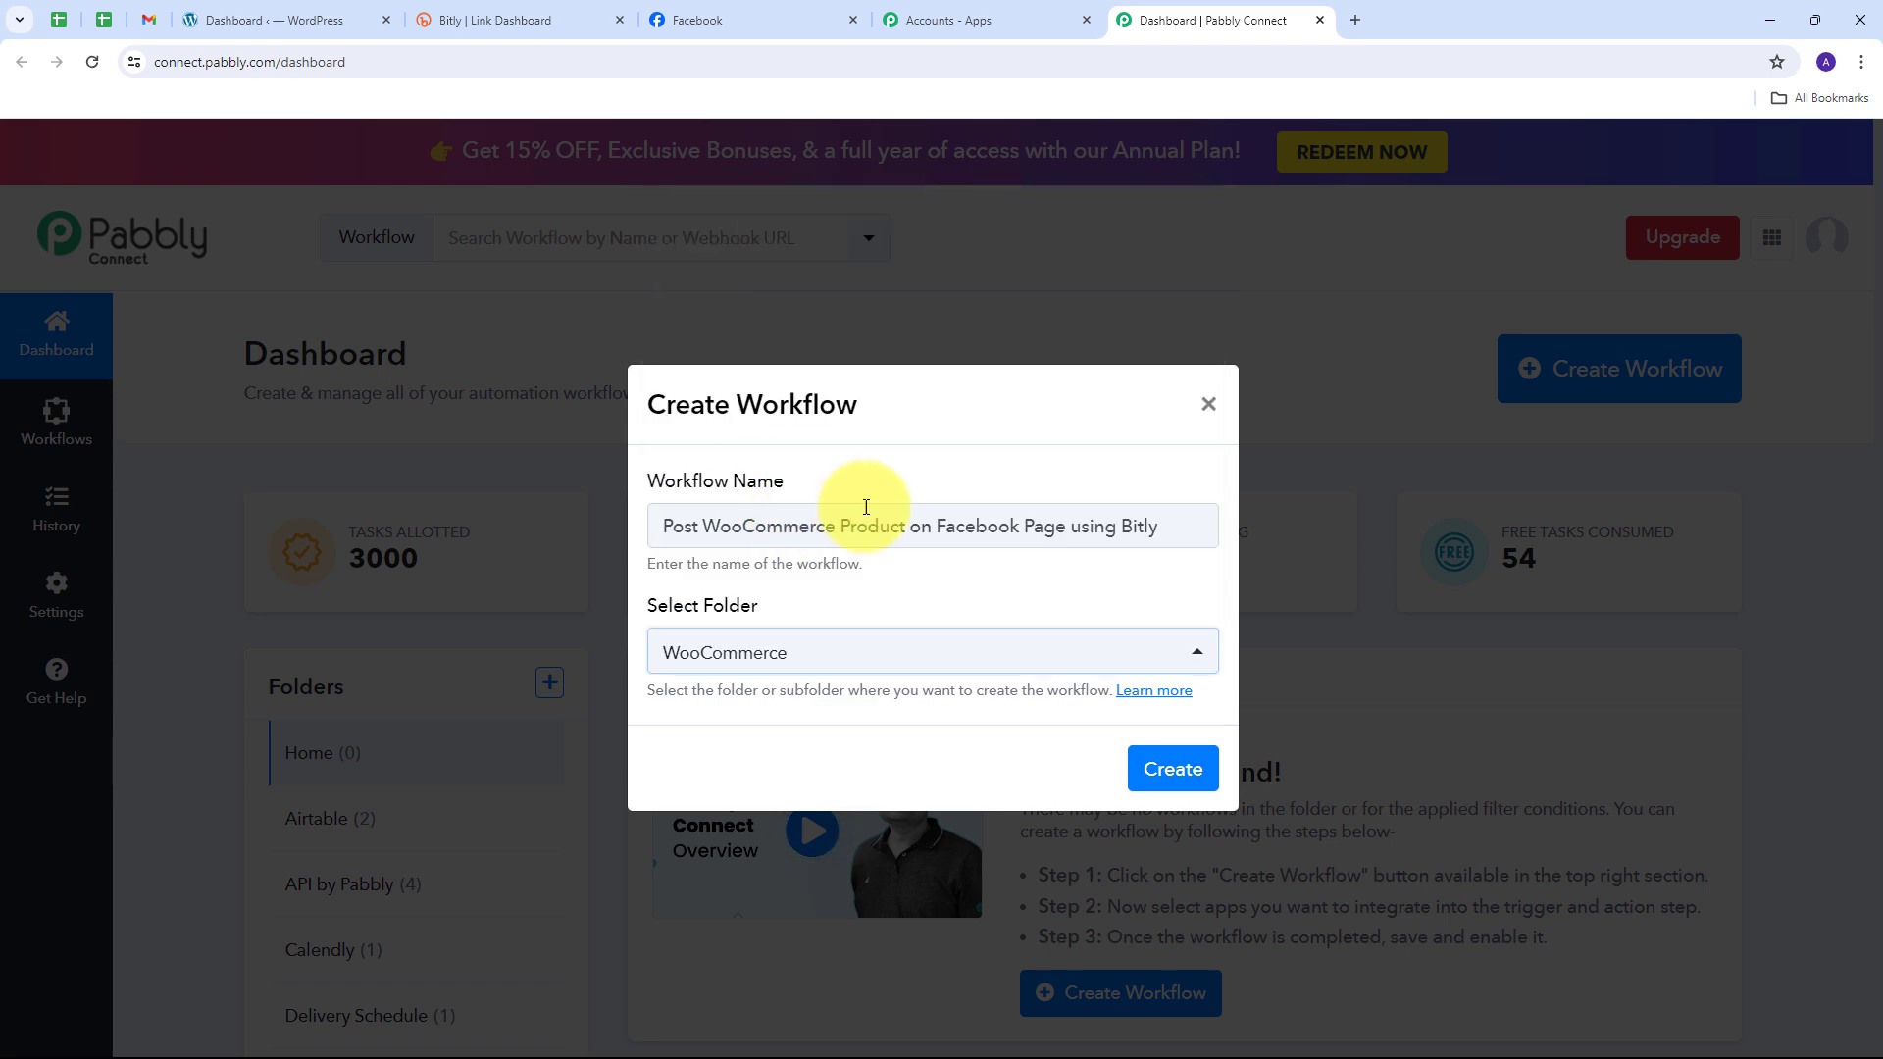
{"action": "left_click", "coordinate": [1167, 769]}
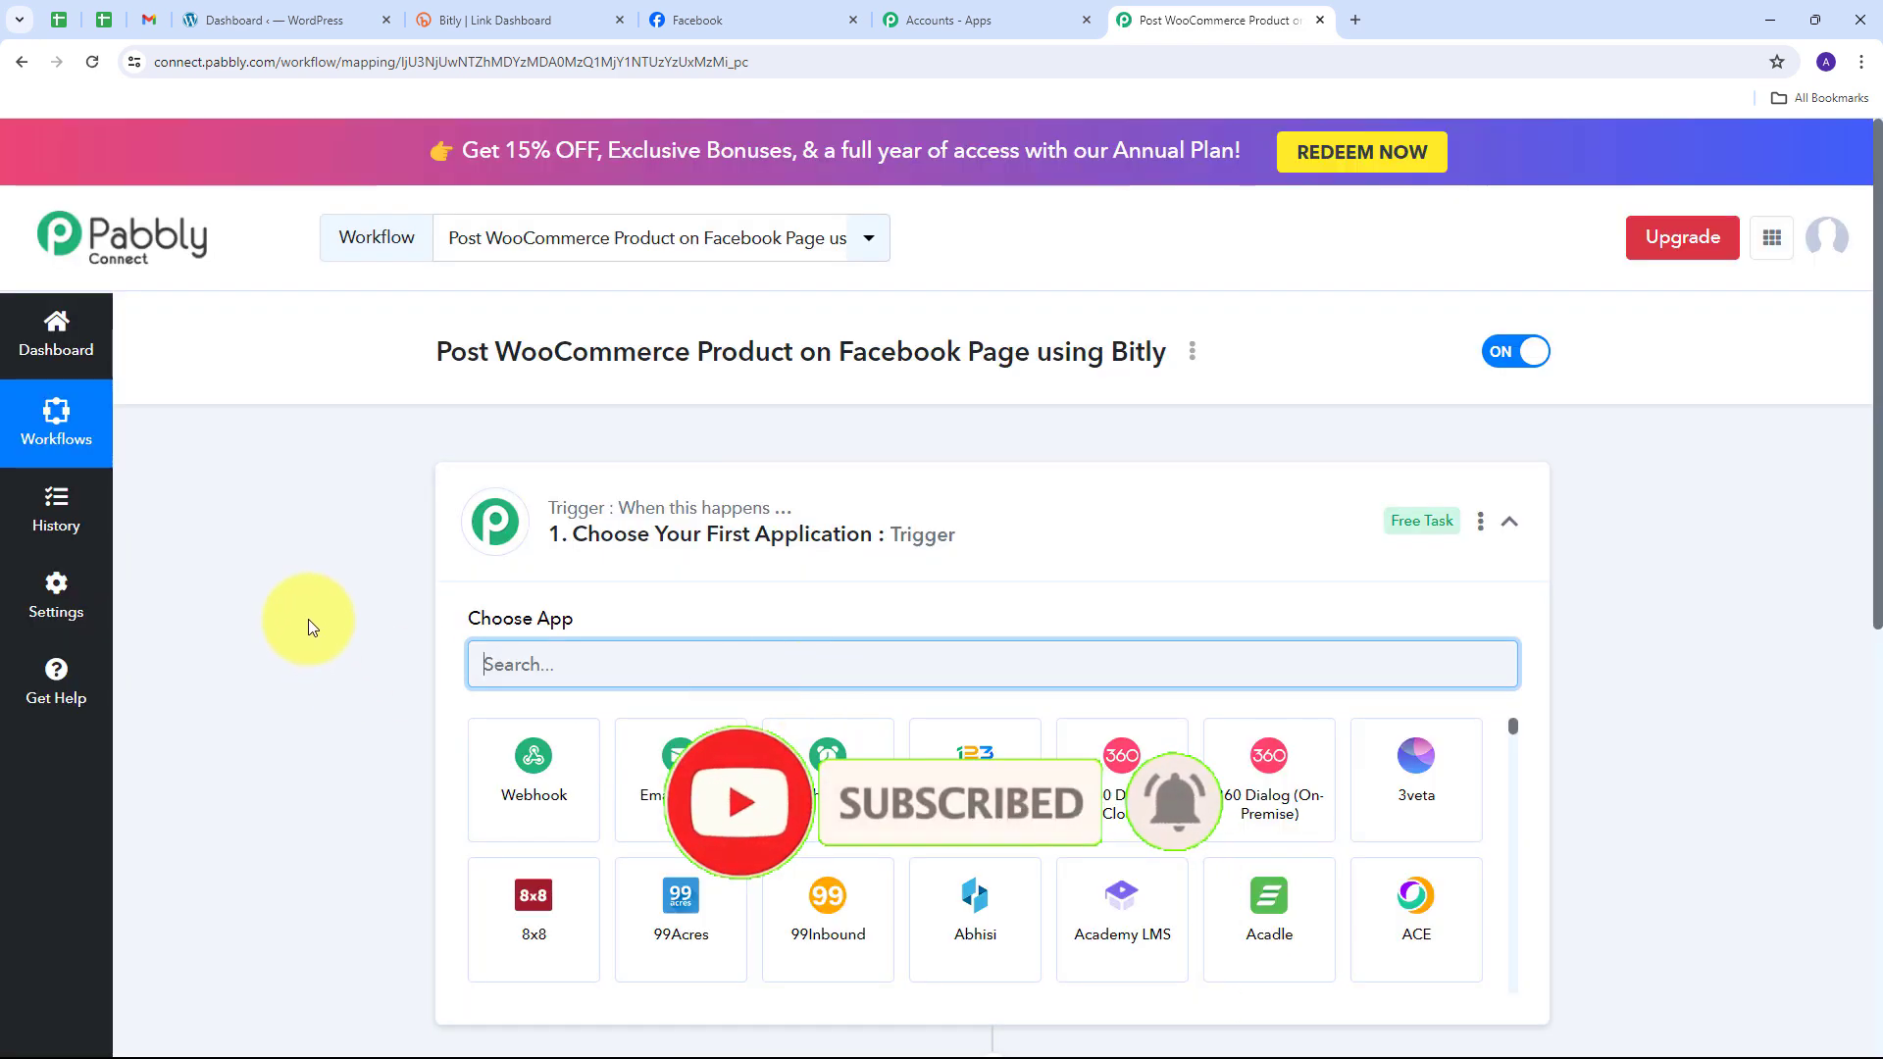
{"action": "scroll", "coordinate": [322, 578], "scroll_direction": "down", "scroll_amount": 1}
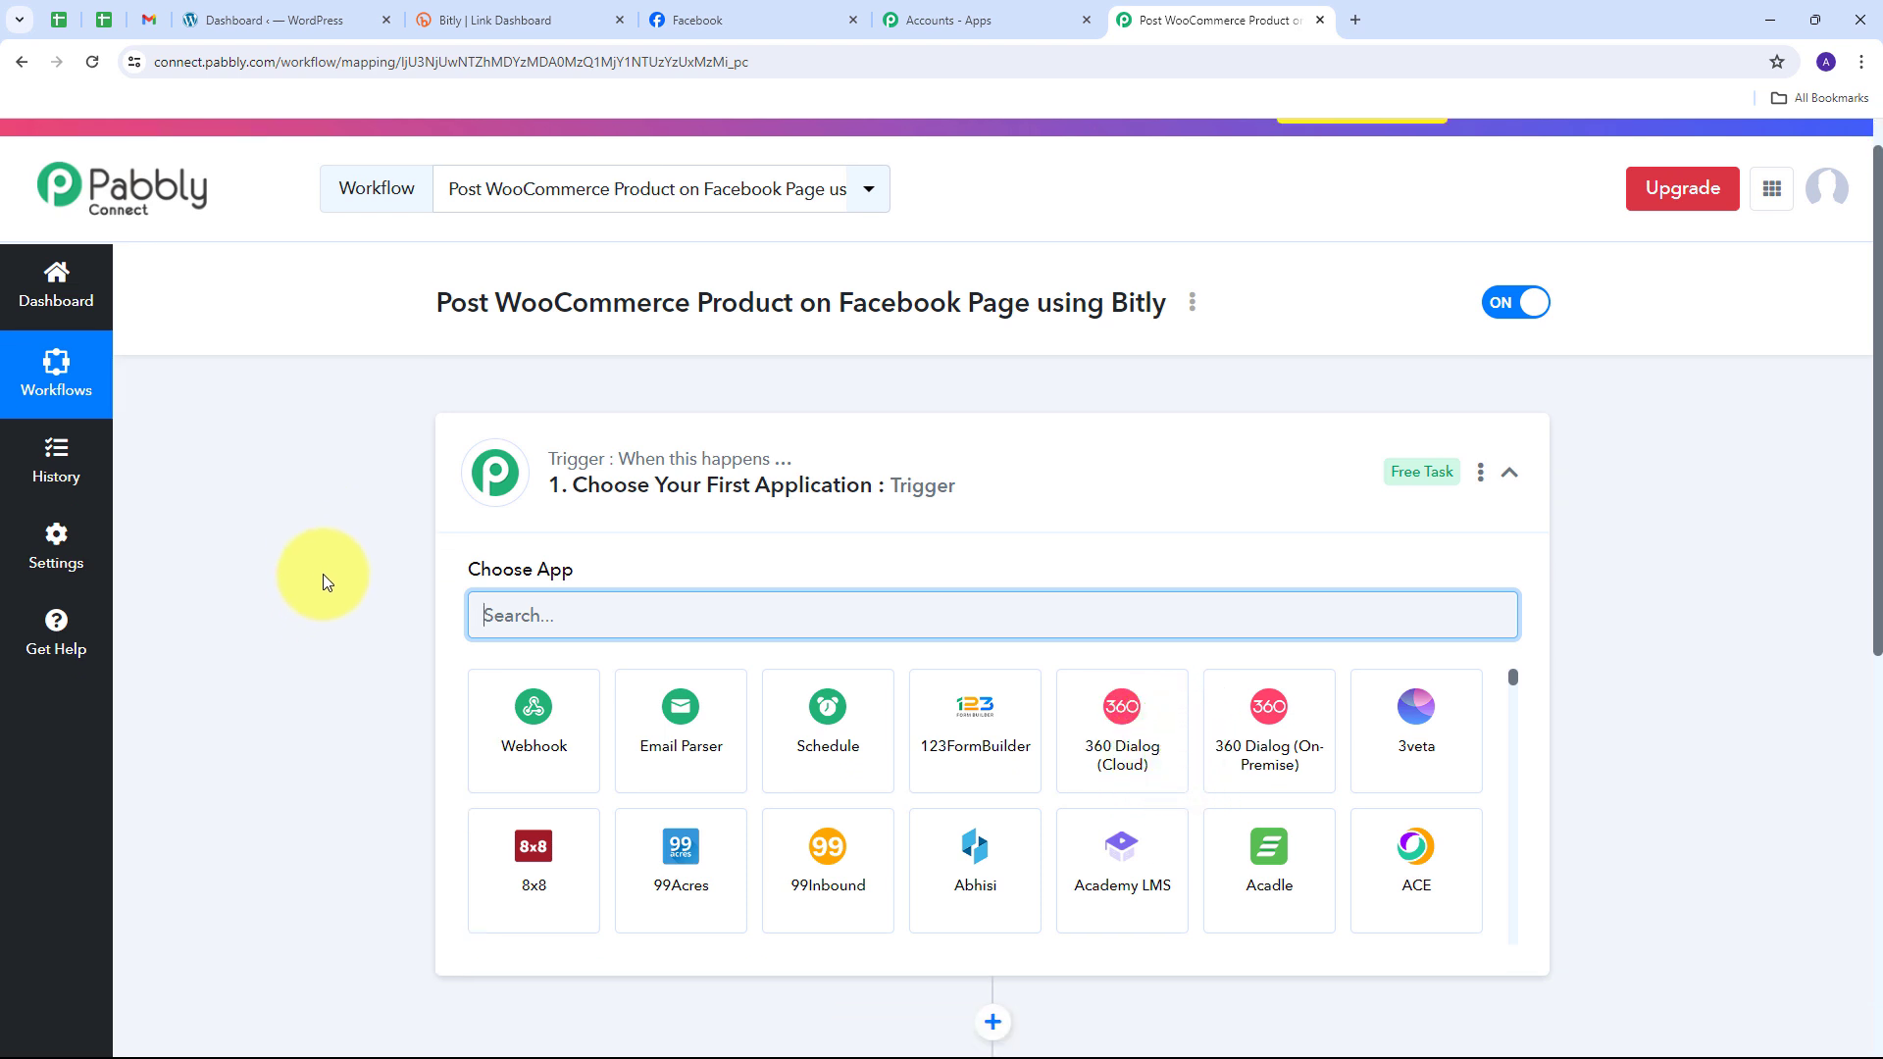
{"action": "scroll", "coordinate": [321, 574], "scroll_direction": "down", "scroll_amount": 3}
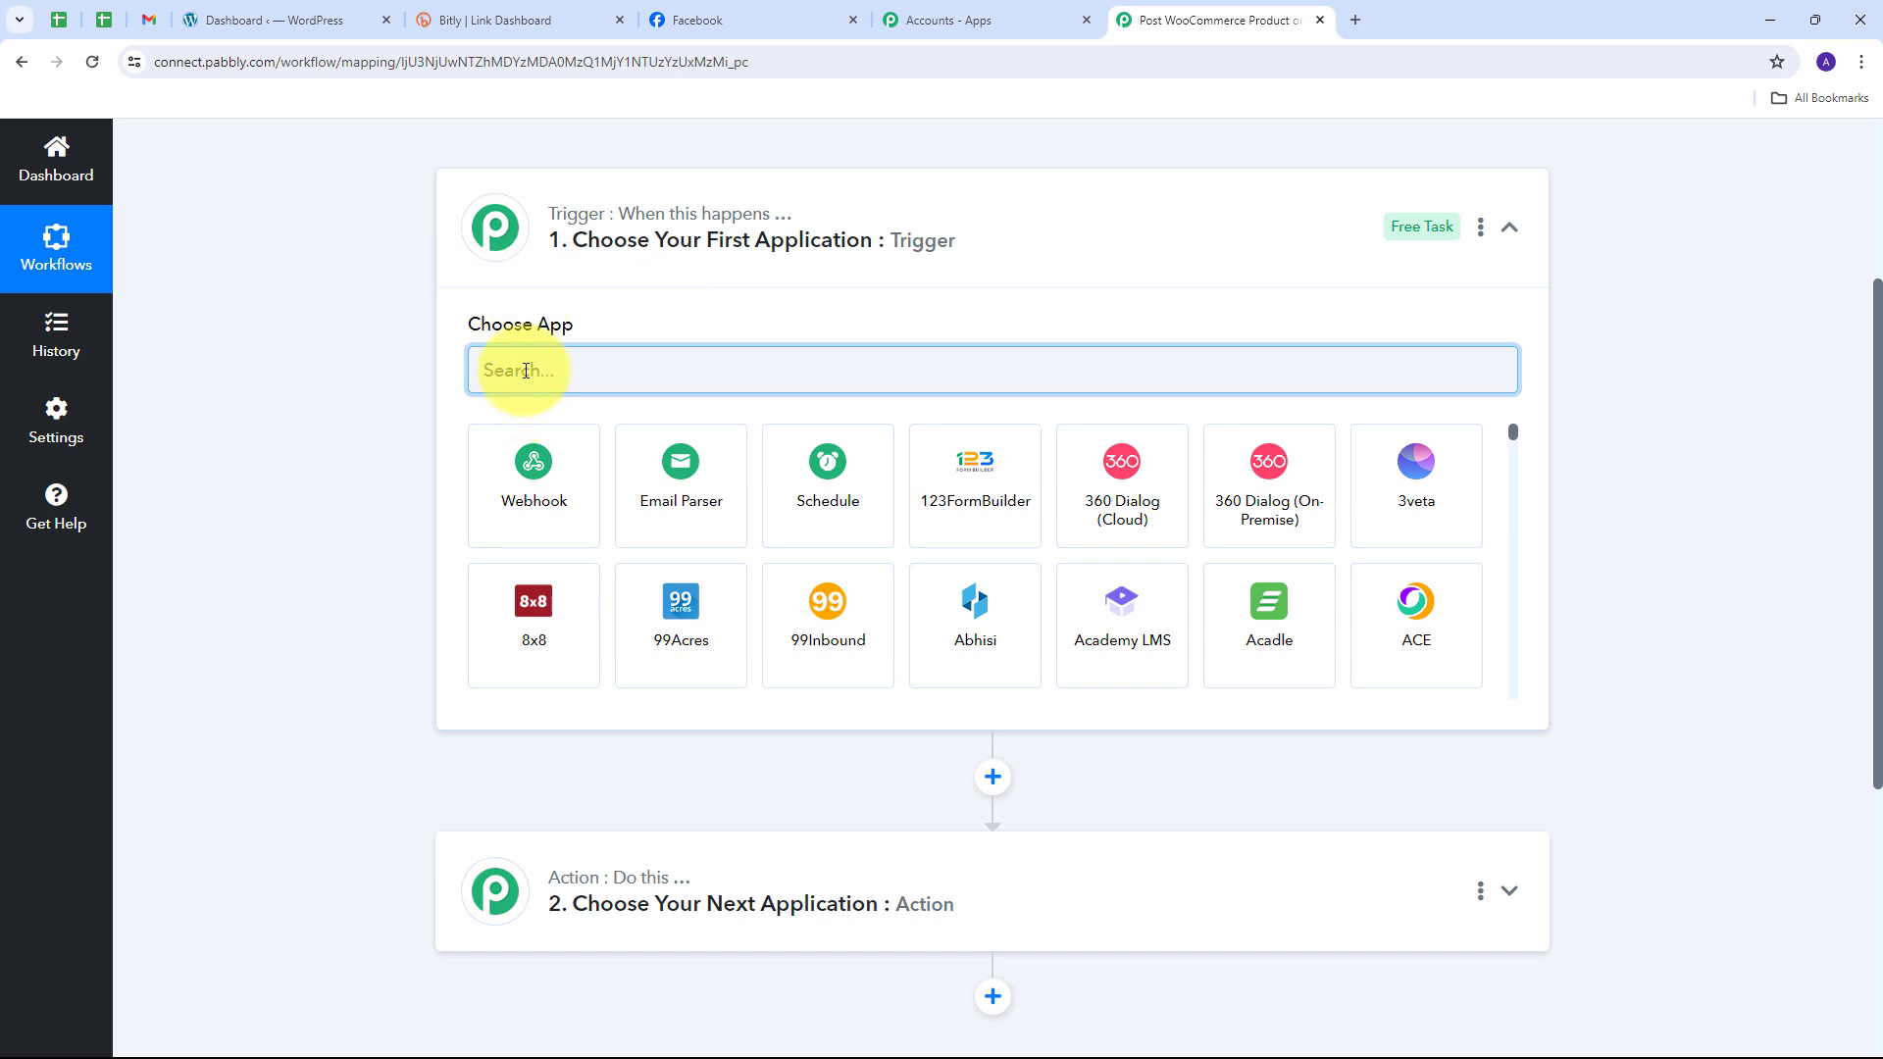
Step: Set the trigger to WooCommerce's New Product Created event
{"action": "type", "text": "Woocommerce"}
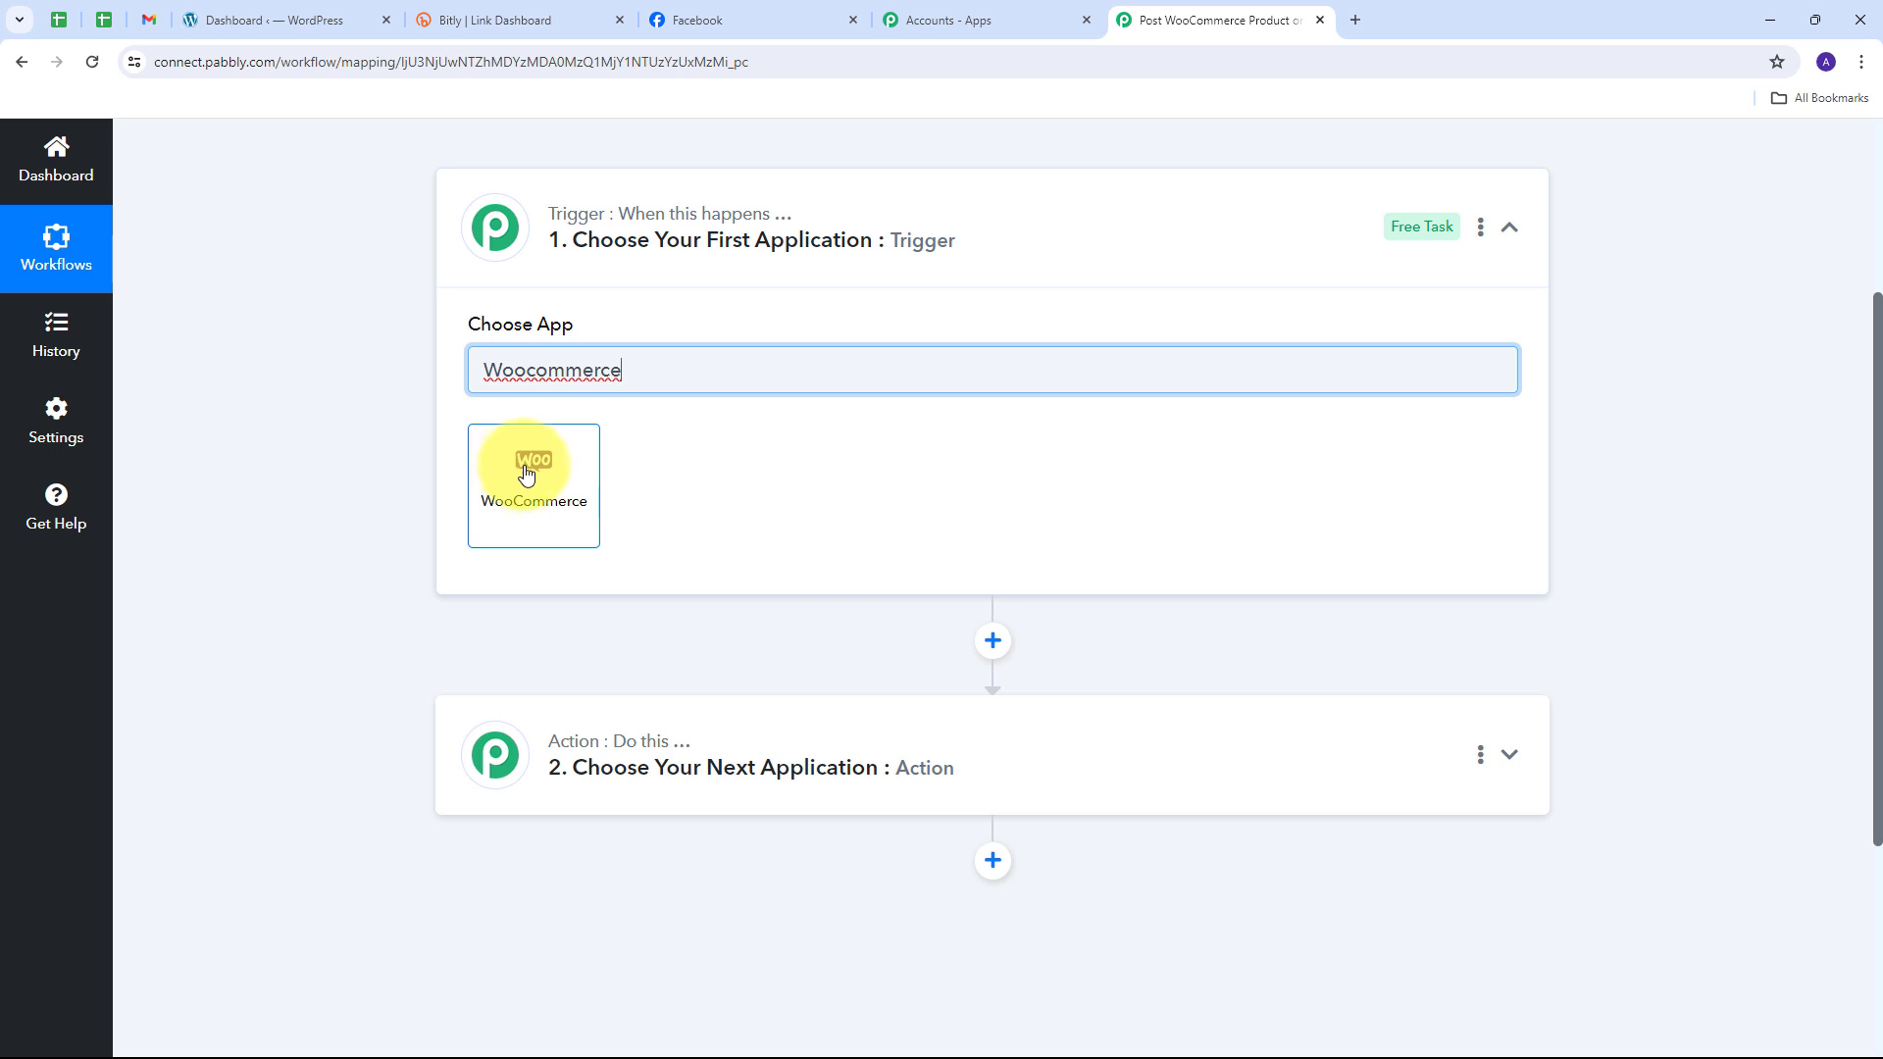
{"action": "left_click", "coordinate": [554, 465]}
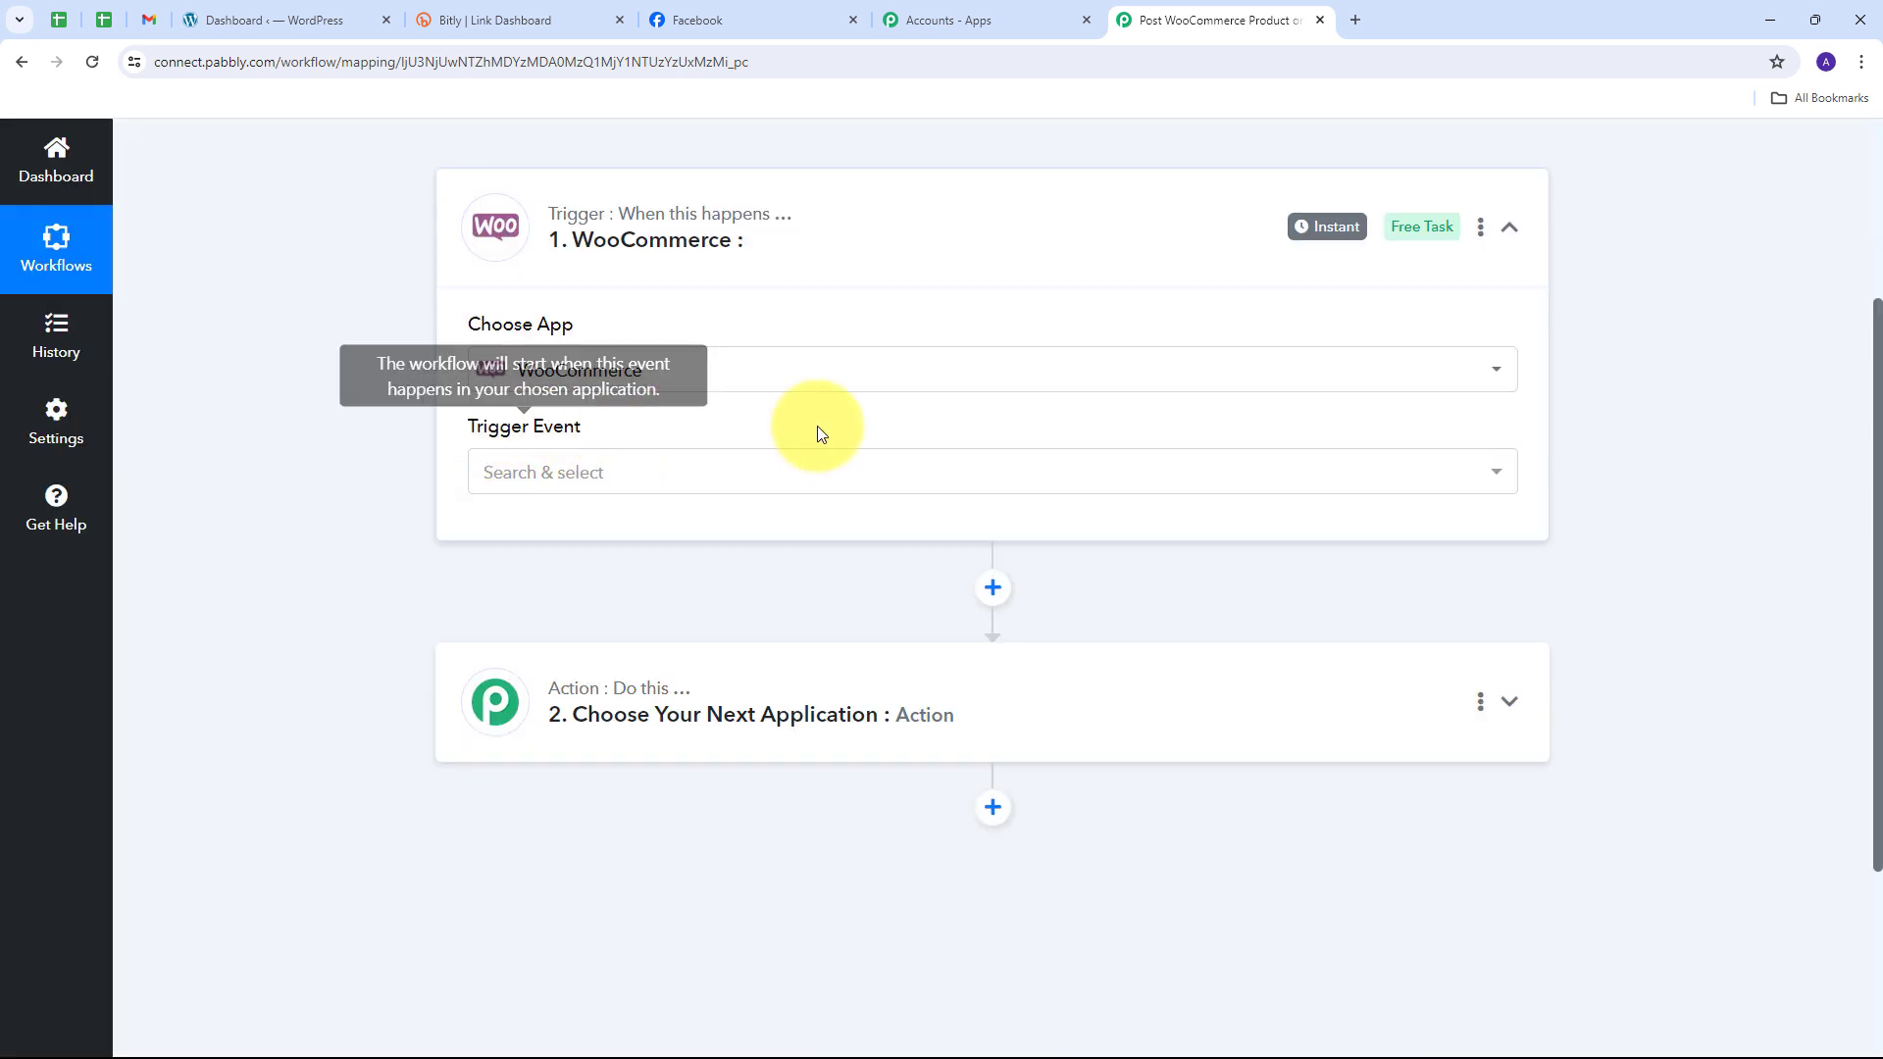
{"action": "left_click", "coordinate": [866, 475]}
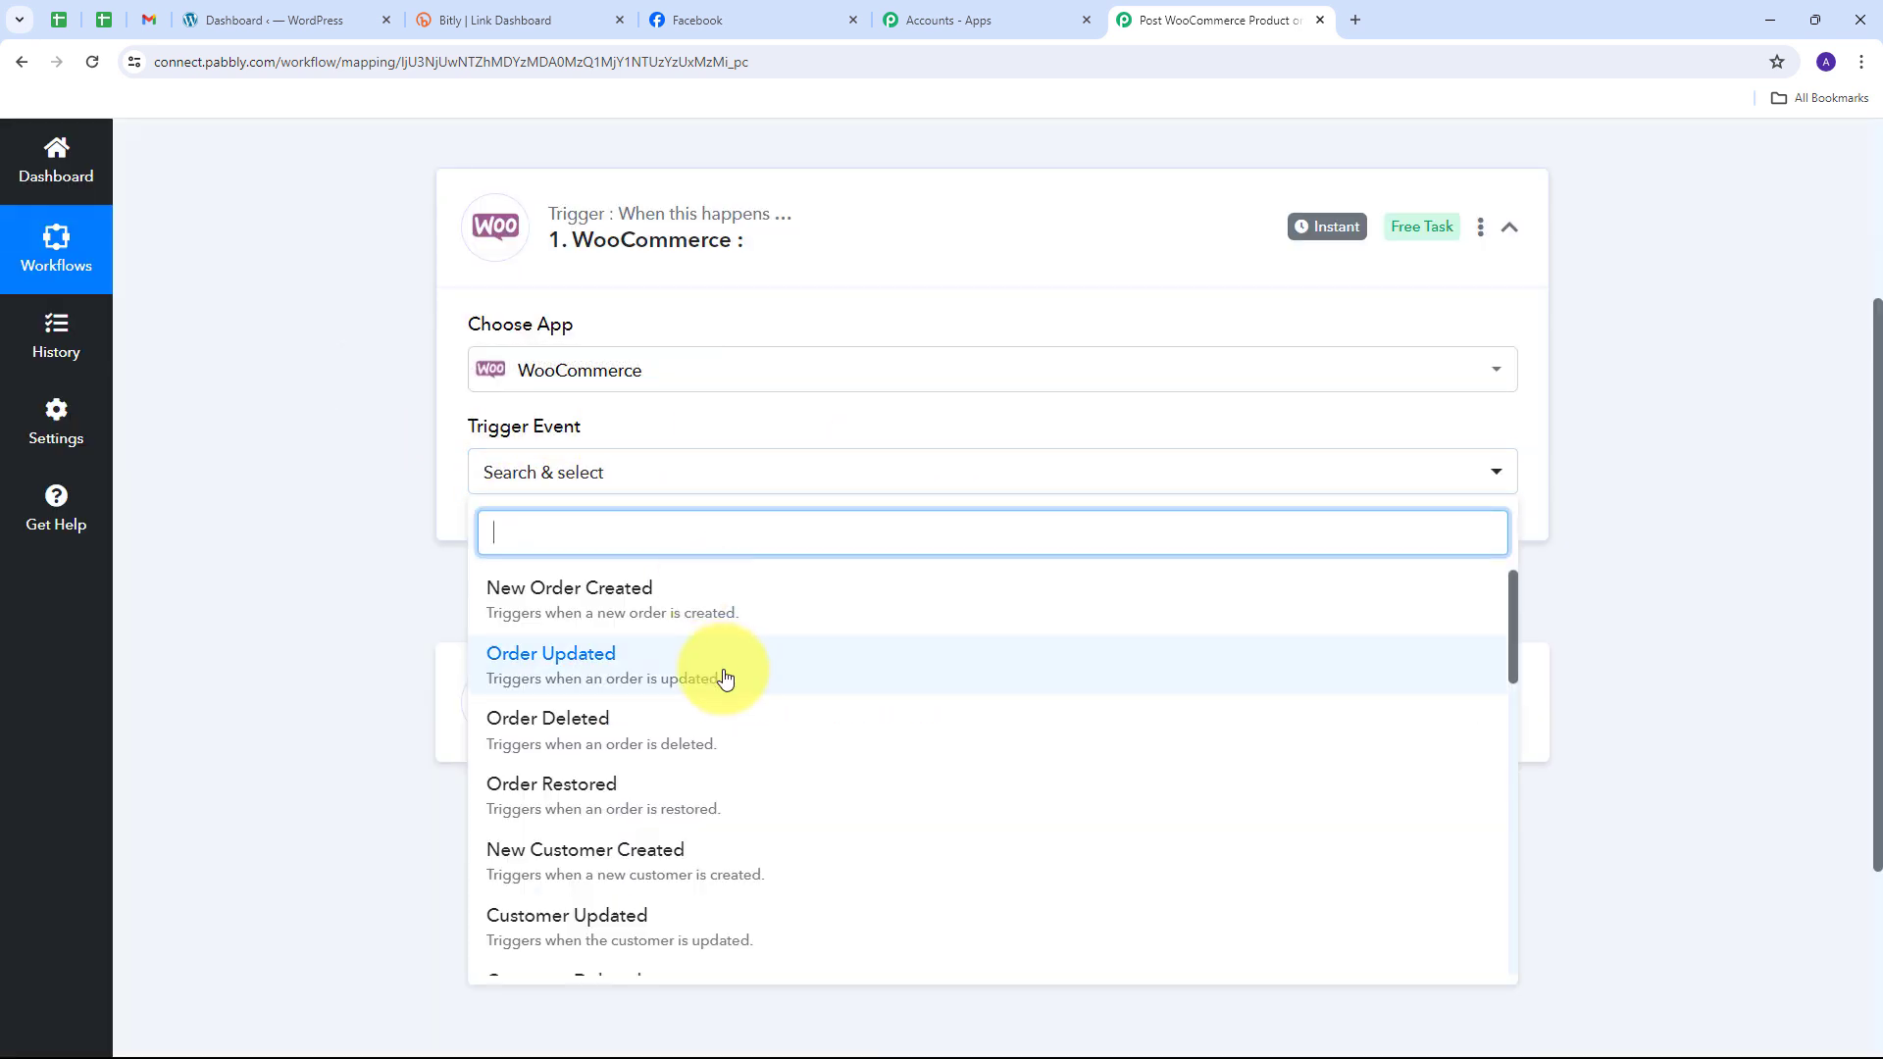
{"action": "scroll", "coordinate": [607, 667], "scroll_direction": "down", "scroll_amount": 8}
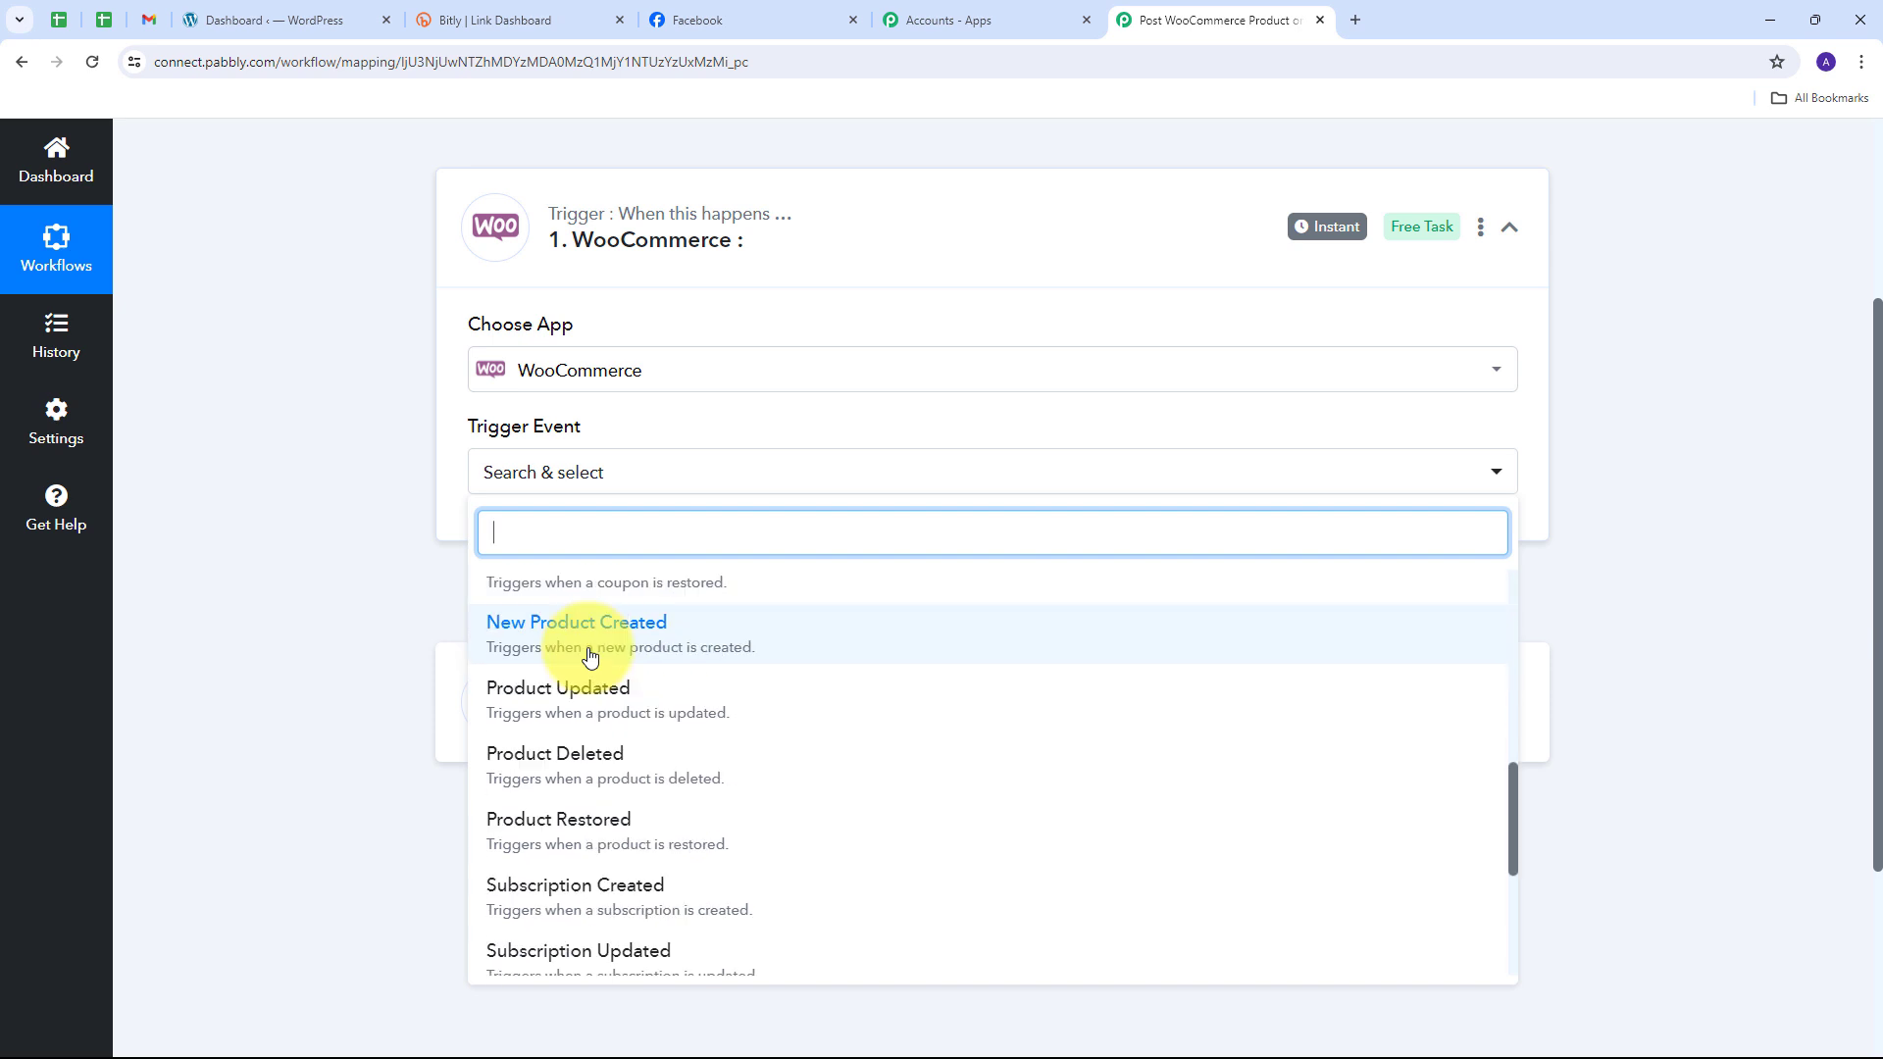
{"action": "left_click", "coordinate": [634, 652]}
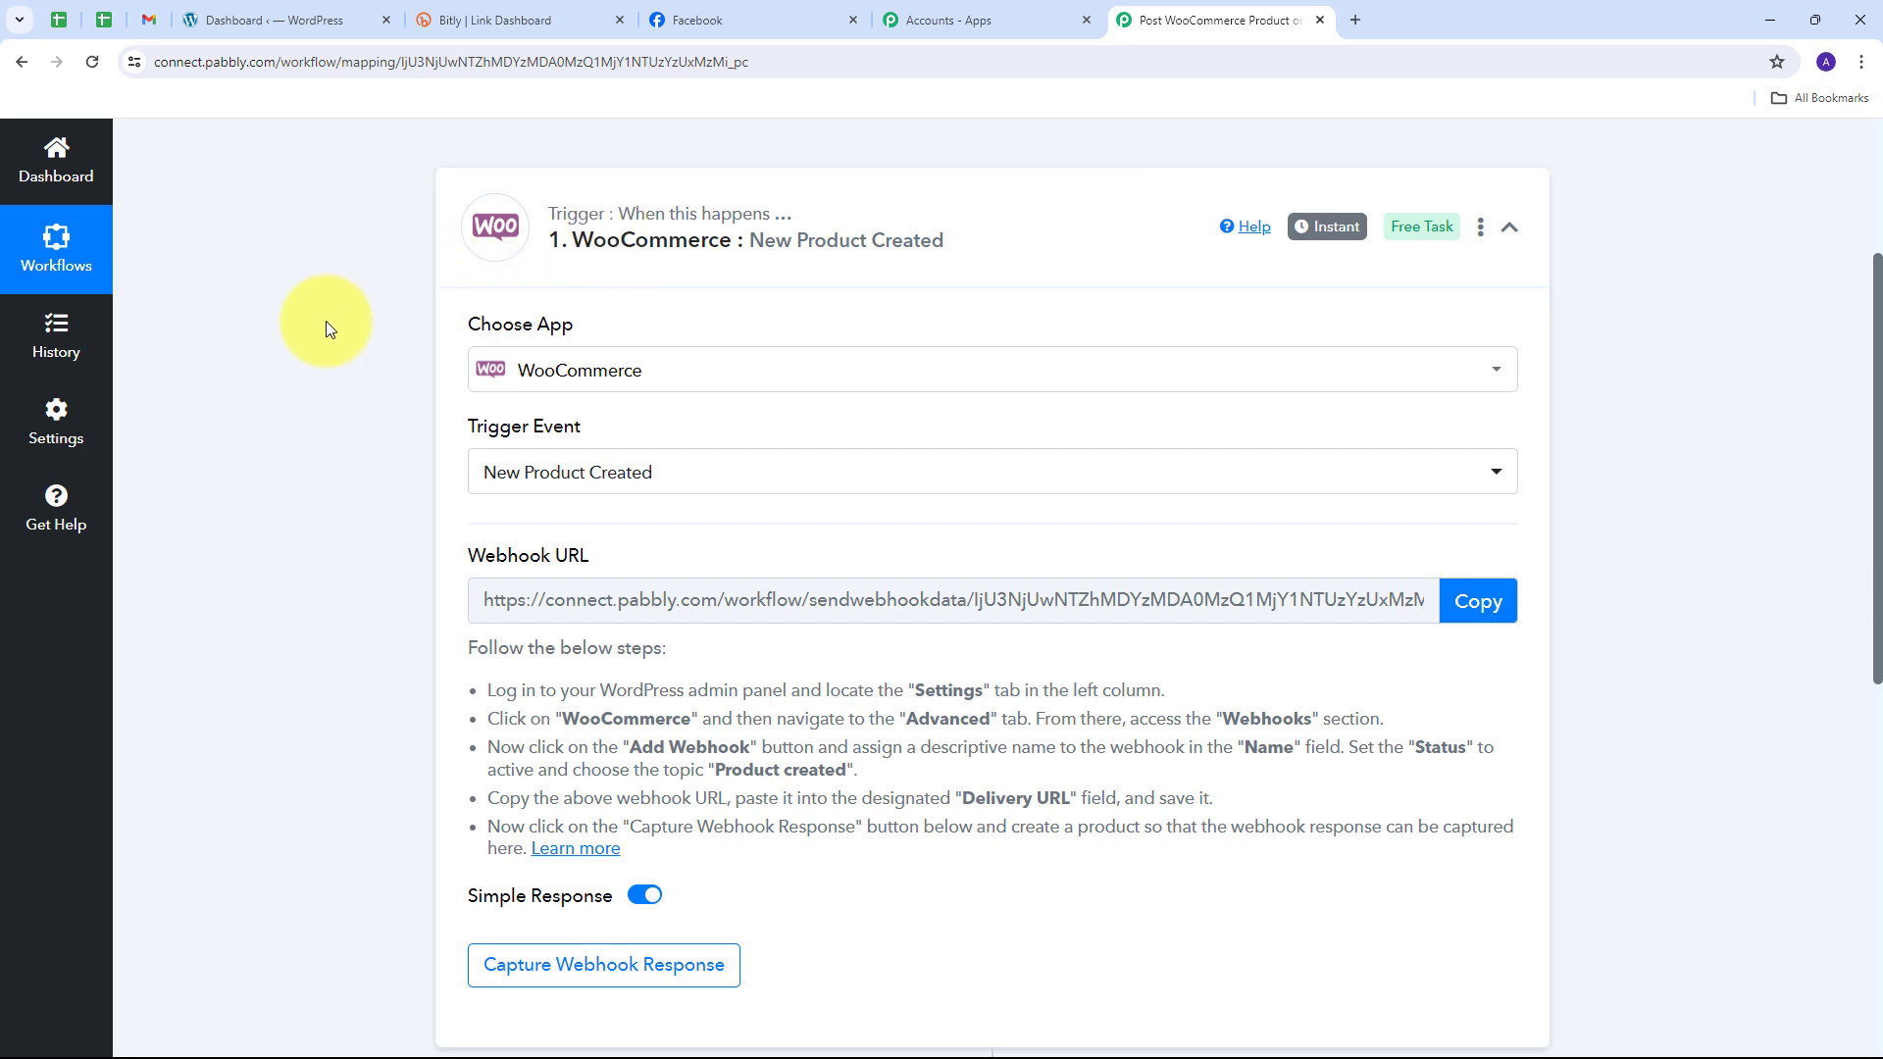
Step: Copy the trigger's webhook URL so Pabbly starts waiting for a webhook response
{"action": "left_click_drag", "start_coordinate": [458, 549], "coordinate": [630, 555]}
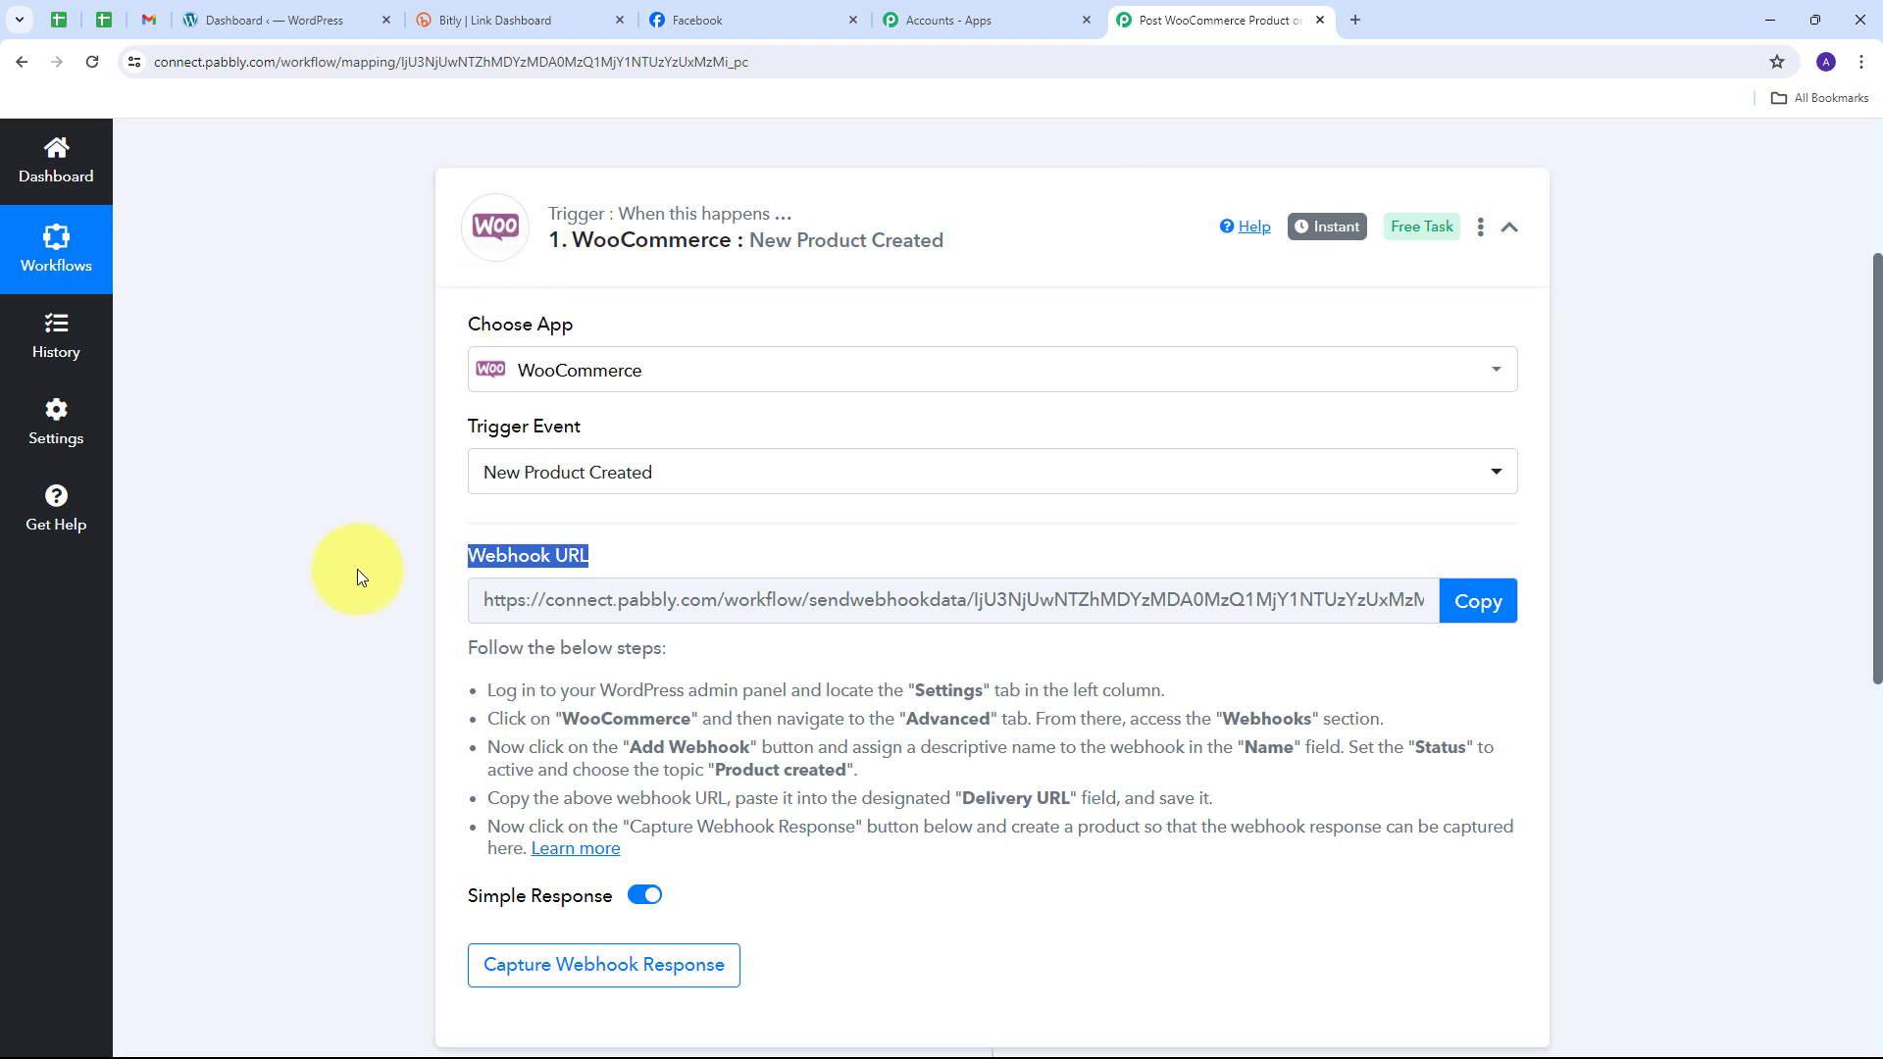
{"action": "left_click_drag", "start_coordinate": [487, 690], "coordinate": [773, 849]}
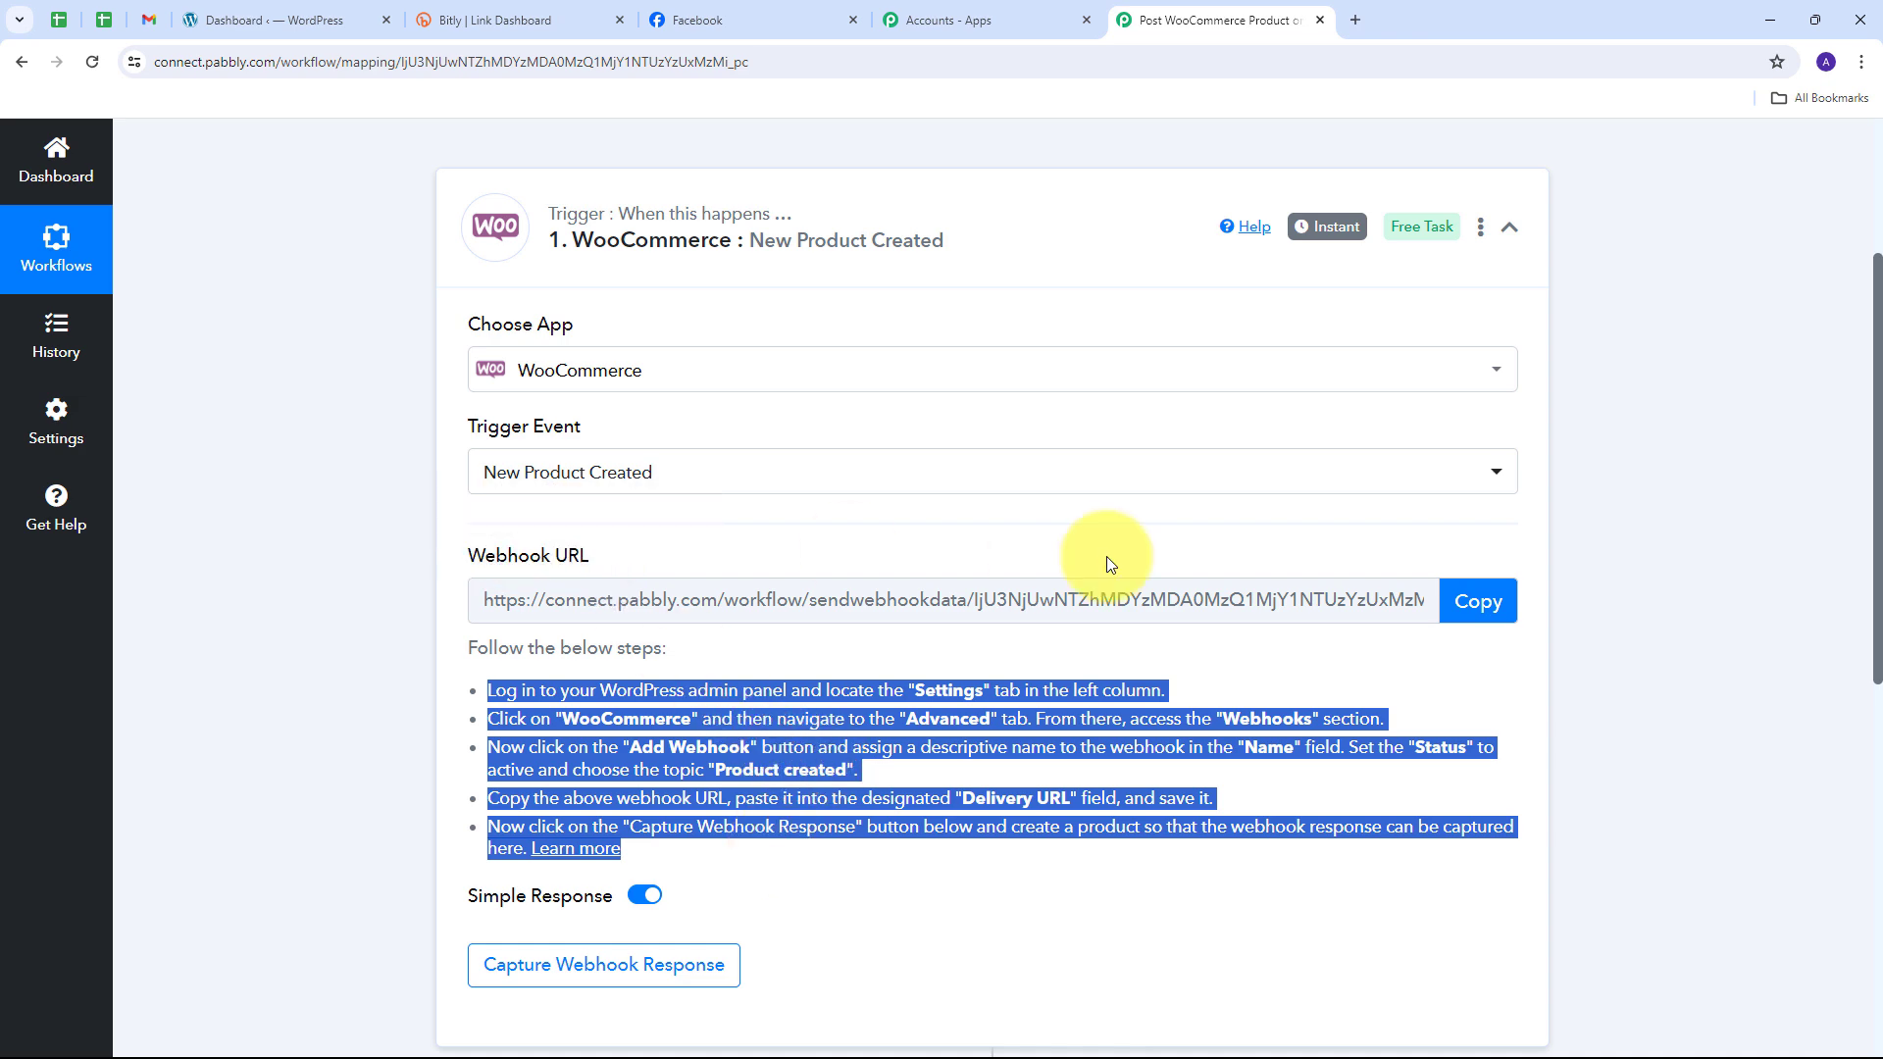
{"action": "left_click", "coordinate": [1461, 595]}
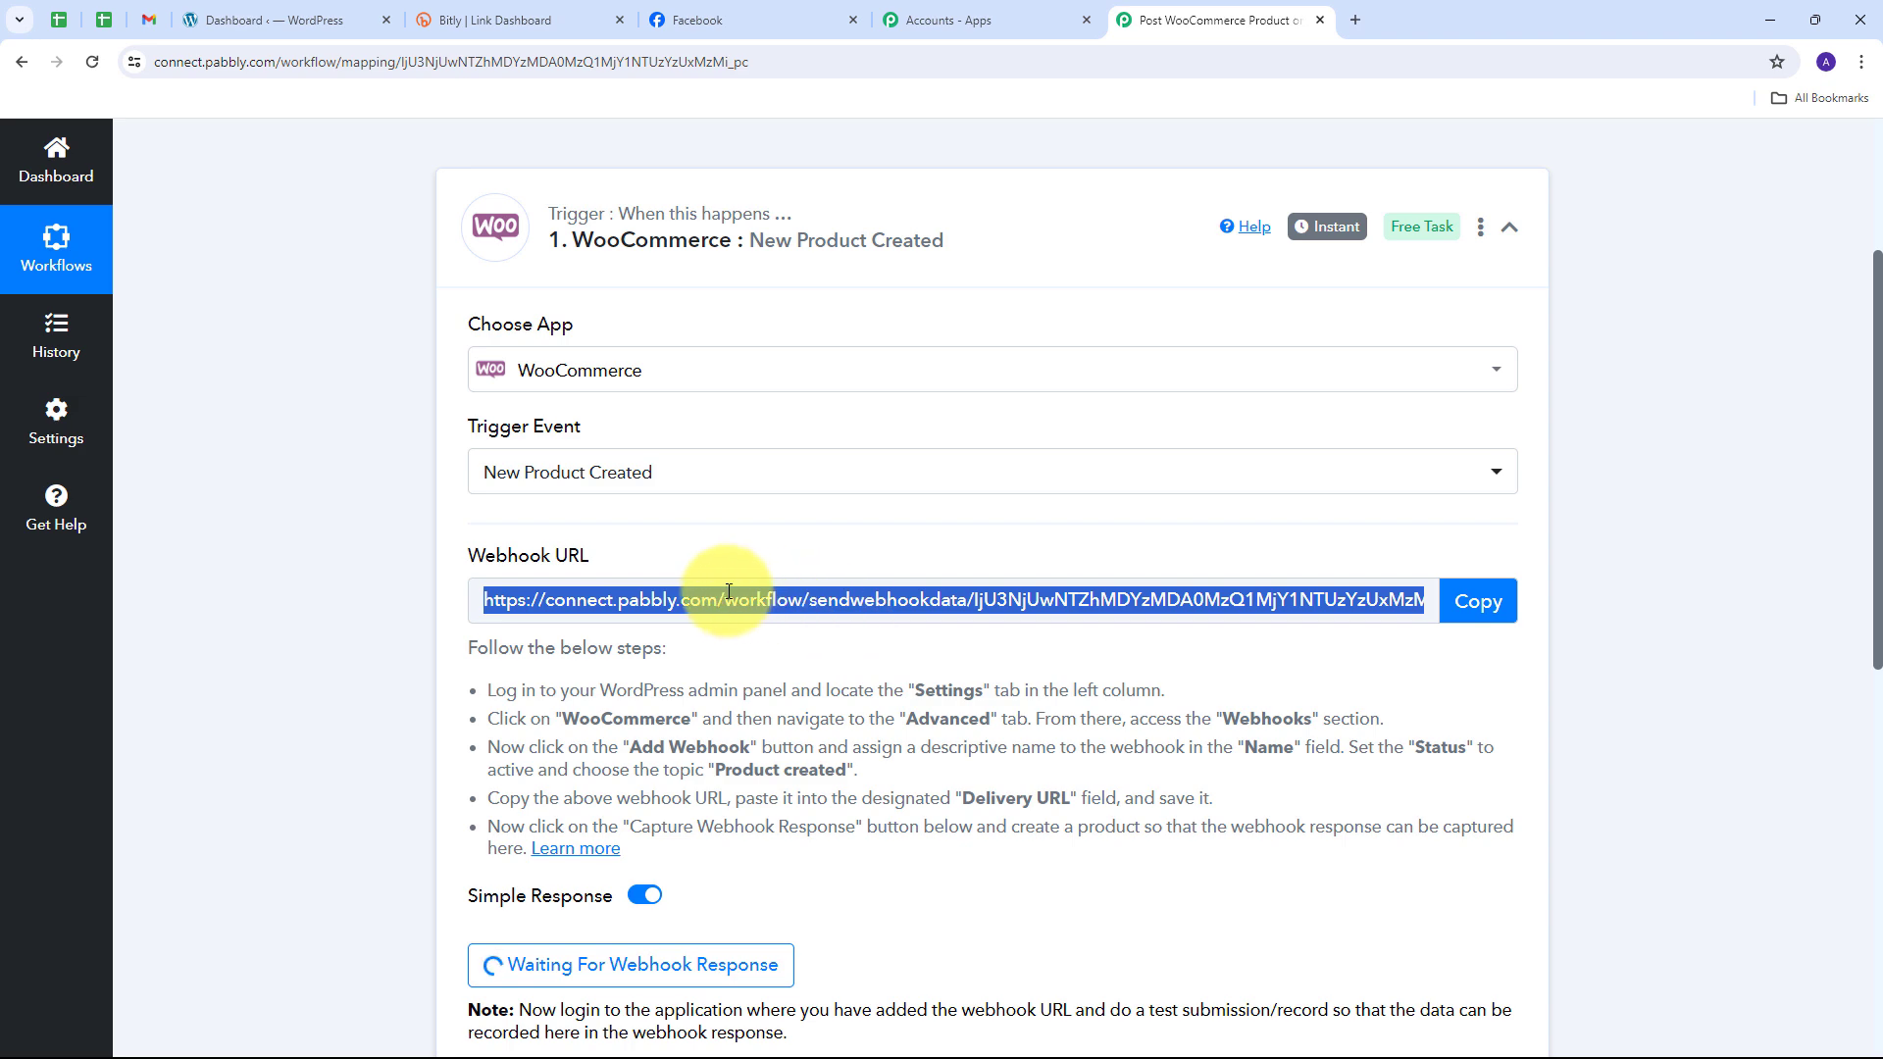
Step: In WordPress, go to WooCommerce Settings > Advanced > Webhooks and add a new webhook
{"action": "left_click", "coordinate": [280, 20]}
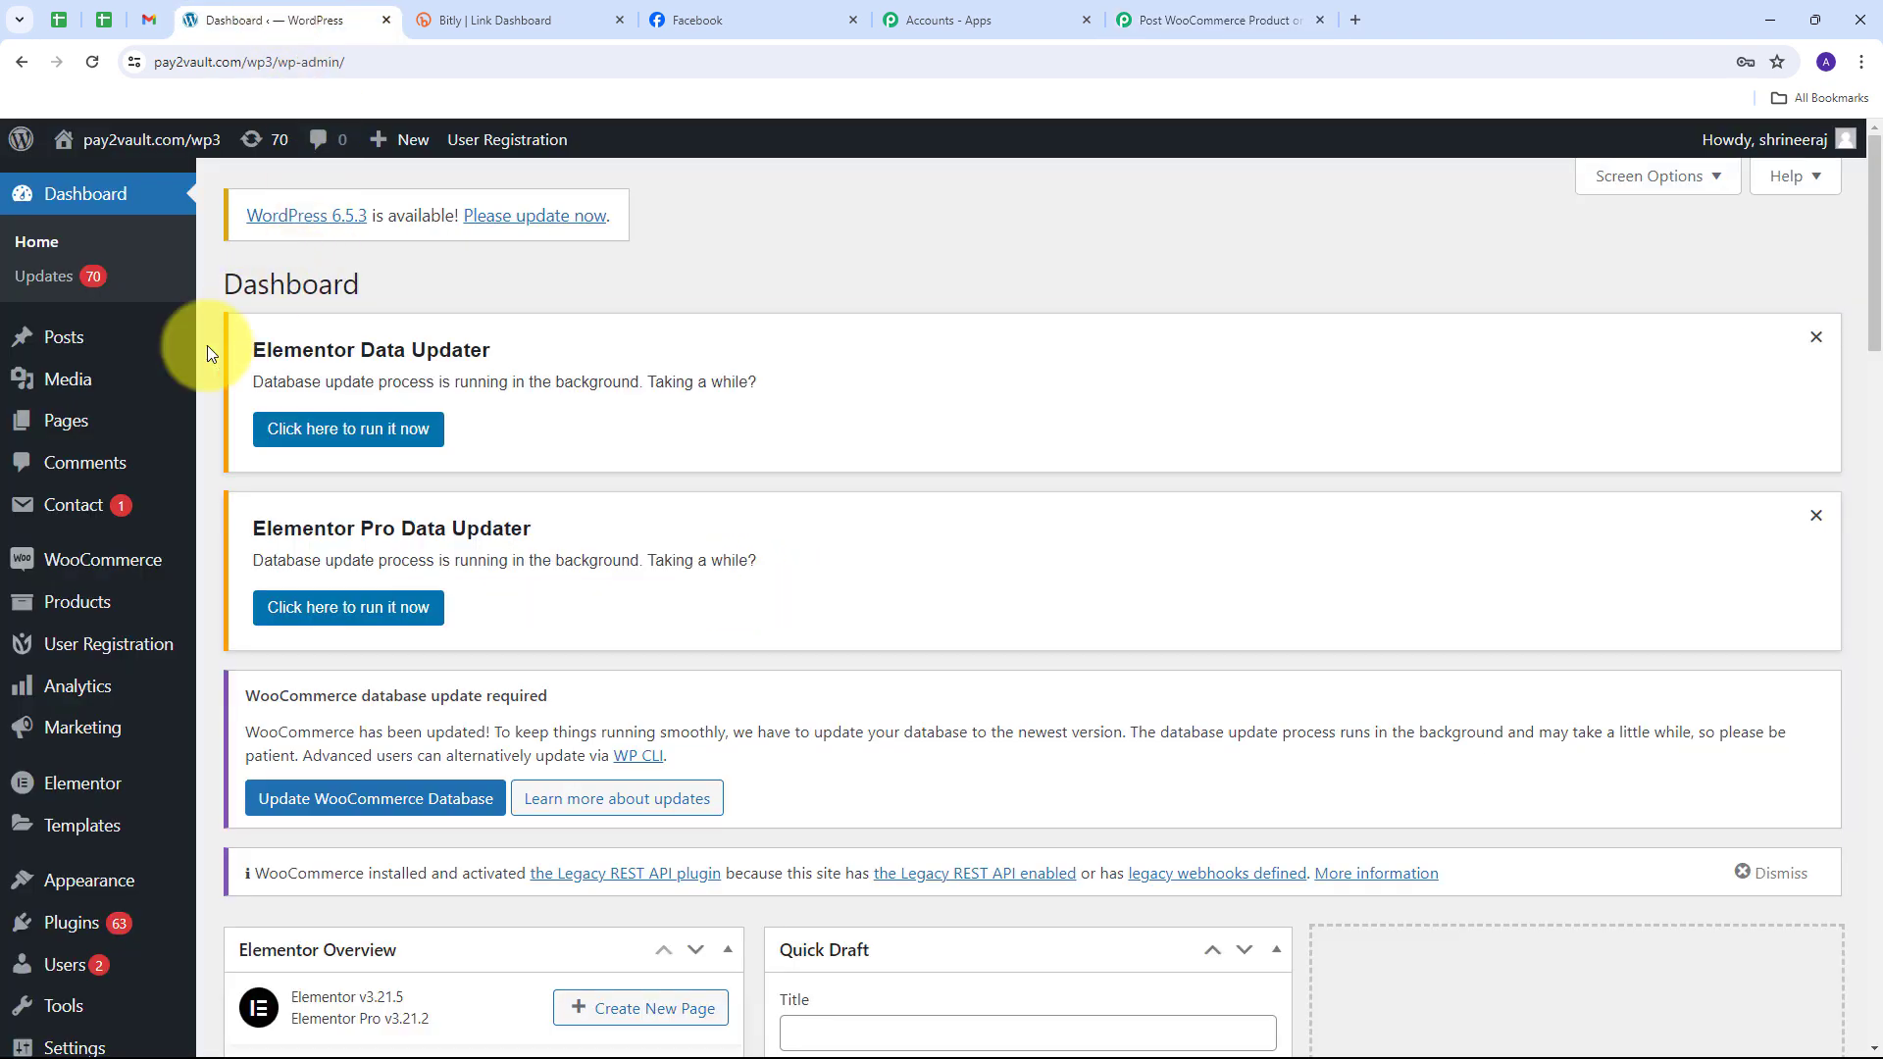
{"action": "mouse_move", "coordinate": [105, 566]}
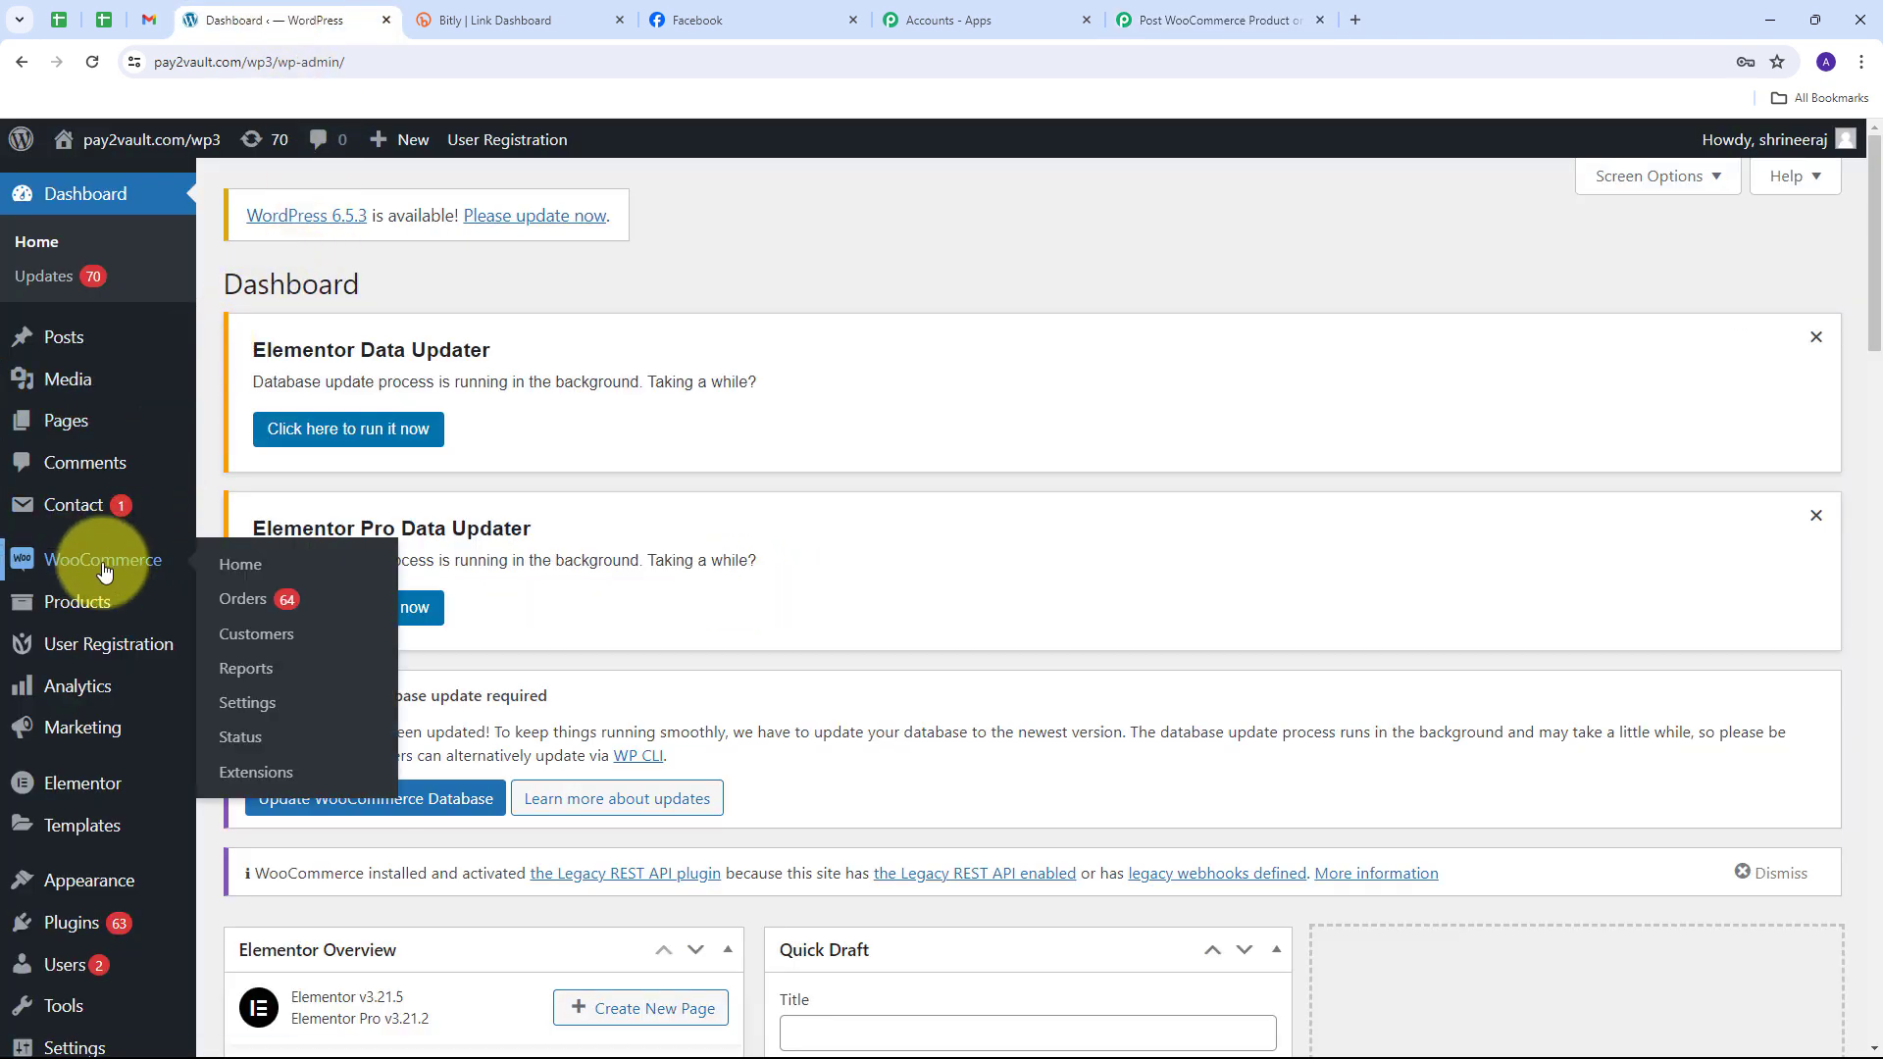
{"action": "left_click", "coordinate": [252, 704]}
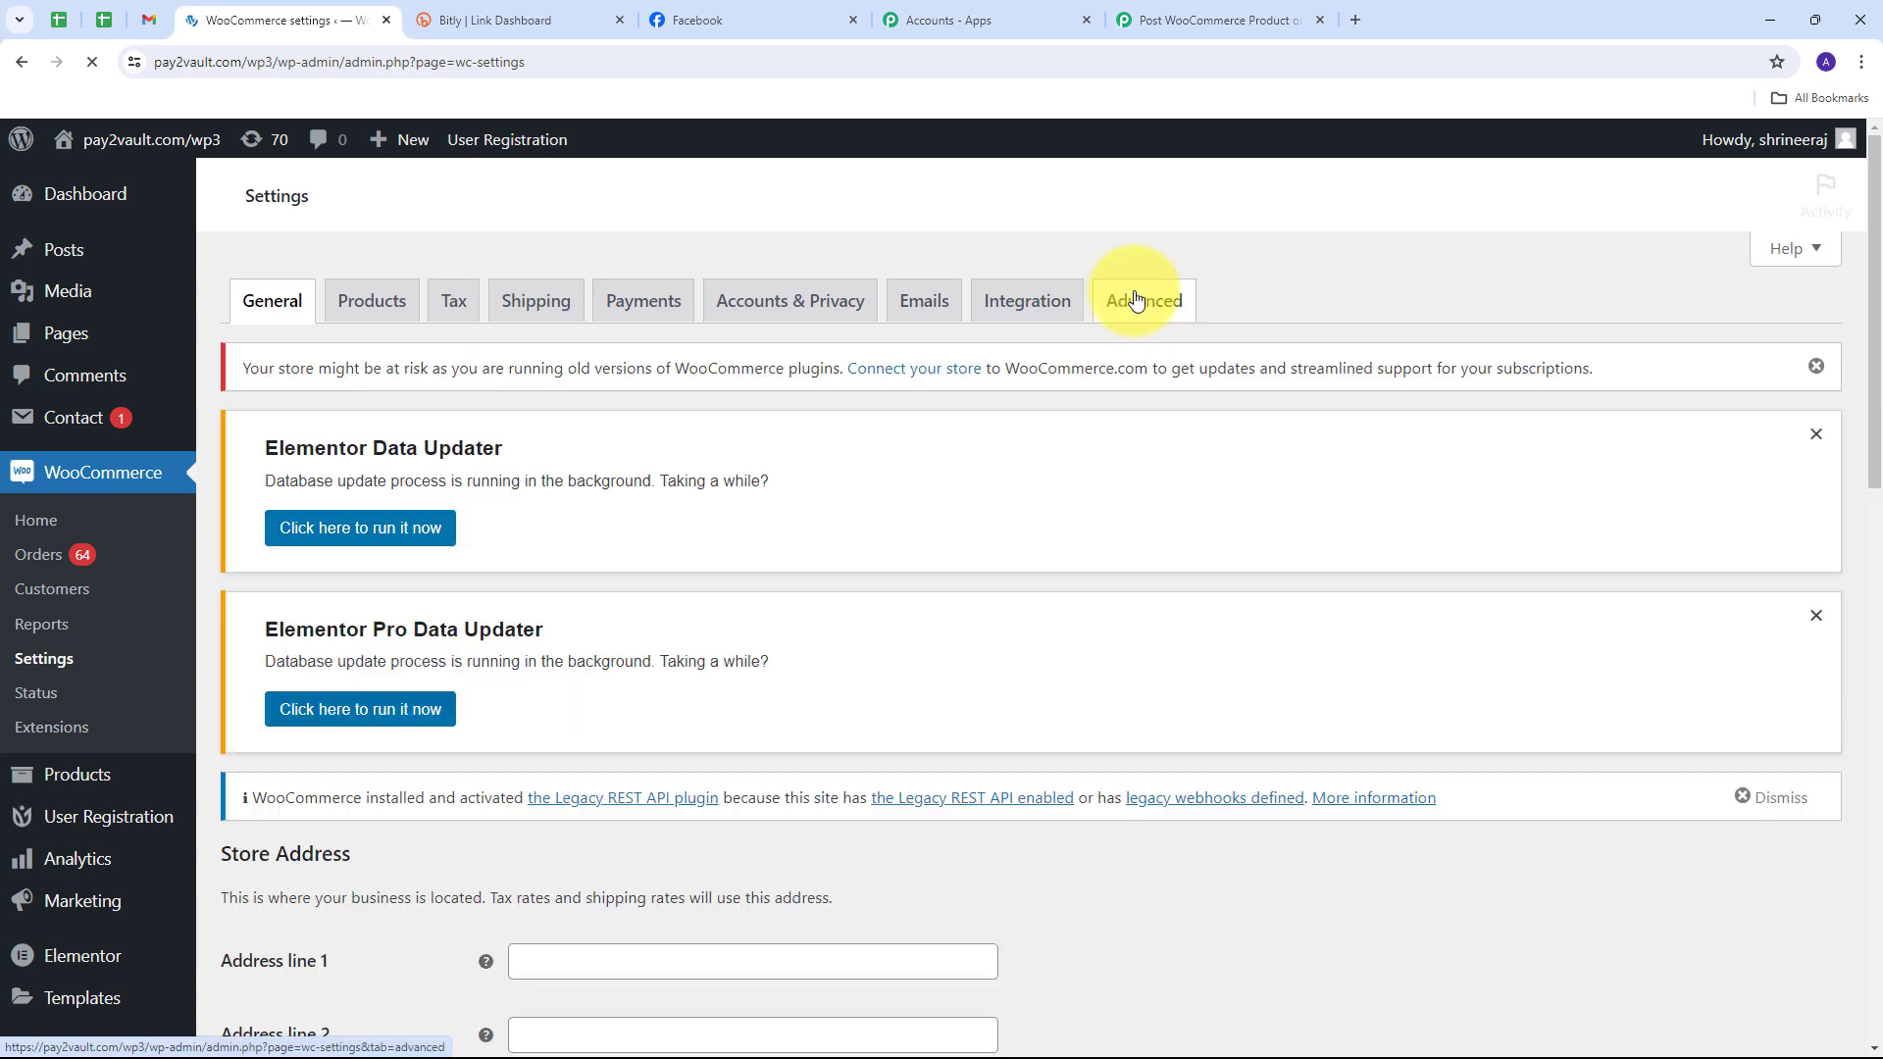
{"action": "left_click", "coordinate": [1137, 297]}
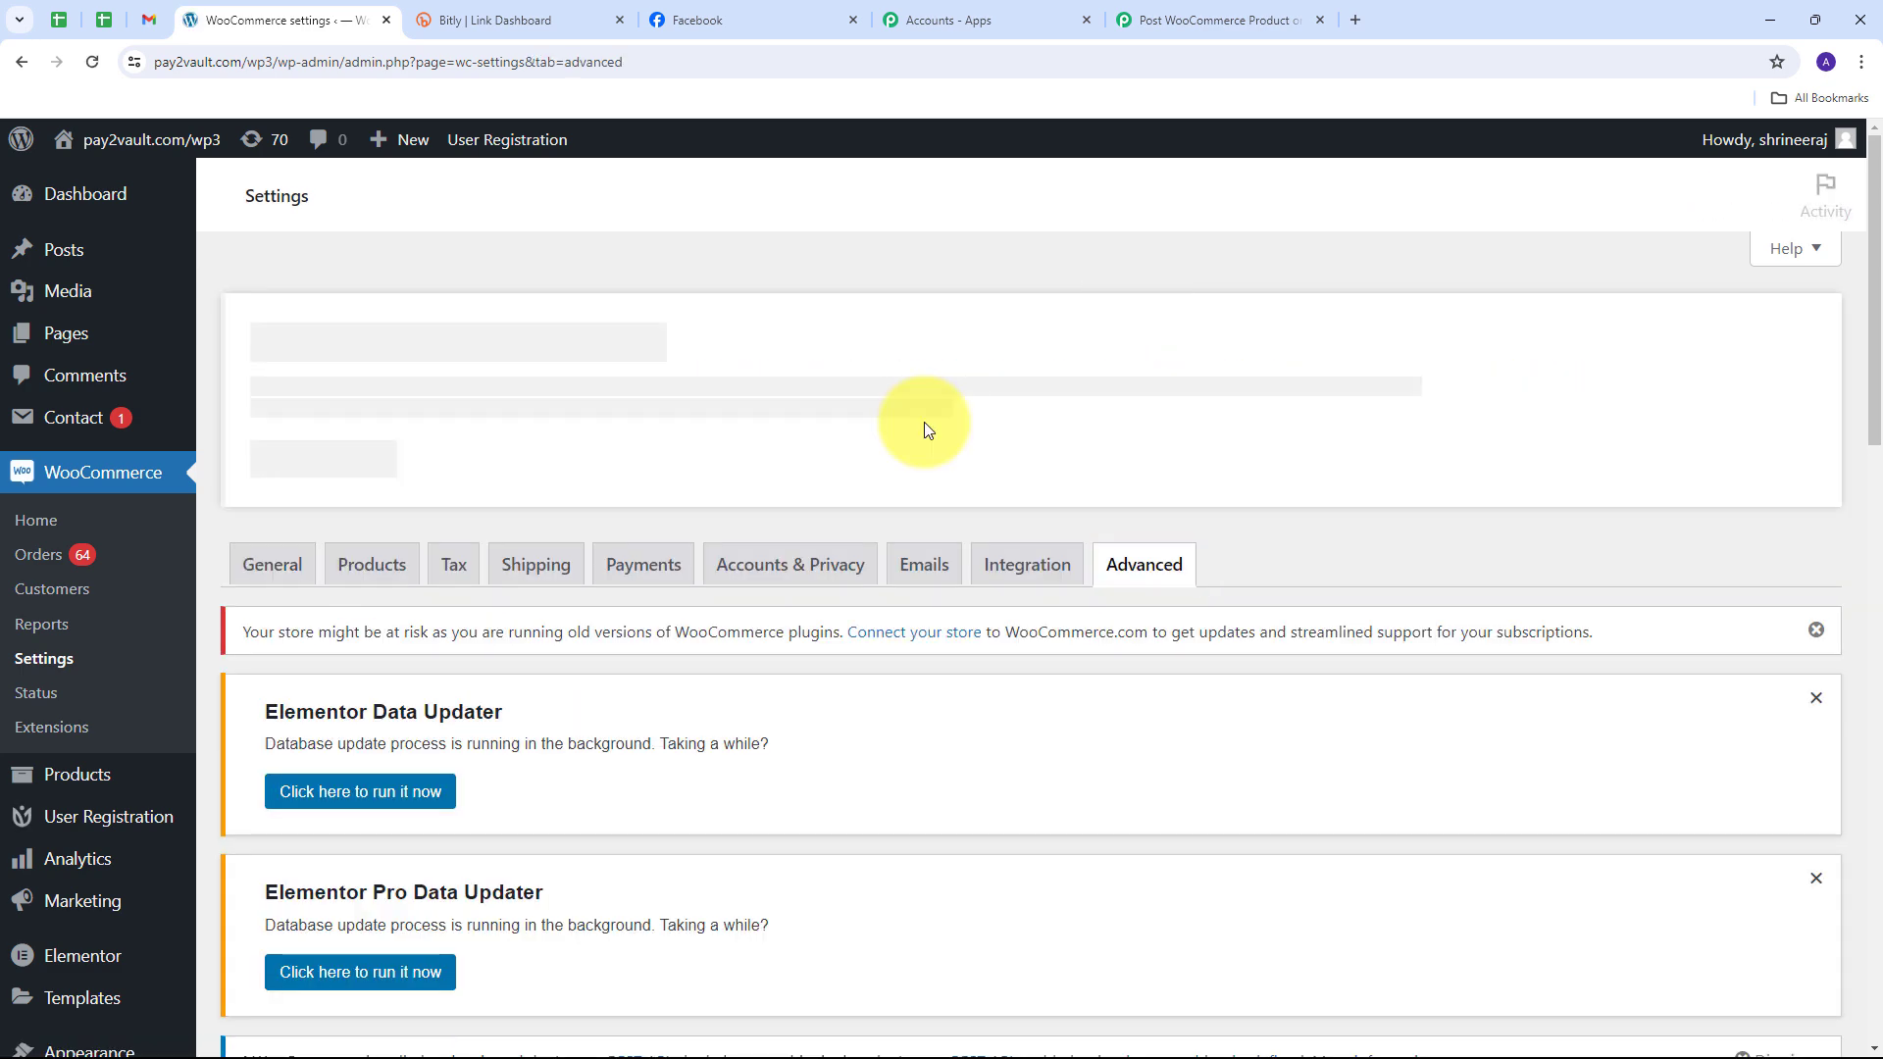
{"action": "scroll", "coordinate": [829, 406], "scroll_direction": "down", "scroll_amount": 5}
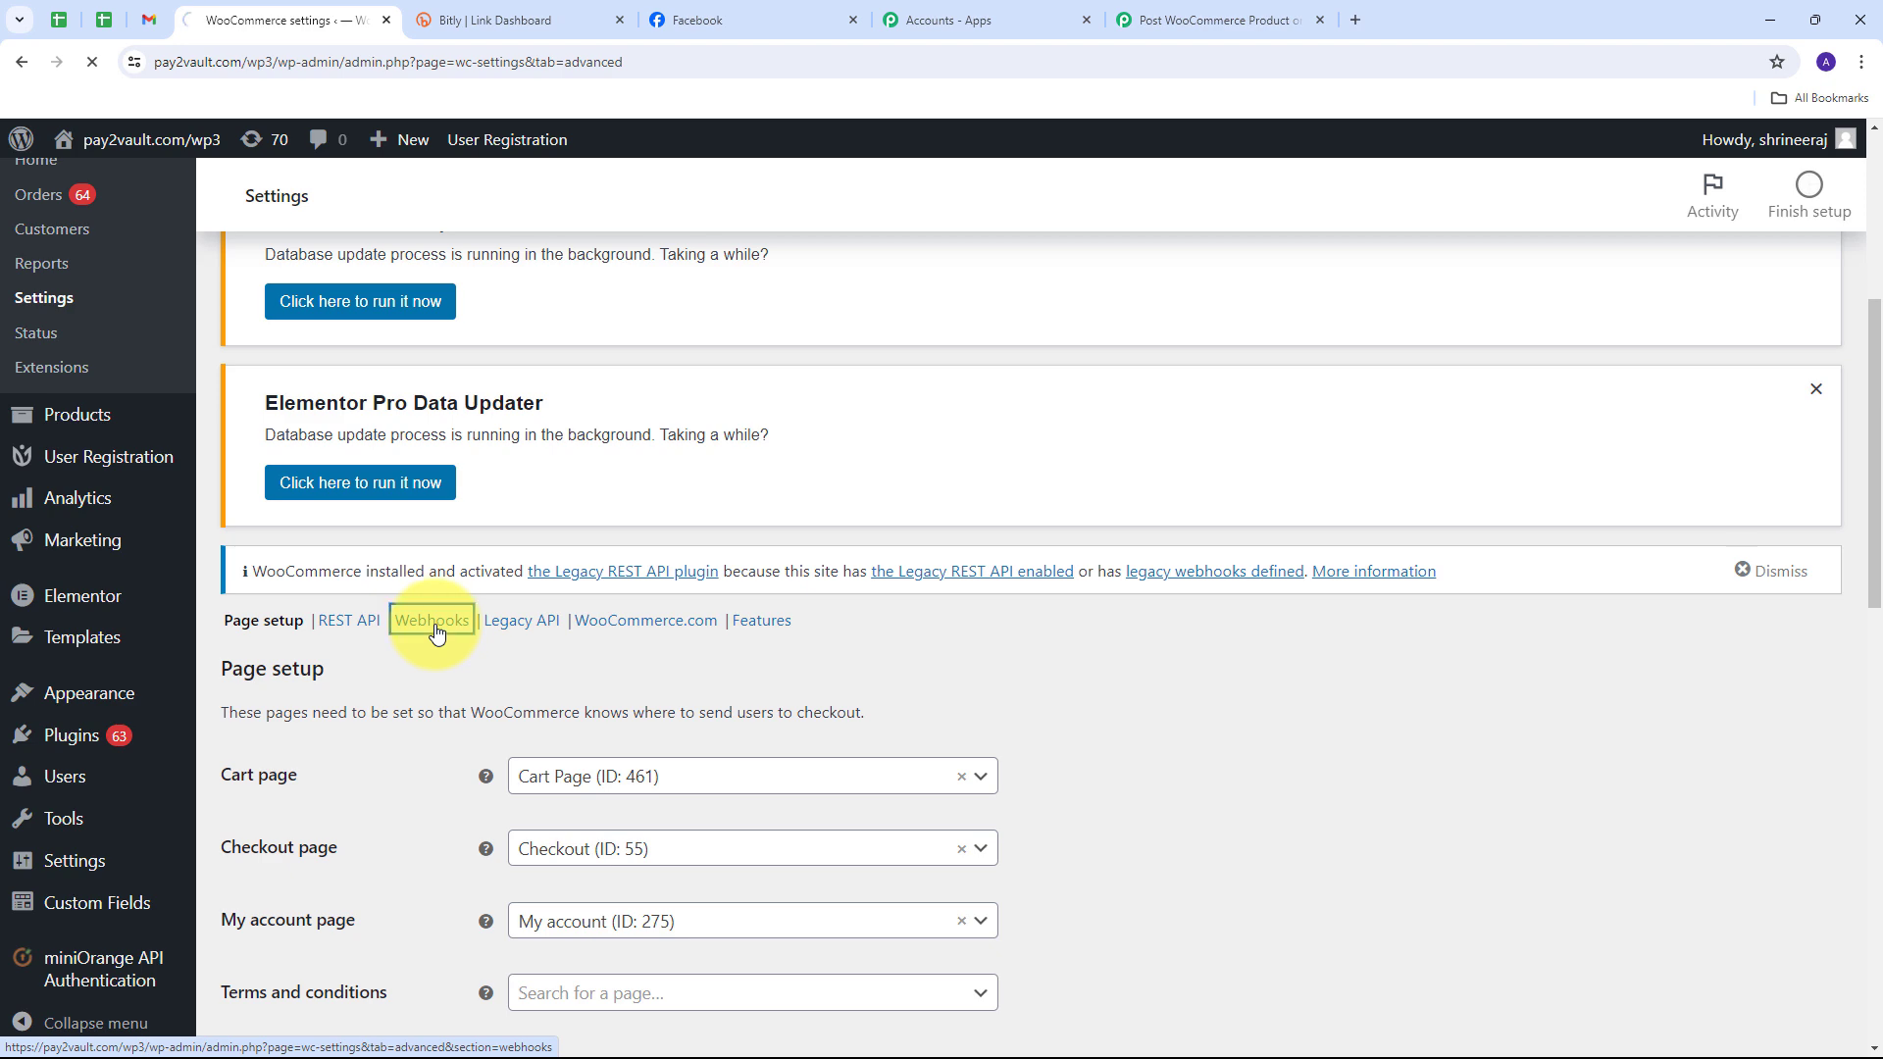
{"action": "scroll", "coordinate": [617, 653], "scroll_direction": "down", "scroll_amount": 5}
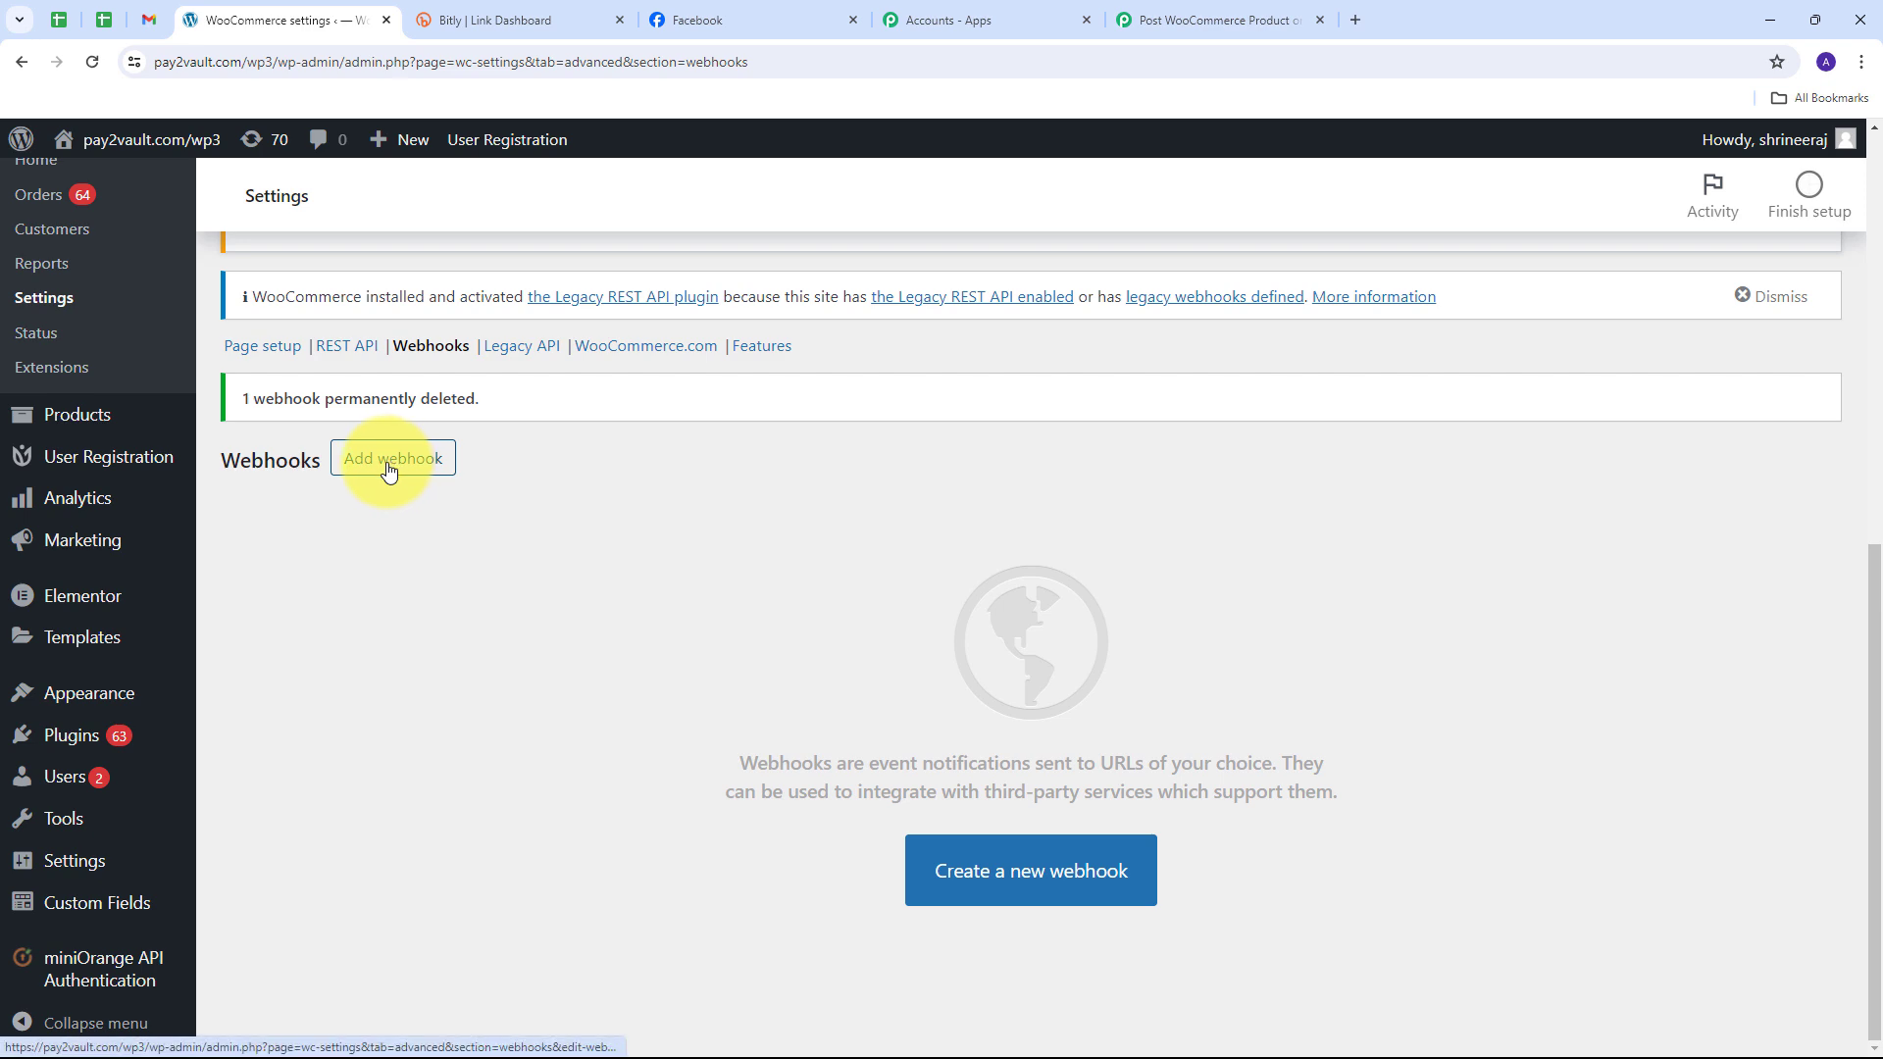
{"action": "left_click", "coordinate": [391, 461]}
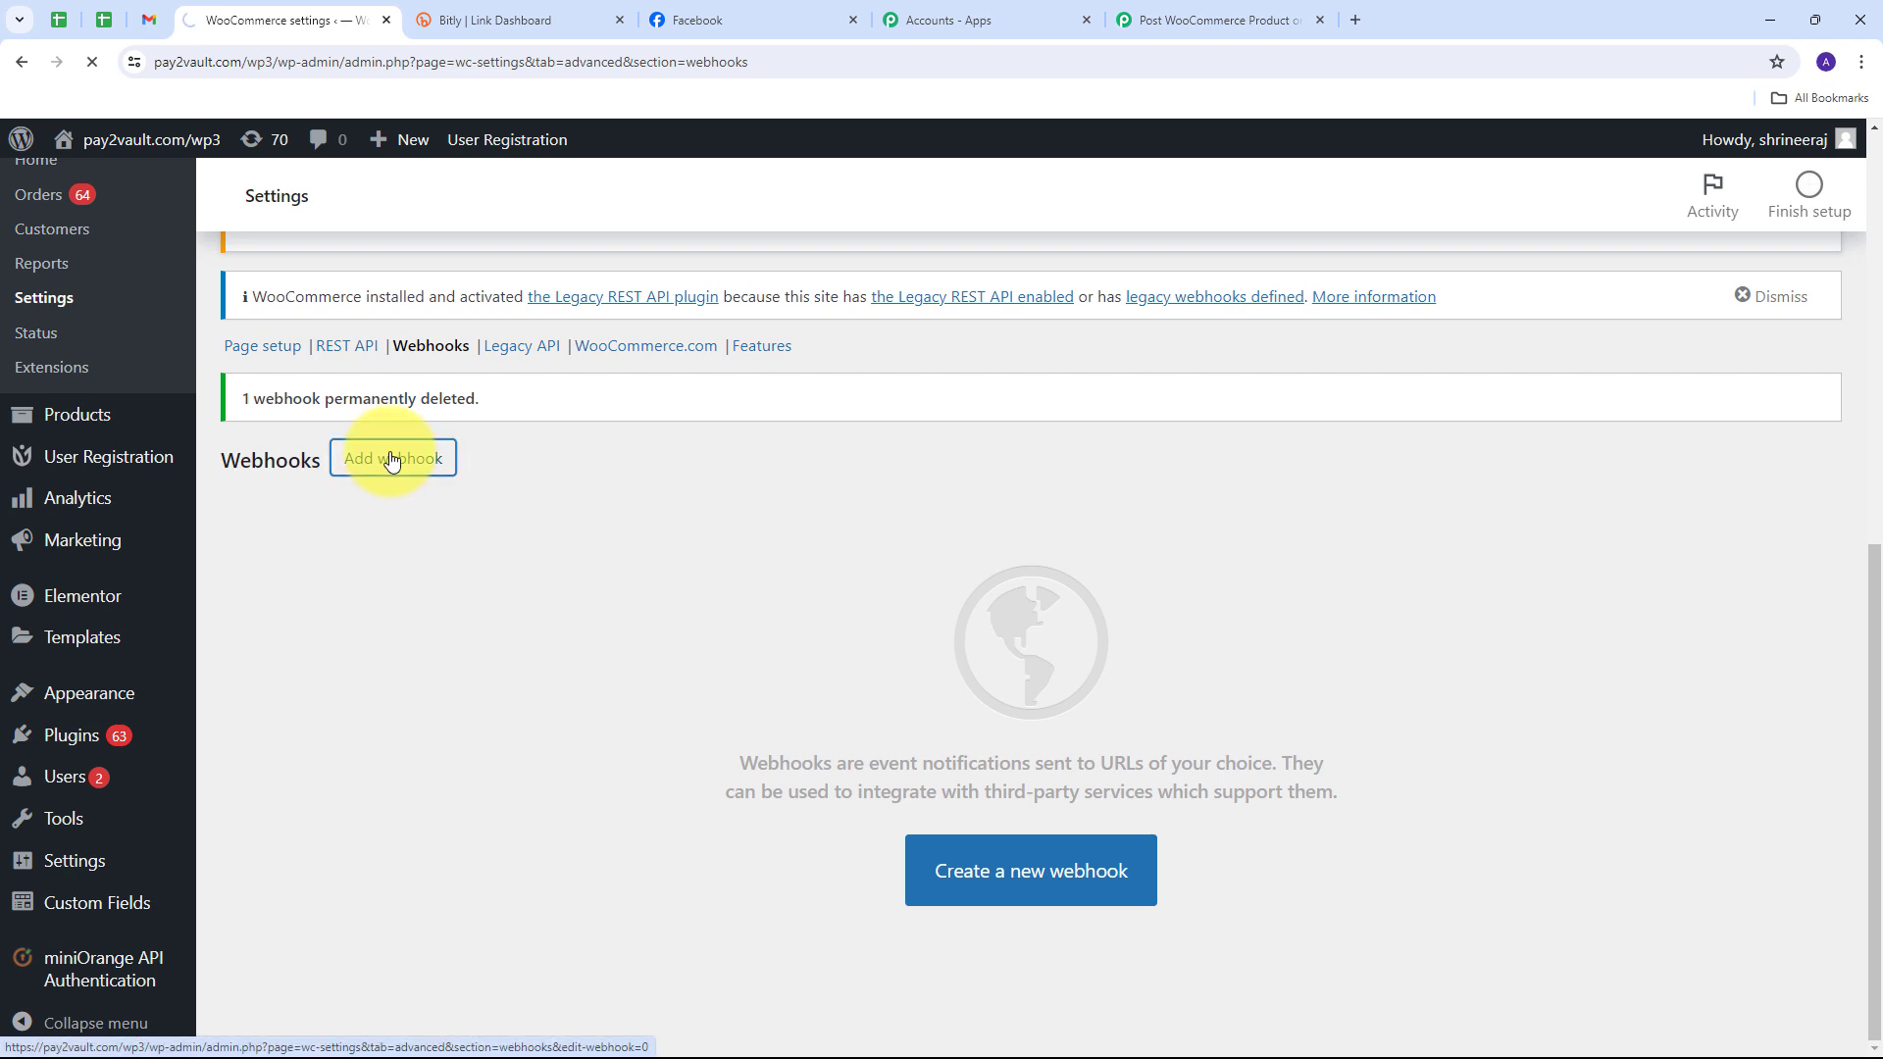
{"action": "scroll", "coordinate": [840, 504], "scroll_direction": "down", "scroll_amount": 10}
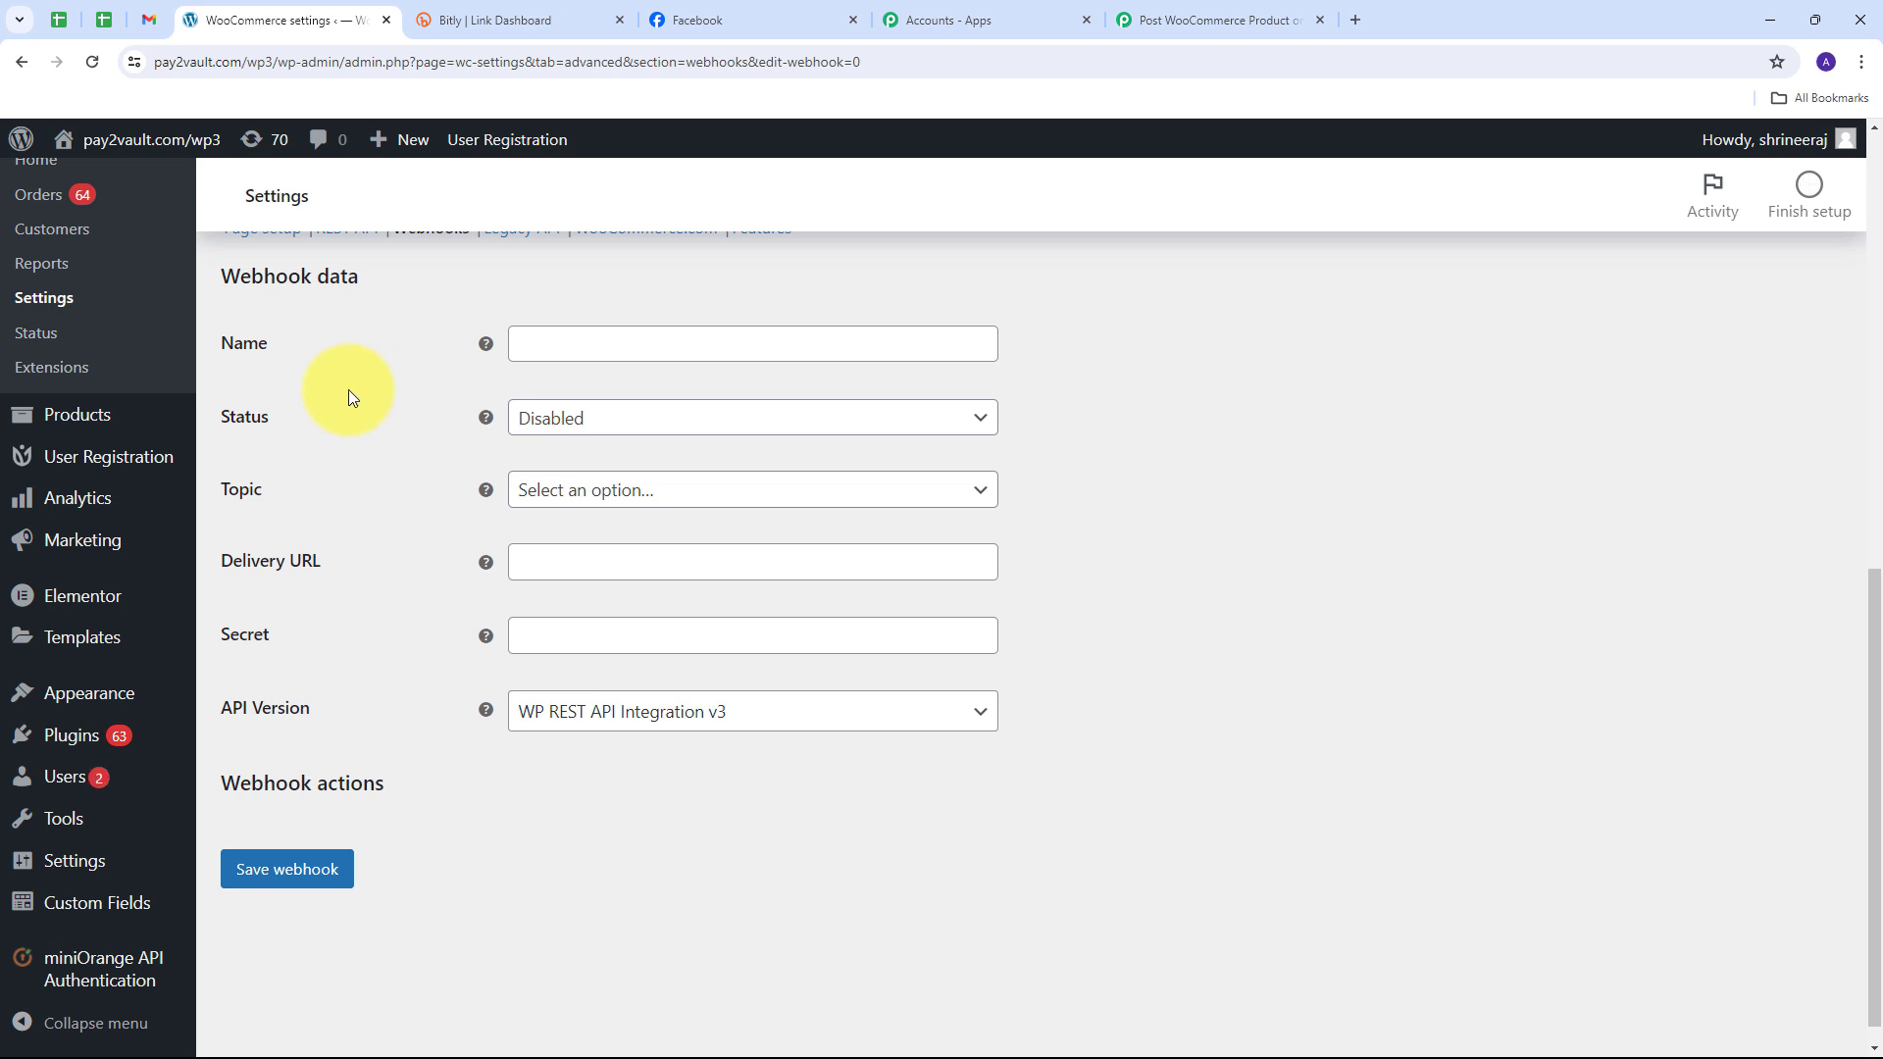
Step: Name the webhook 'New Products', status Active, topic Product created
{"action": "left_click", "coordinate": [600, 344]}
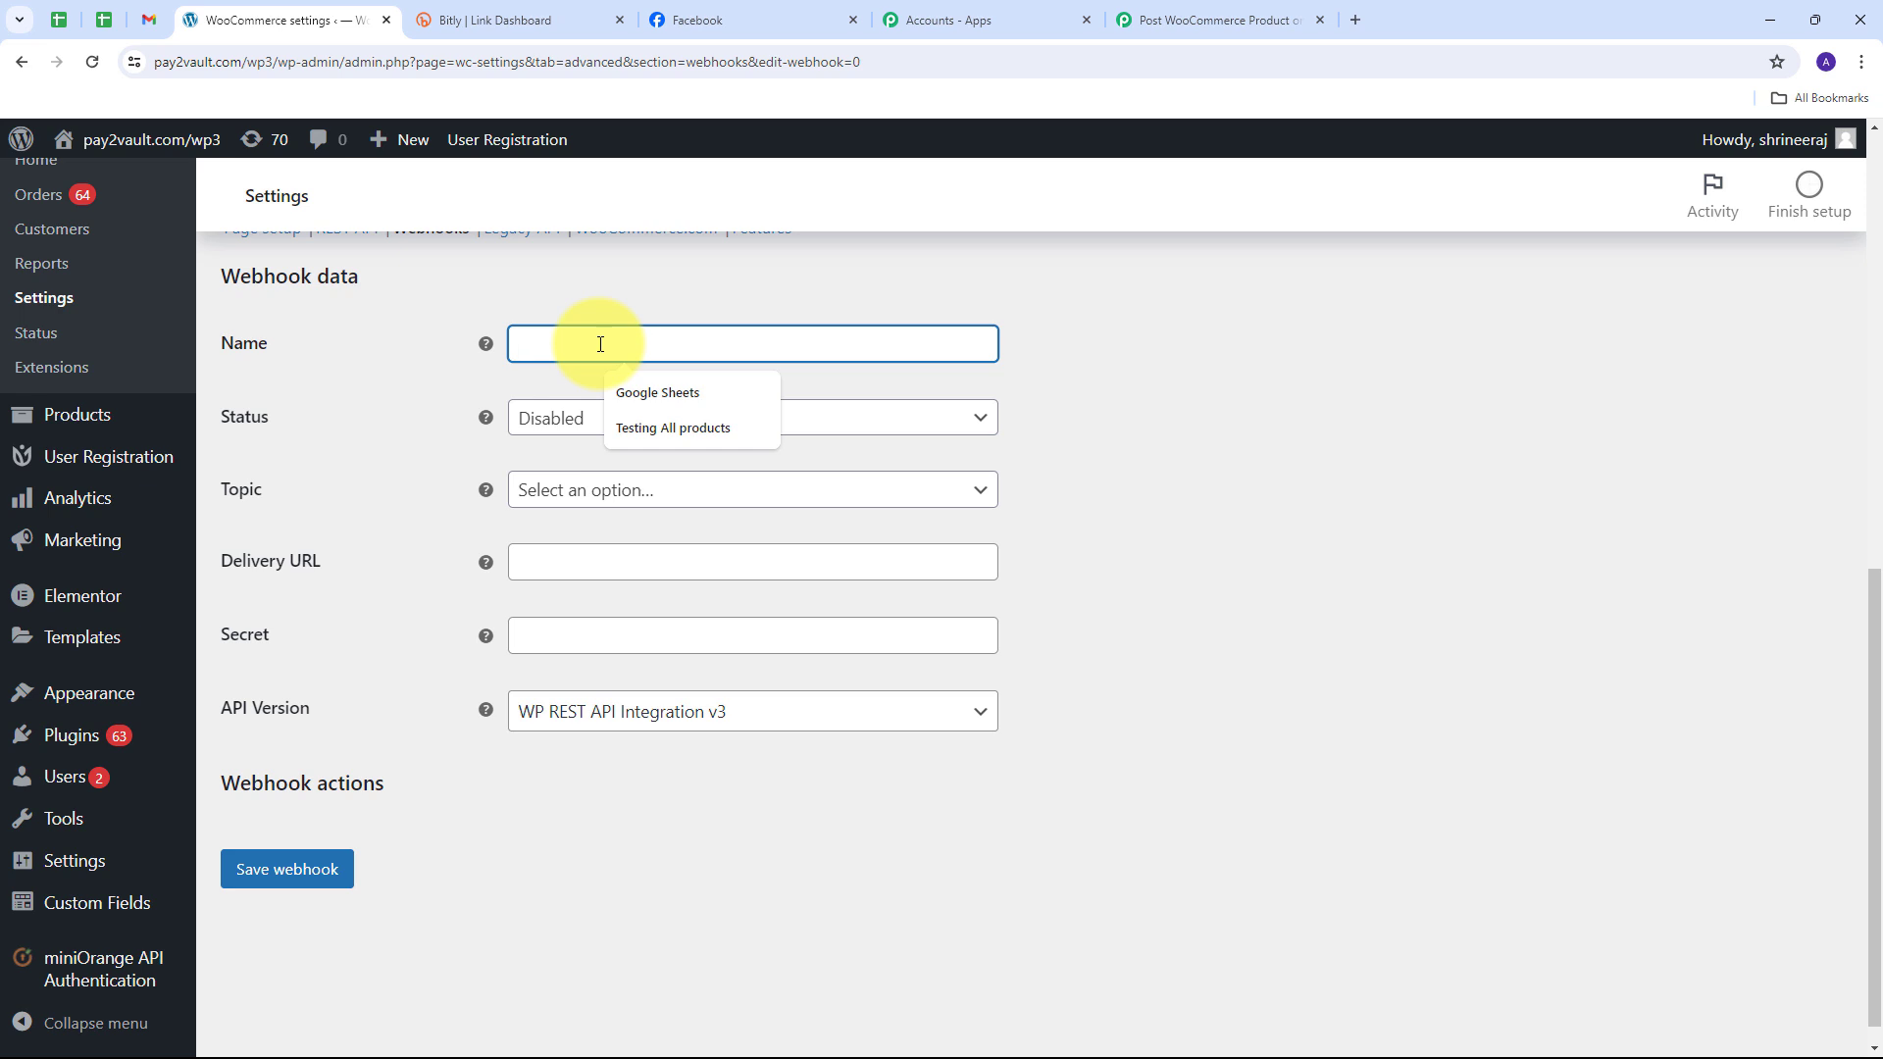
{"action": "type", "text": "New Products"}
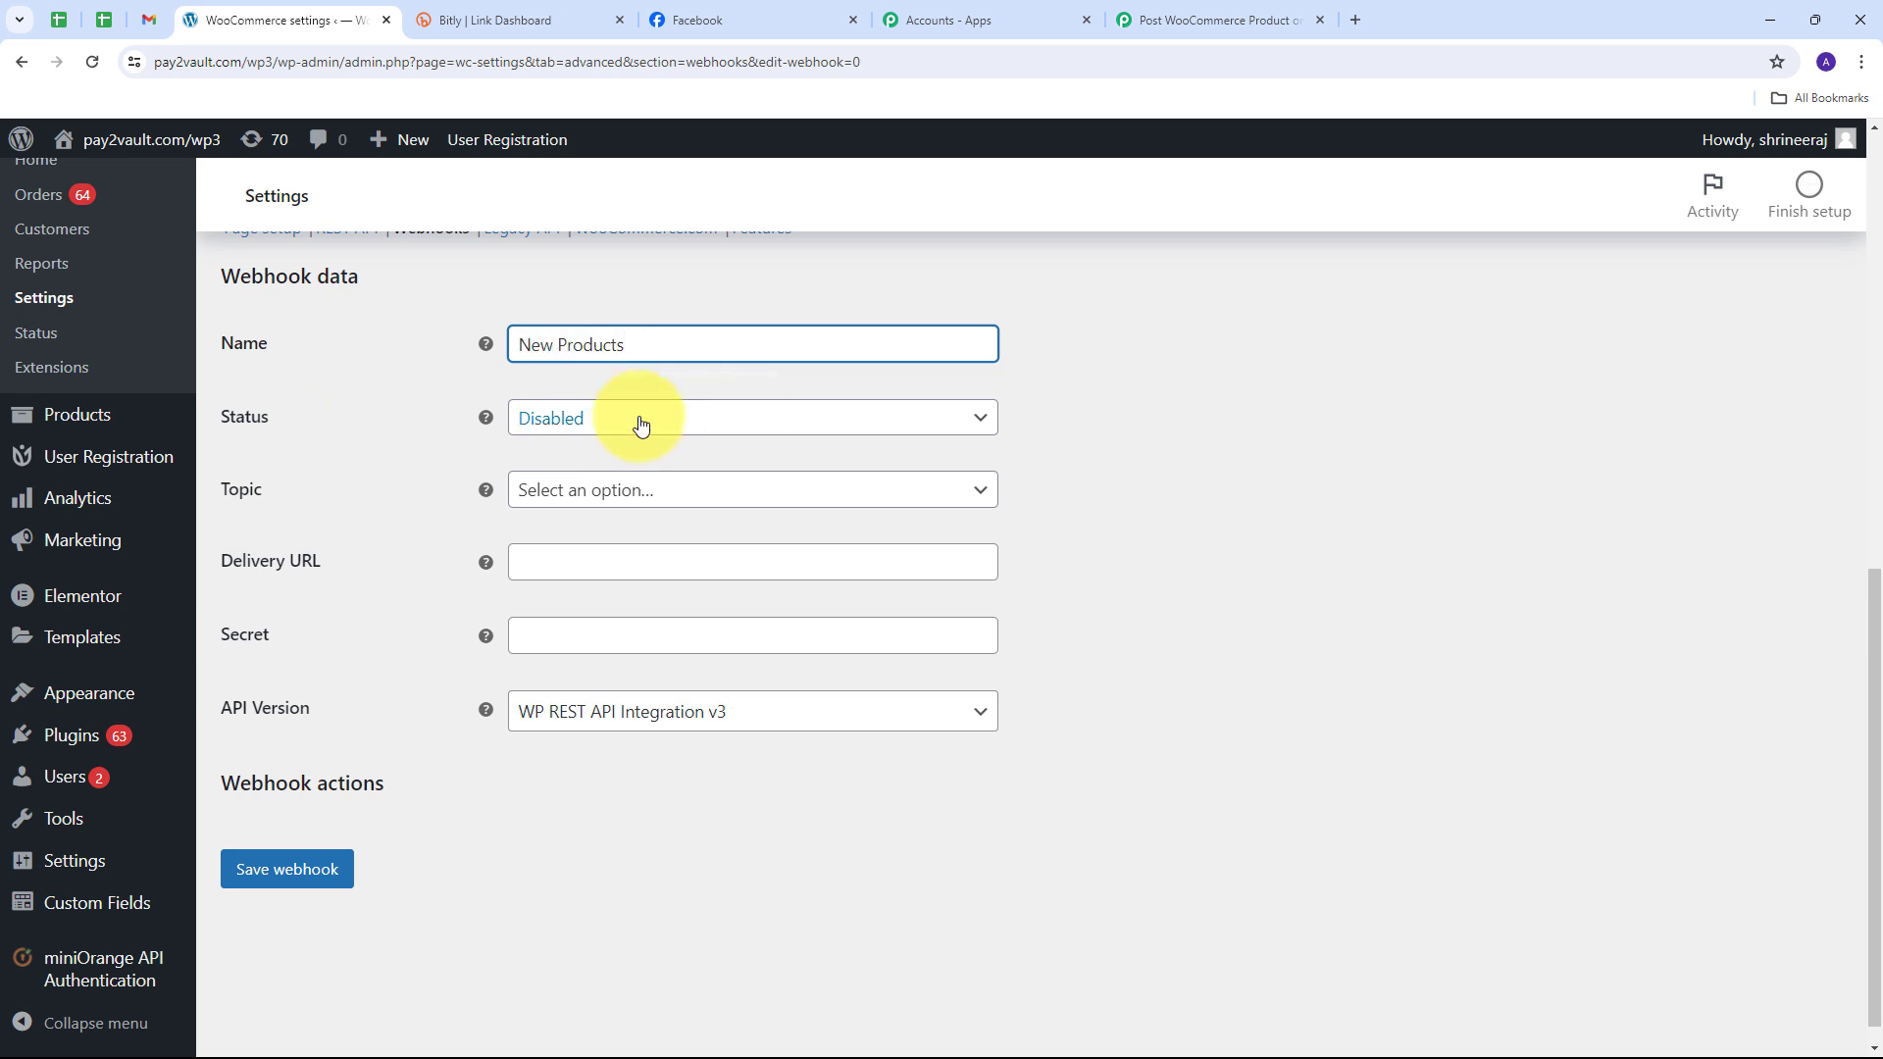
{"action": "left_click", "coordinate": [659, 417]}
{"action": "left_click", "coordinate": [557, 461]}
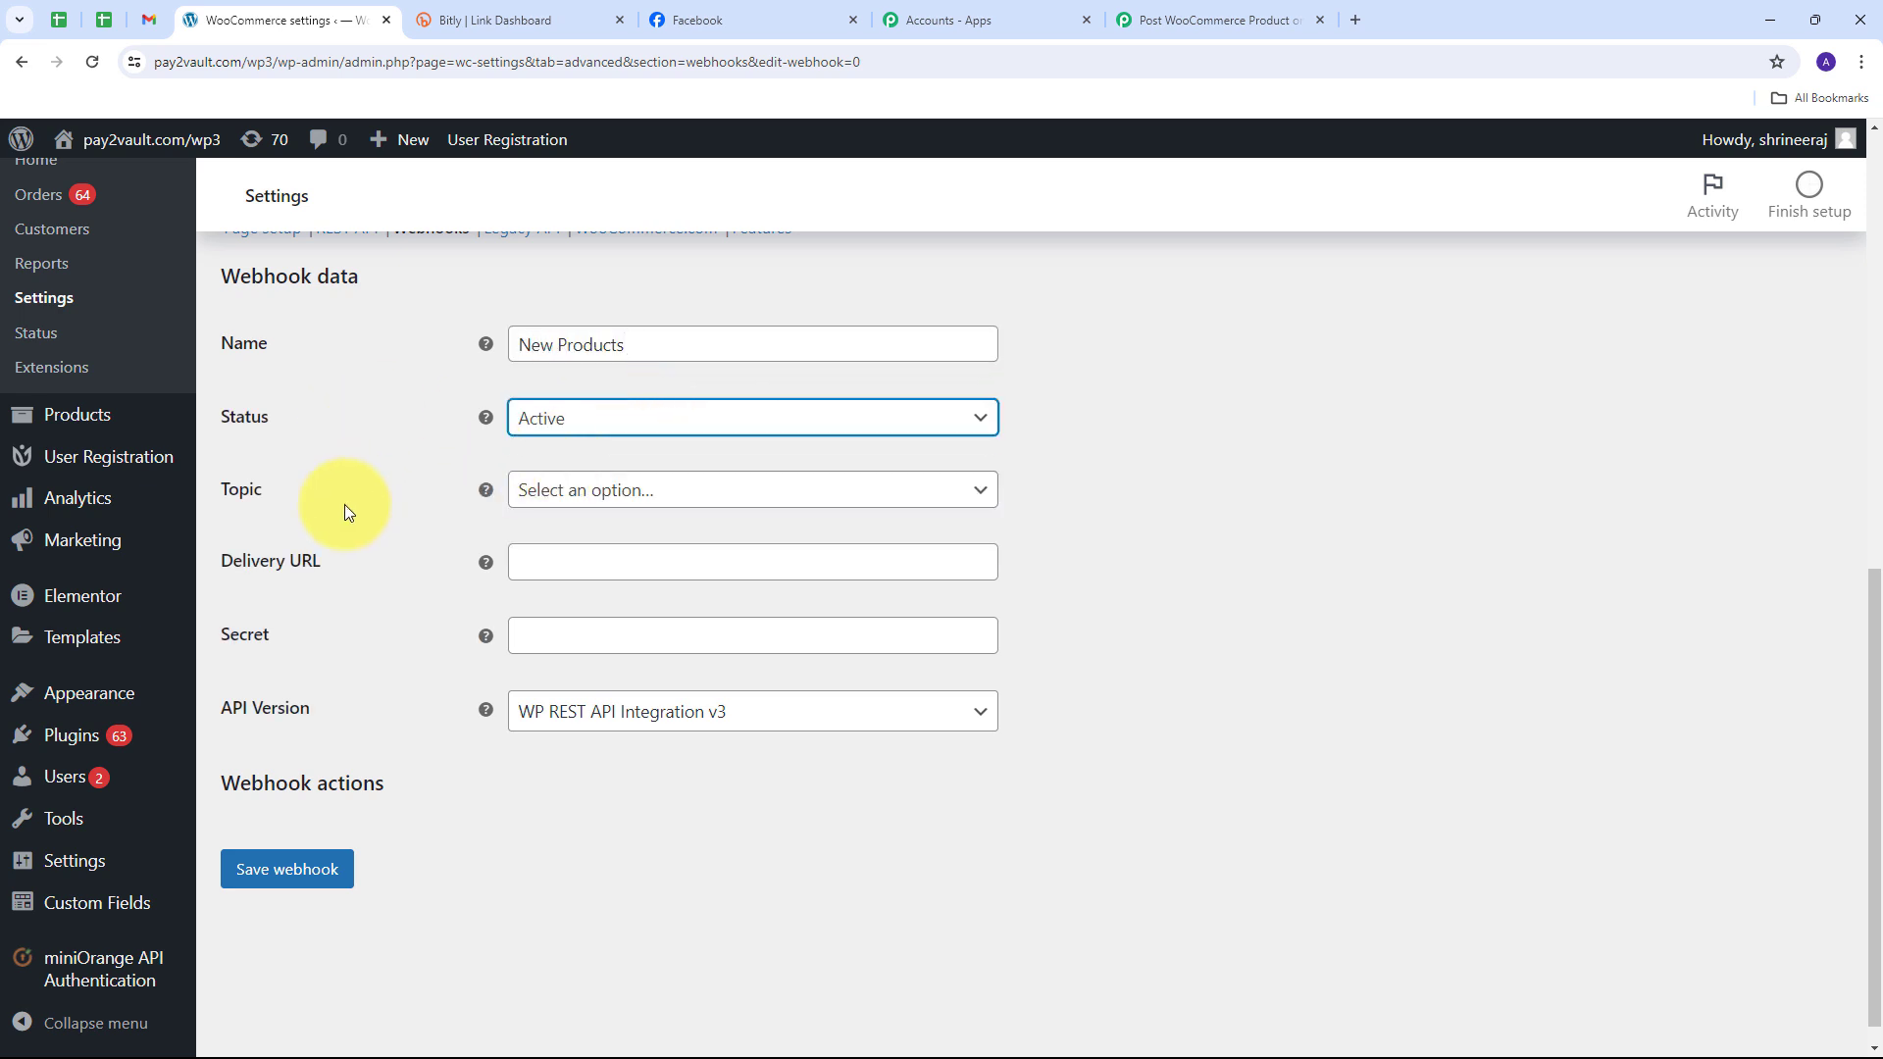
{"action": "left_click", "coordinate": [780, 490]}
{"action": "scroll", "coordinate": [618, 637], "scroll_direction": "down", "scroll_amount": 3}
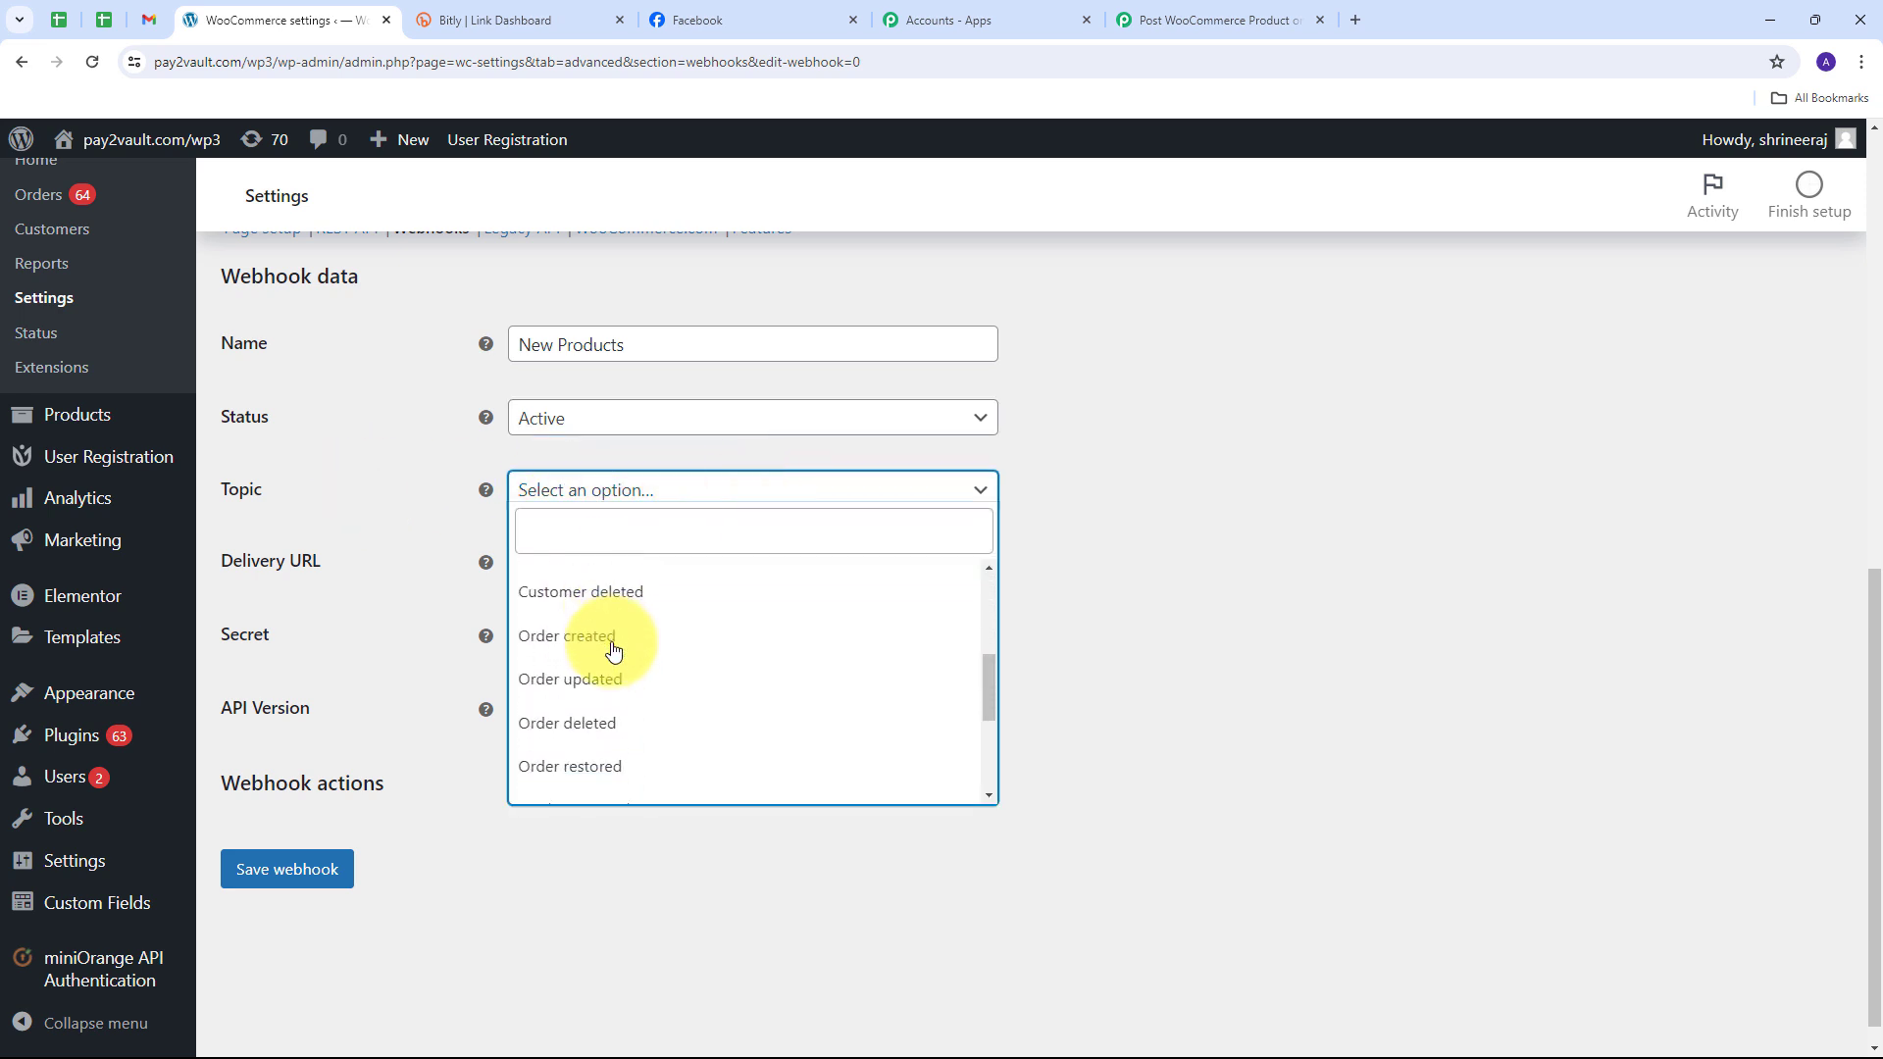
{"action": "scroll", "coordinate": [611, 652], "scroll_direction": "down", "scroll_amount": 2}
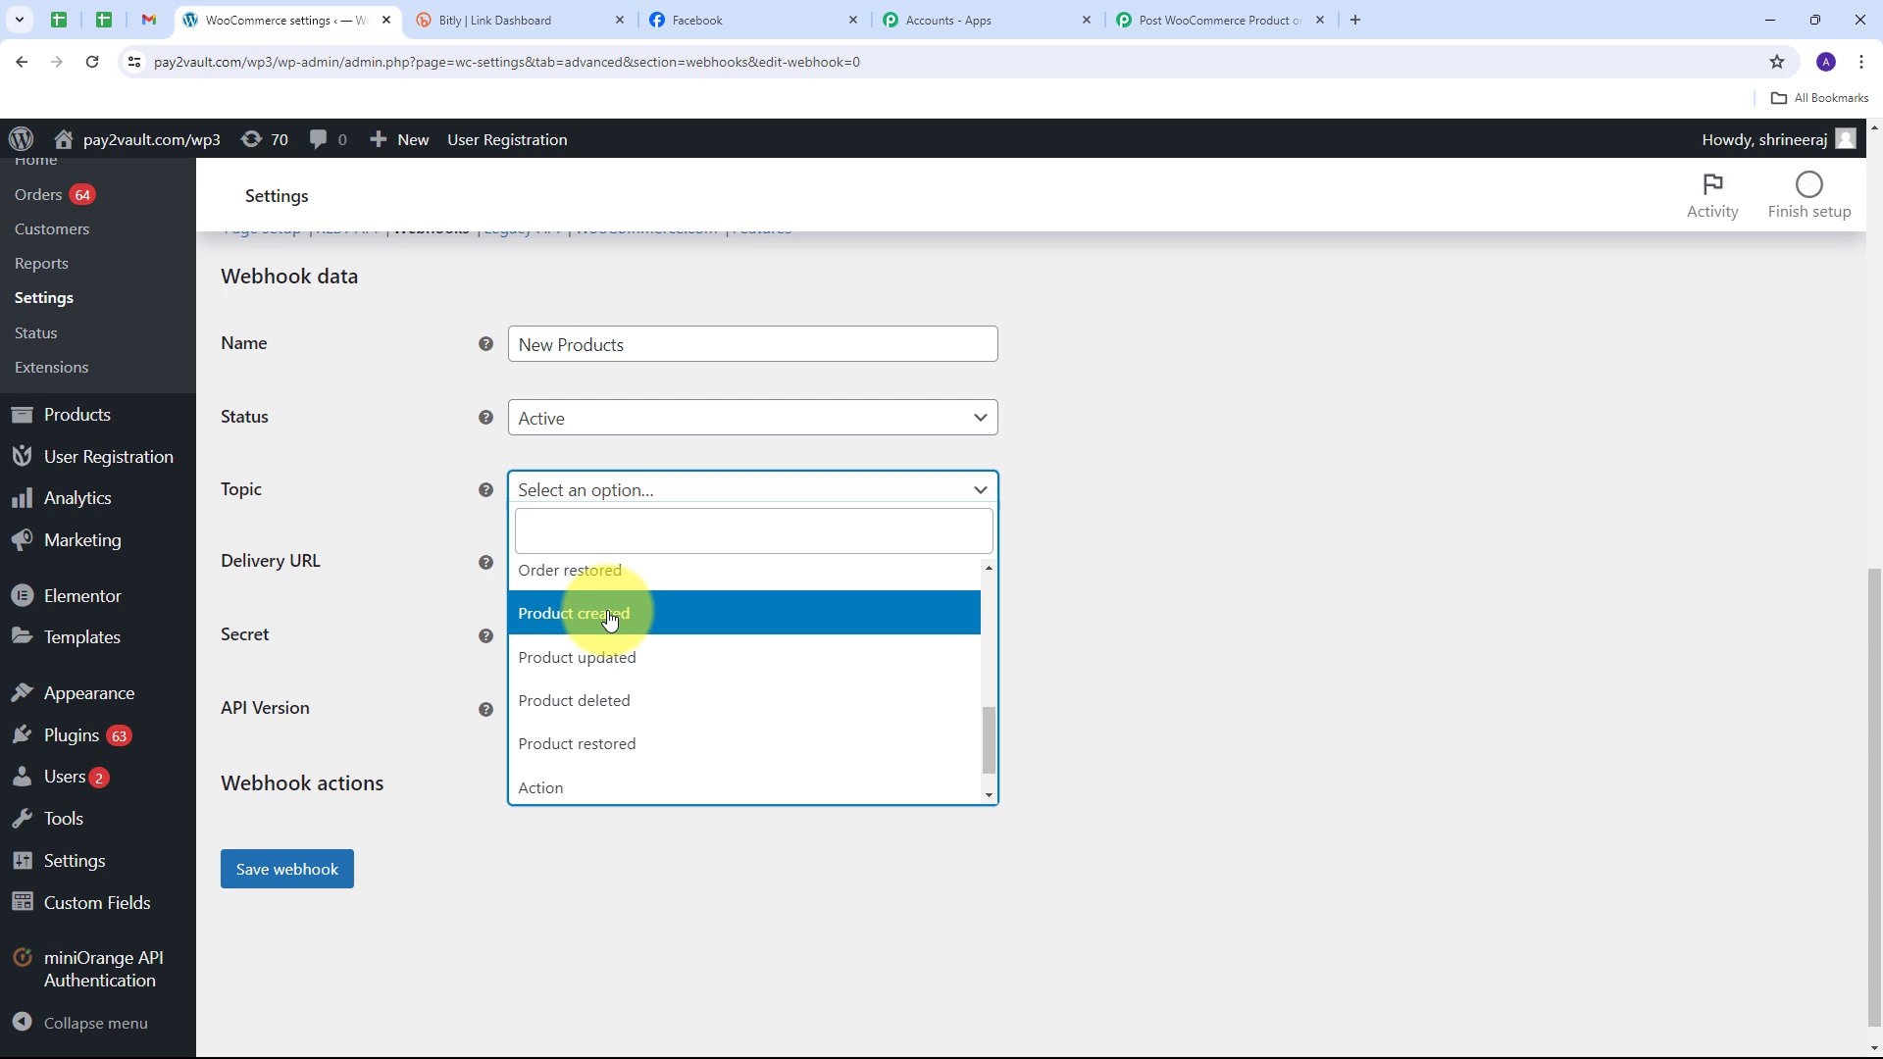
{"action": "left_click", "coordinate": [609, 617]}
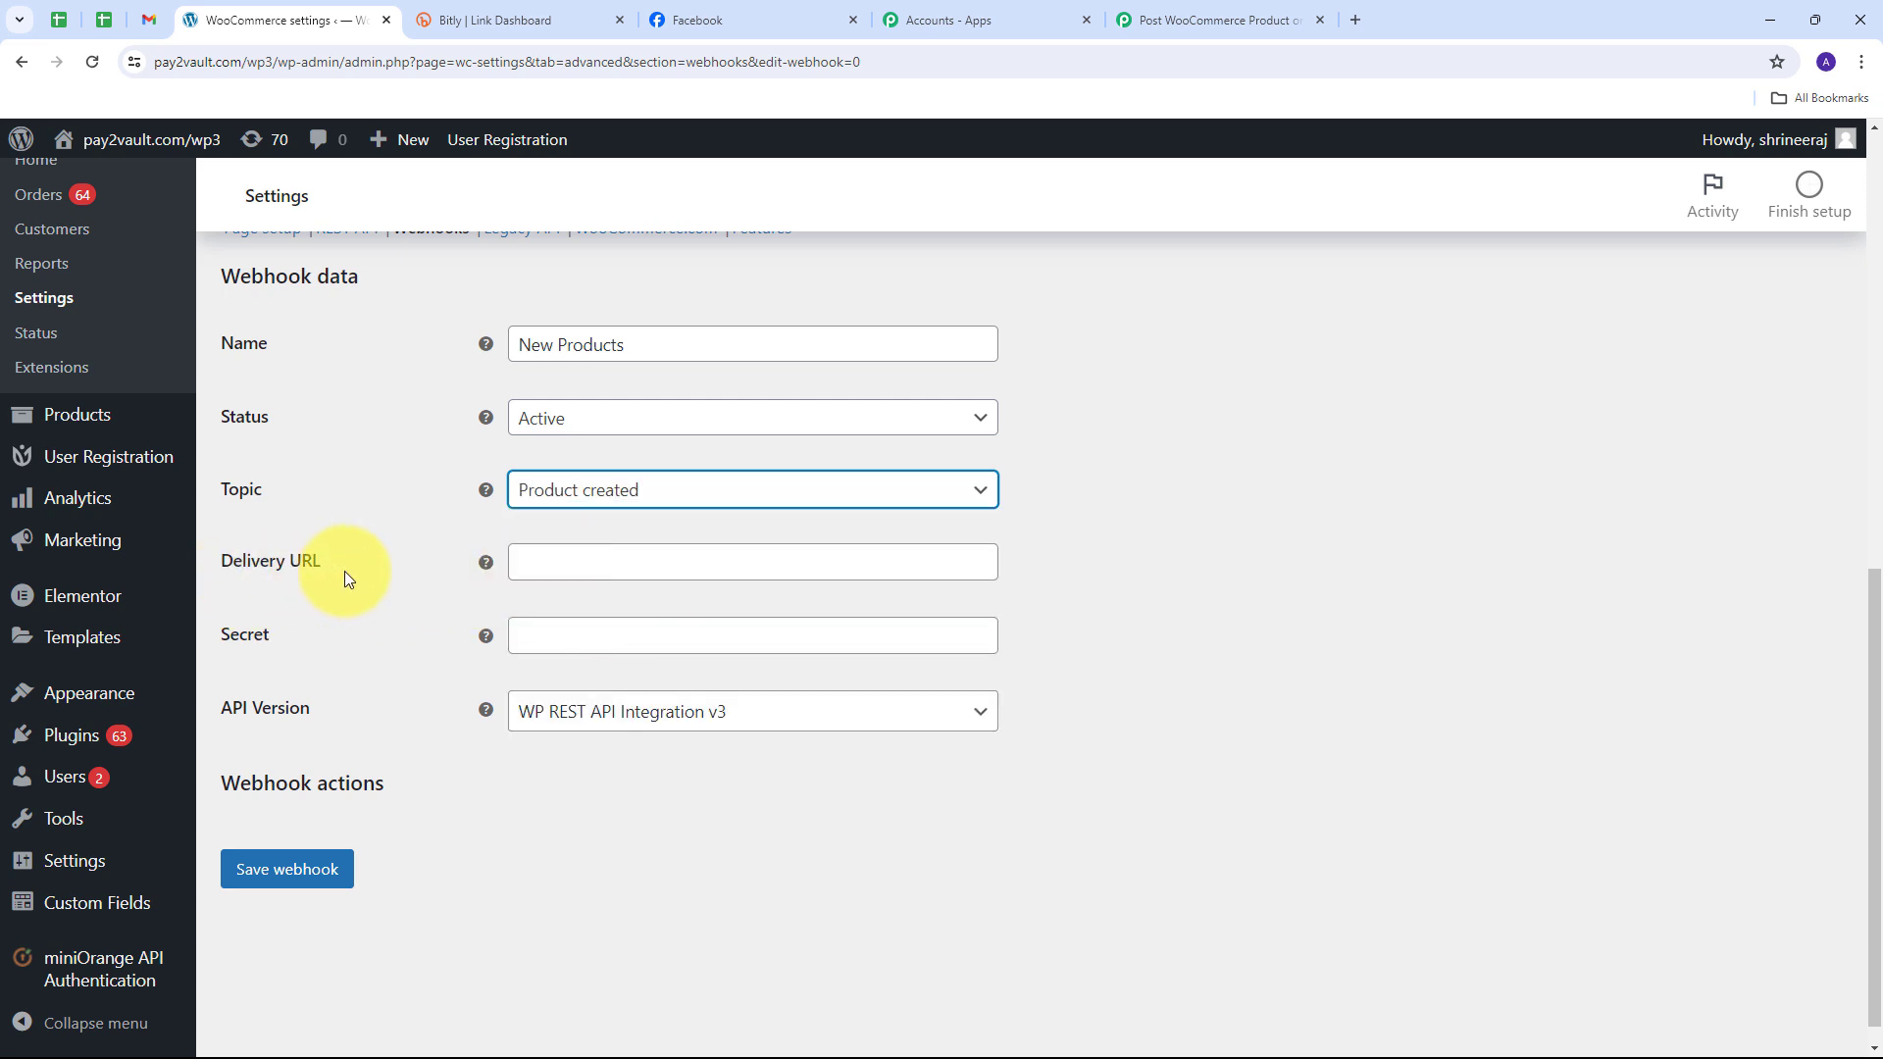
Step: Paste the Pabbly webhook URL as the Delivery URL and save the webhook
{"action": "left_click", "coordinate": [563, 560]}
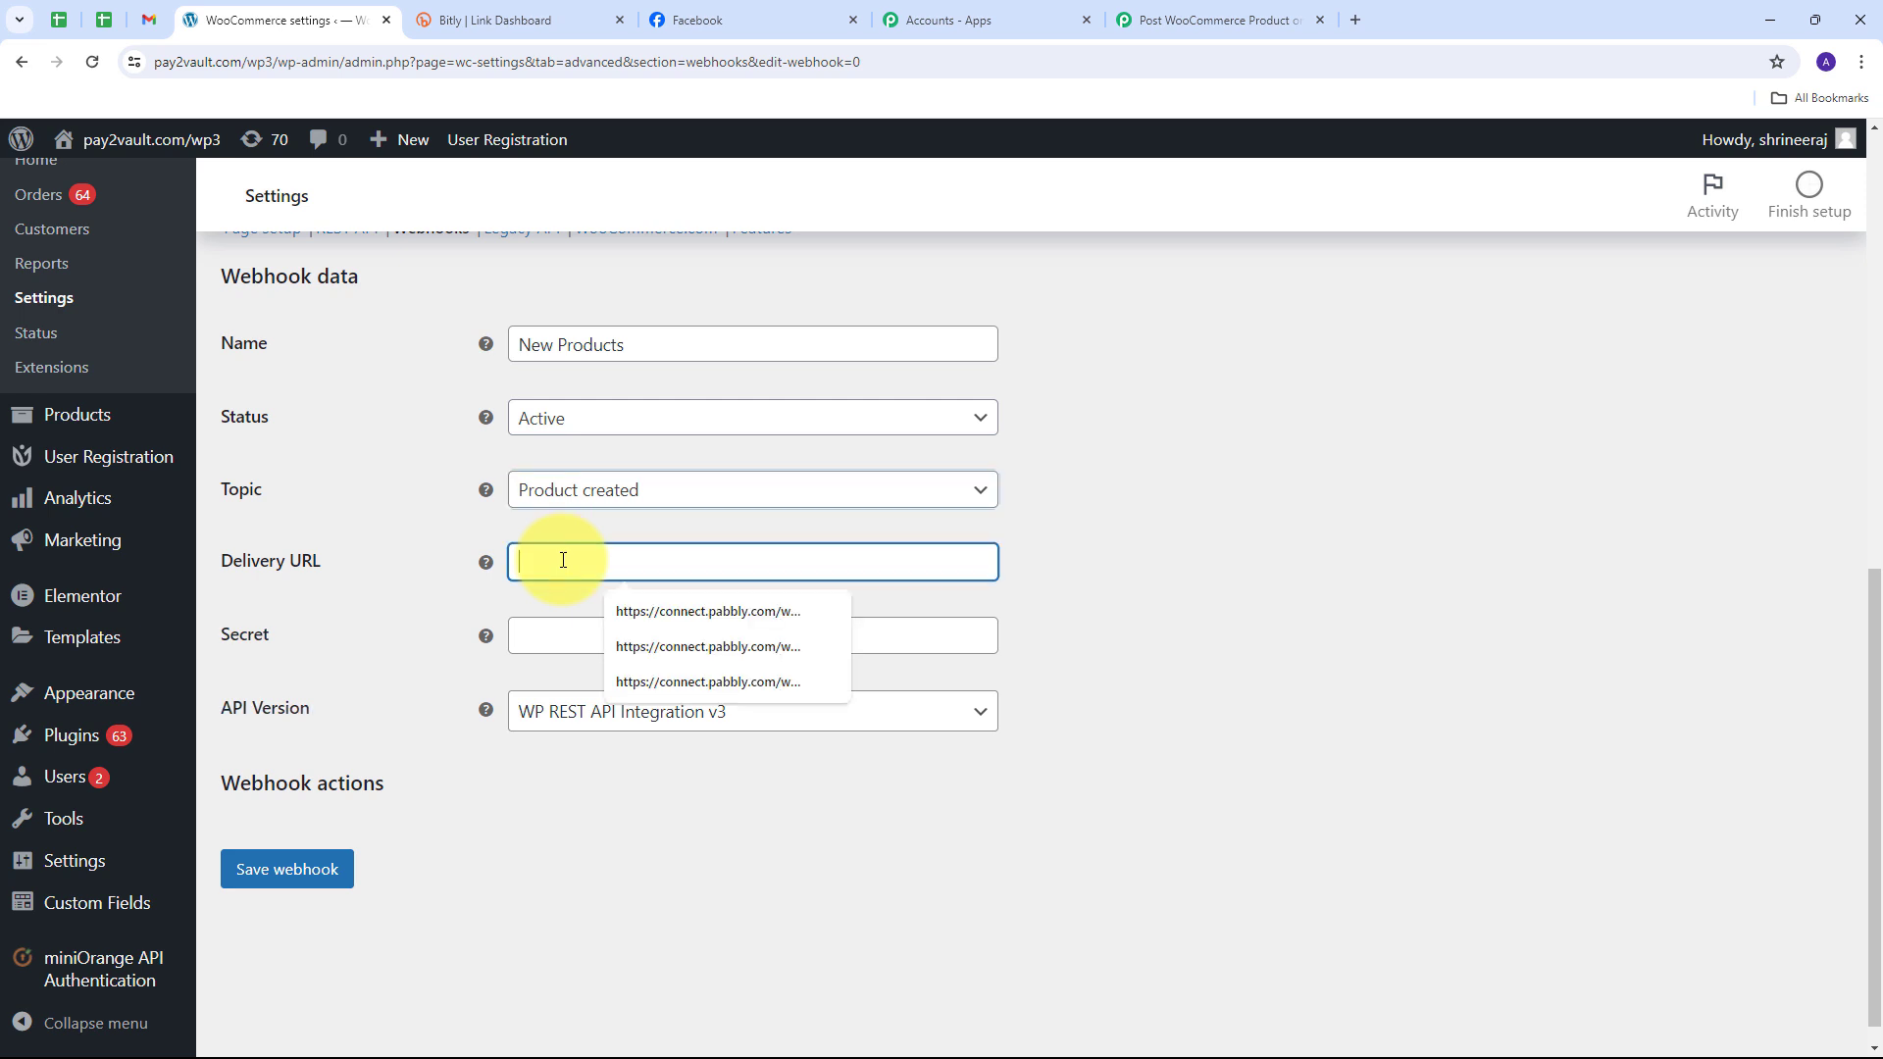
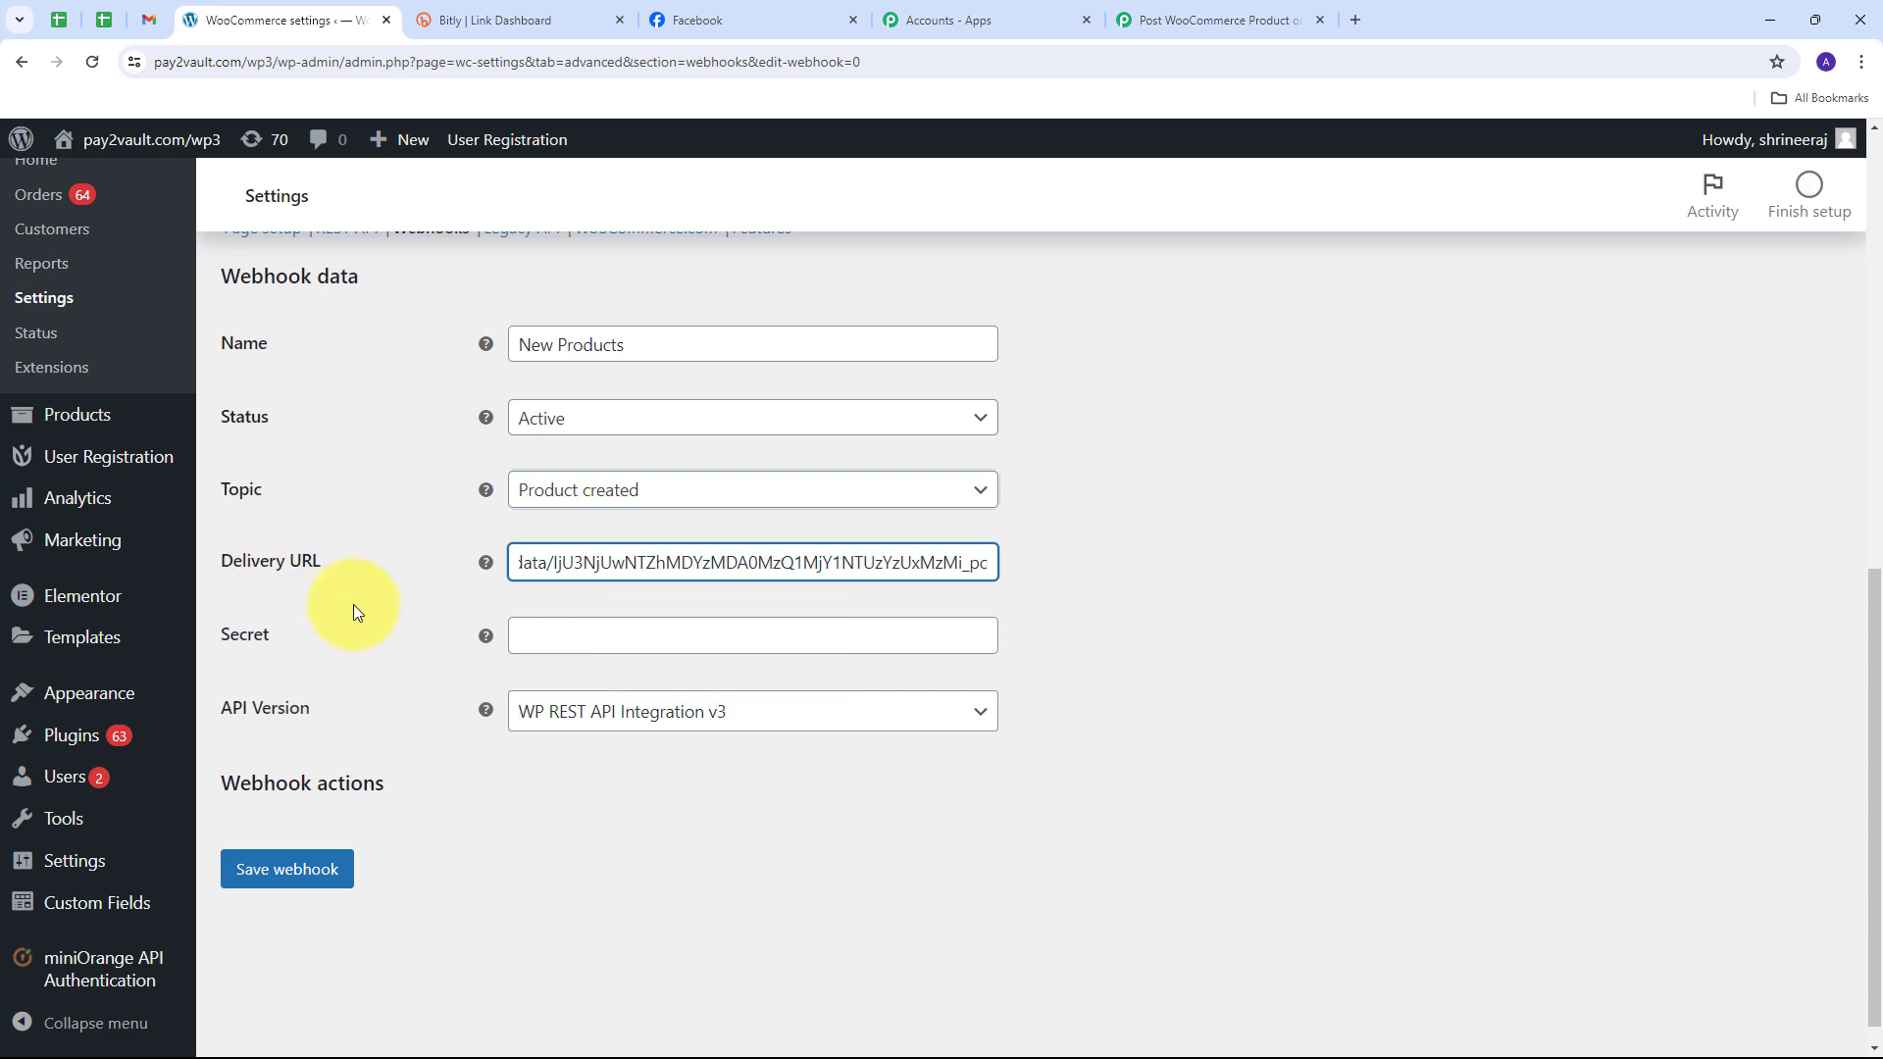
{"action": "left_click", "coordinate": [287, 870]}
{"action": "scroll", "coordinate": [804, 553], "scroll_direction": "down", "scroll_amount": 4}
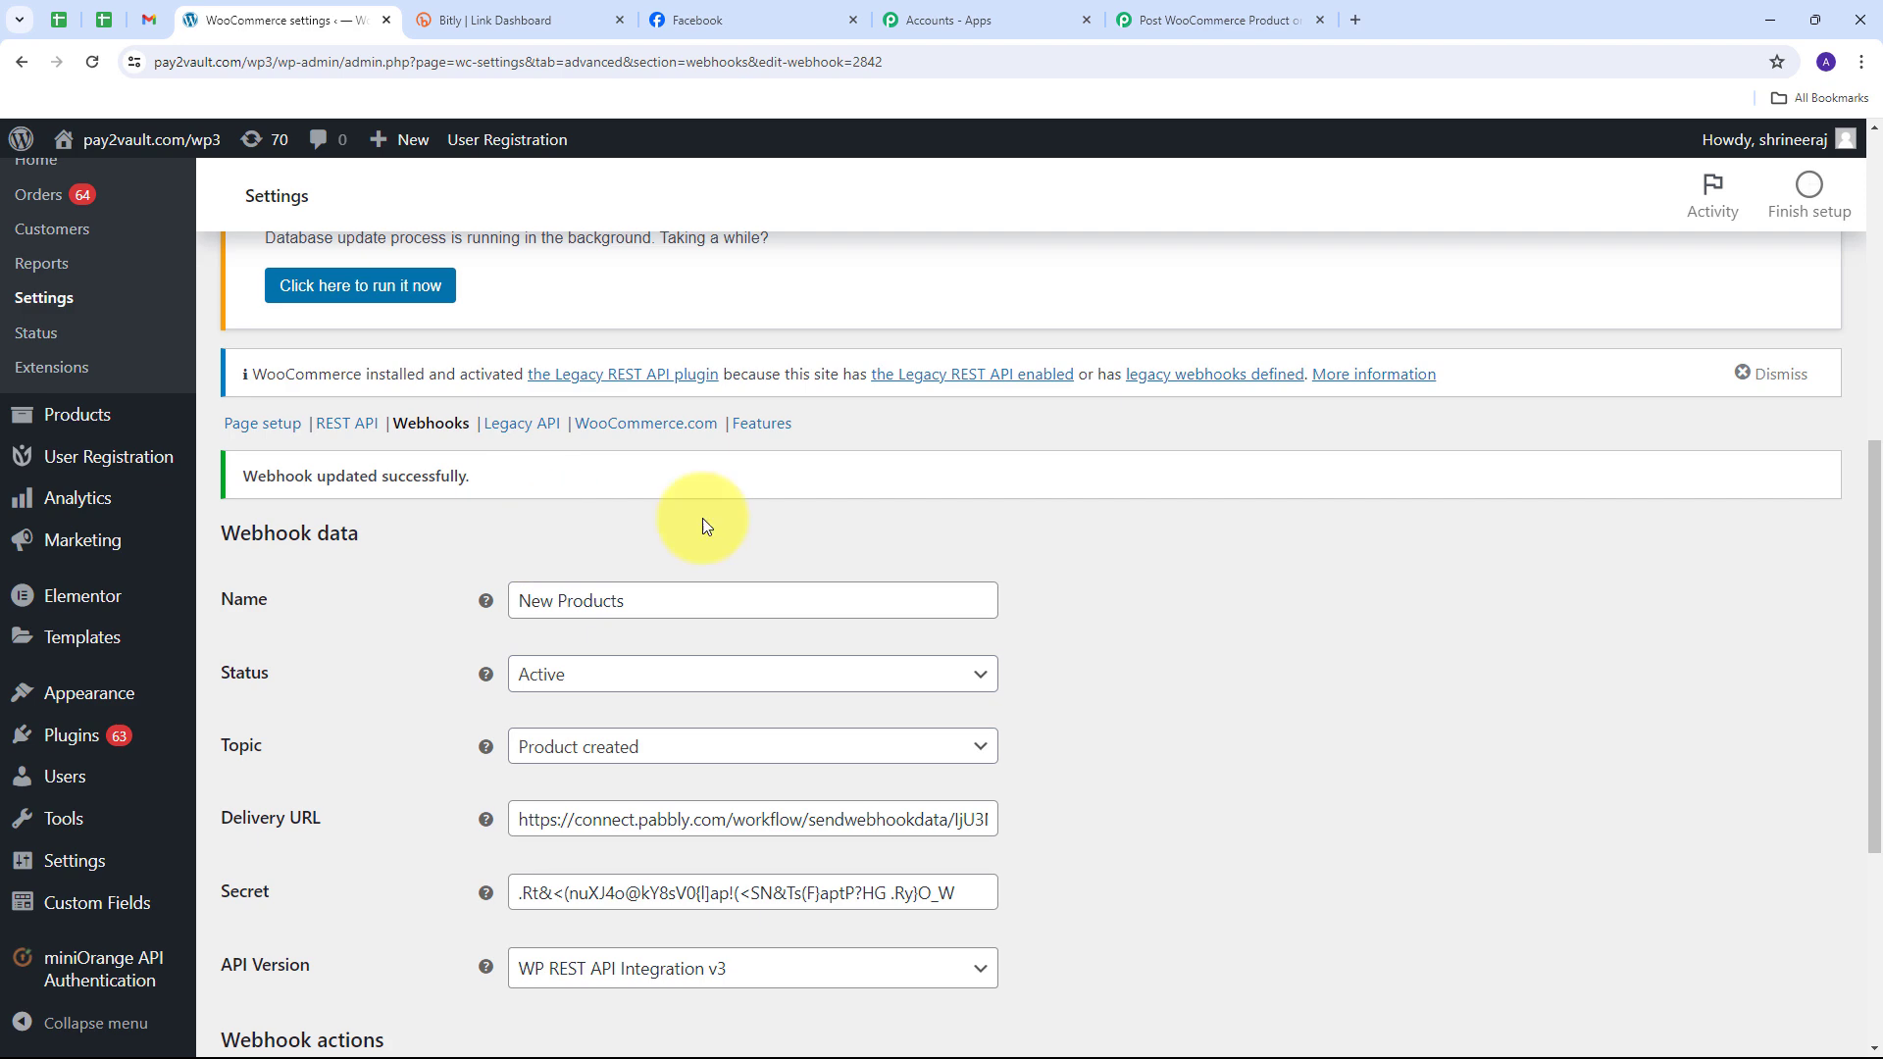
Step: Re-capture the Pabbly webhook response, discarding Webhook Id 2842, then open WordPress's Products list
{"action": "left_click", "coordinate": [1208, 19]}
{"action": "scroll", "coordinate": [971, 575], "scroll_direction": "down", "scroll_amount": 3}
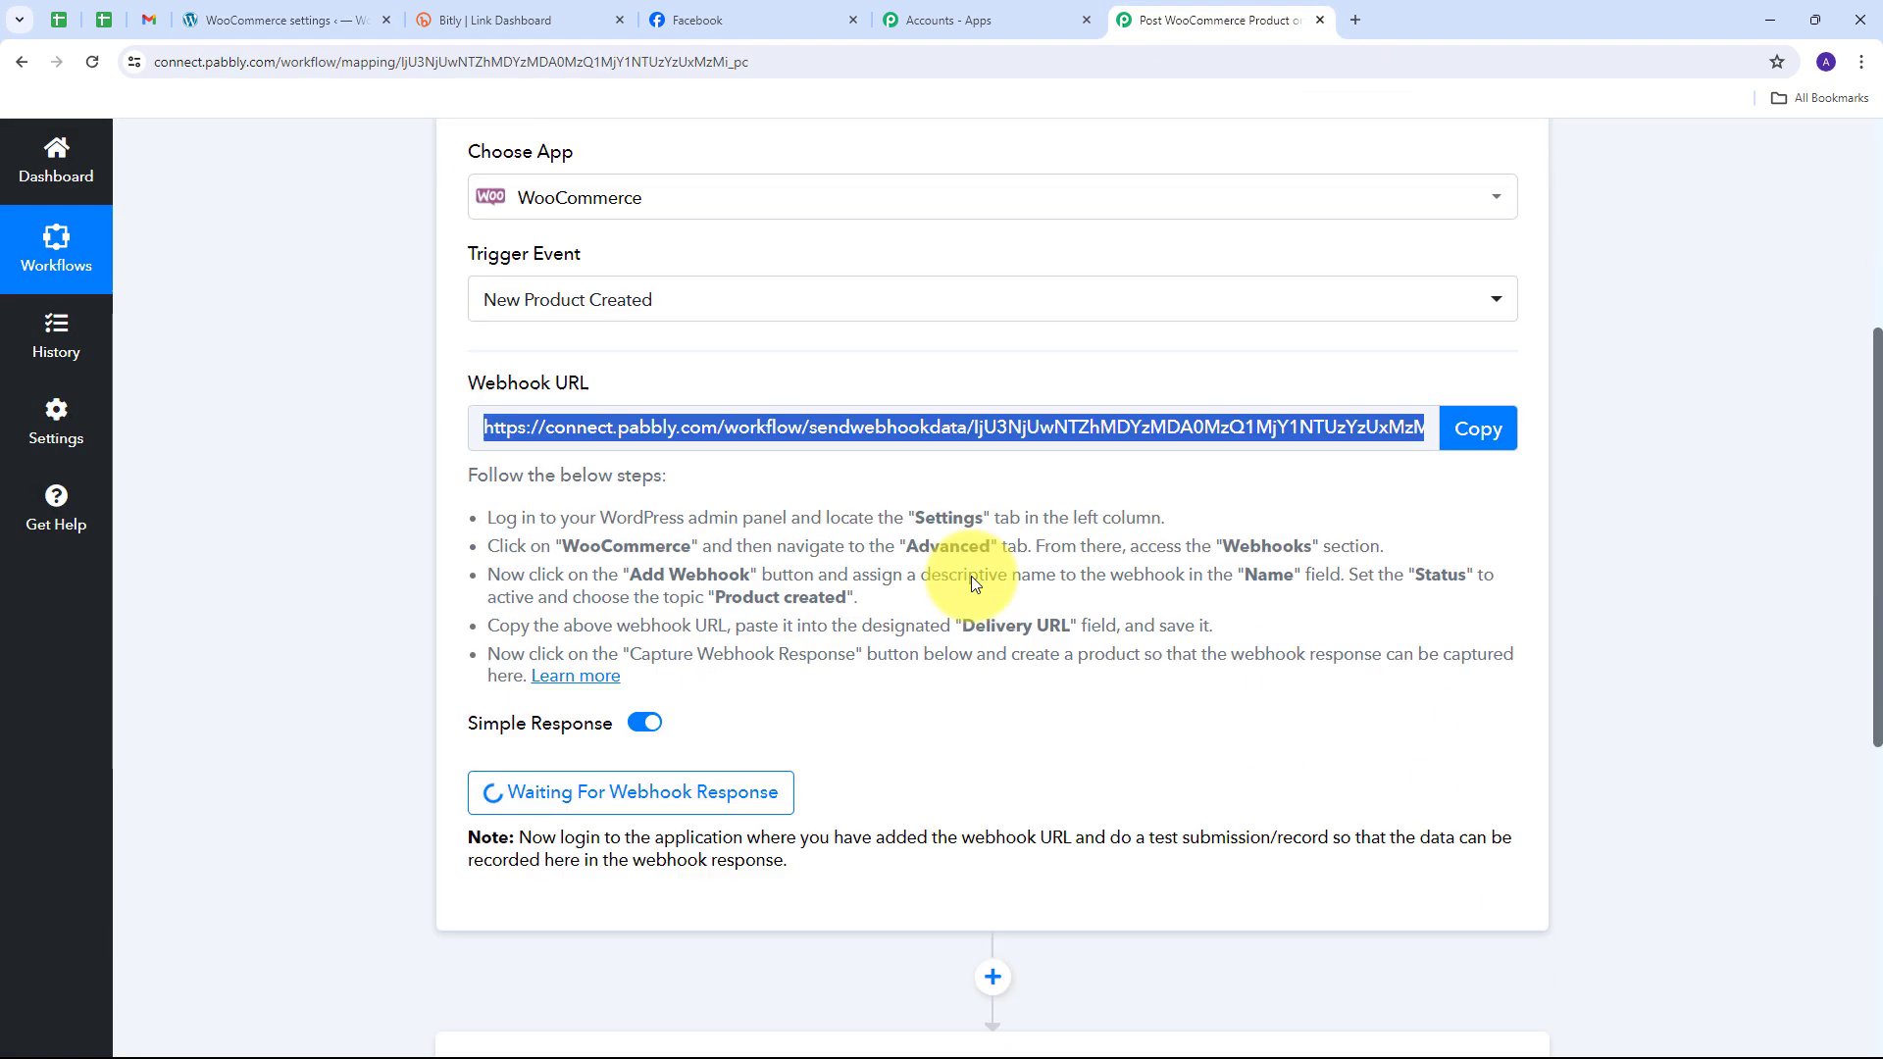
{"action": "scroll", "coordinate": [971, 557], "scroll_direction": "down", "scroll_amount": 4}
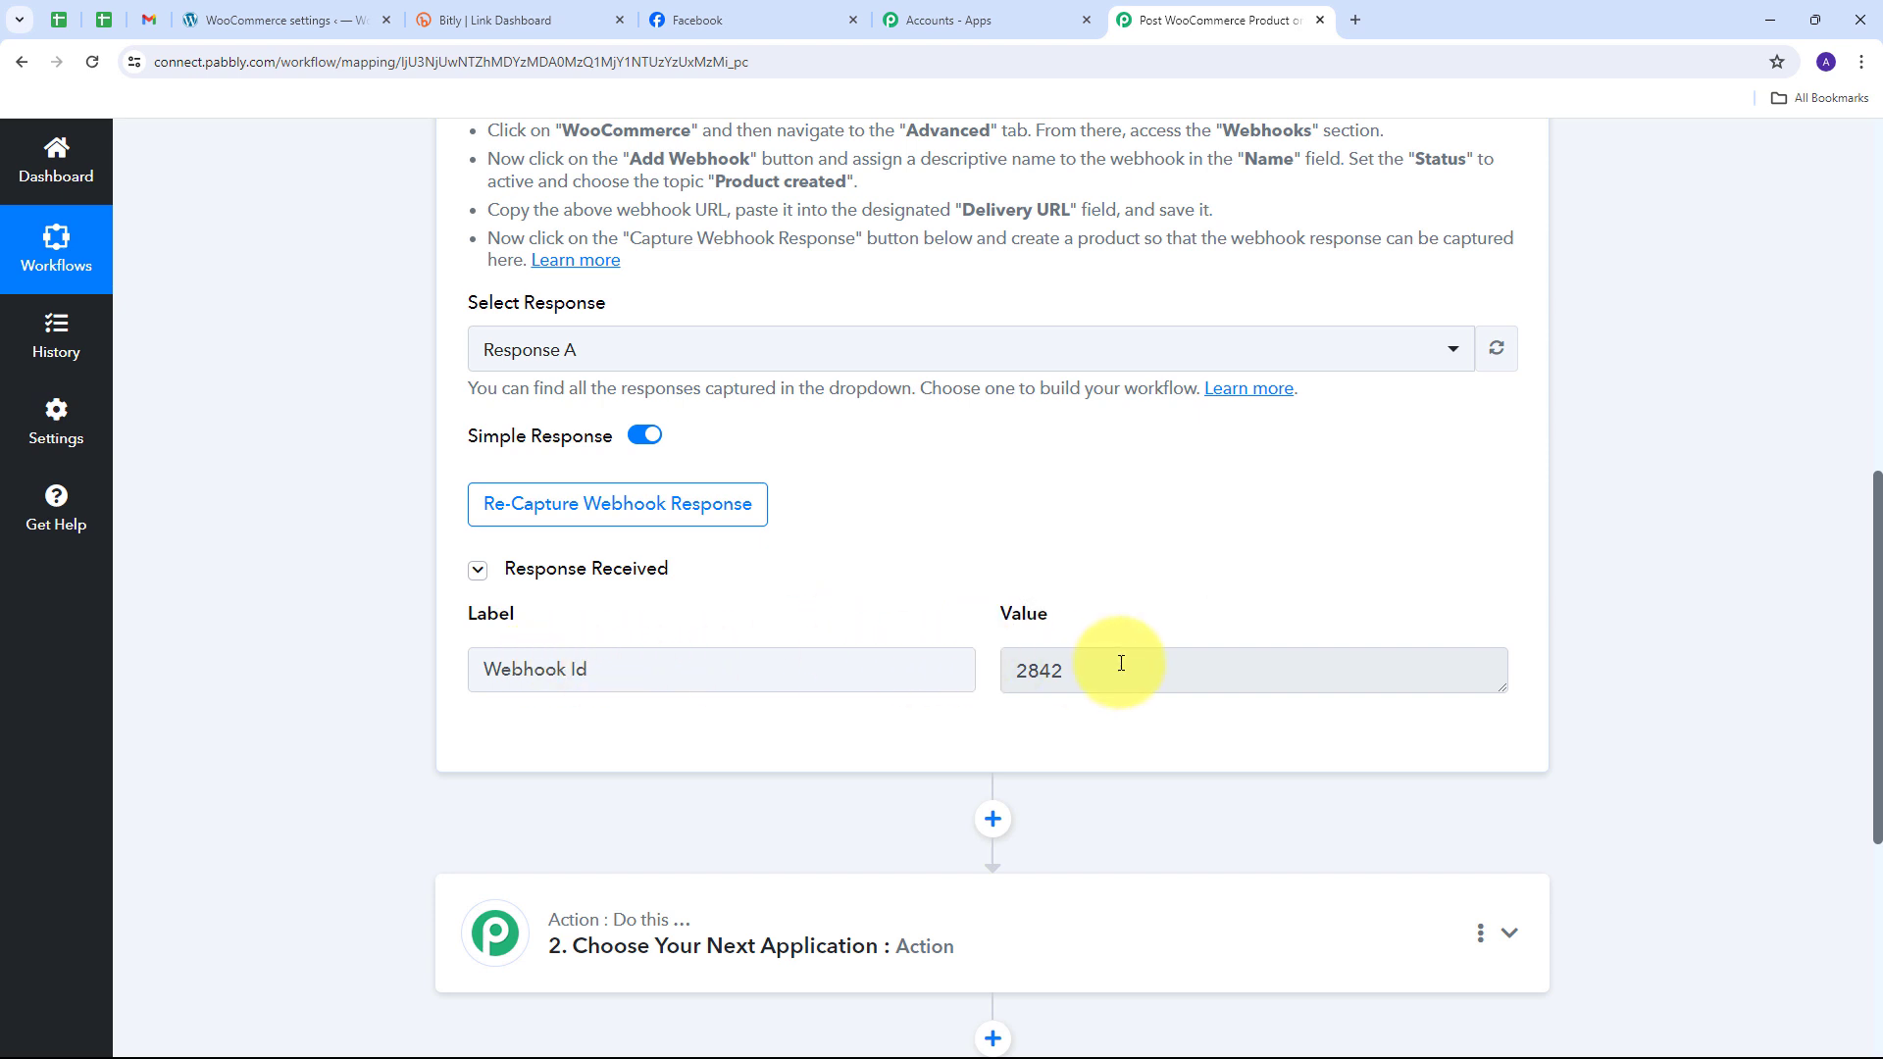
{"action": "left_click_drag", "start_coordinate": [1122, 660], "coordinate": [1015, 665]}
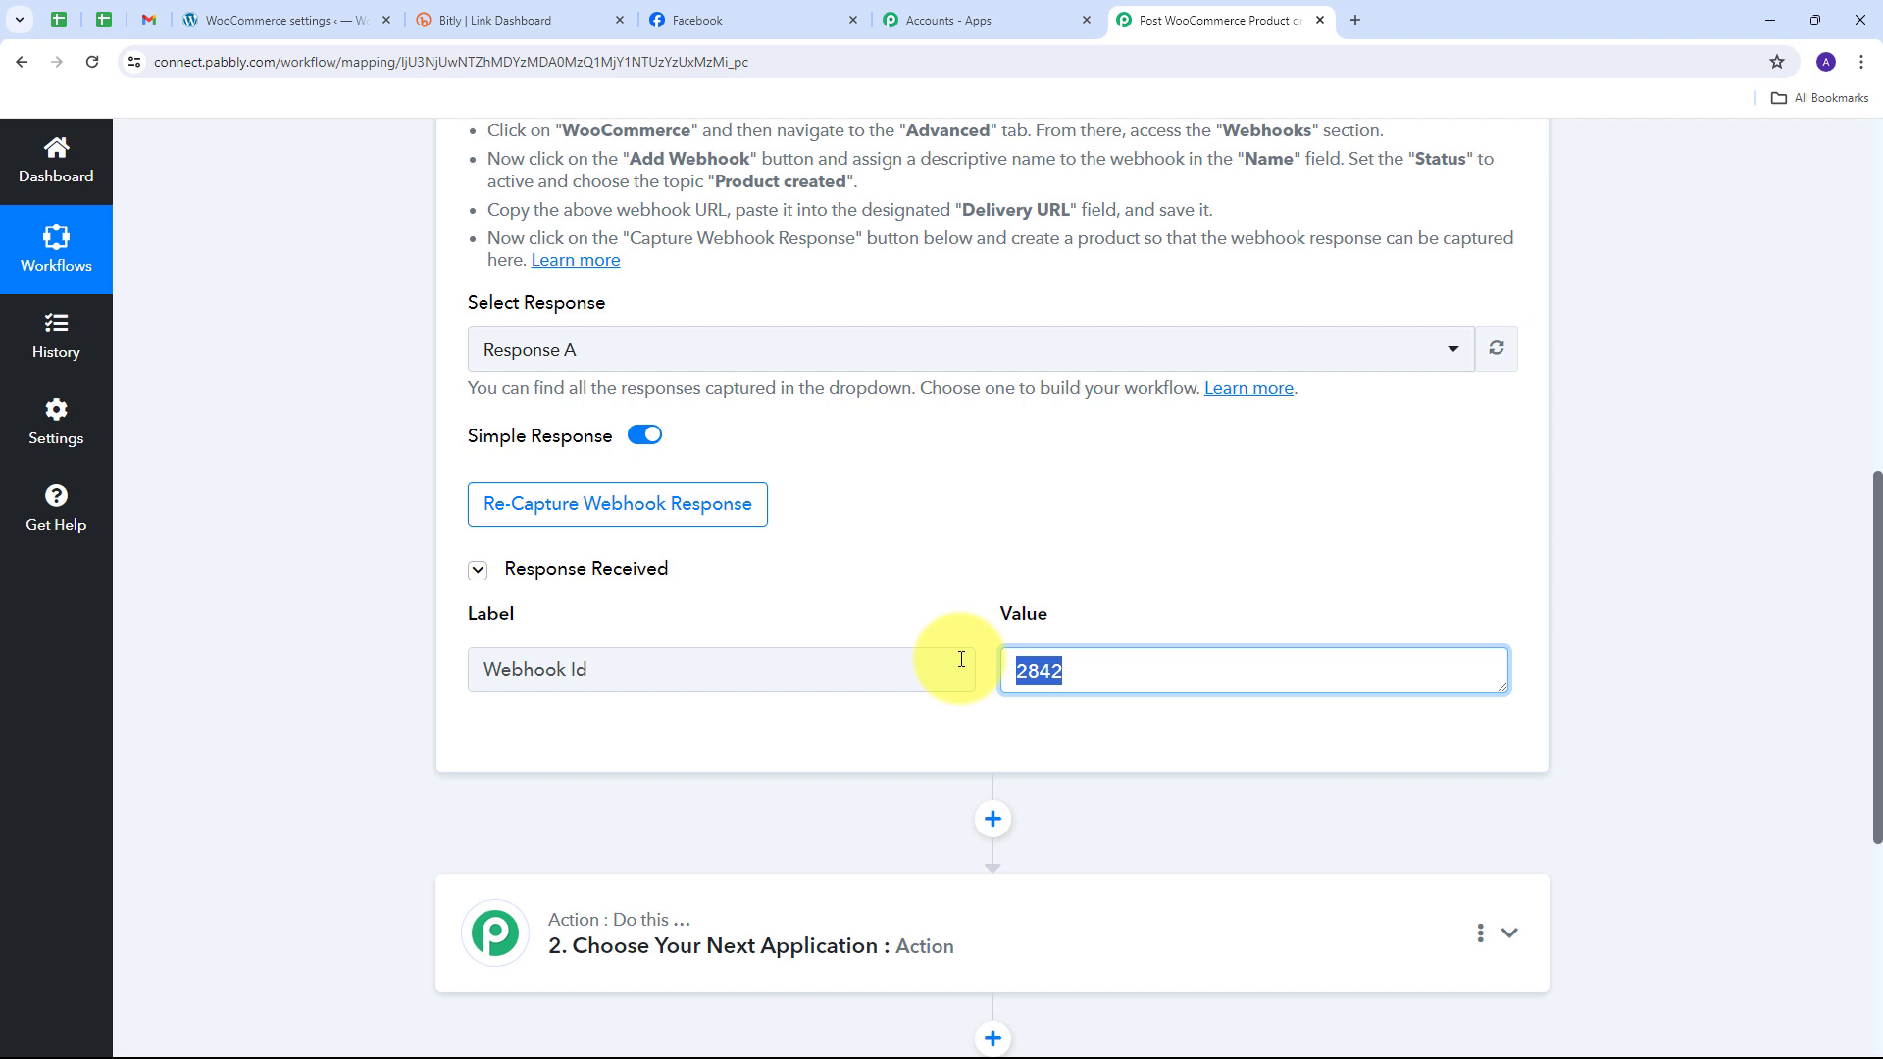
{"action": "left_click", "coordinate": [603, 519]}
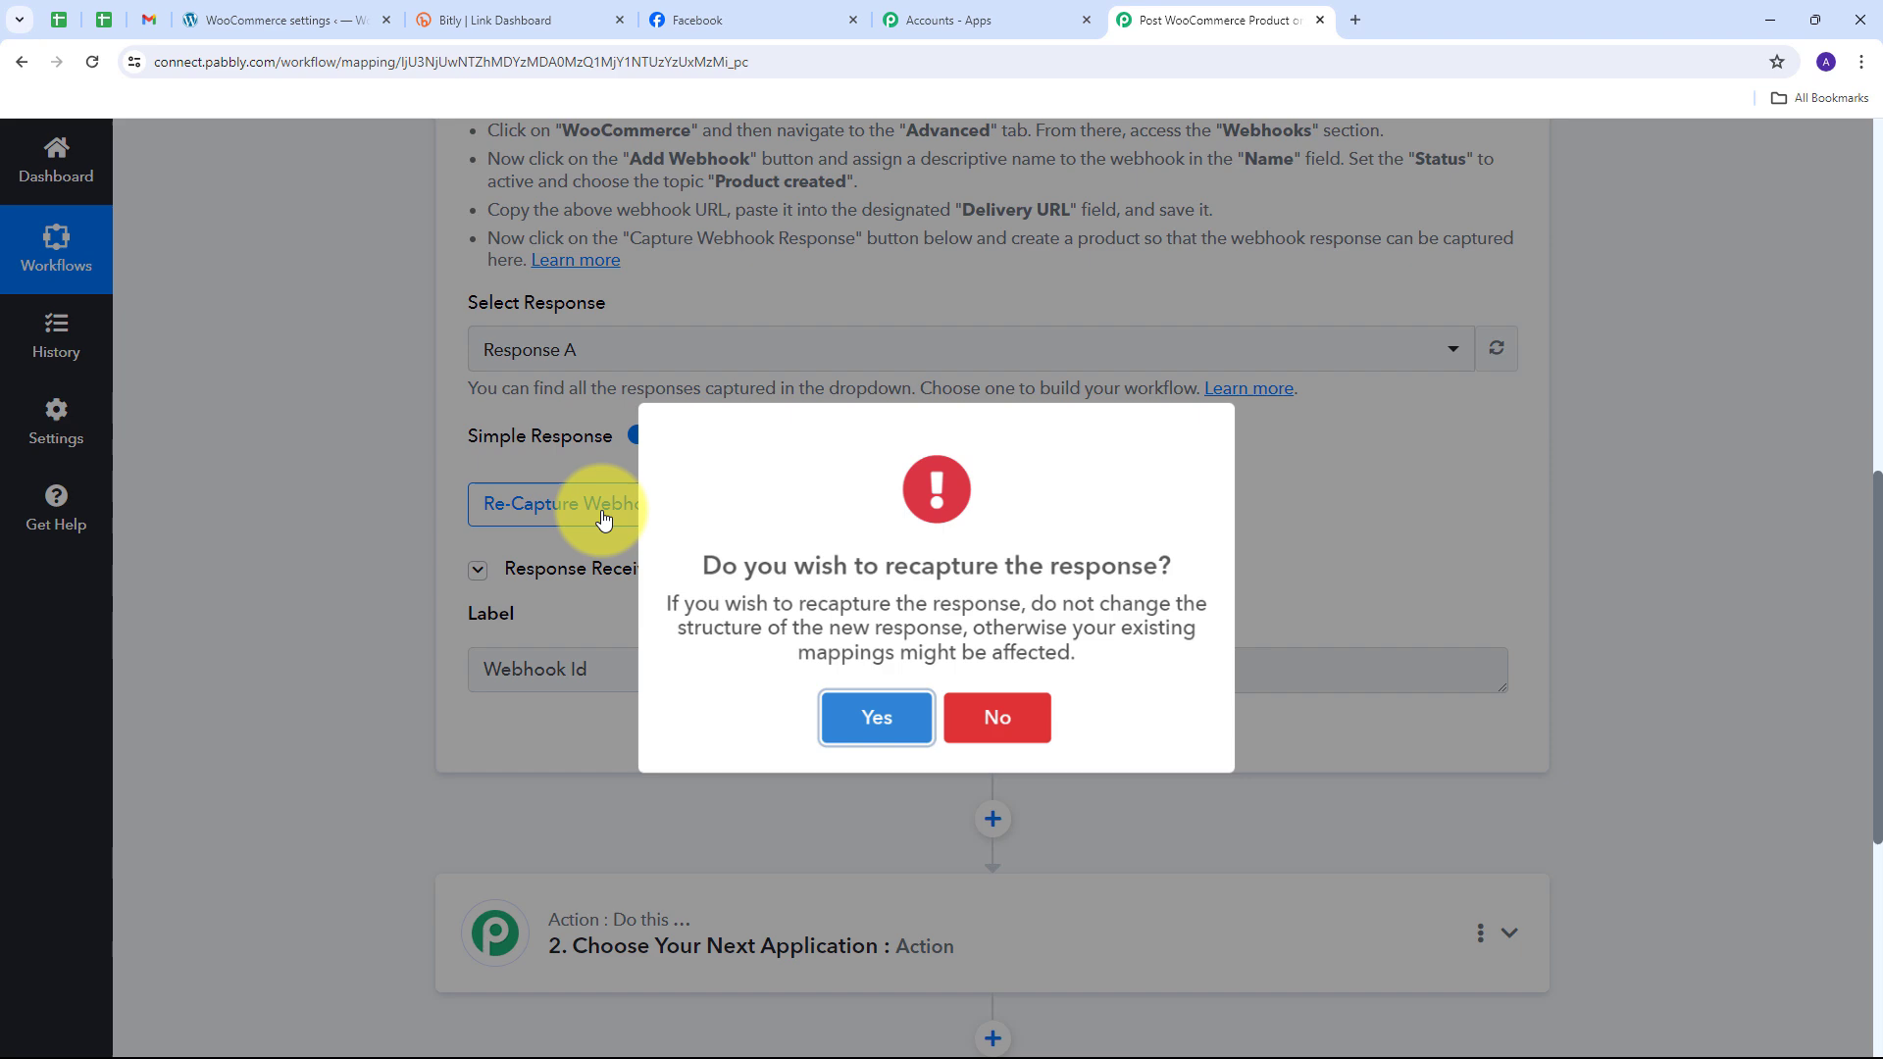
{"action": "left_click", "coordinate": [856, 731]}
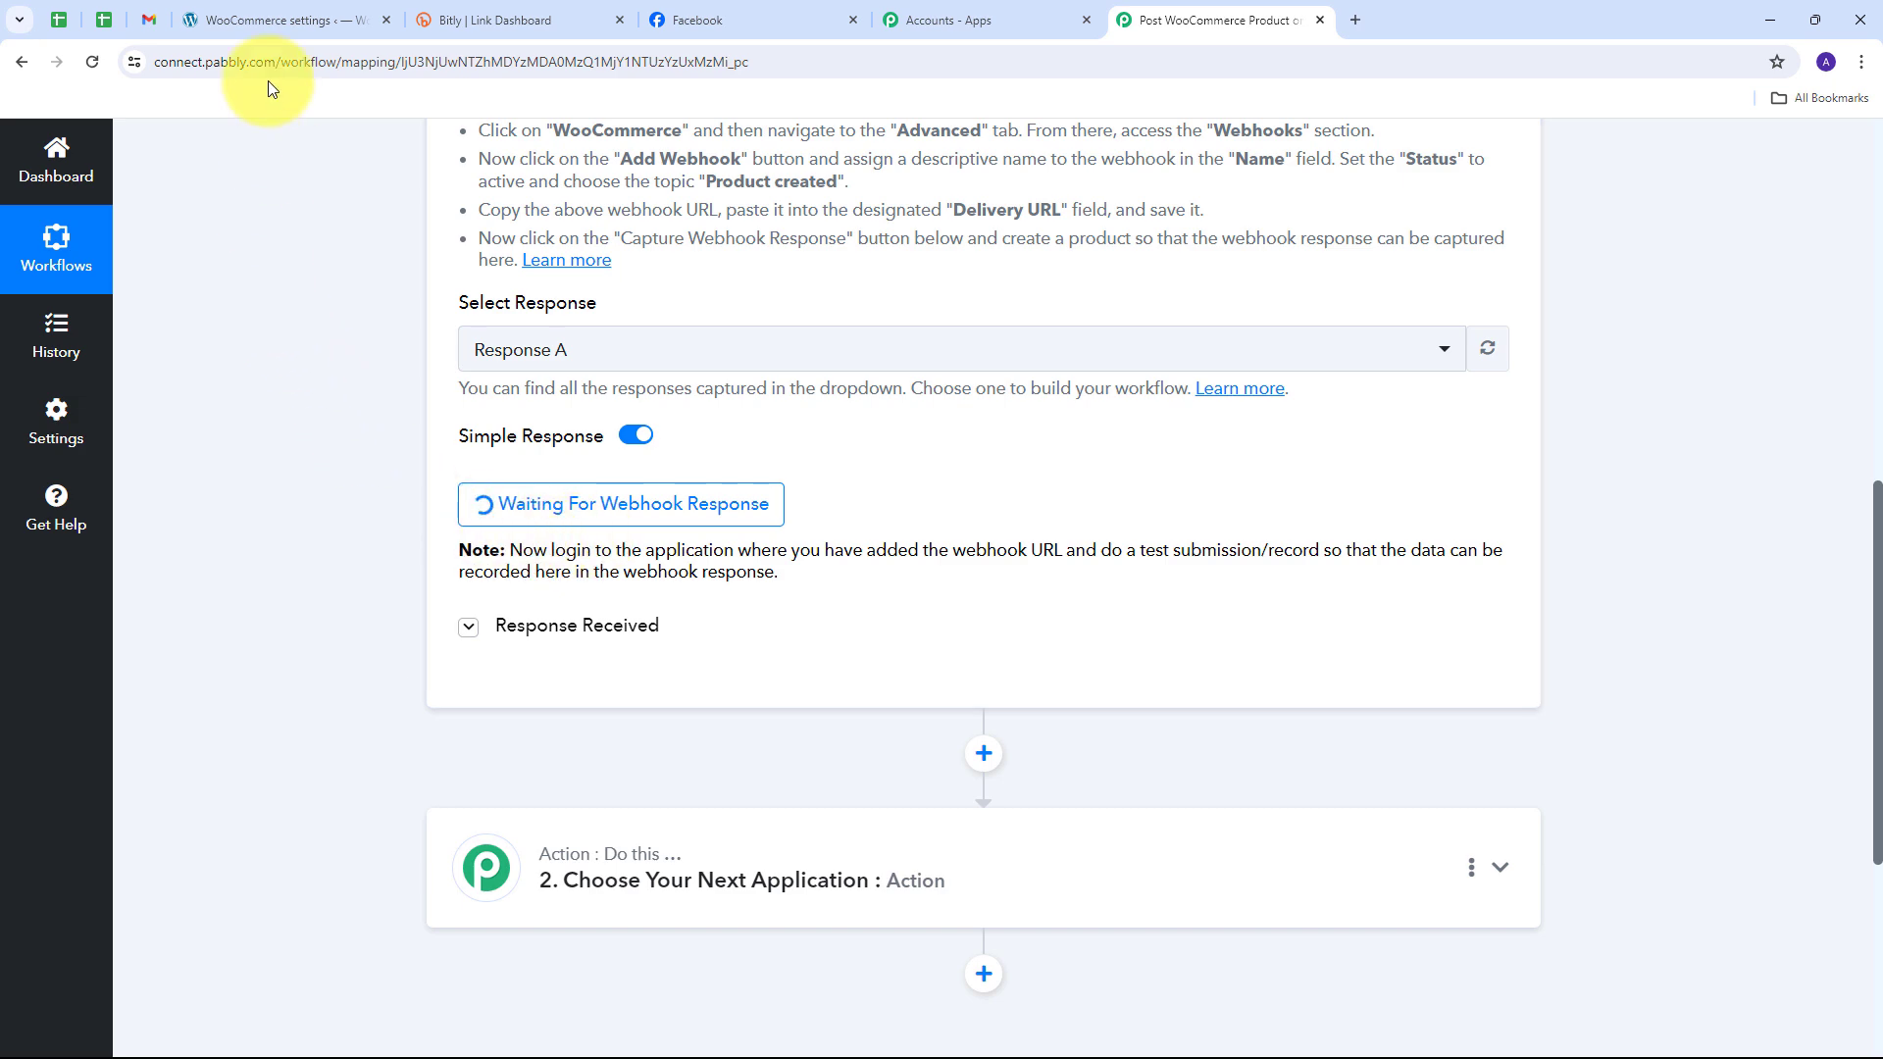
{"action": "left_click", "coordinate": [263, 8]}
{"action": "mouse_move", "coordinate": [76, 417]}
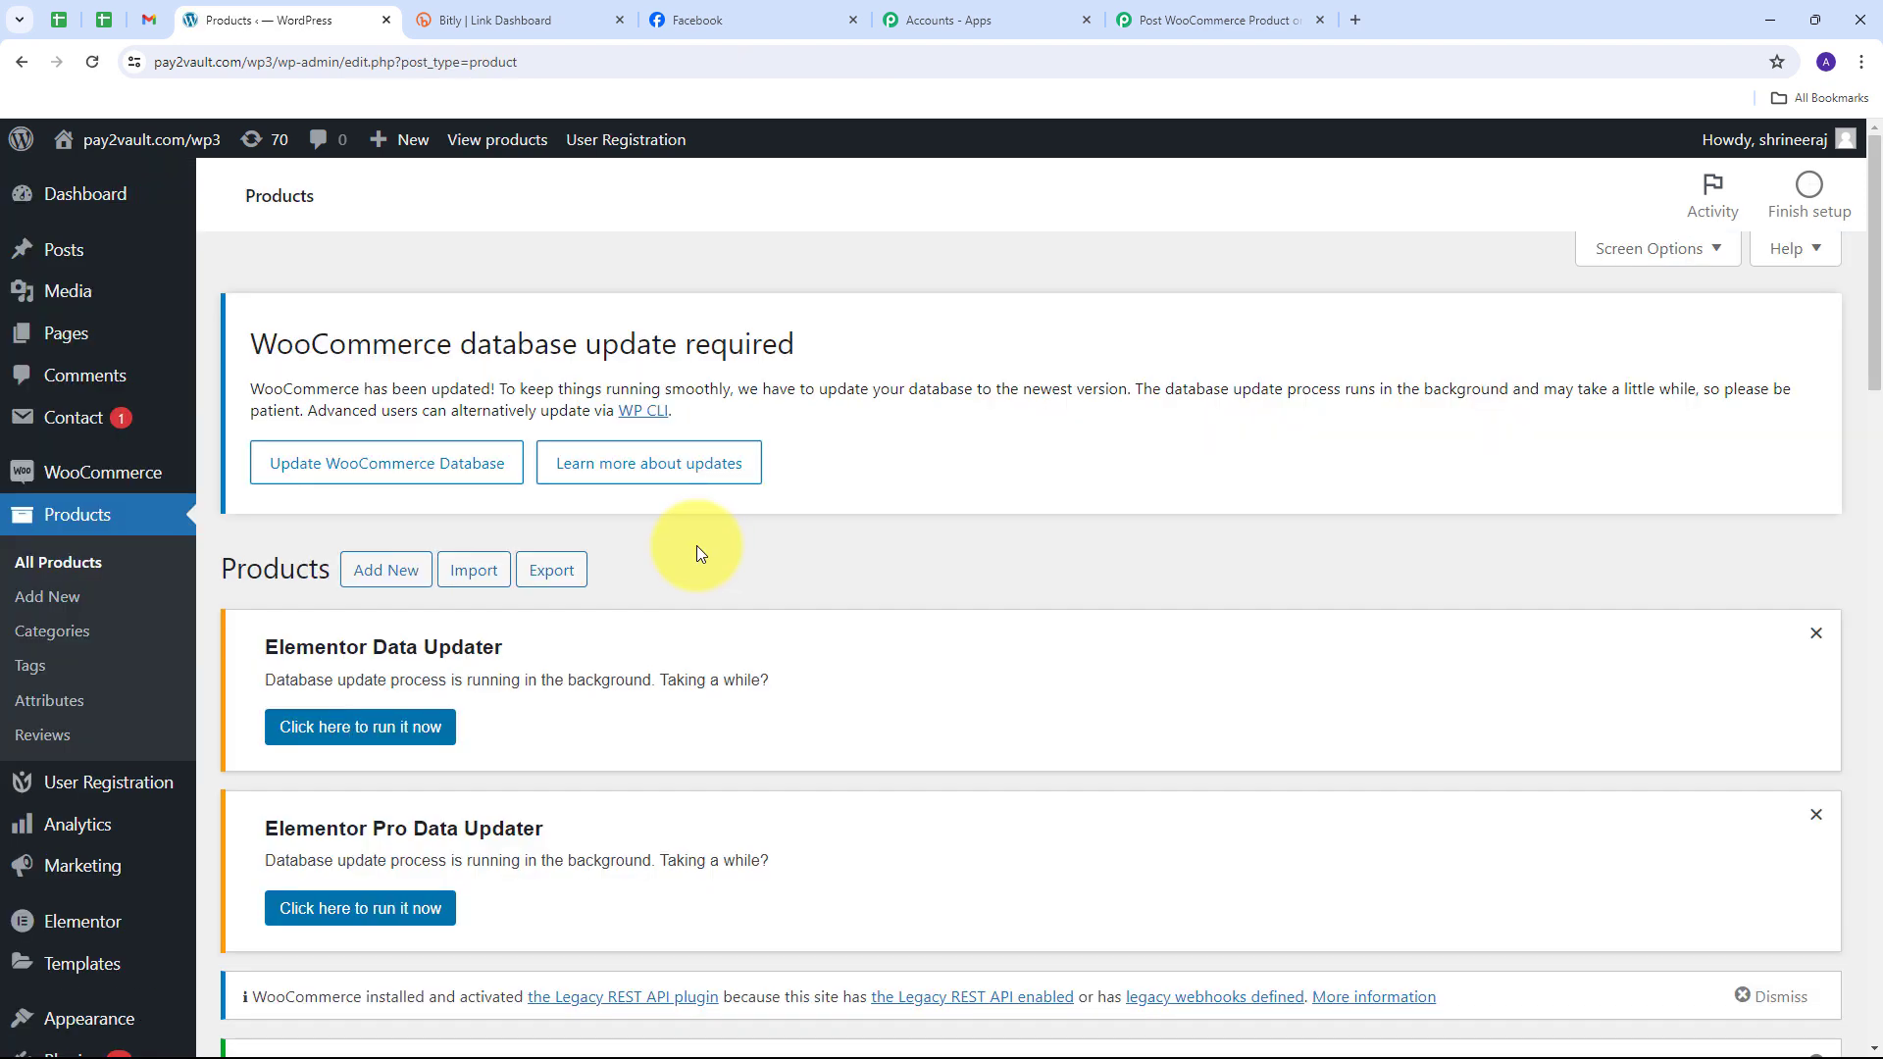
Step: Add a new product titled 'Polo T-Shirt' with description 'All weather polo t-shirts'
{"action": "scroll", "coordinate": [700, 545], "scroll_direction": "down", "scroll_amount": 10}
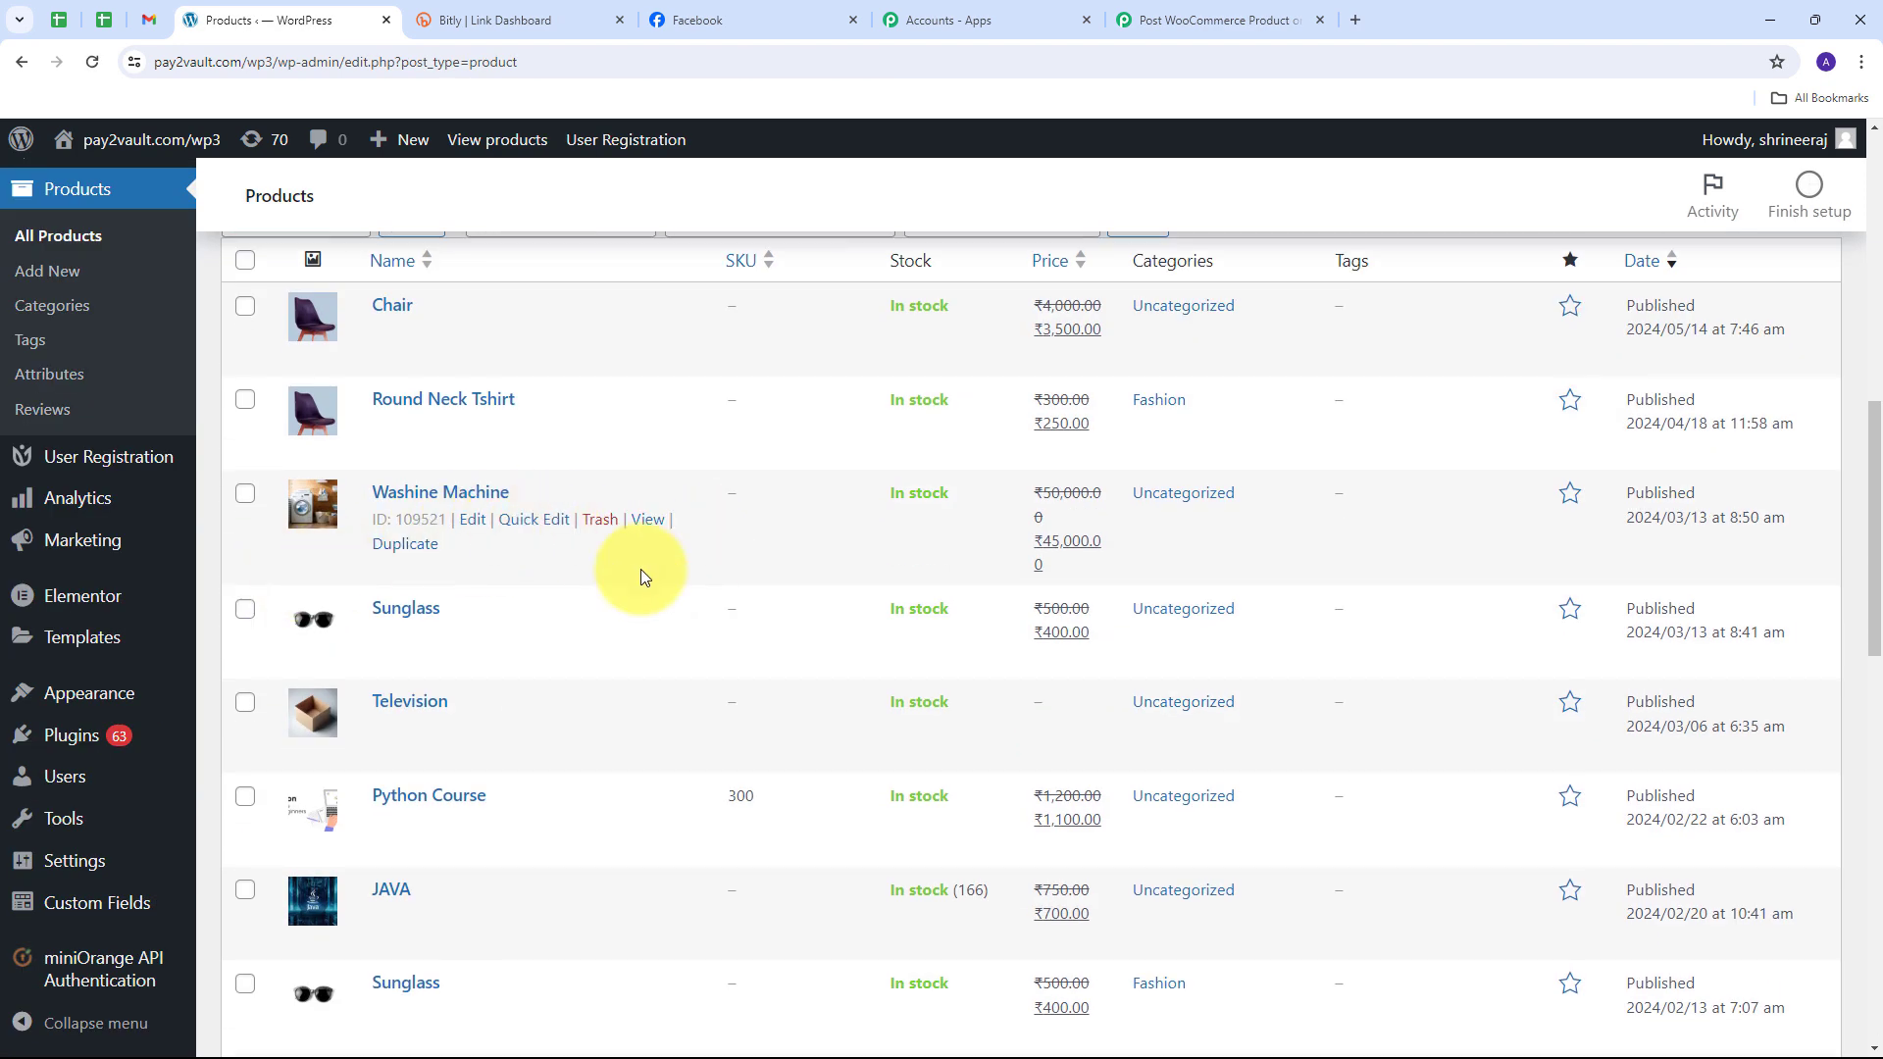
{"action": "scroll", "coordinate": [639, 569], "scroll_direction": "up", "scroll_amount": 2}
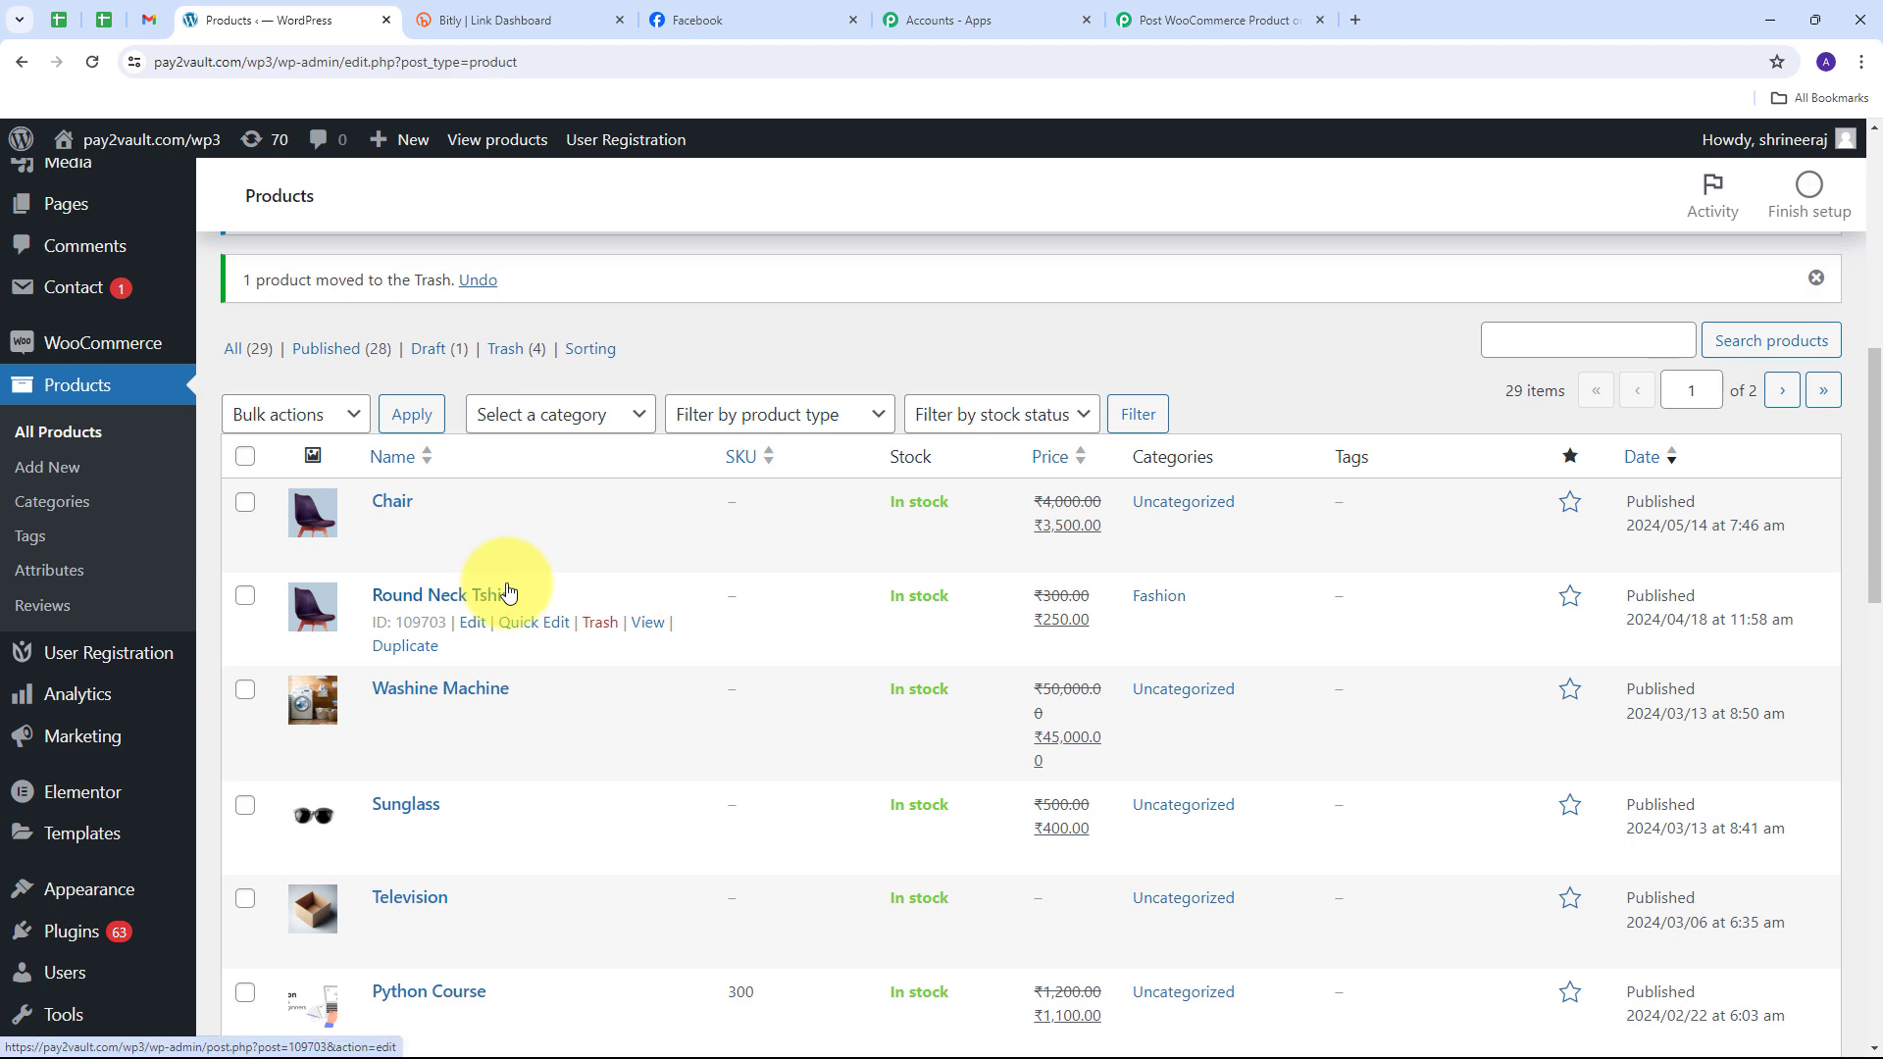
{"action": "scroll", "coordinate": [502, 582], "scroll_direction": "up", "scroll_amount": 8}
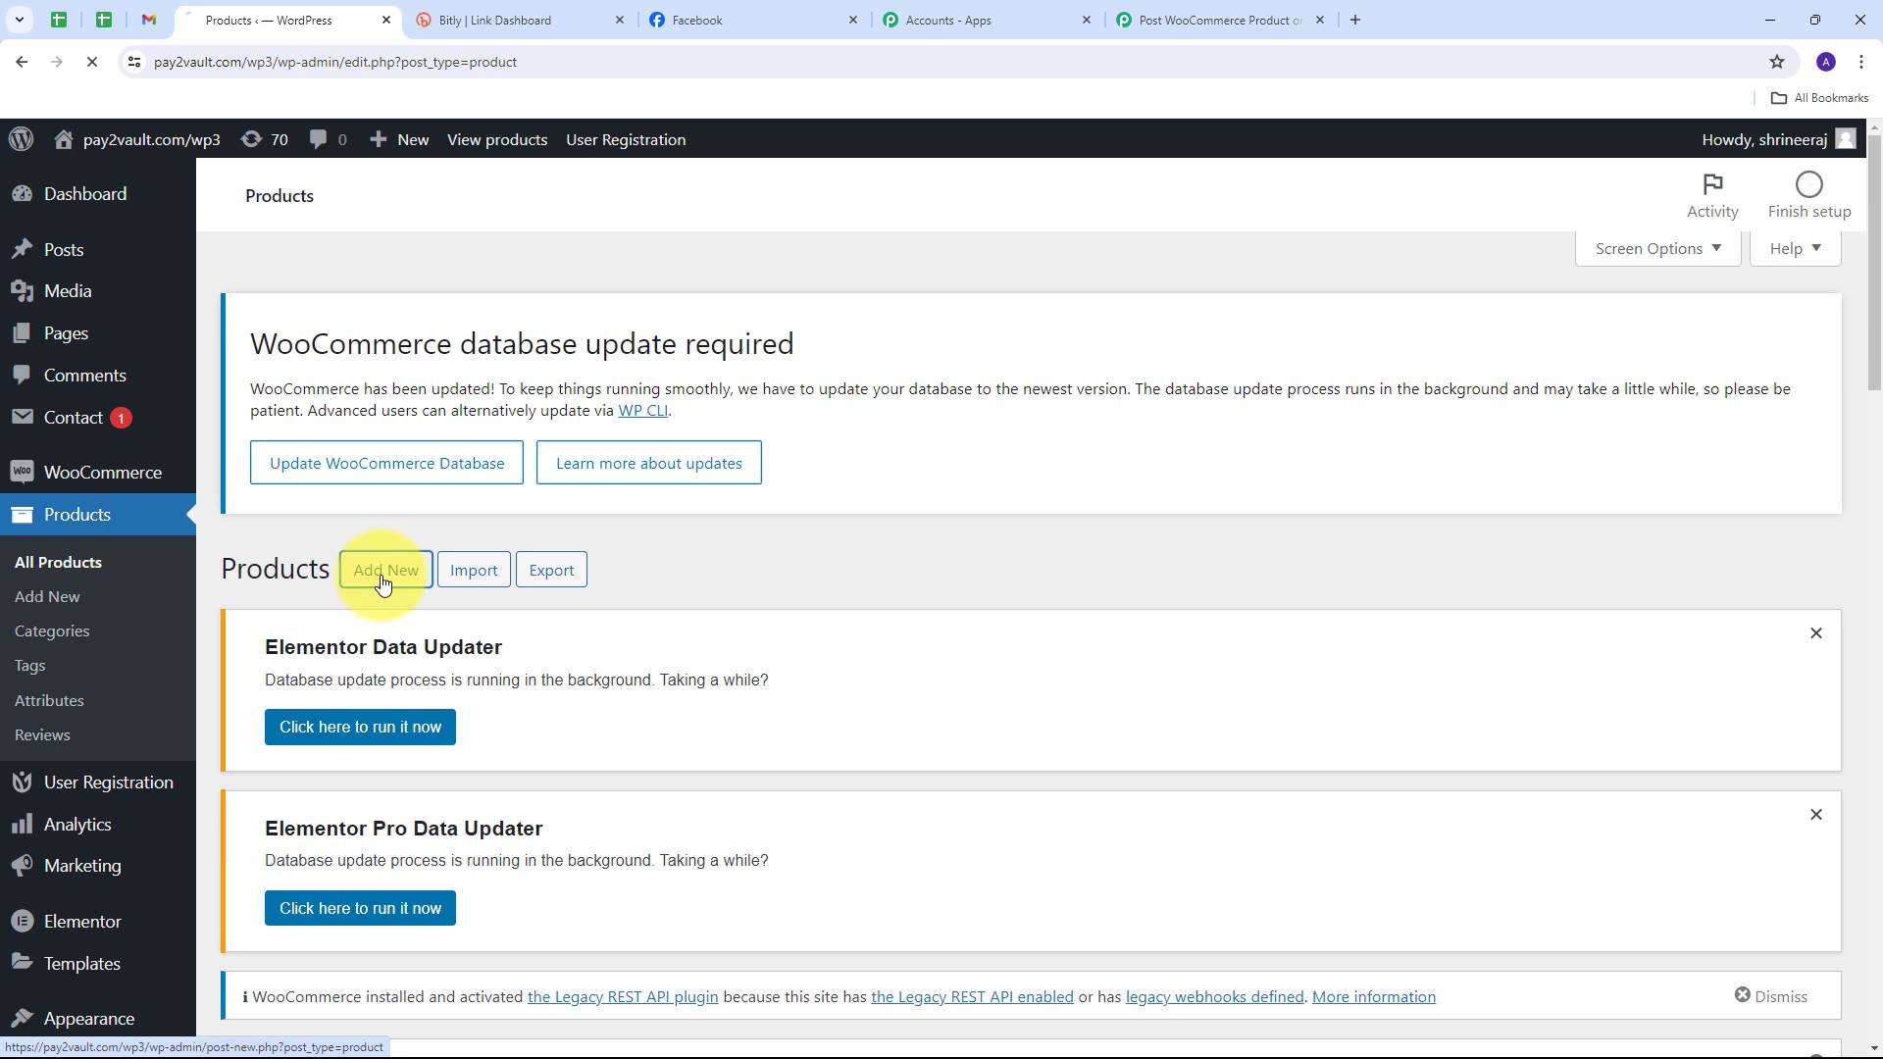
{"action": "left_click", "coordinate": [382, 576]}
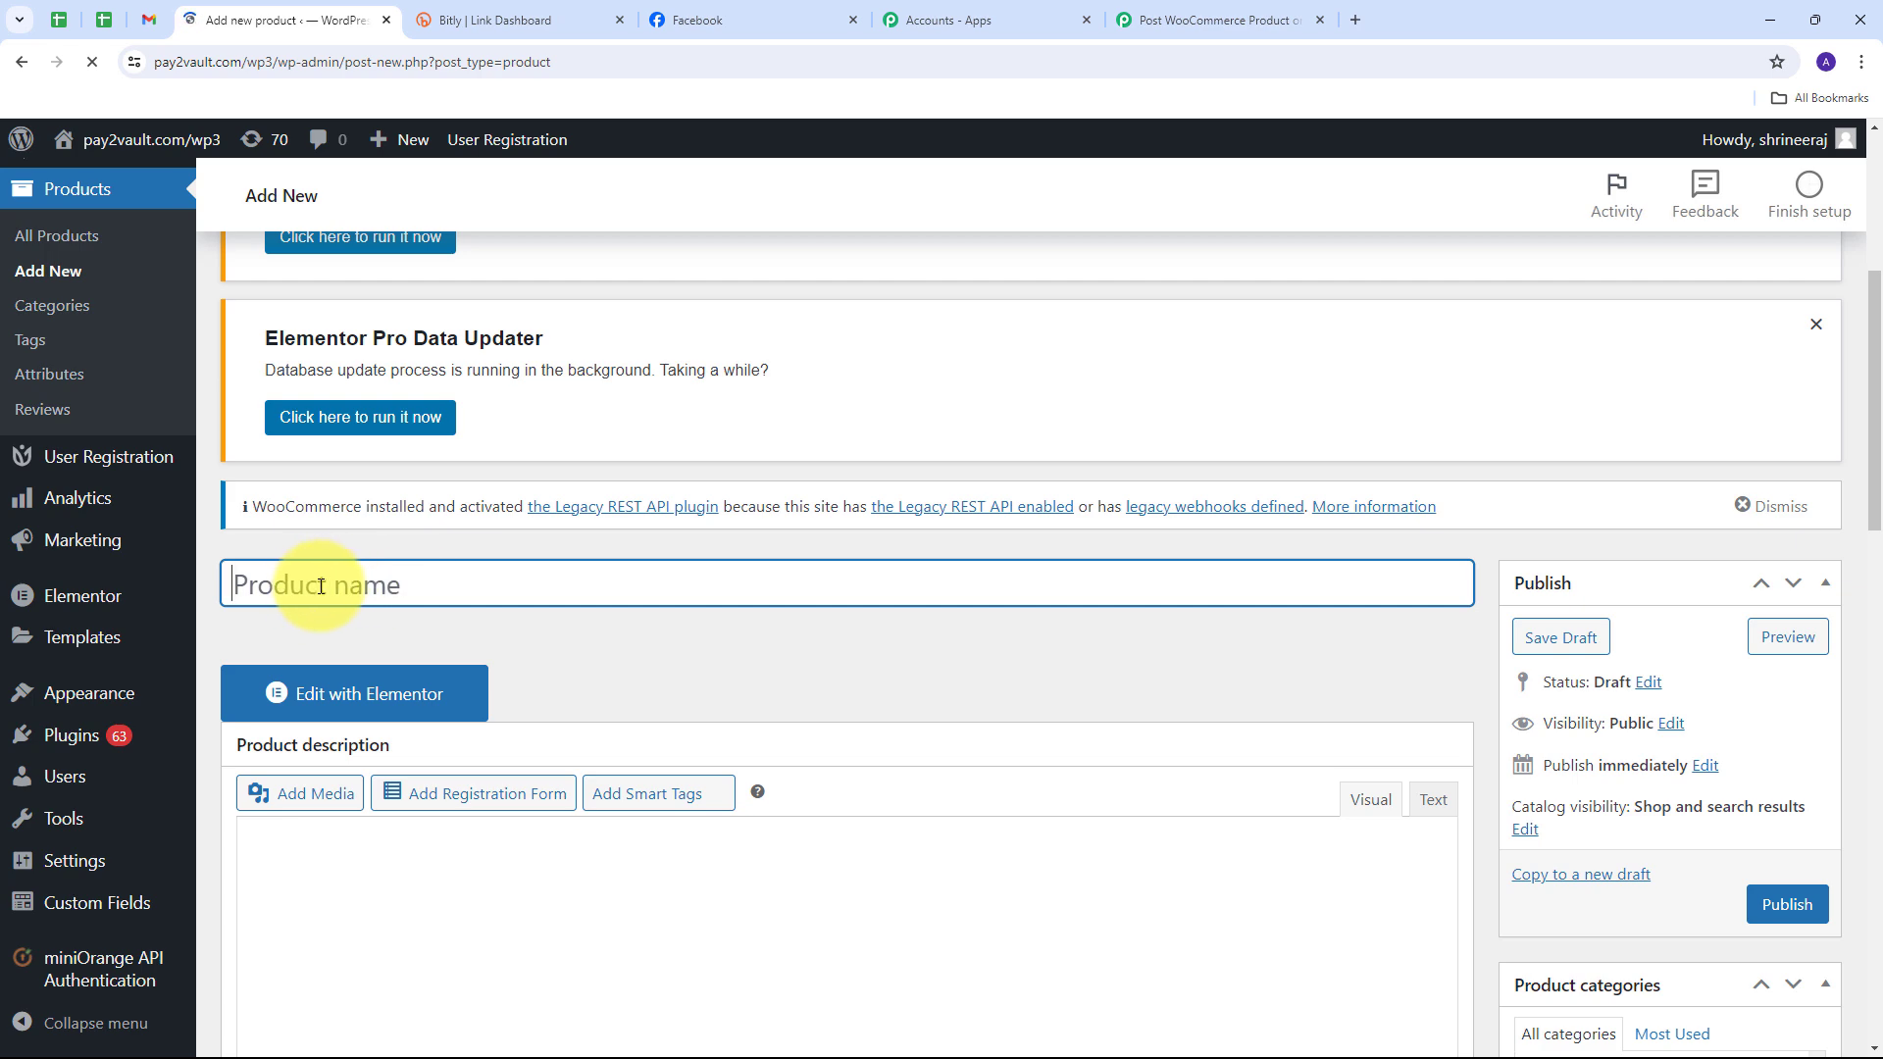
{"action": "type", "text": "Polo T-Shirt"}
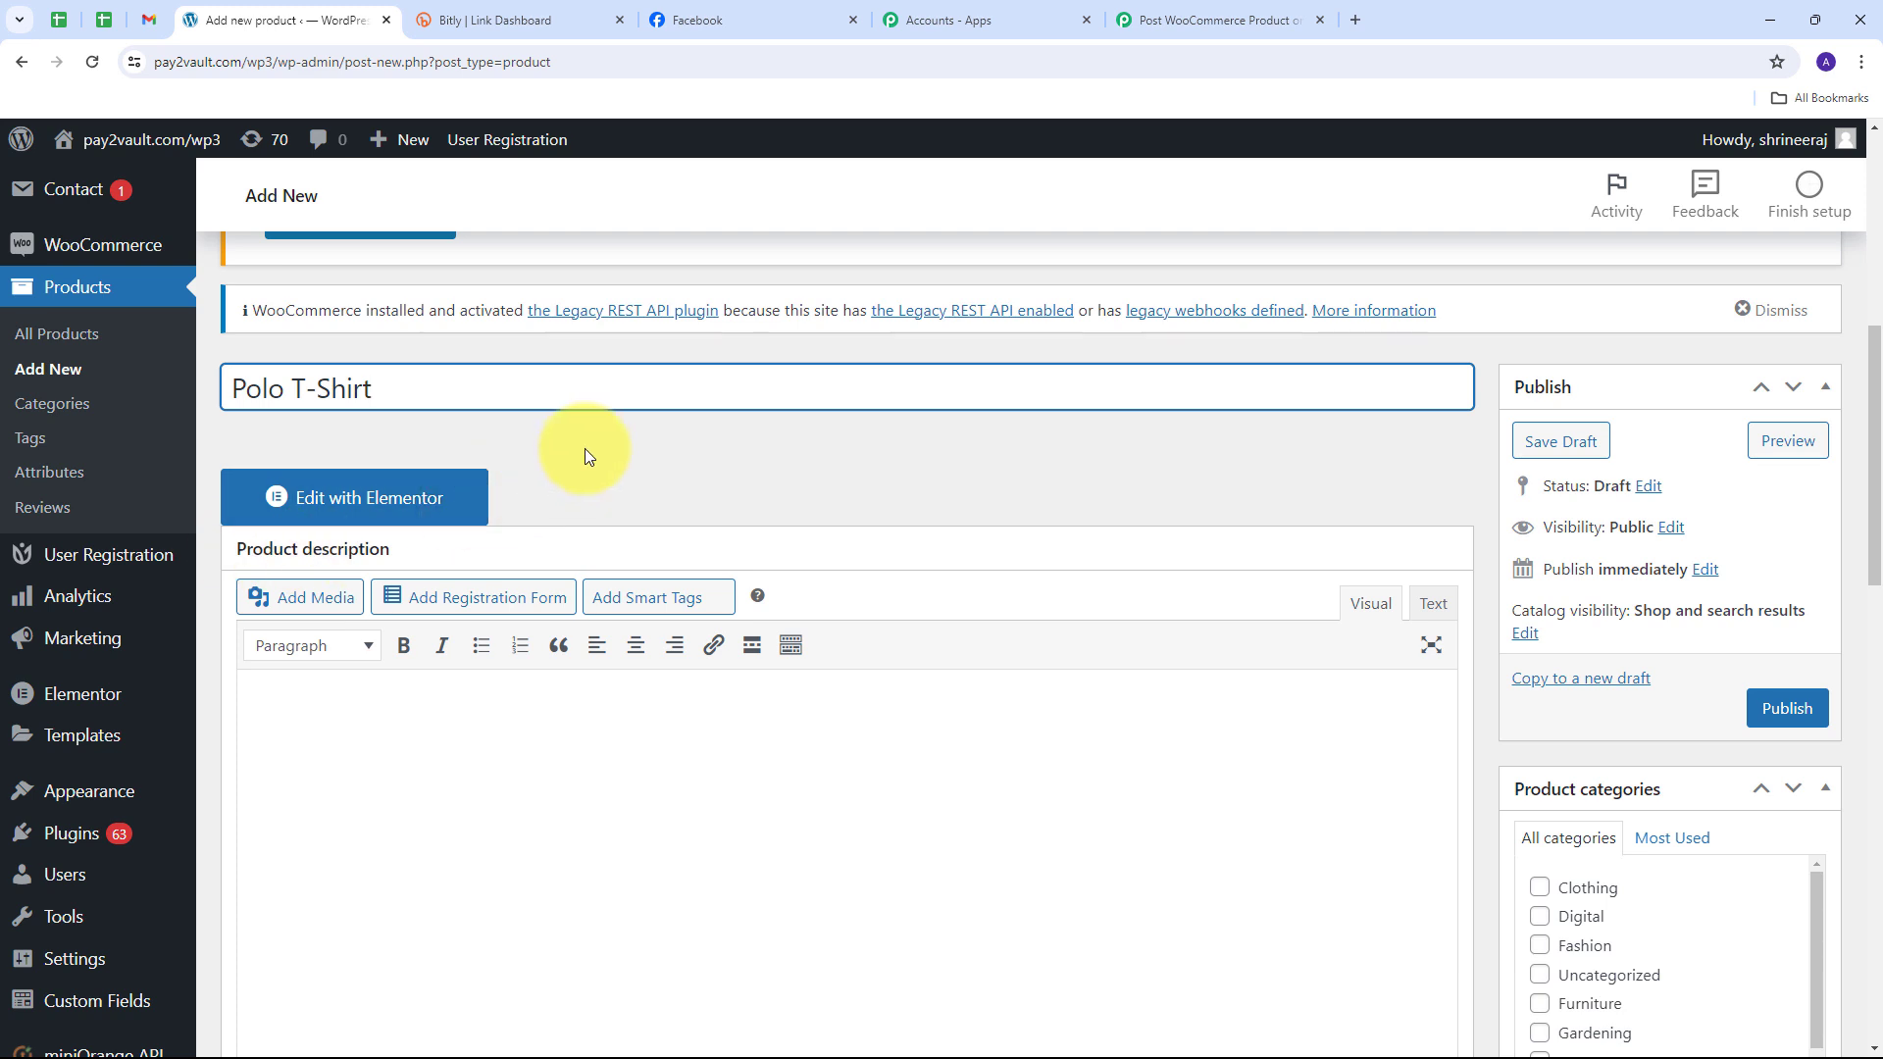
{"action": "scroll", "coordinate": [378, 643], "scroll_direction": "down", "scroll_amount": 1}
{"action": "left_click", "coordinate": [379, 643]}
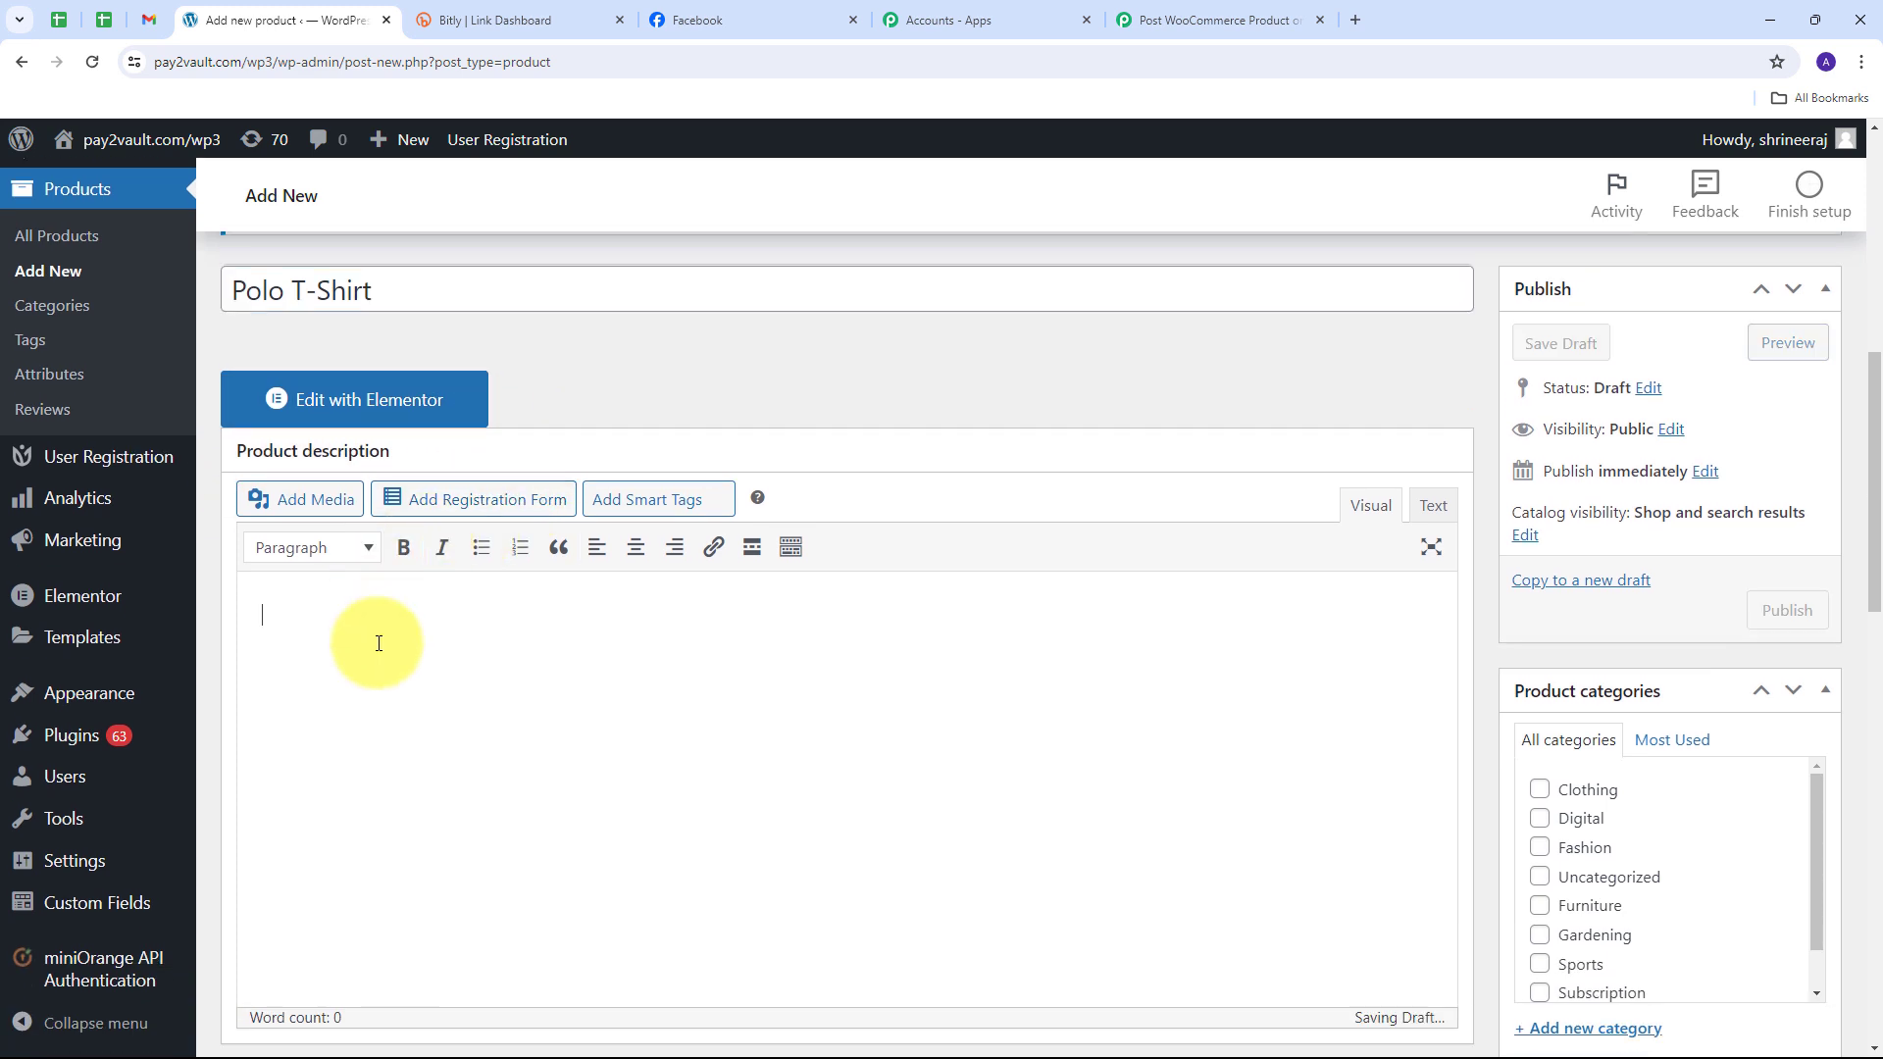
{"action": "type", "text": "All"}
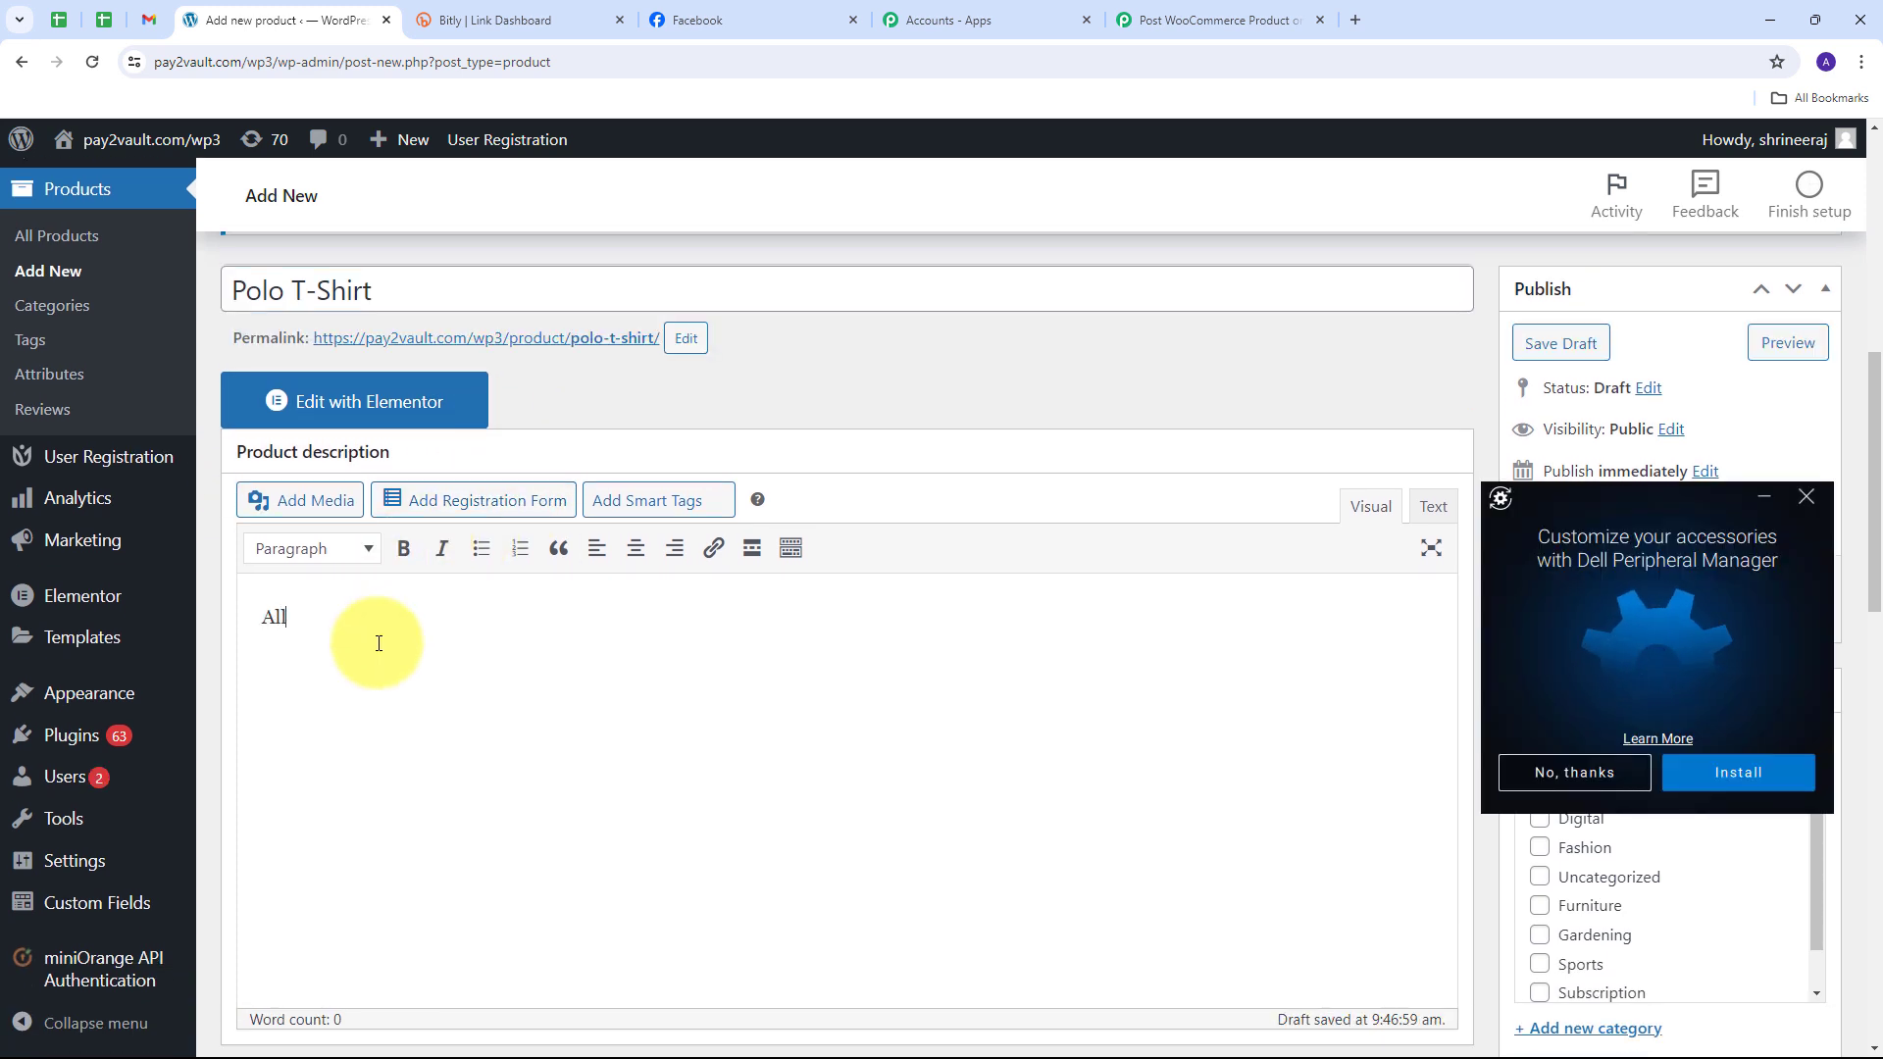
{"action": "type", "text": " eeather polo t-shirts"}
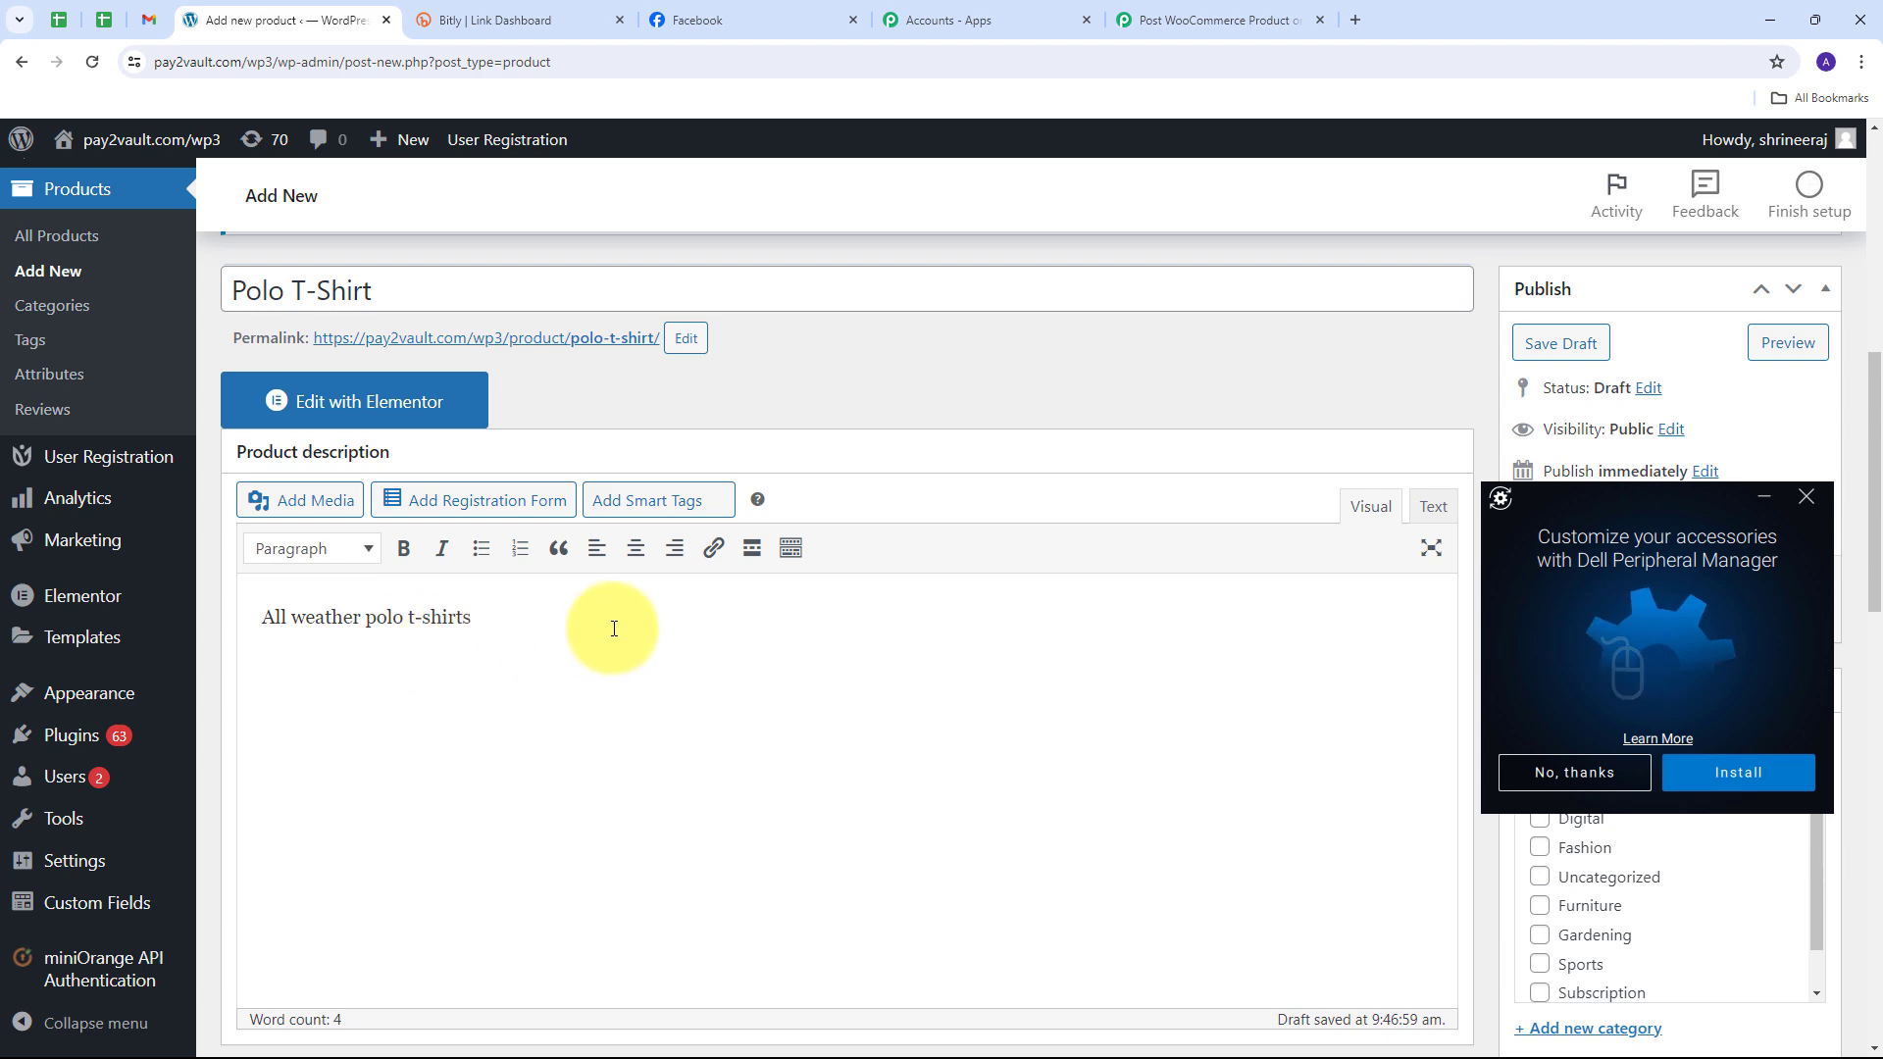
Step: Enter a regular price of 500 and a sale price of 350
{"action": "scroll", "coordinate": [644, 622], "scroll_direction": "down", "scroll_amount": 2}
{"action": "scroll", "coordinate": [644, 622], "scroll_direction": "down", "scroll_amount": 5}
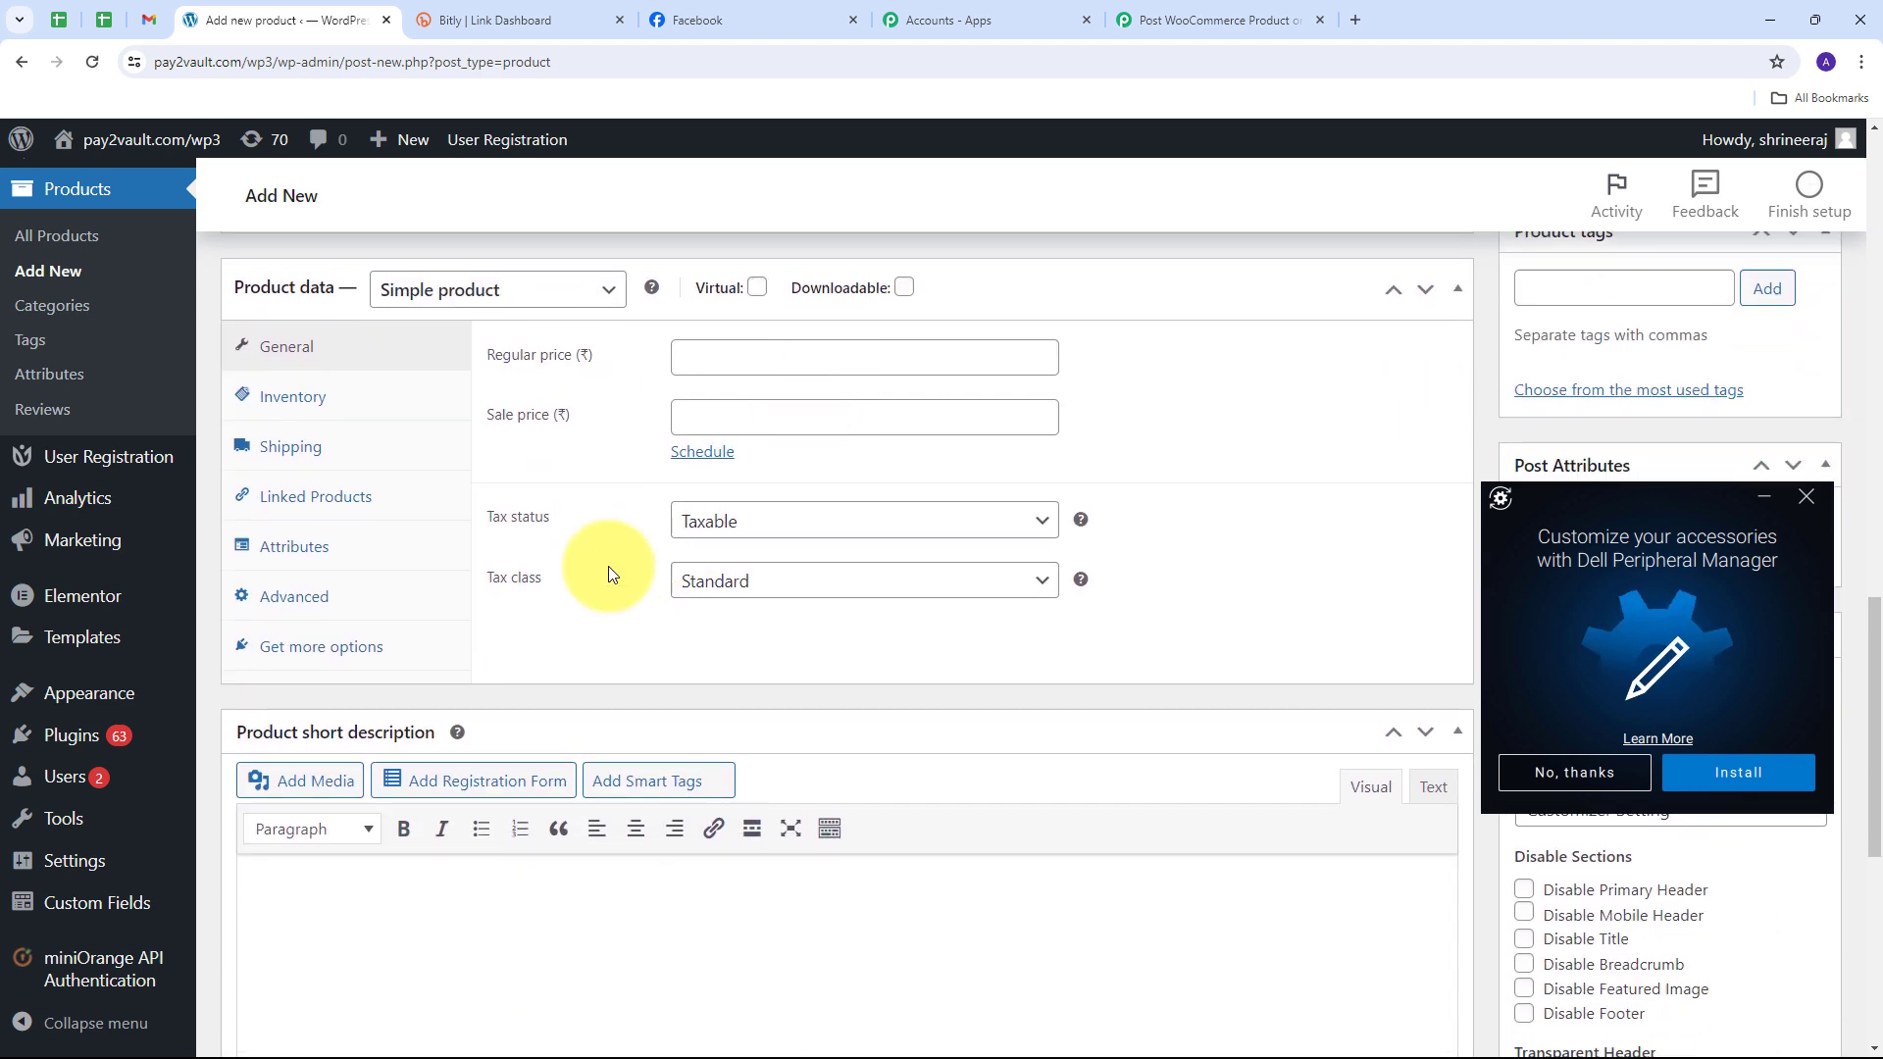
{"action": "left_click", "coordinate": [704, 355]}
{"action": "type", "text": "5"}
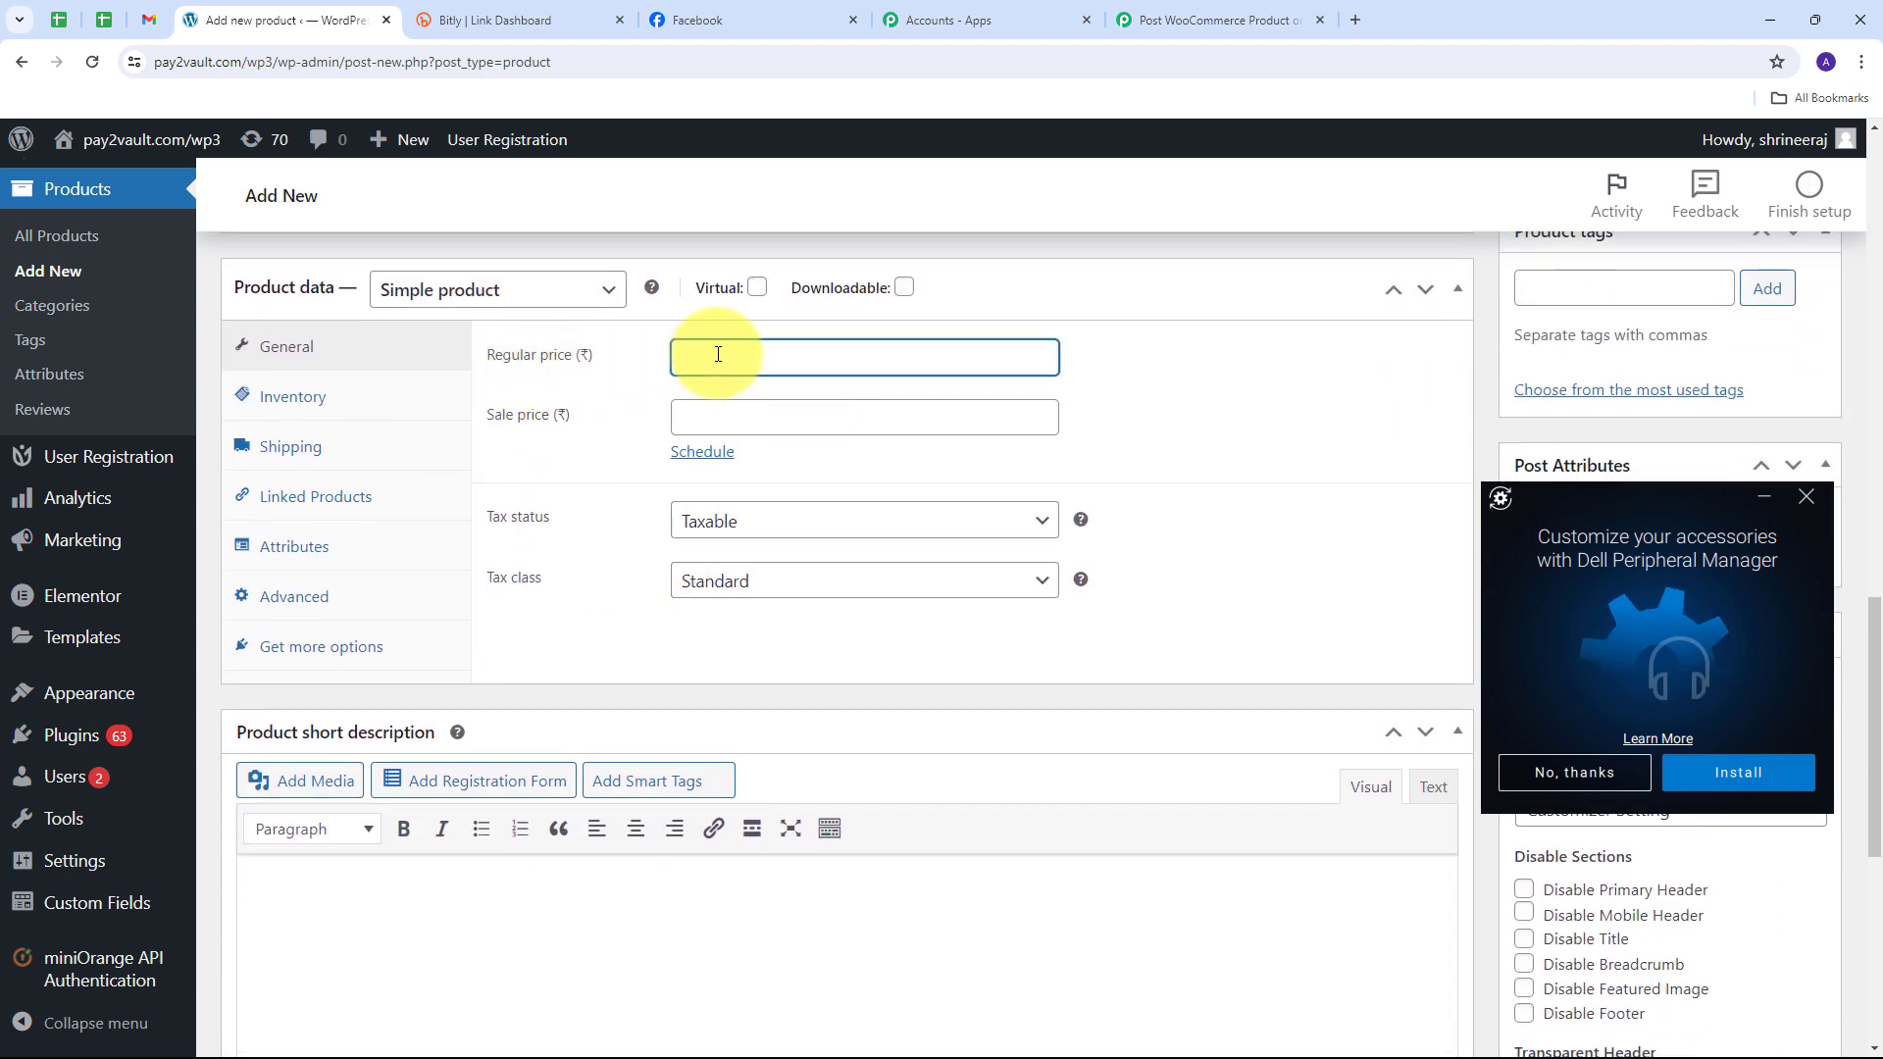
{"action": "type", "text": "00"}
{"action": "left_click", "coordinate": [730, 418]}
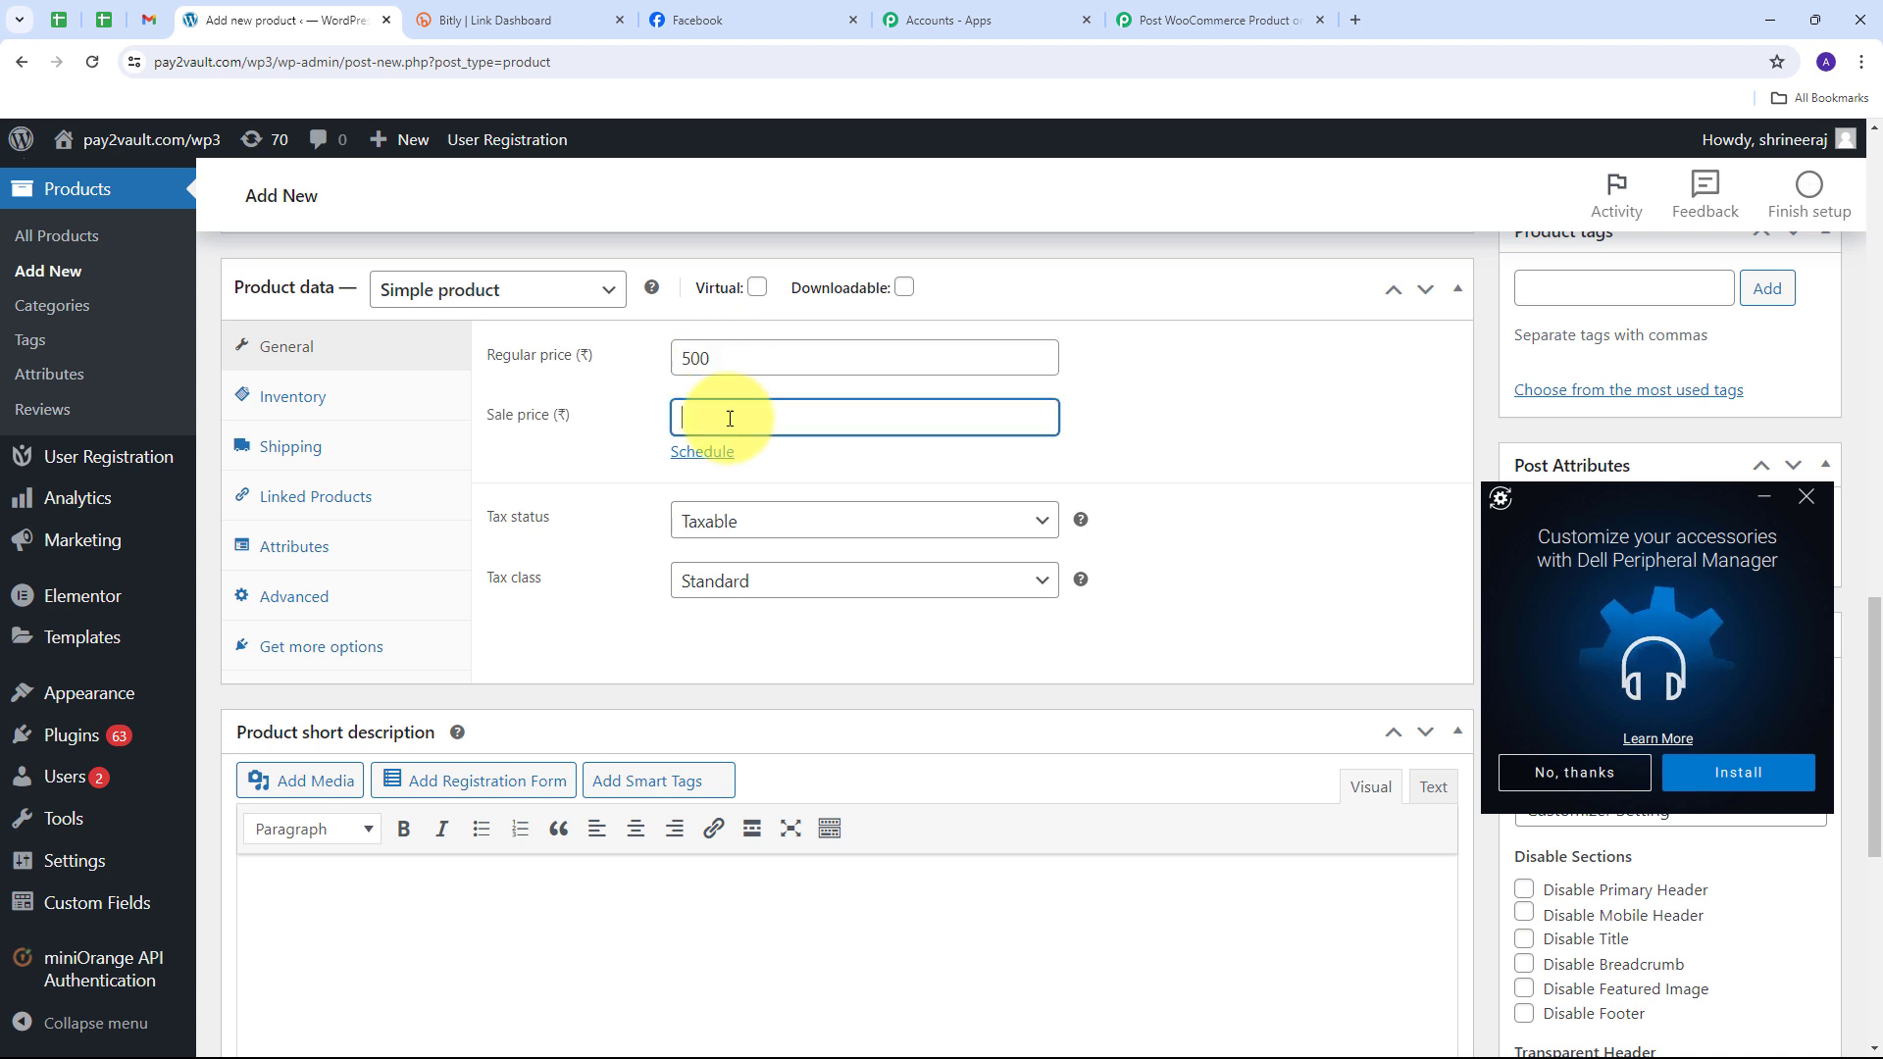
{"action": "type", "text": "350"}
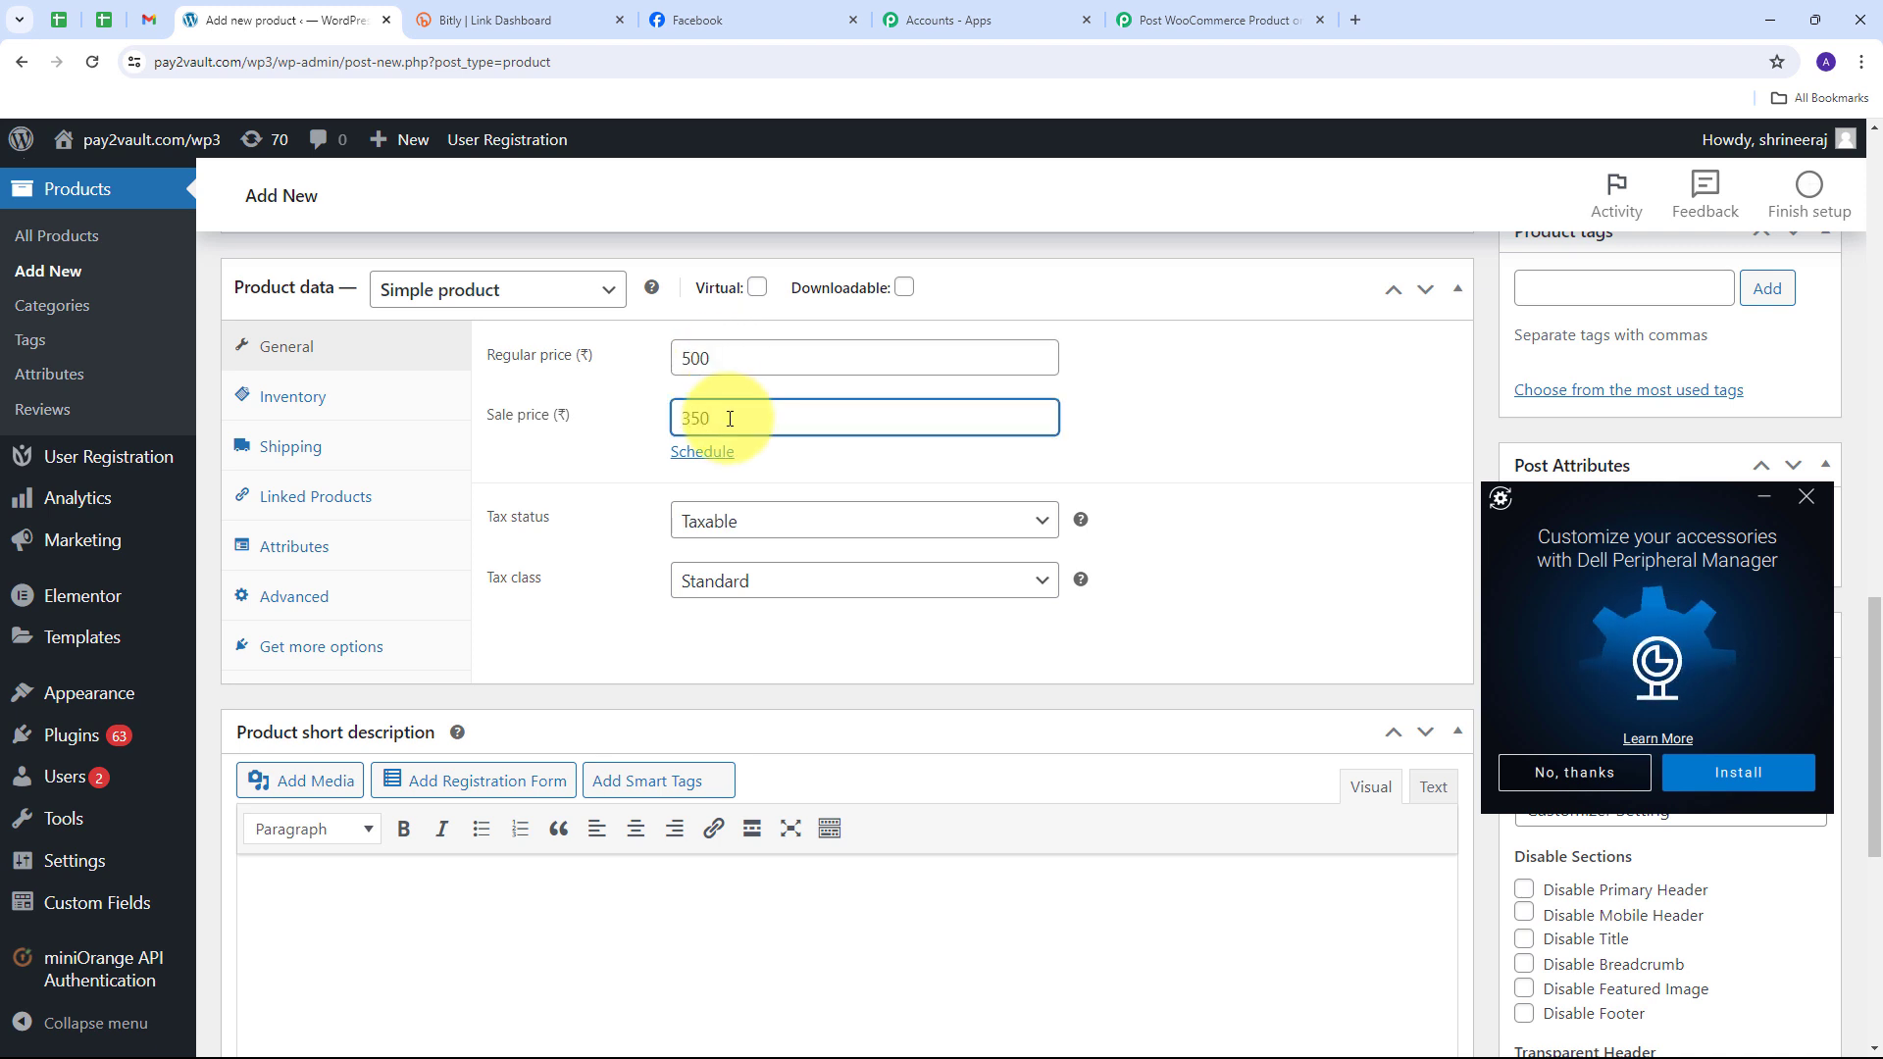
{"action": "scroll", "coordinate": [1157, 578], "scroll_direction": "down", "scroll_amount": 3}
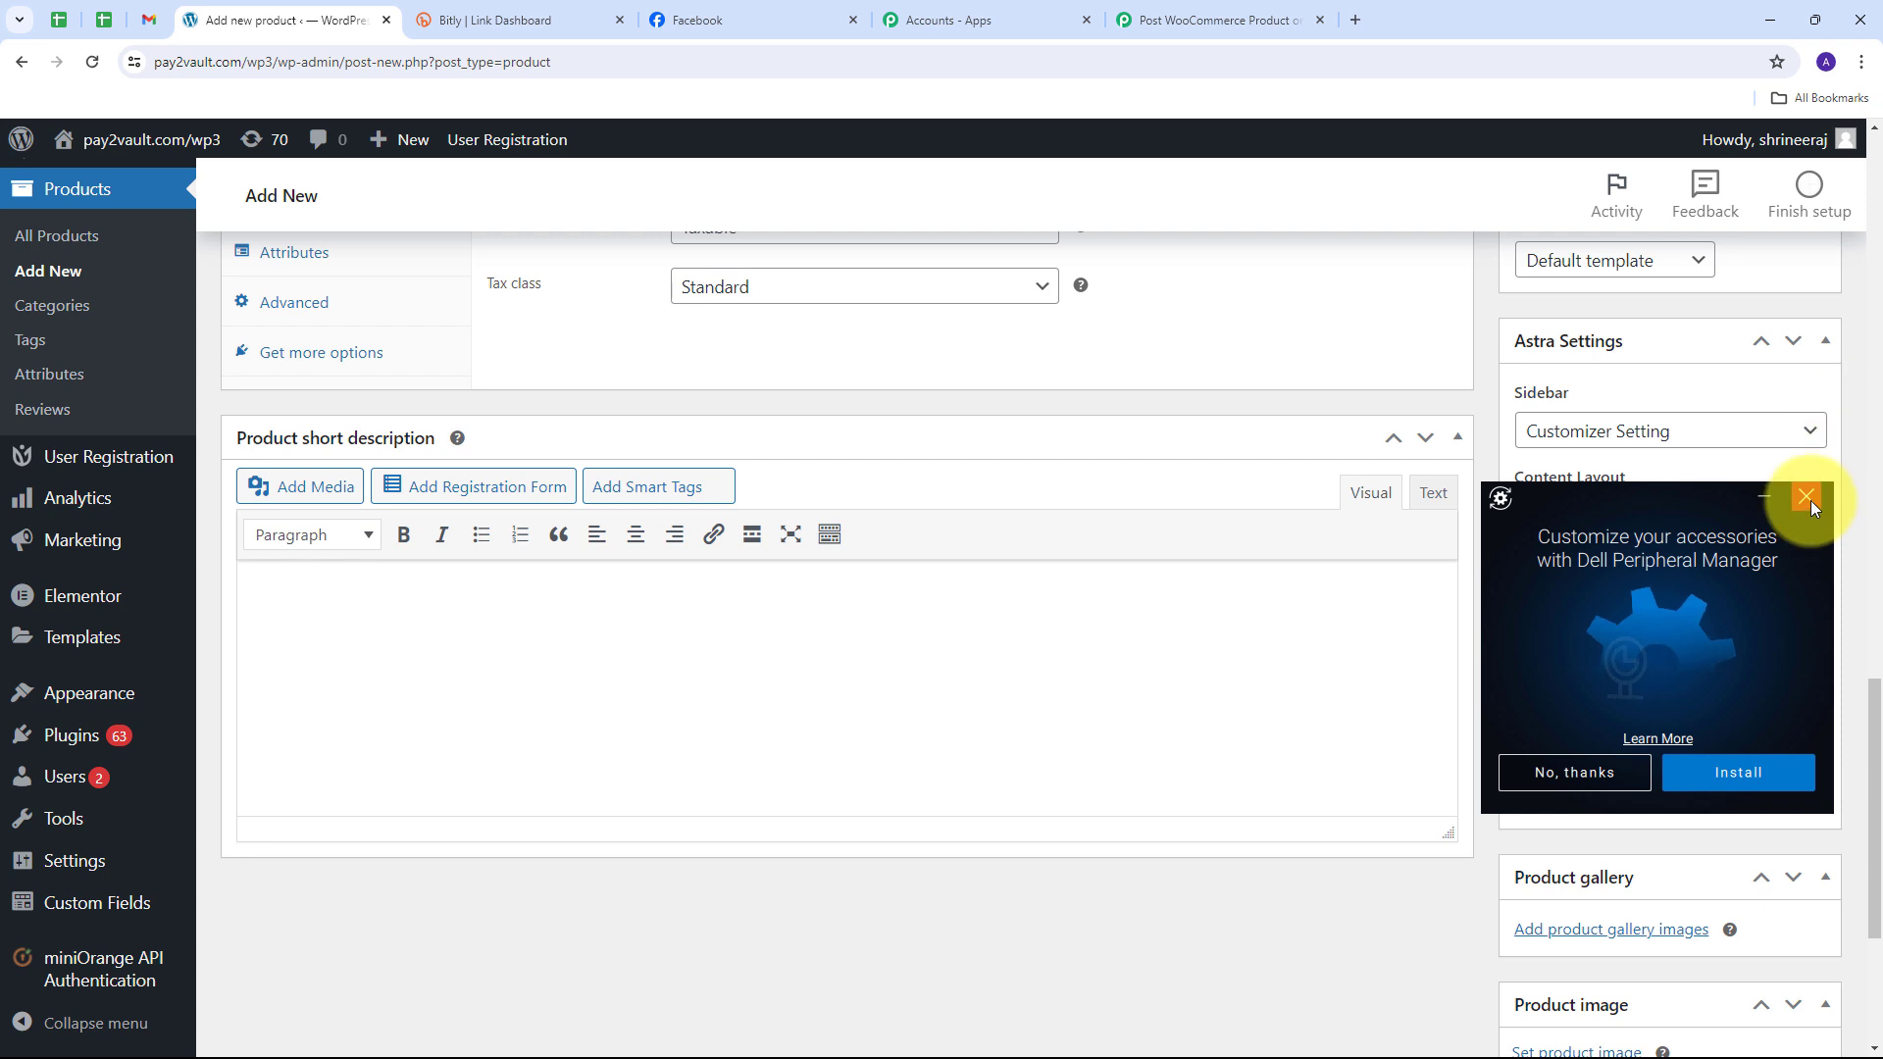
{"action": "left_click", "coordinate": [1807, 498]}
{"action": "scroll", "coordinate": [1683, 676], "scroll_direction": "down", "scroll_amount": 3}
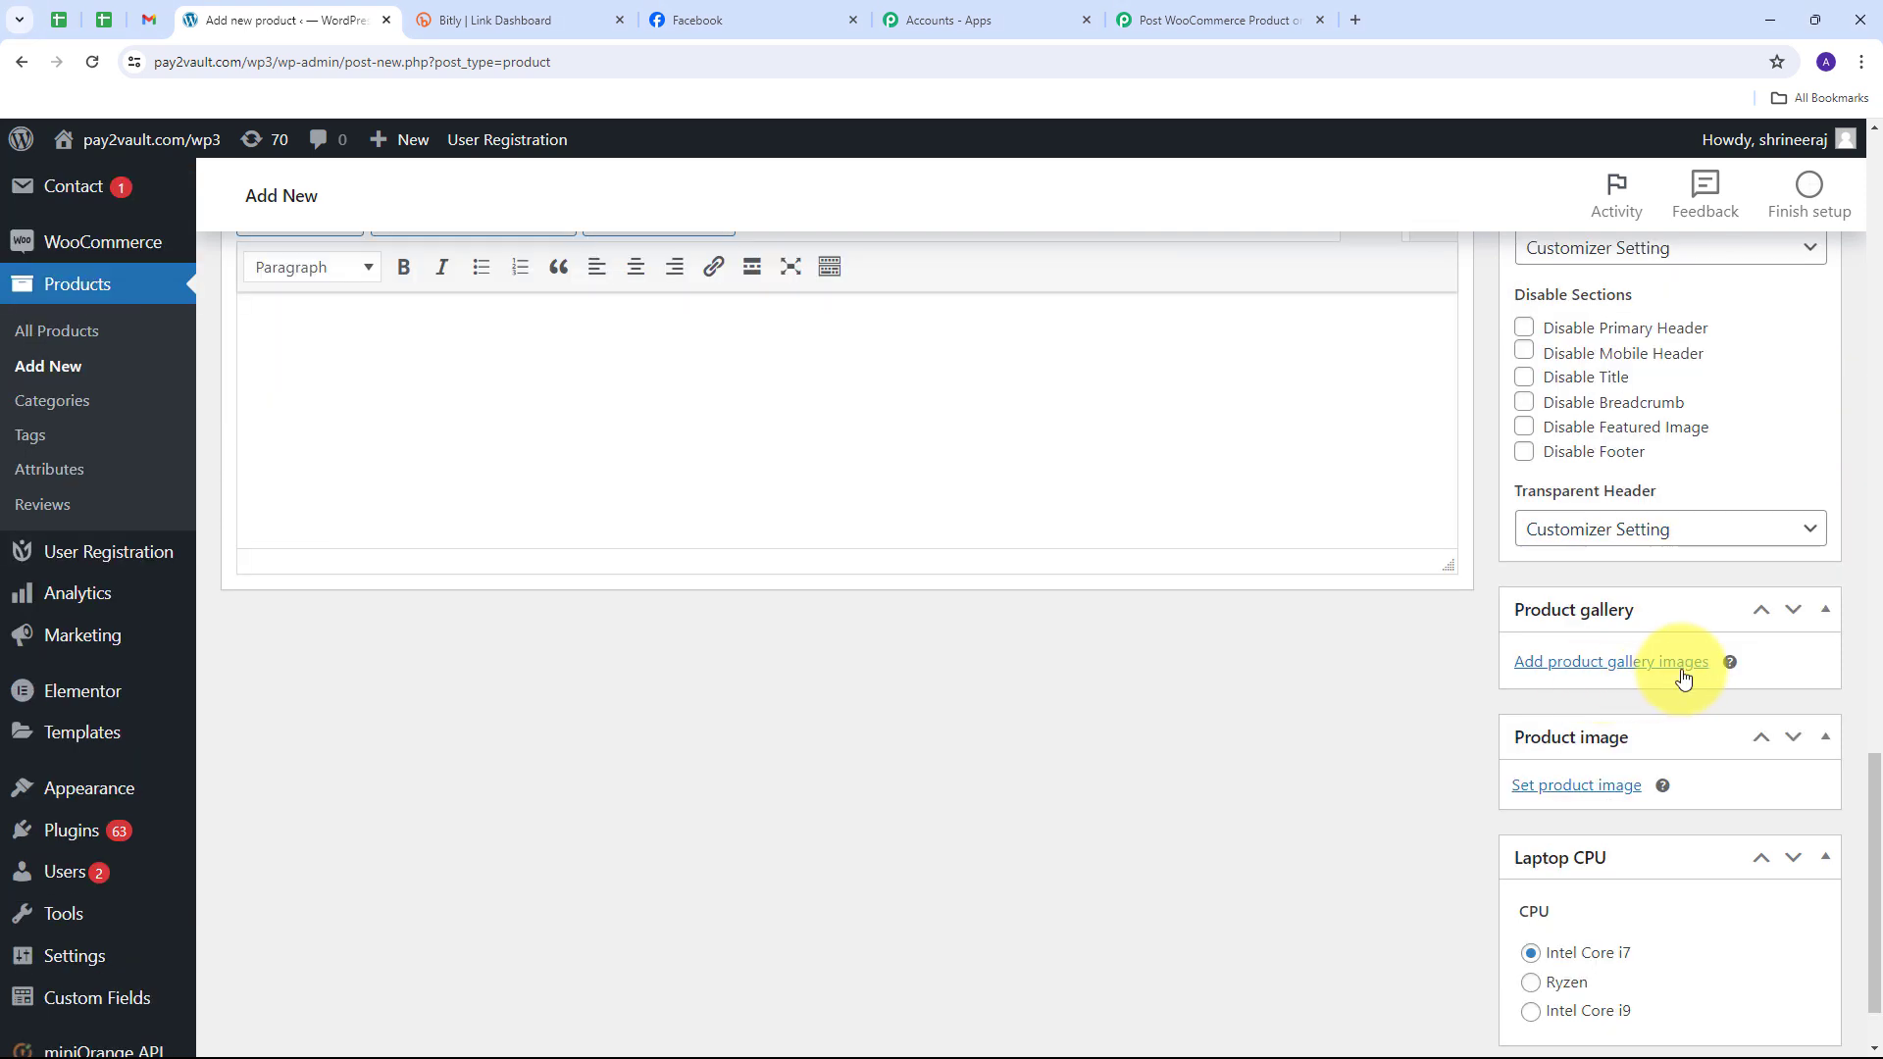
Step: Add the polo shirts picture to the product gallery
{"action": "left_click", "coordinate": [1596, 674]}
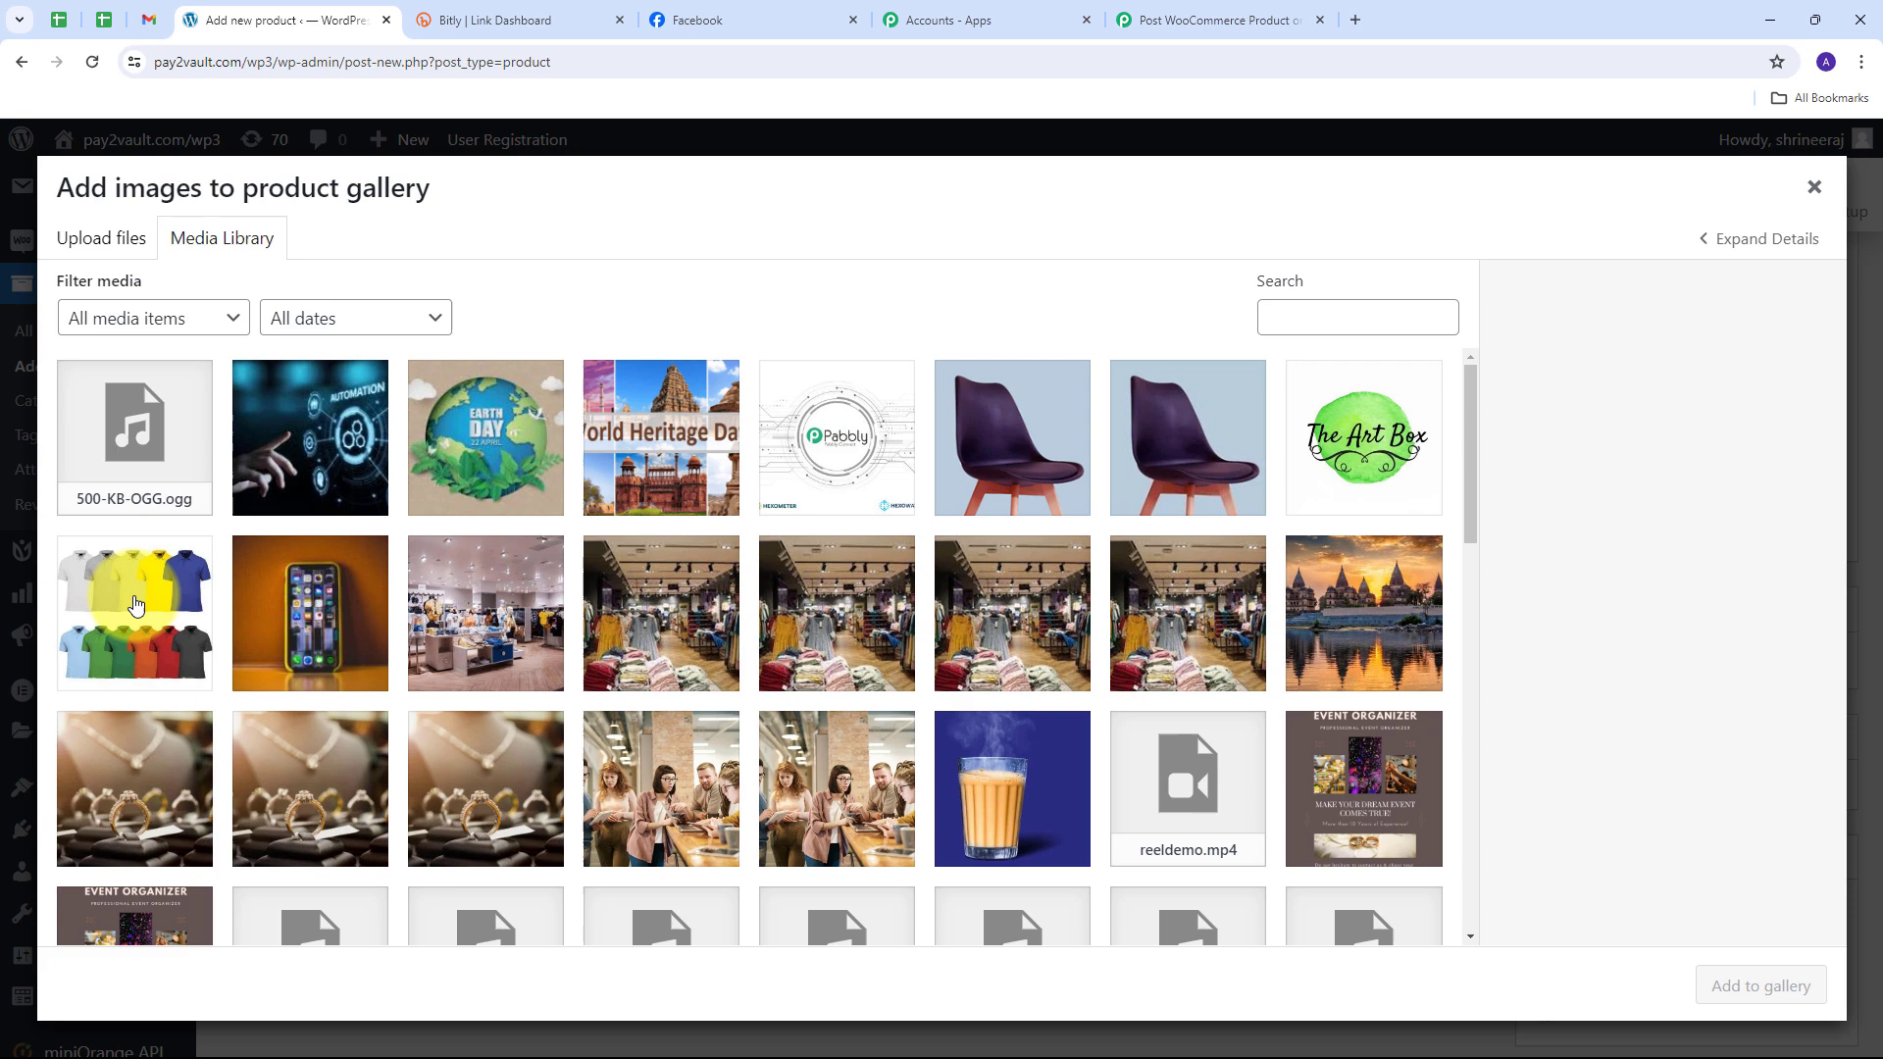
{"action": "left_click", "coordinate": [135, 604]}
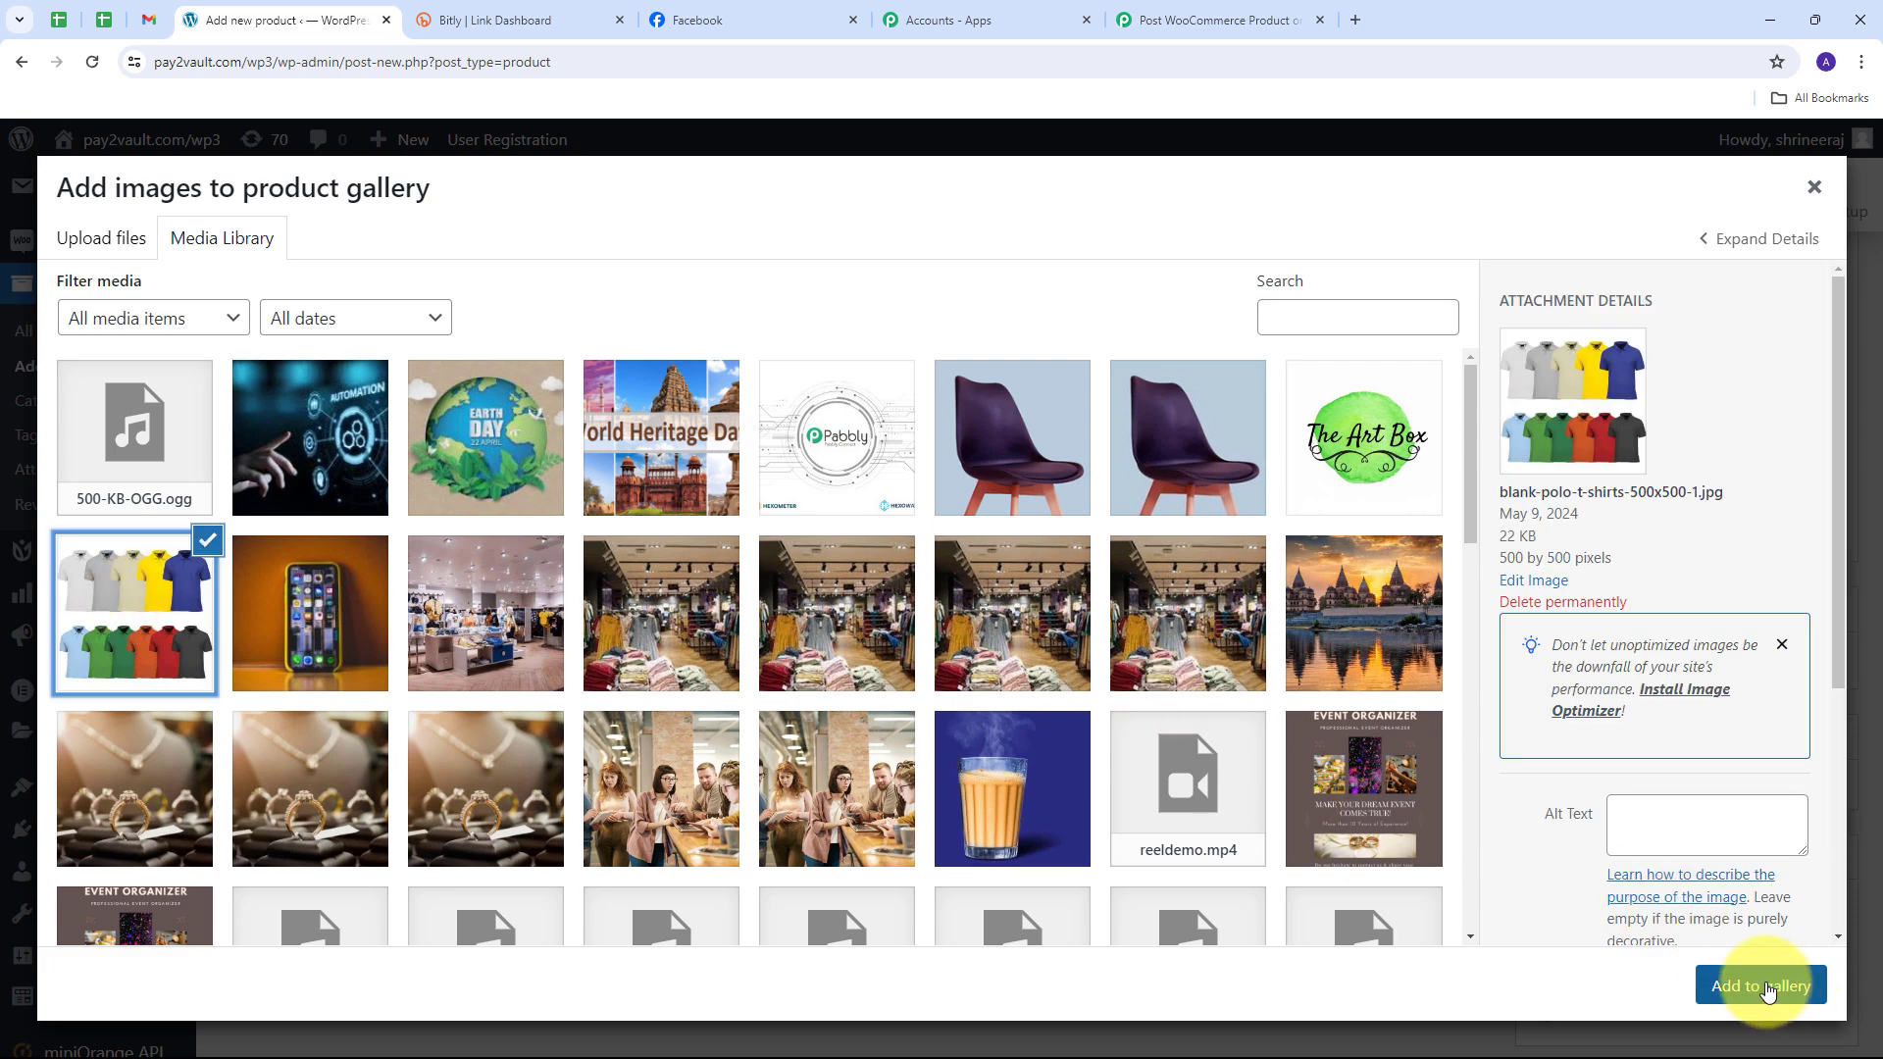
{"action": "left_click", "coordinate": [1766, 988]}
{"action": "scroll", "coordinate": [1716, 700], "scroll_direction": "down", "scroll_amount": 2}
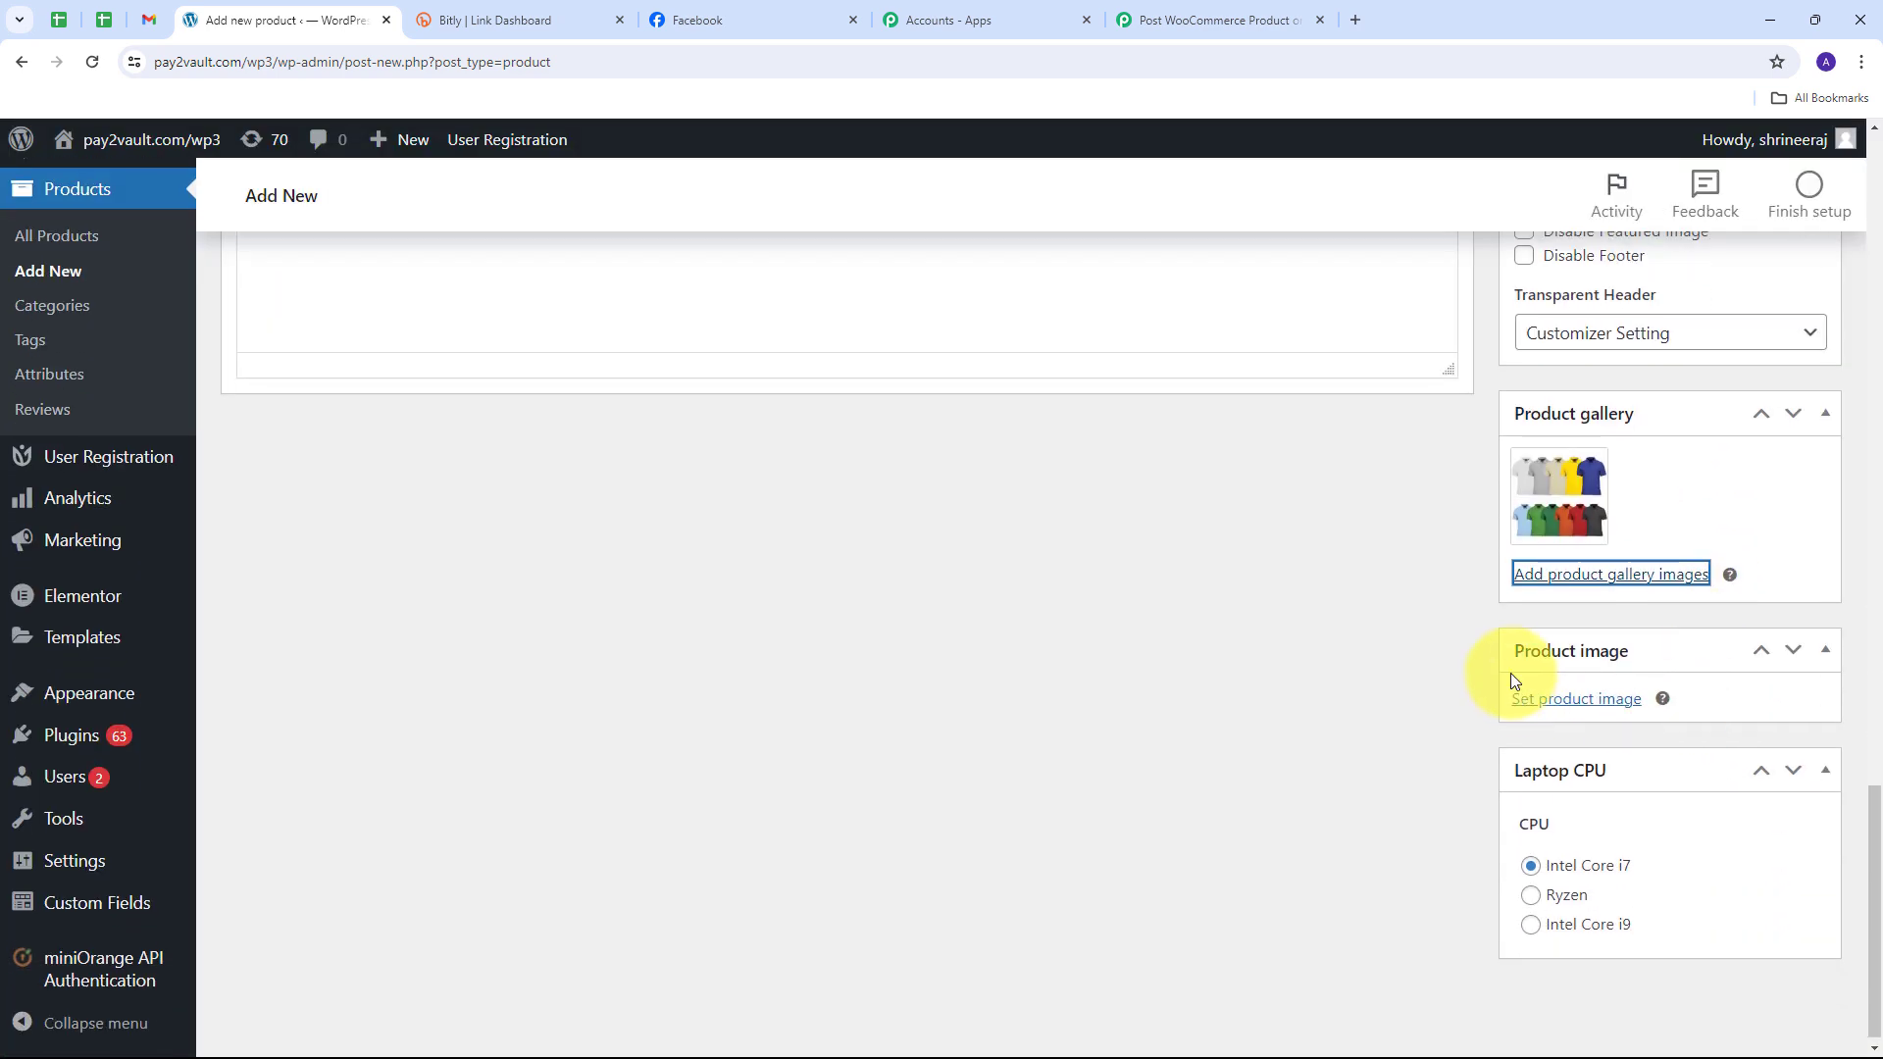
Step: Set the same polo picture as the main product image and publish the product
{"action": "left_click", "coordinate": [1563, 700]}
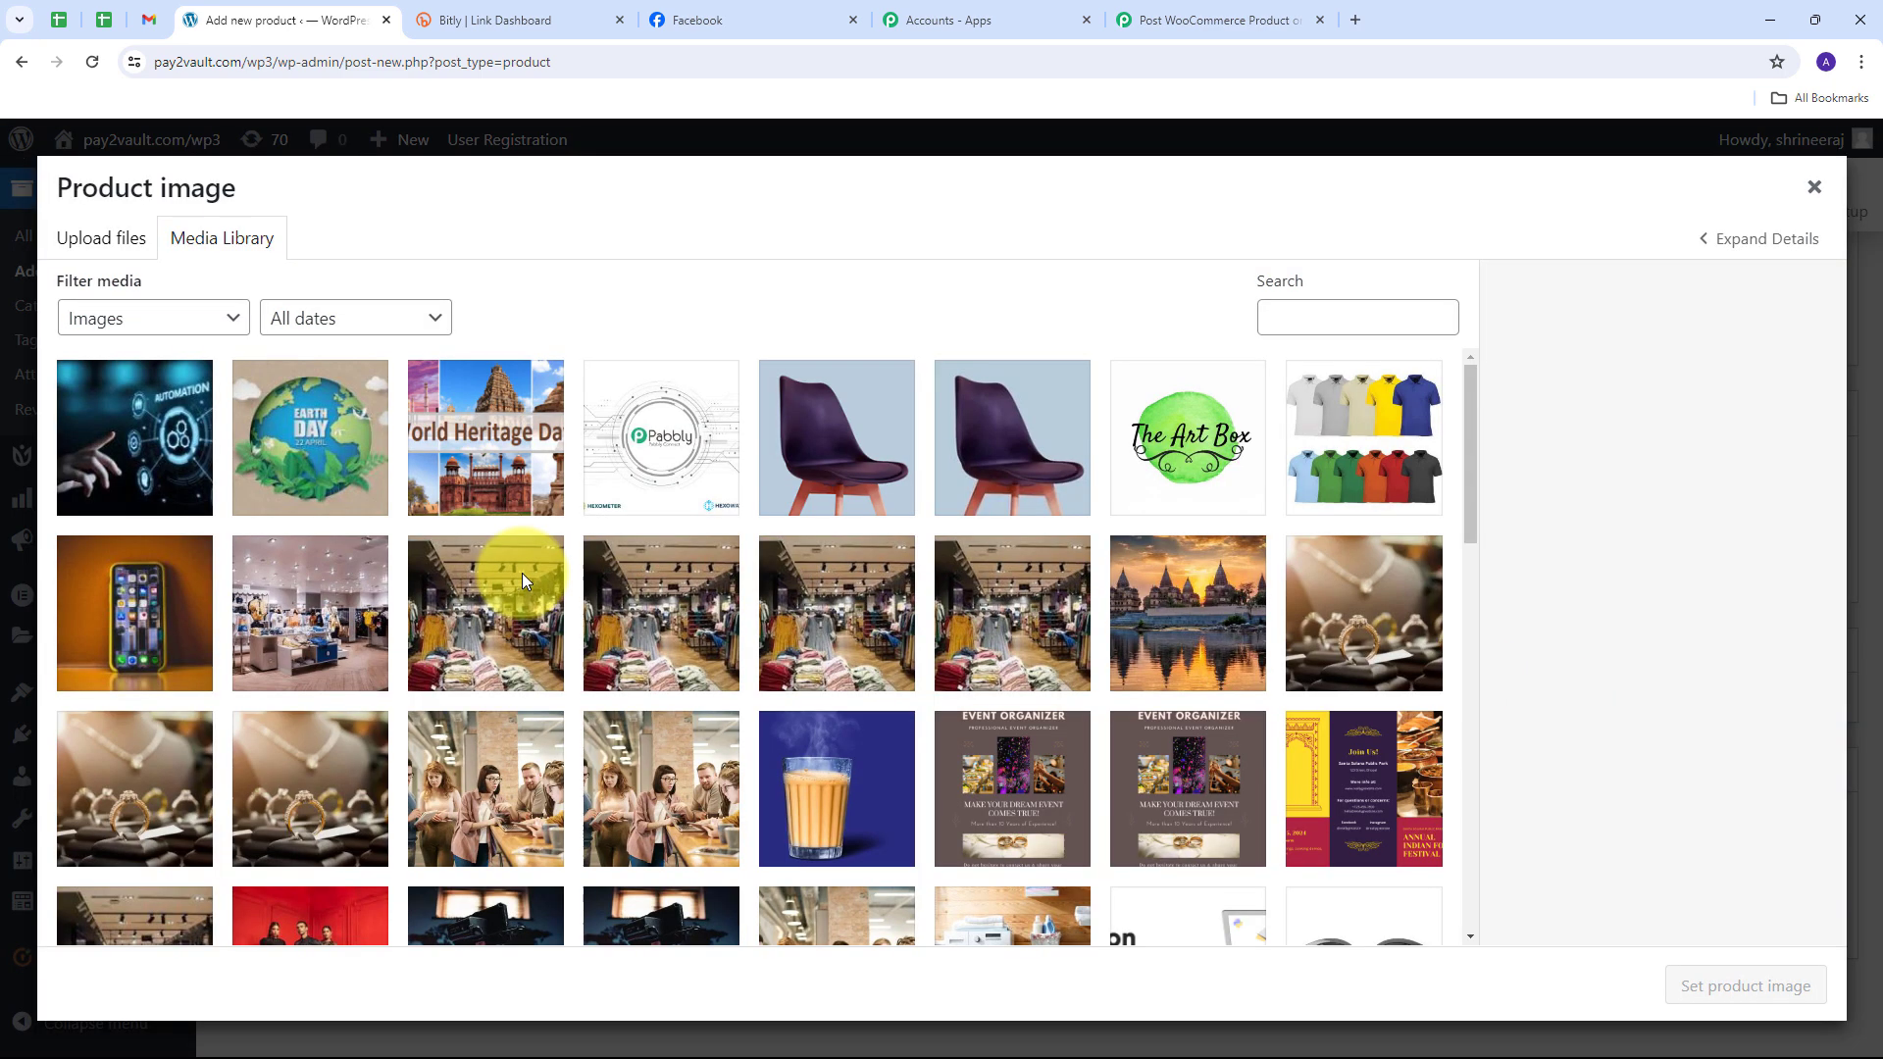
{"action": "left_click", "coordinate": [1318, 478]}
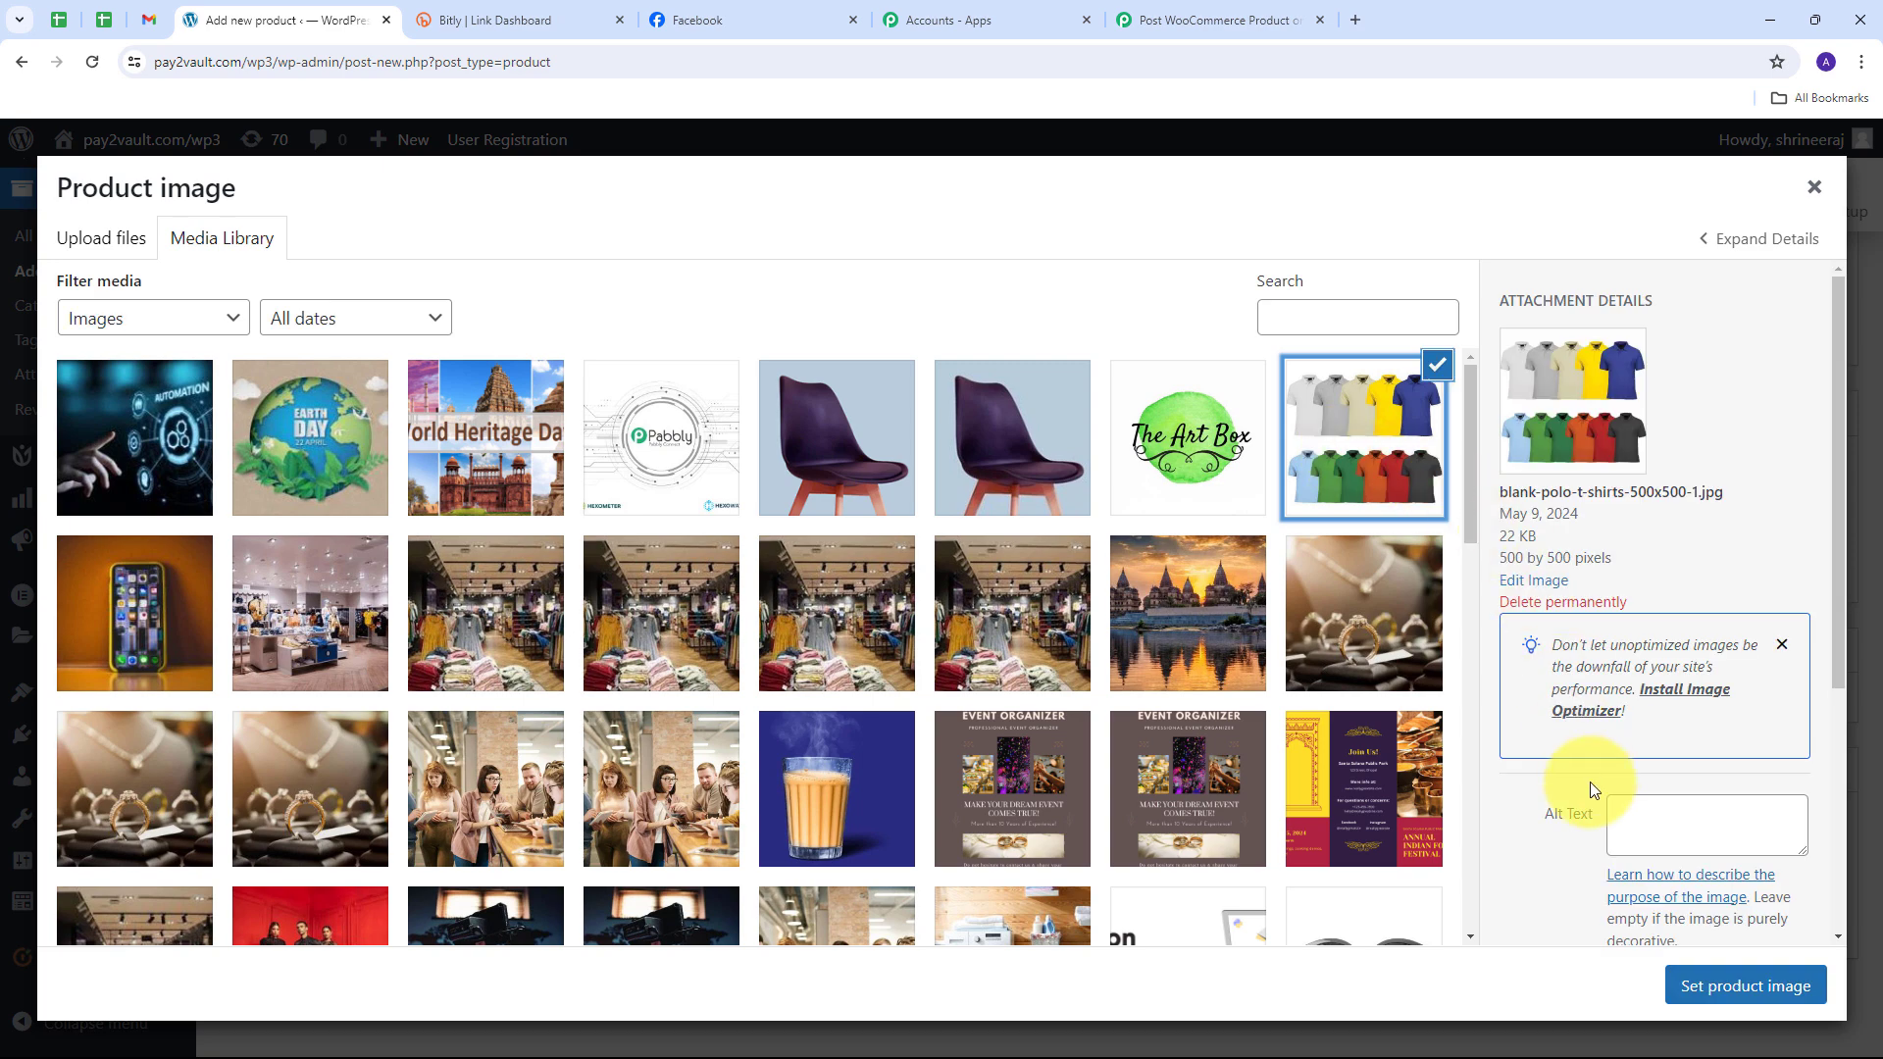
{"action": "left_click", "coordinate": [1722, 985]}
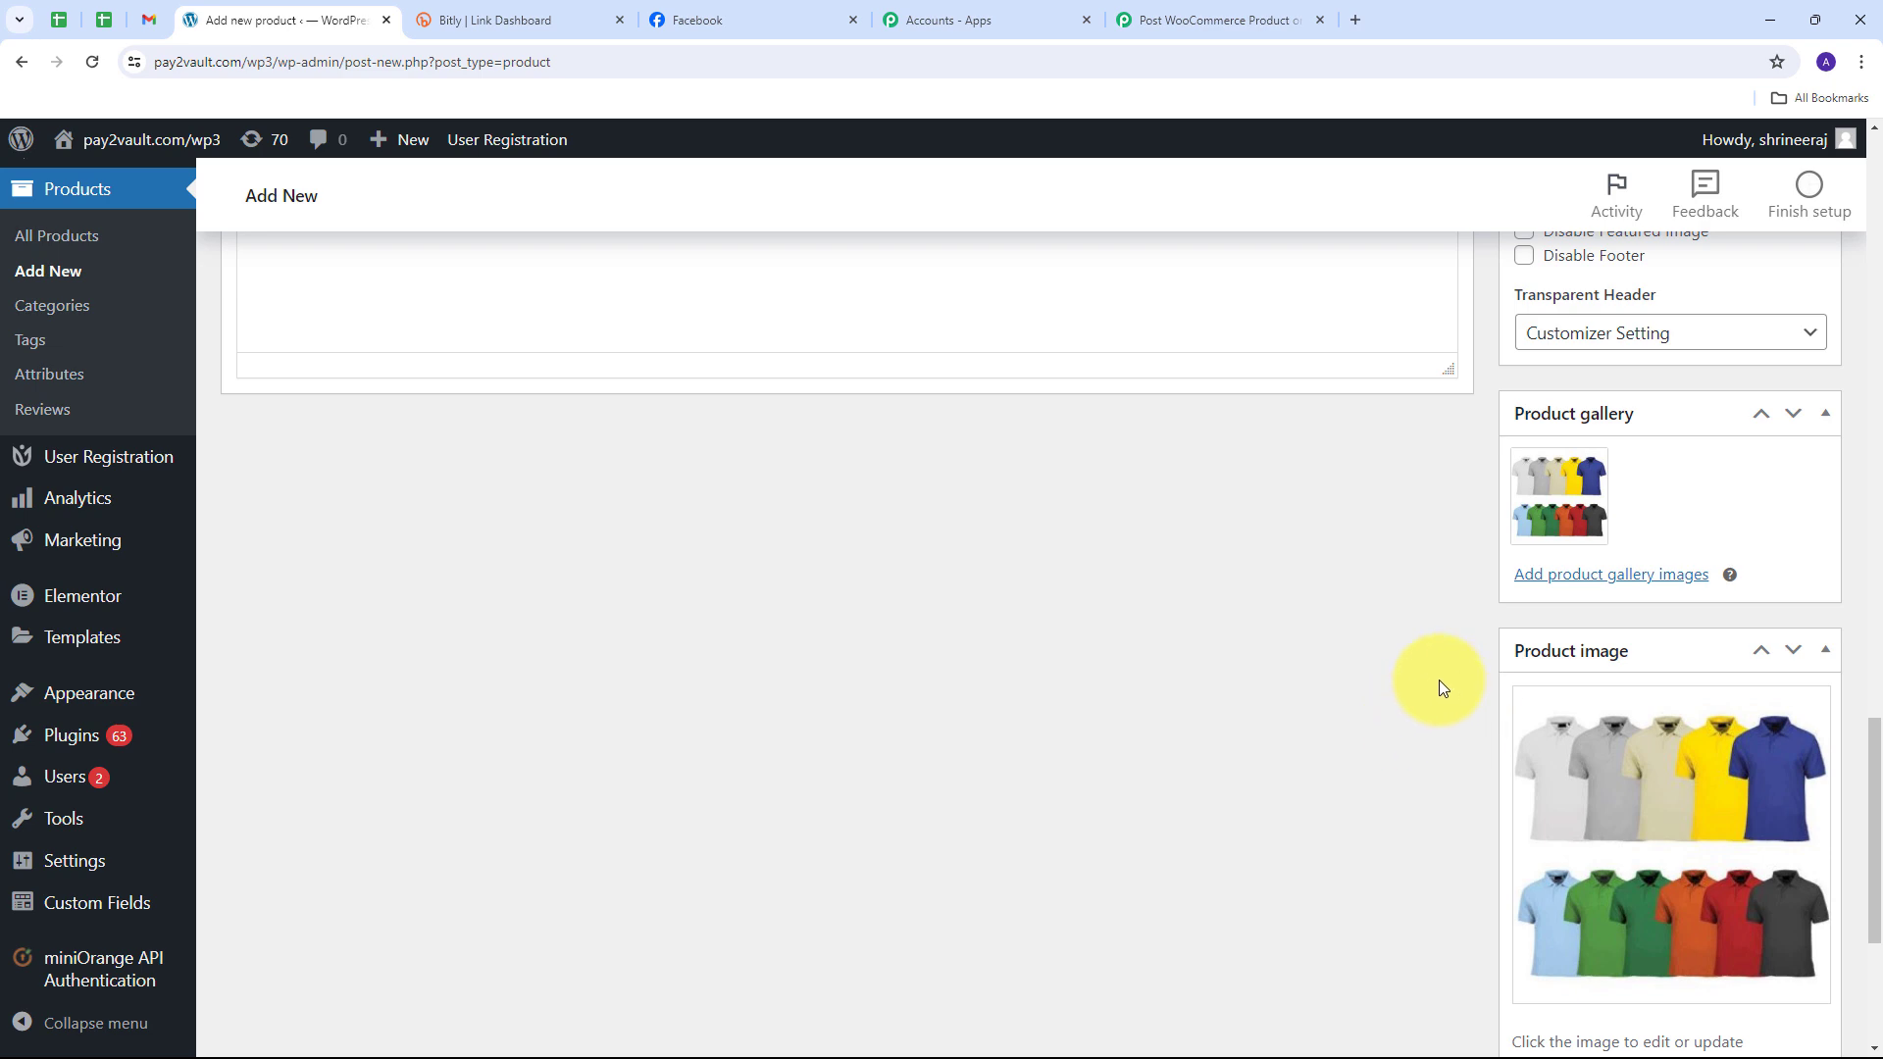
{"action": "scroll", "coordinate": [1439, 680], "scroll_direction": "up", "scroll_amount": 15}
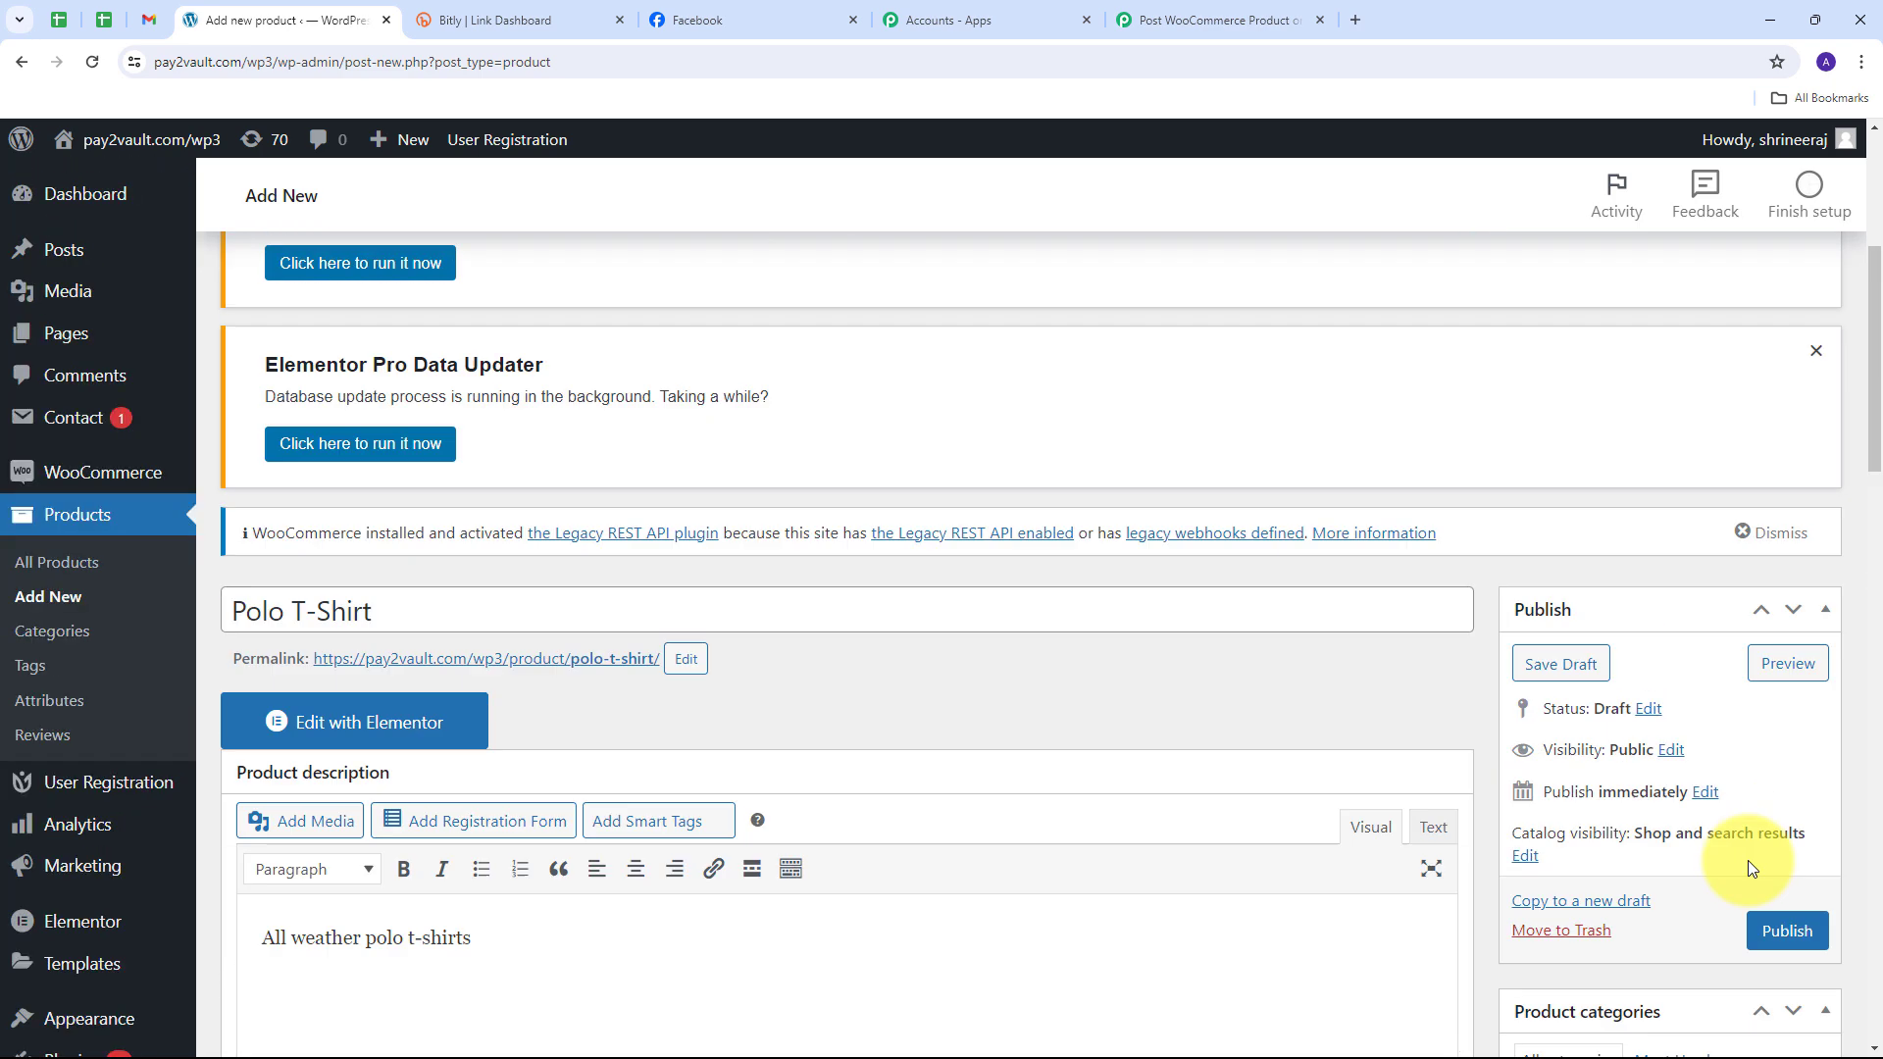
{"action": "left_click", "coordinate": [1785, 932]}
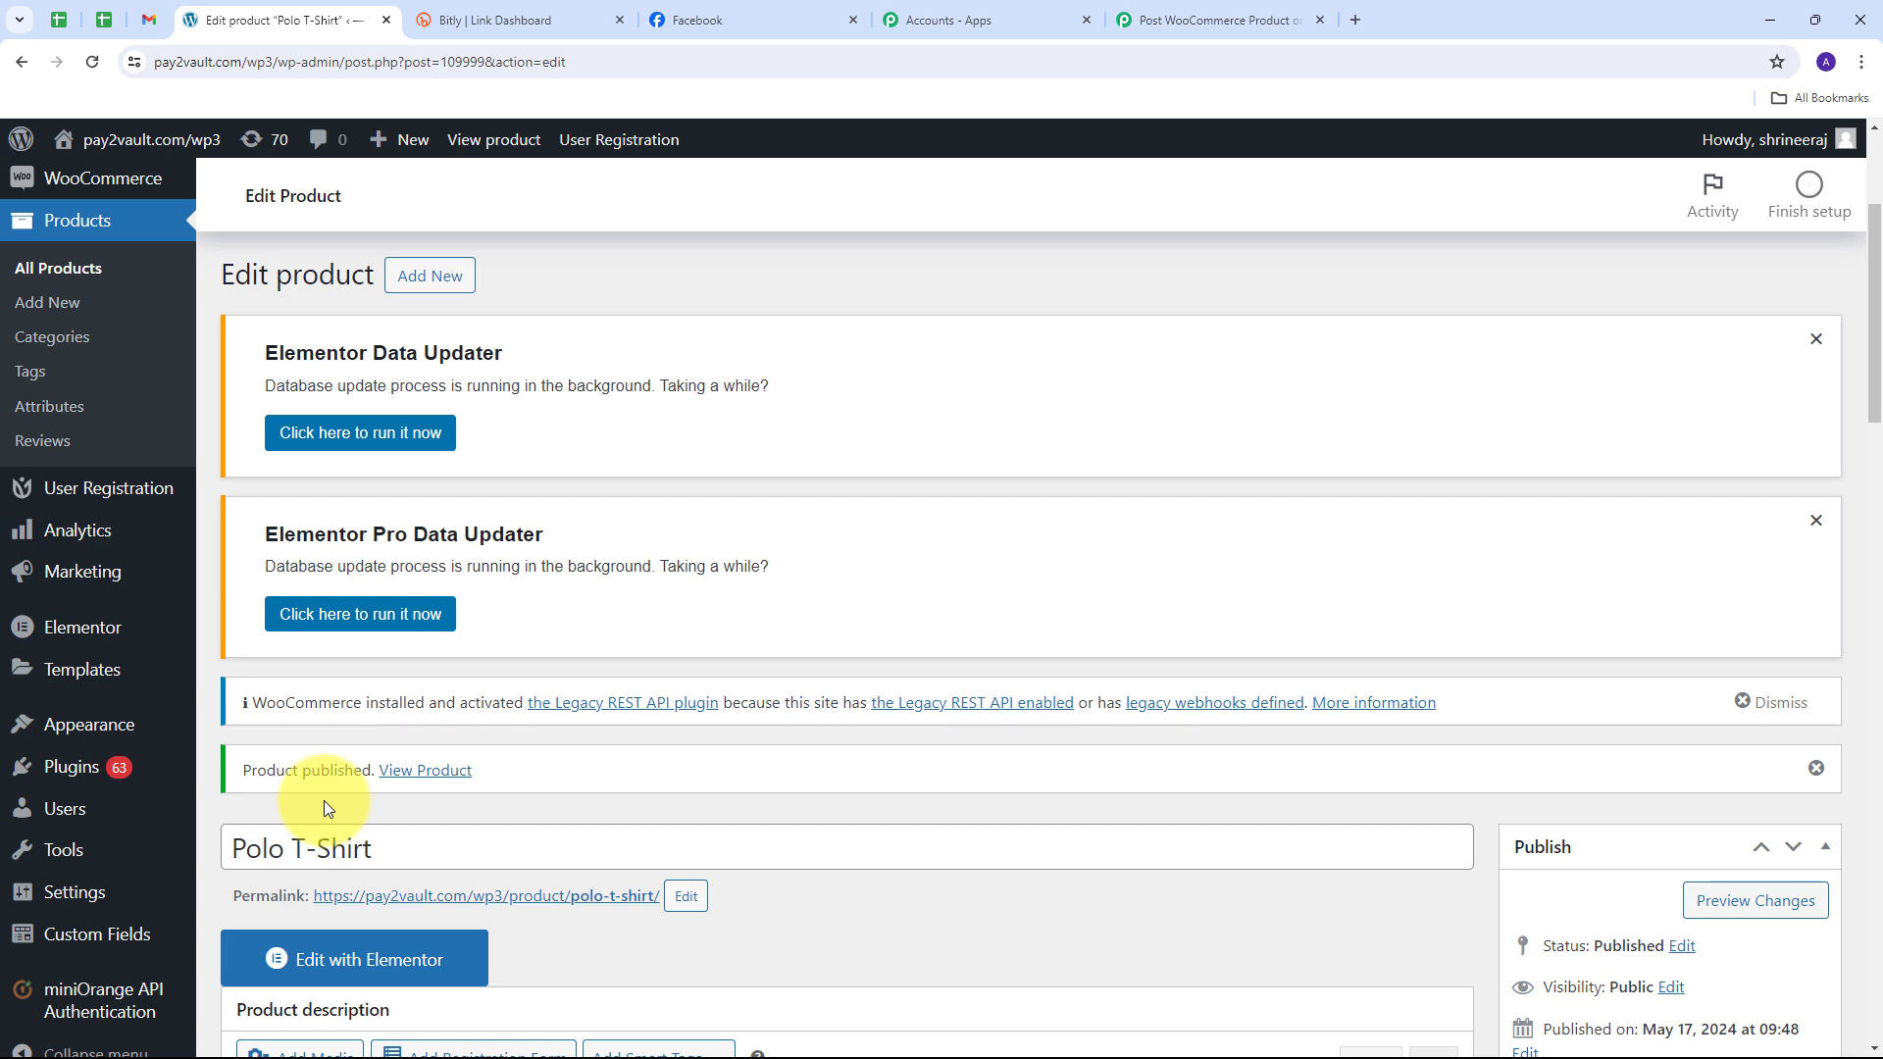
{"action": "left_click", "coordinate": [1237, 11]}
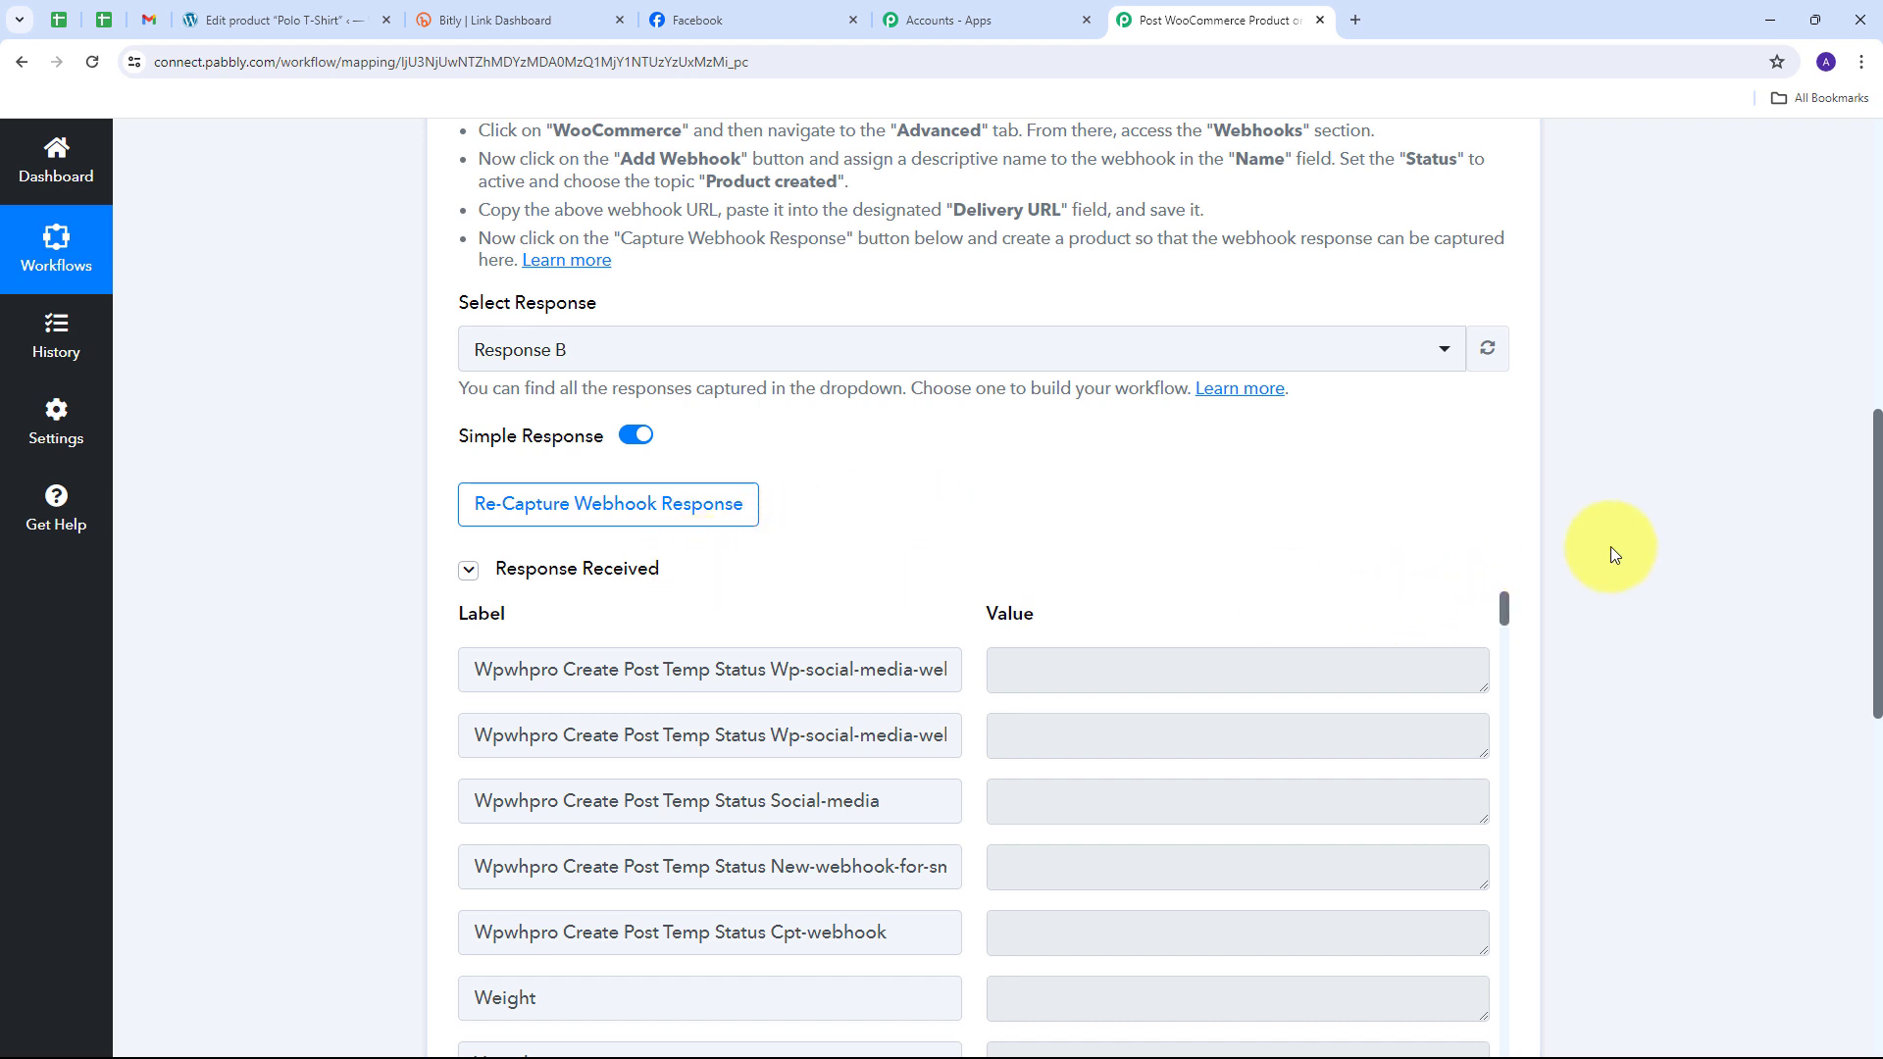
{"action": "scroll", "coordinate": [1608, 490], "scroll_direction": "down", "scroll_amount": 4}
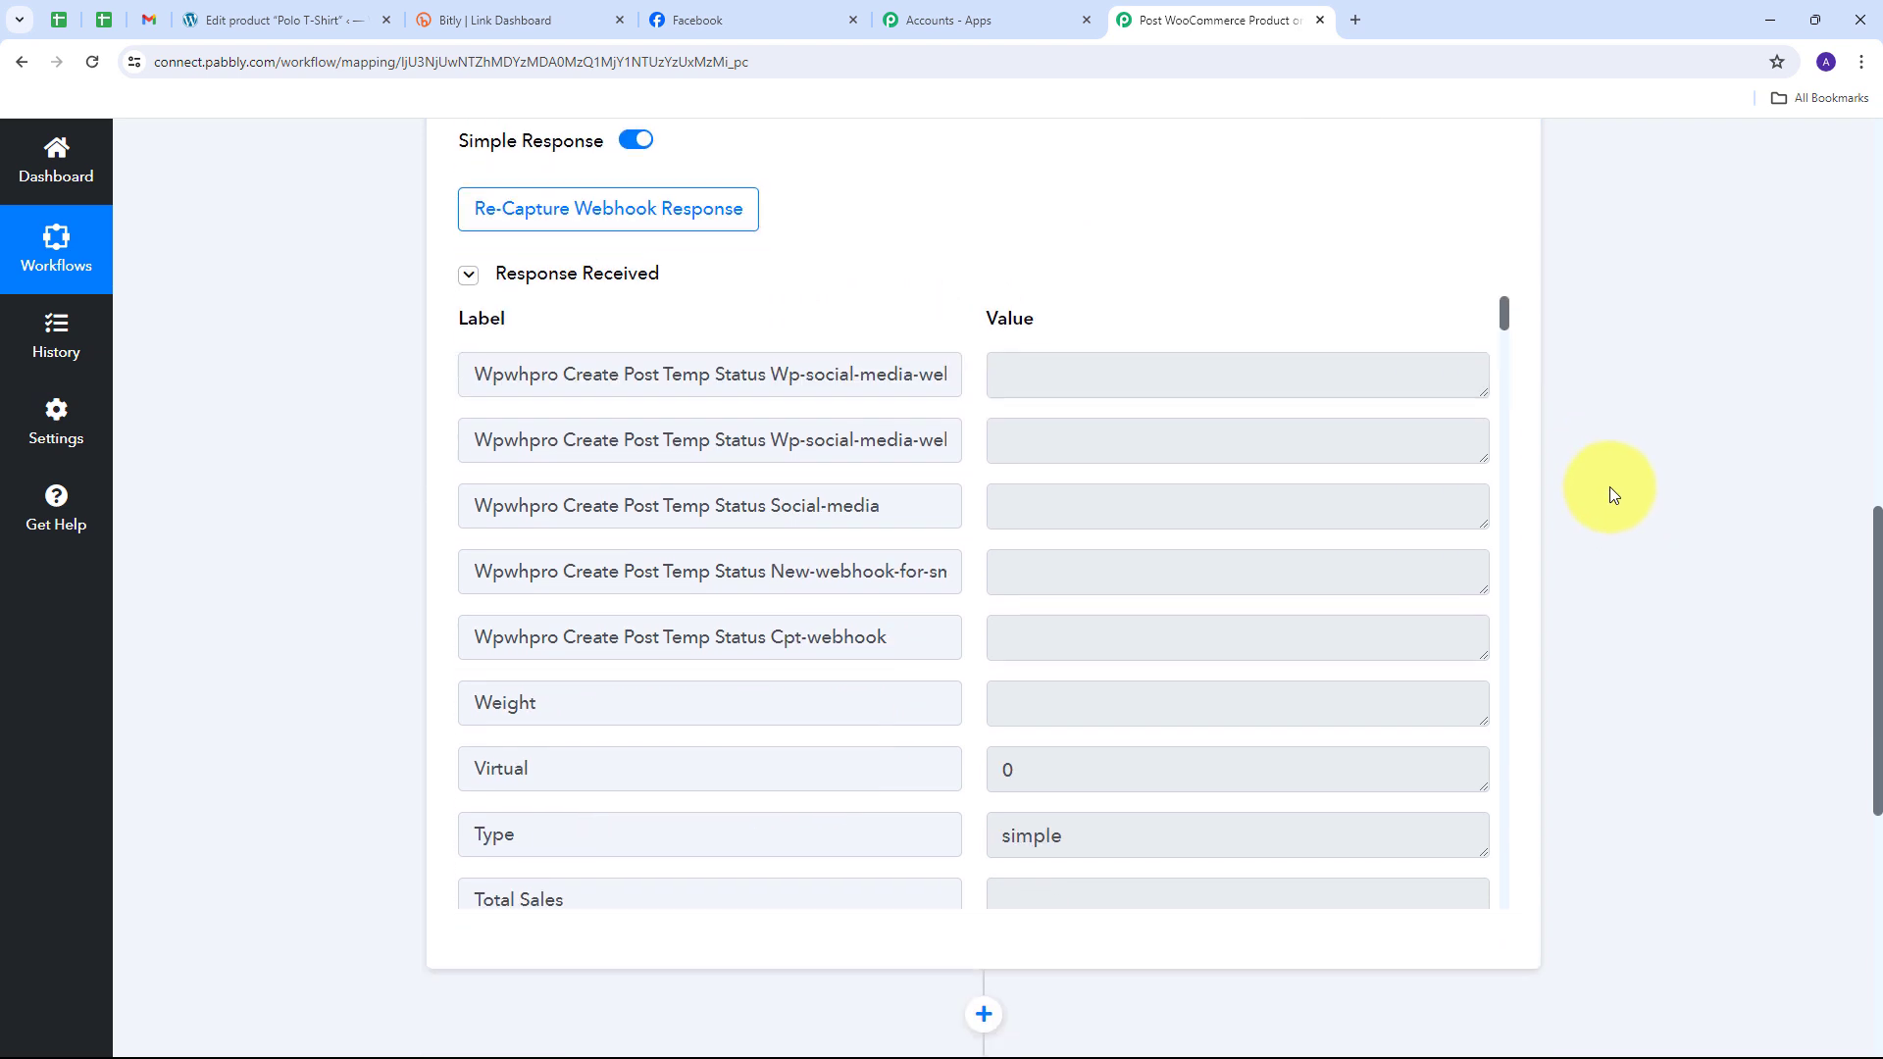
{"action": "scroll", "coordinate": [1203, 391], "scroll_direction": "down", "scroll_amount": 8}
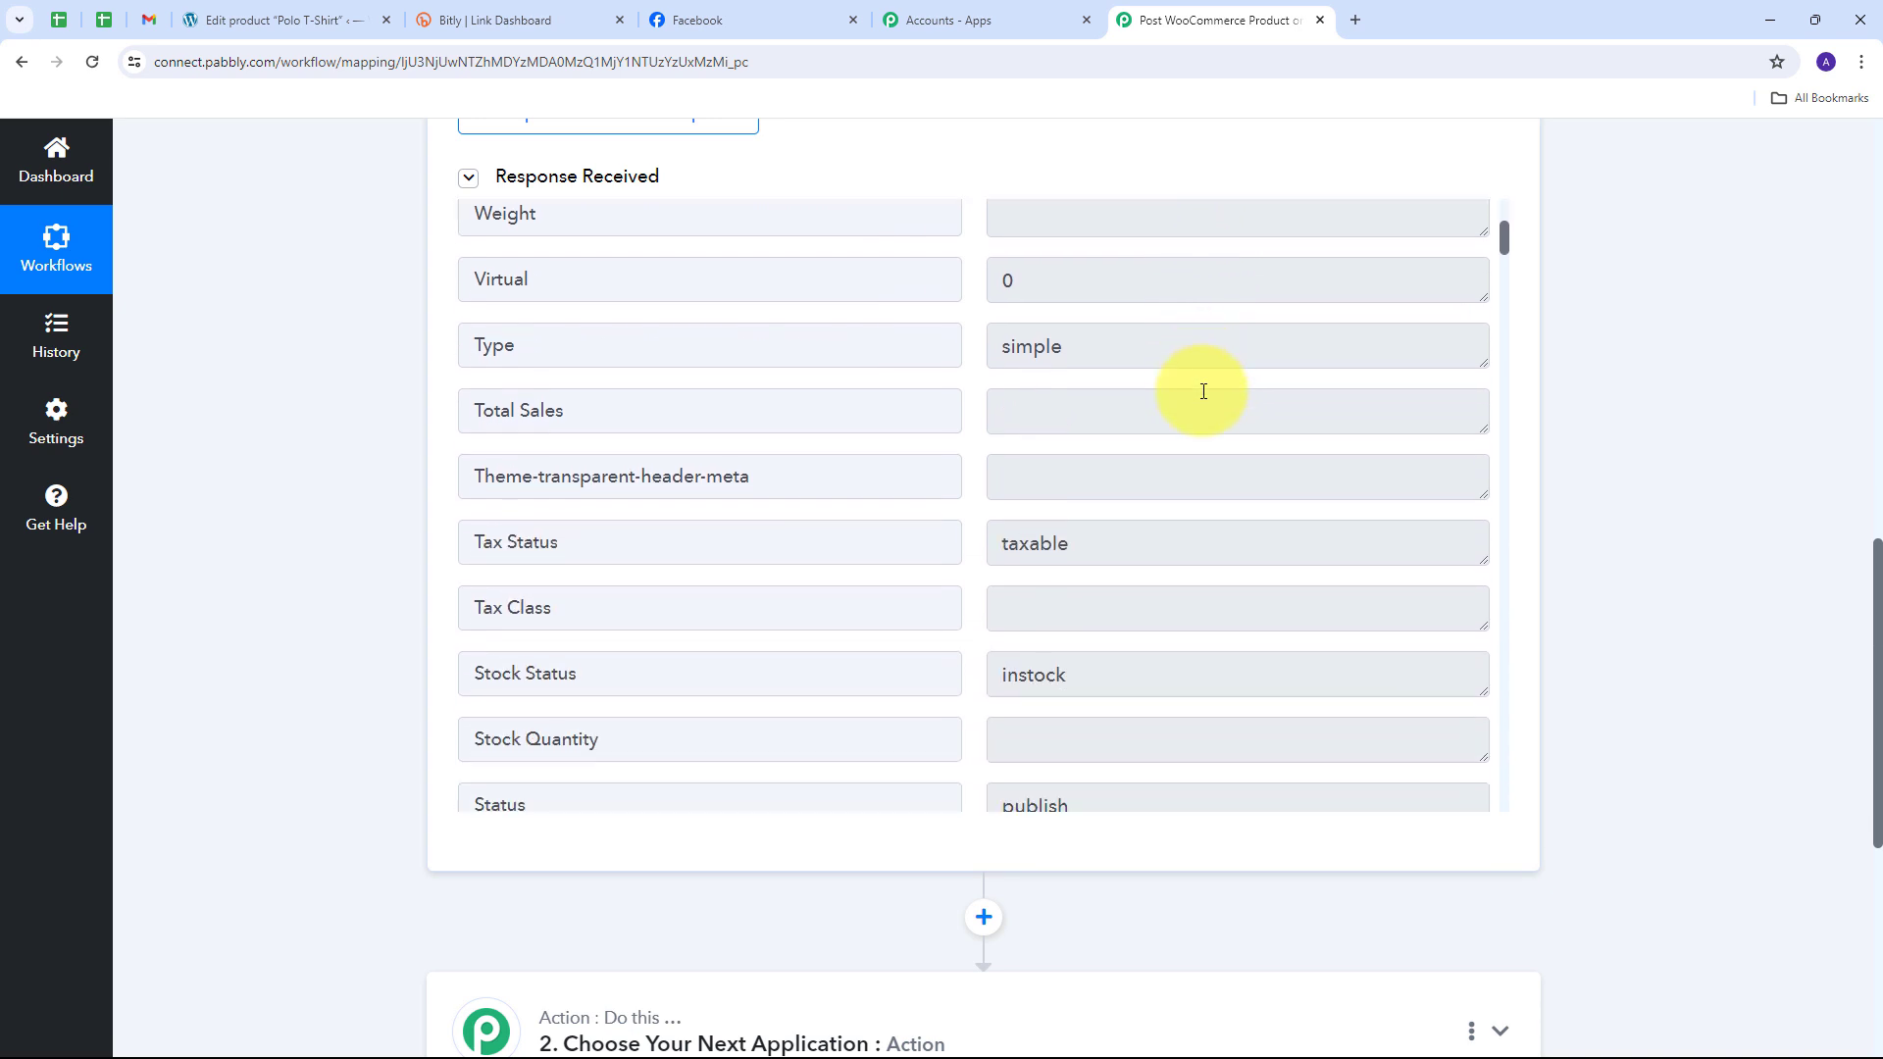
{"action": "scroll", "coordinate": [1203, 391], "scroll_direction": "down", "scroll_amount": 1}
{"action": "left_click", "coordinate": [546, 446]}
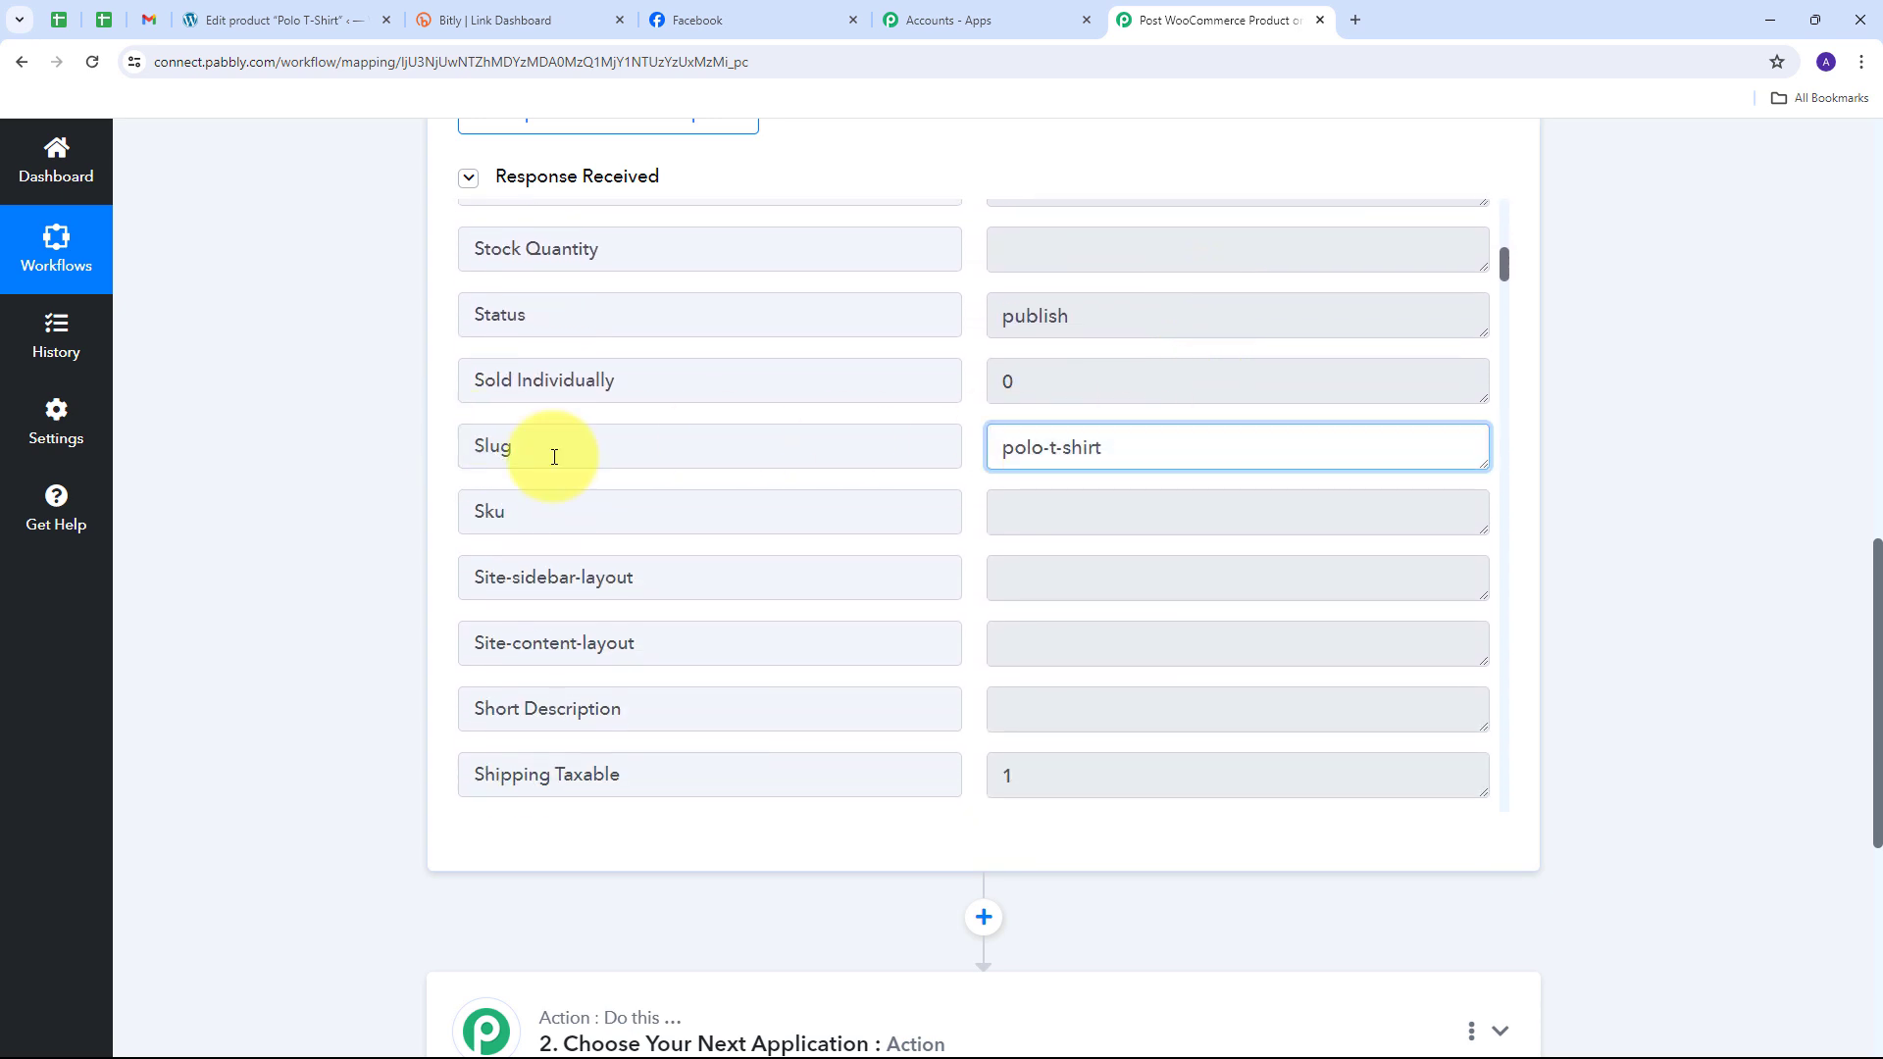
{"action": "key", "text": "ctrl+a"}
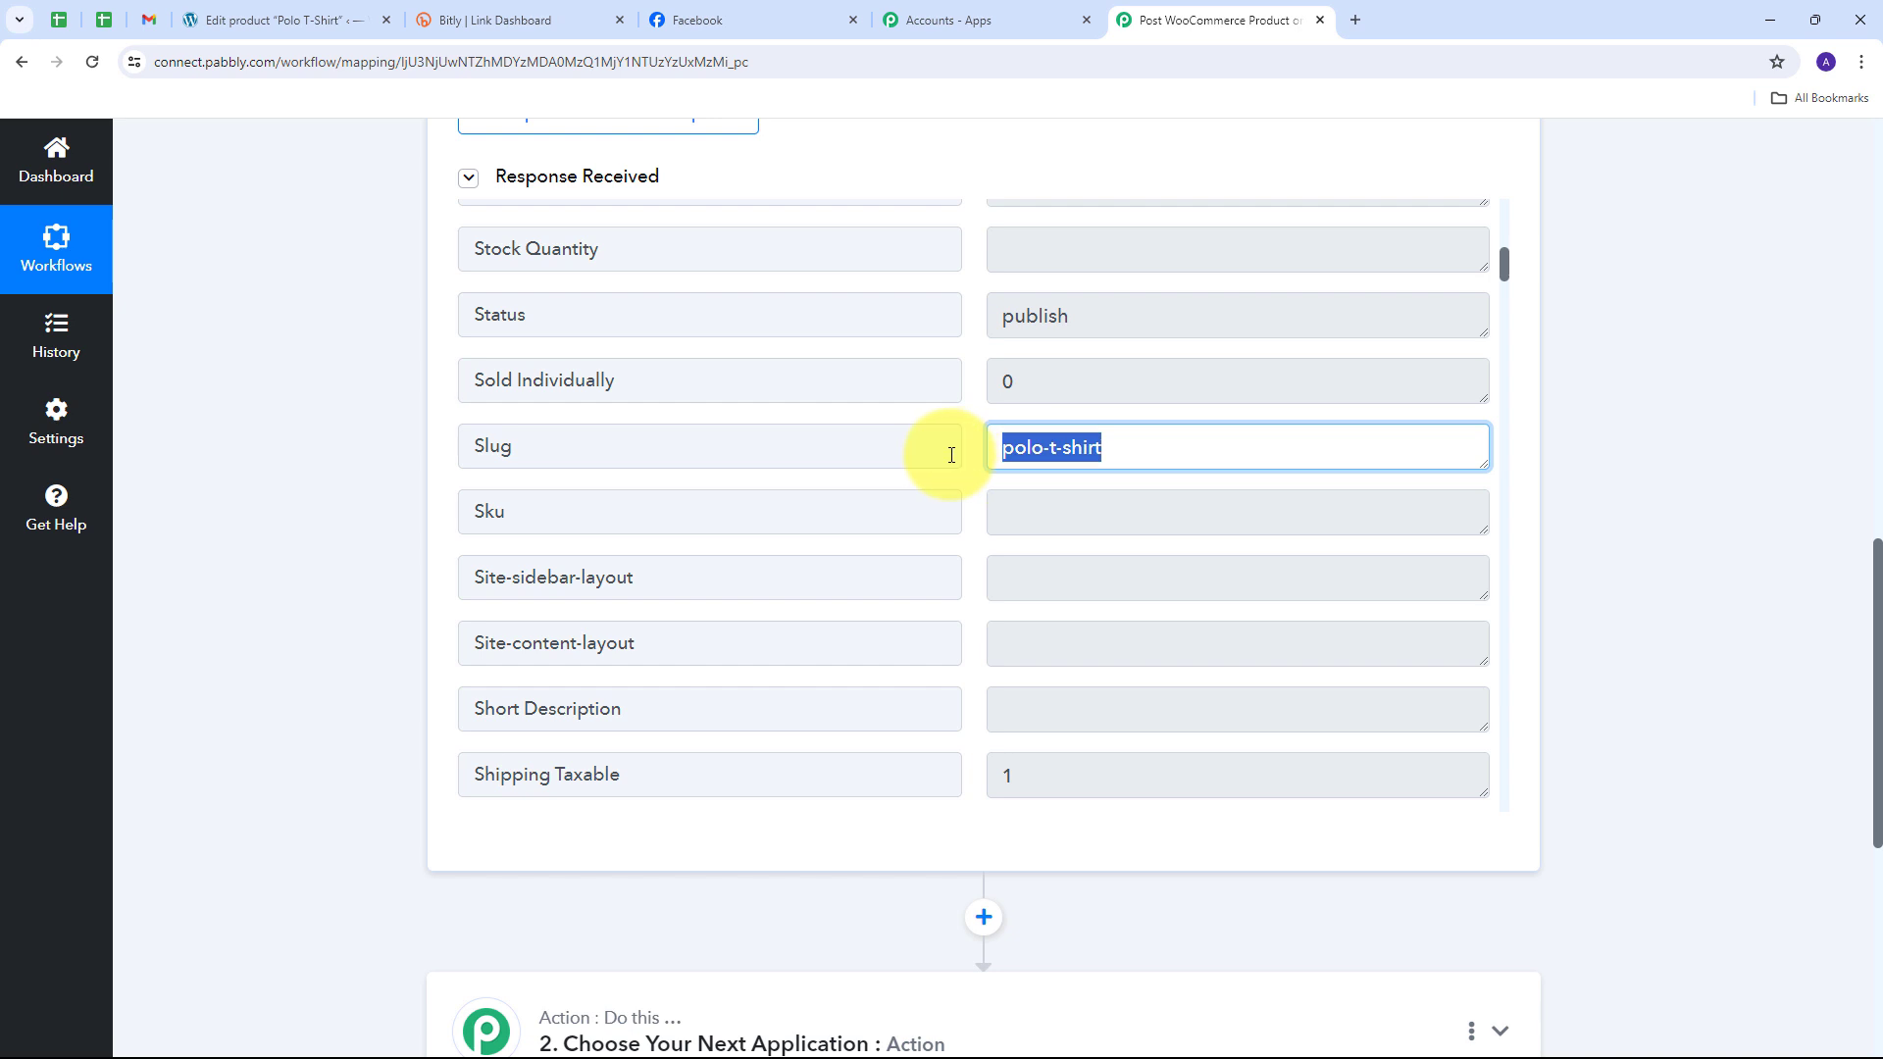
{"action": "scroll", "coordinate": [1039, 475], "scroll_direction": "down", "scroll_amount": 15}
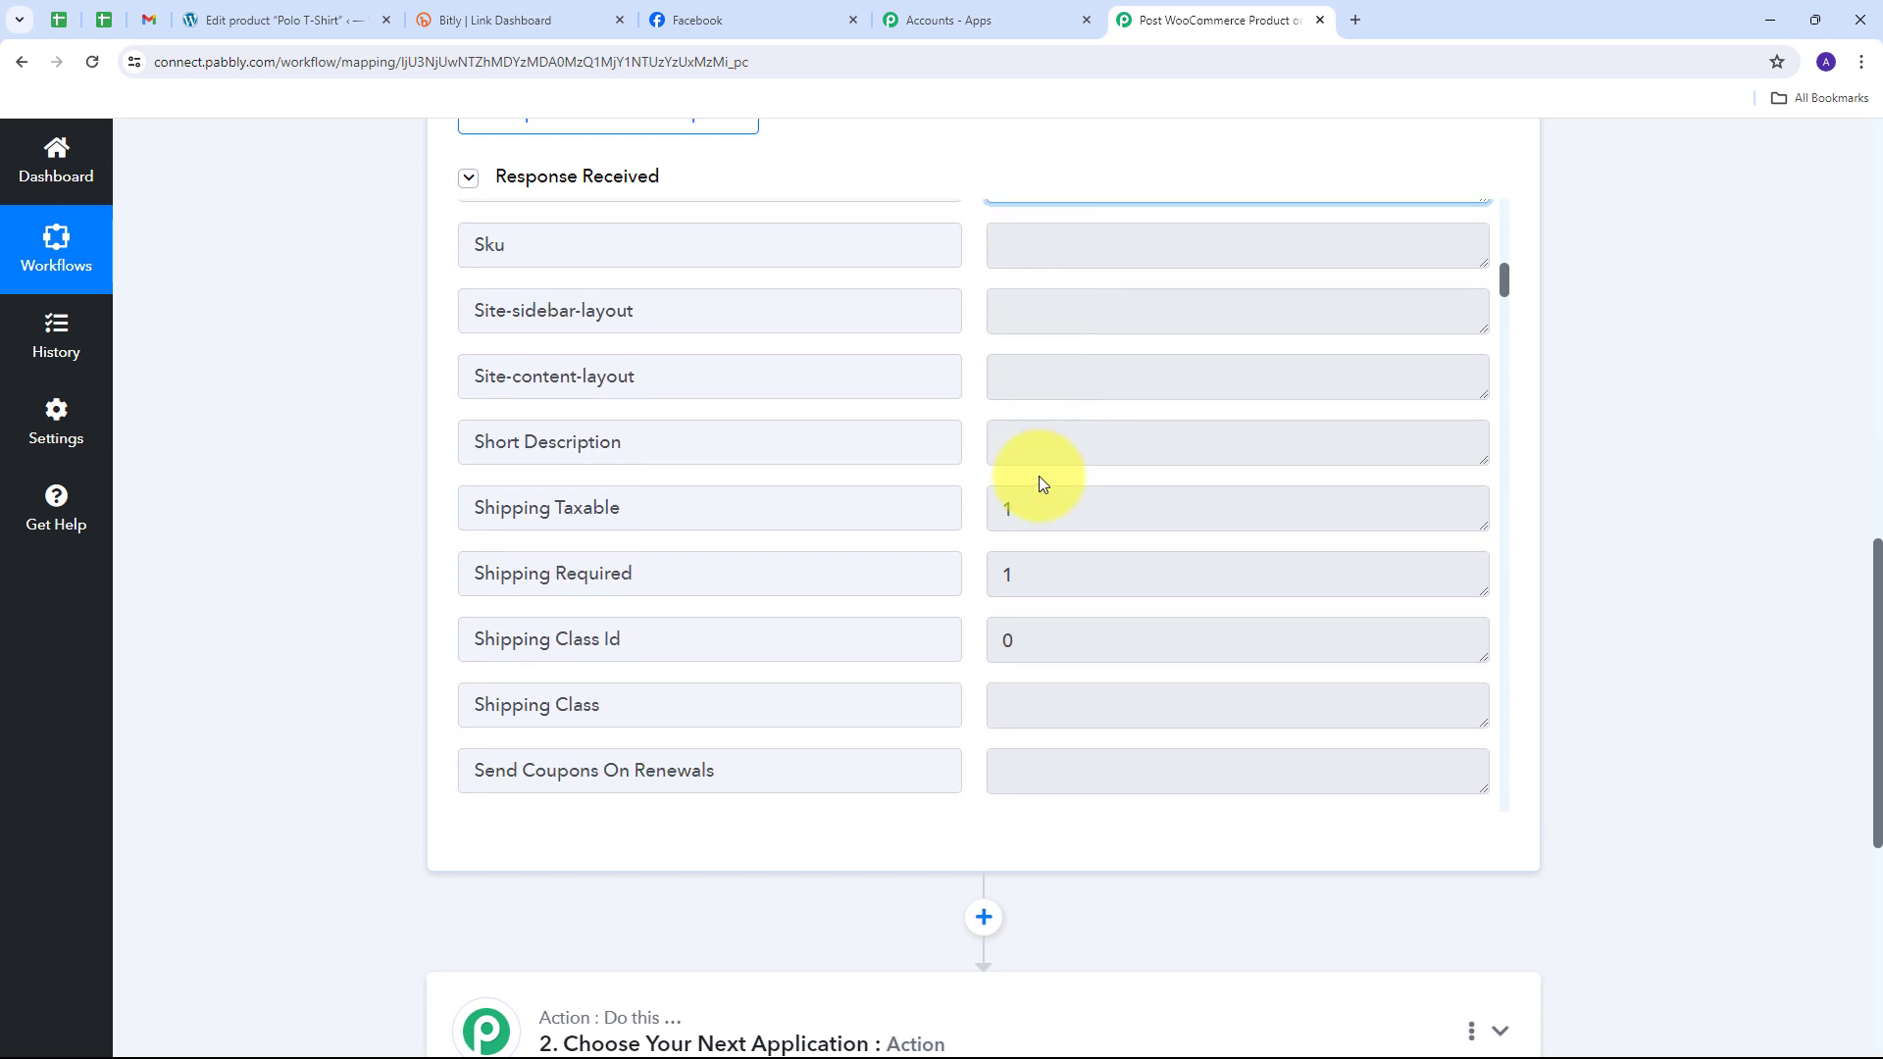
{"action": "left_click", "coordinate": [1092, 516]}
{"action": "key", "text": "ctrl+a"}
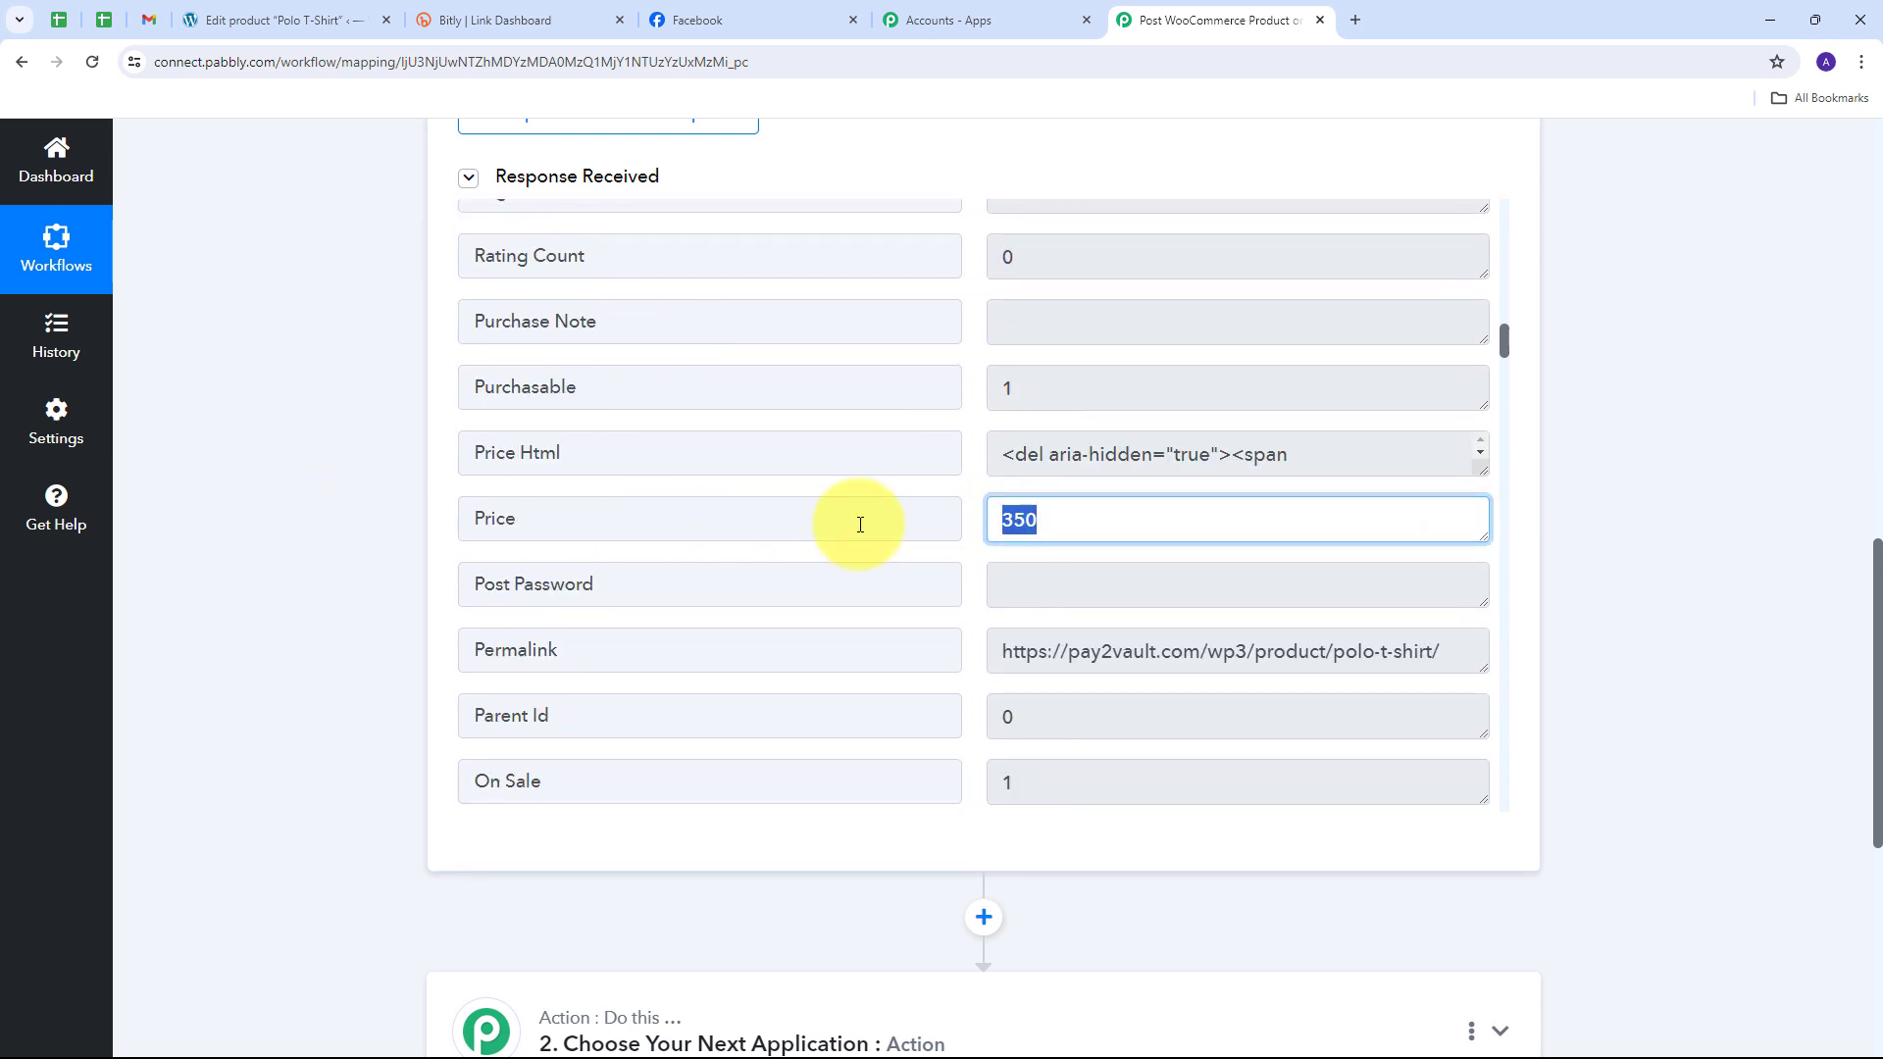
{"action": "scroll", "coordinate": [1042, 538], "scroll_direction": "down", "scroll_amount": 3}
{"action": "scroll", "coordinate": [1151, 546], "scroll_direction": "down", "scroll_amount": 2}
{"action": "left_click", "coordinate": [1157, 546]}
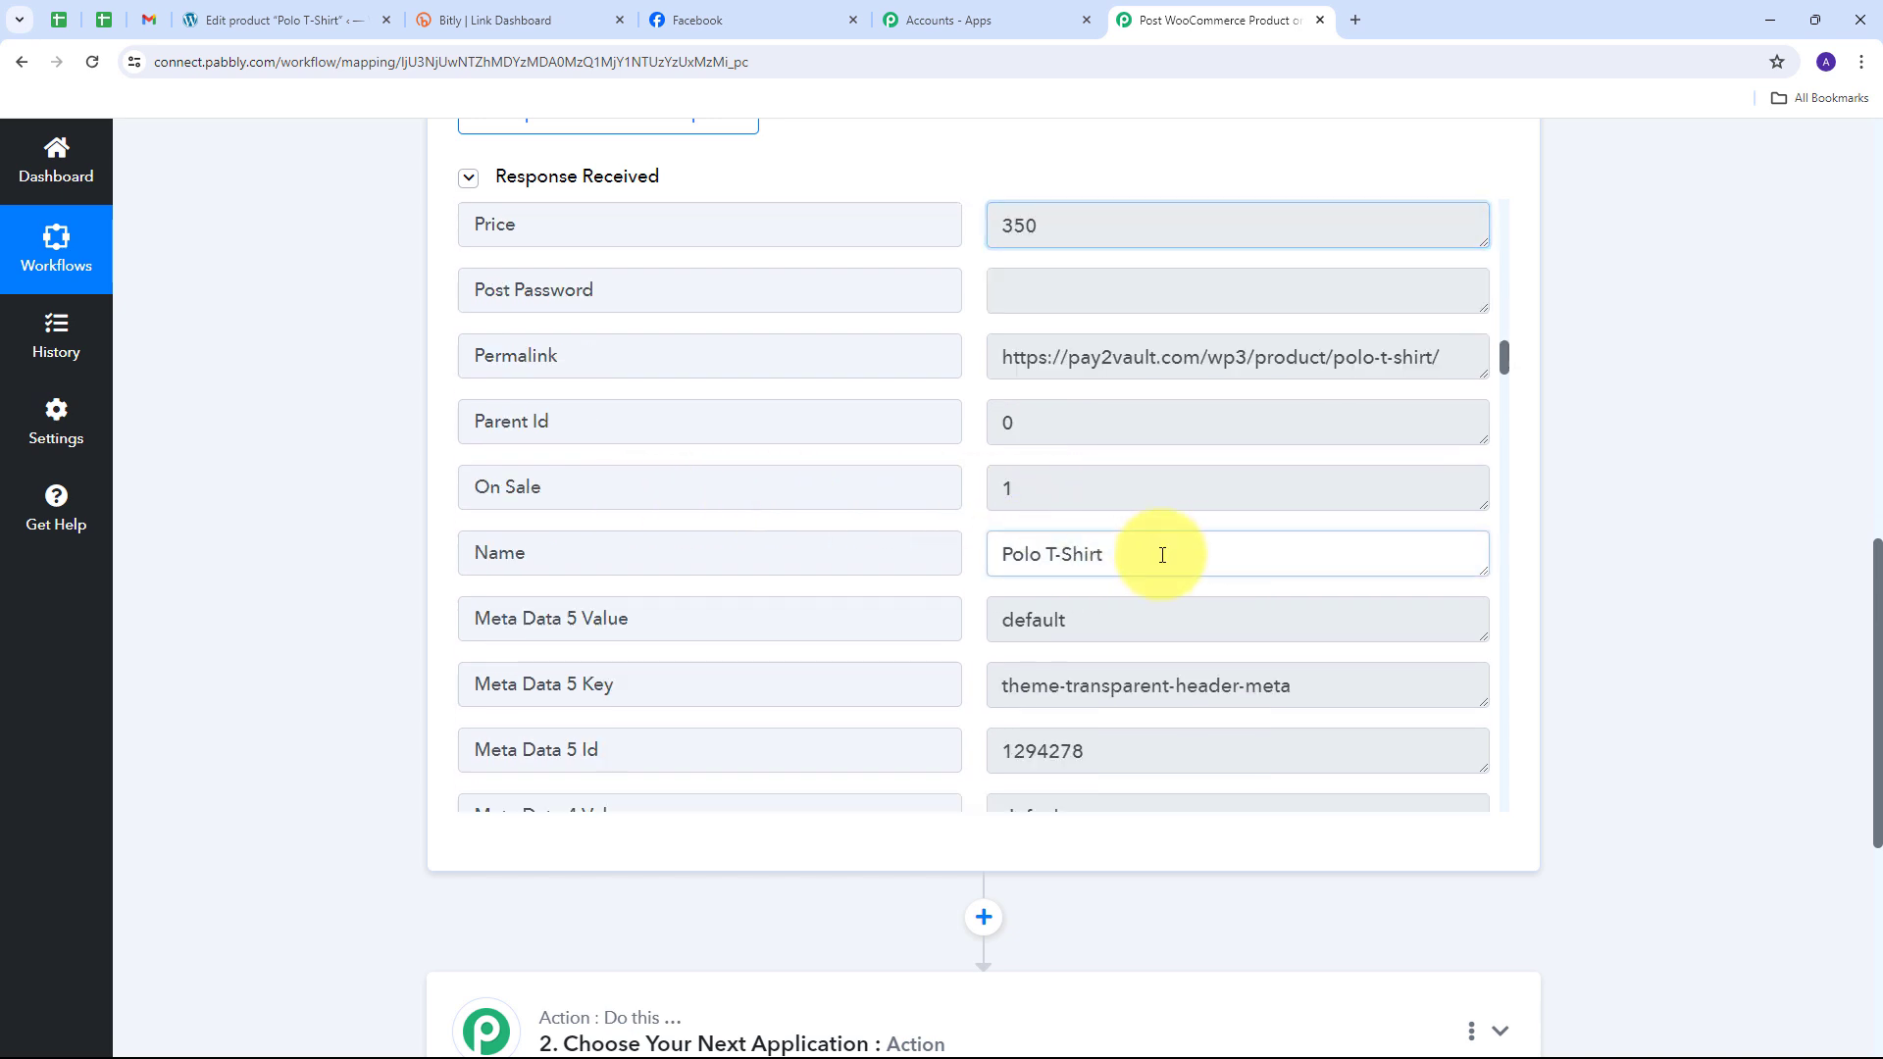
{"action": "key", "text": "ctrl+a"}
{"action": "scroll", "coordinate": [1157, 533], "scroll_direction": "down", "scroll_amount": 2}
{"action": "scroll", "coordinate": [1158, 533], "scroll_direction": "down", "scroll_amount": 15}
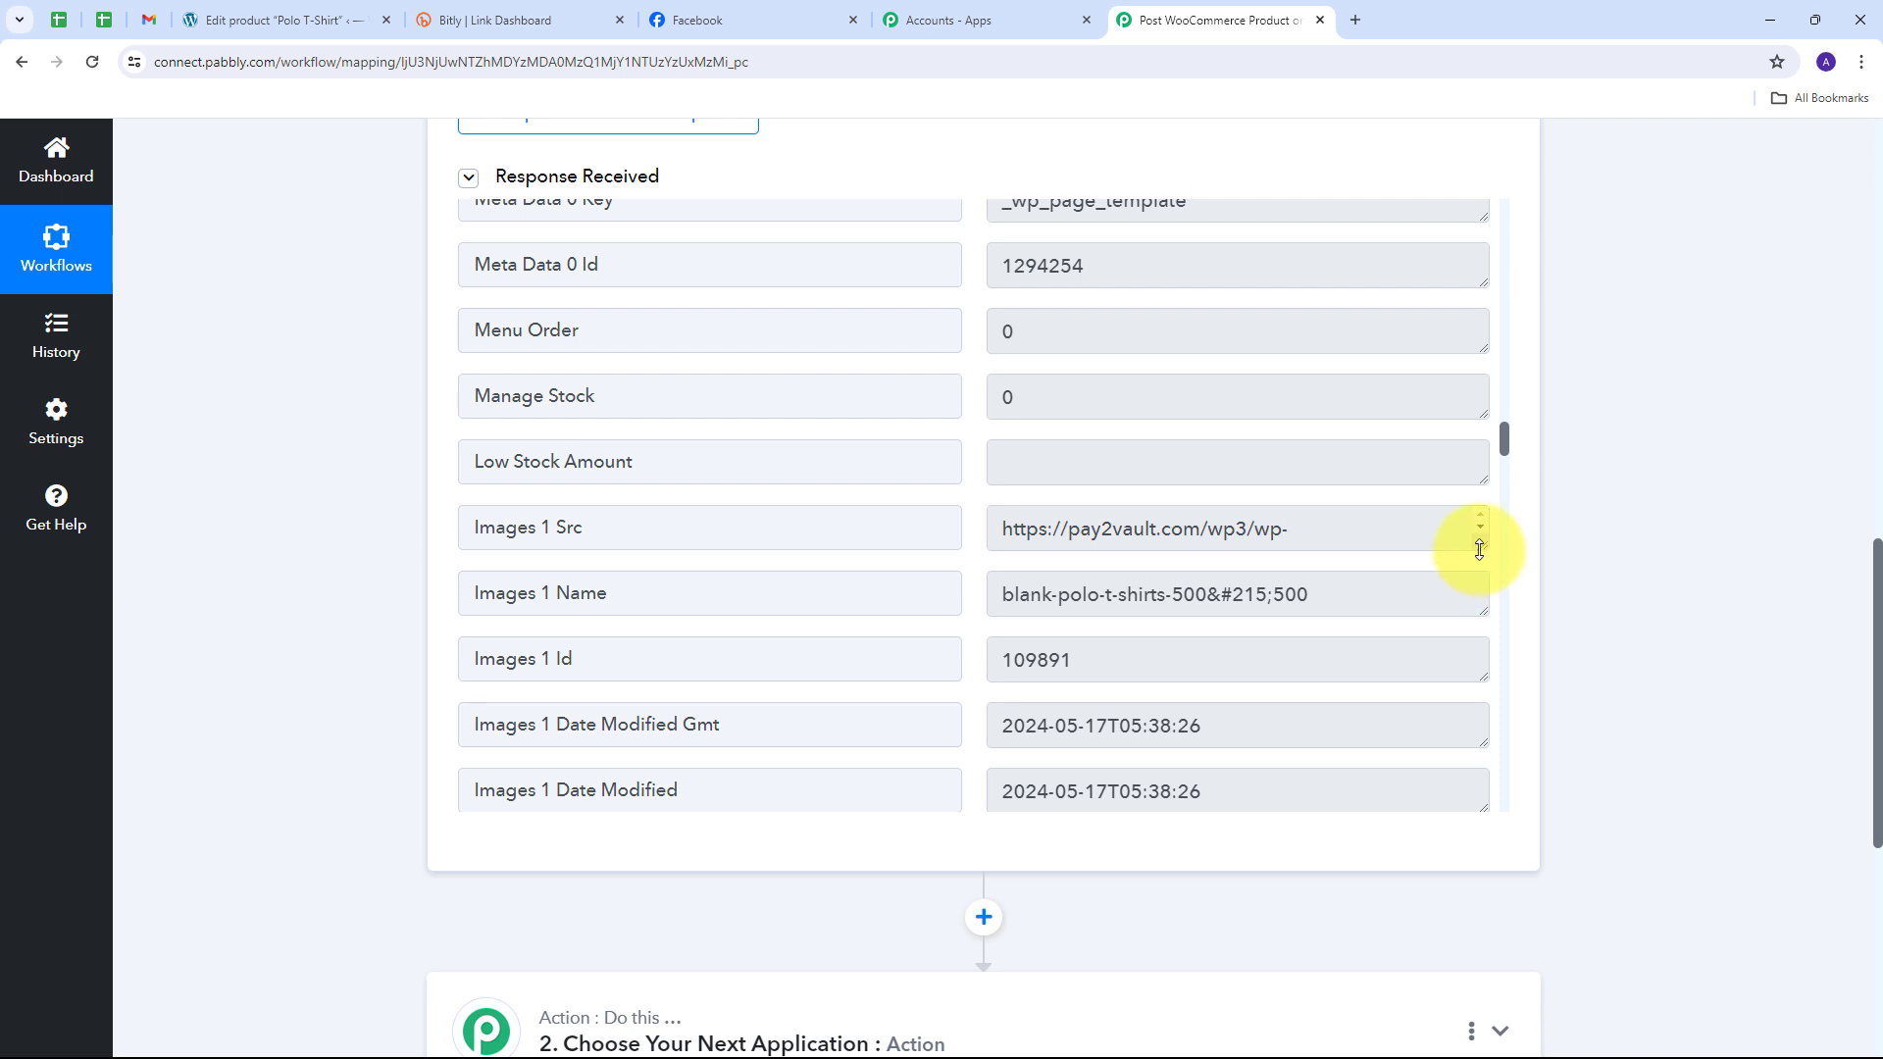
{"action": "left_click_drag", "start_coordinate": [1479, 549], "coordinate": [1479, 618]}
{"action": "left_click_drag", "start_coordinate": [1218, 588], "coordinate": [982, 541]}
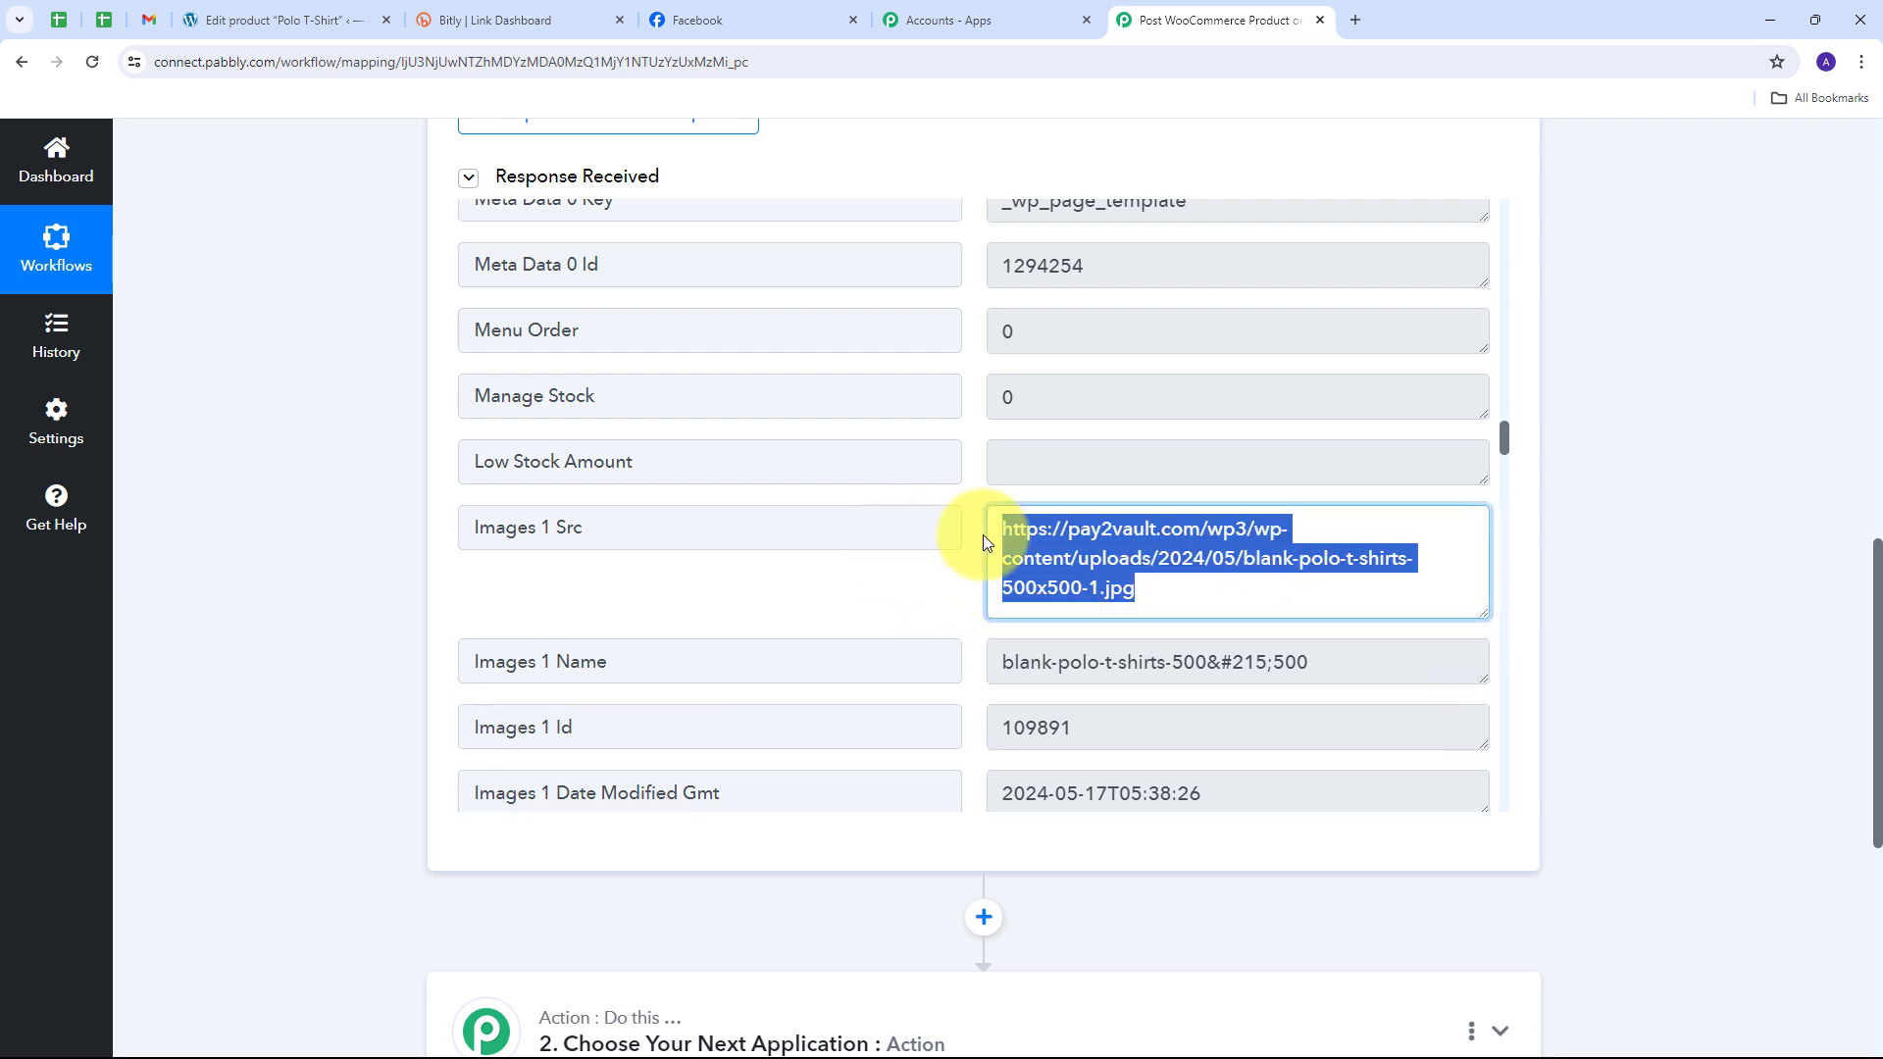
{"action": "scroll", "coordinate": [982, 537], "scroll_direction": "down", "scroll_amount": 2}
{"action": "left_click_drag", "start_coordinate": [1312, 467], "coordinate": [862, 474]}
{"action": "left_click_drag", "start_coordinate": [1078, 533], "coordinate": [863, 550]}
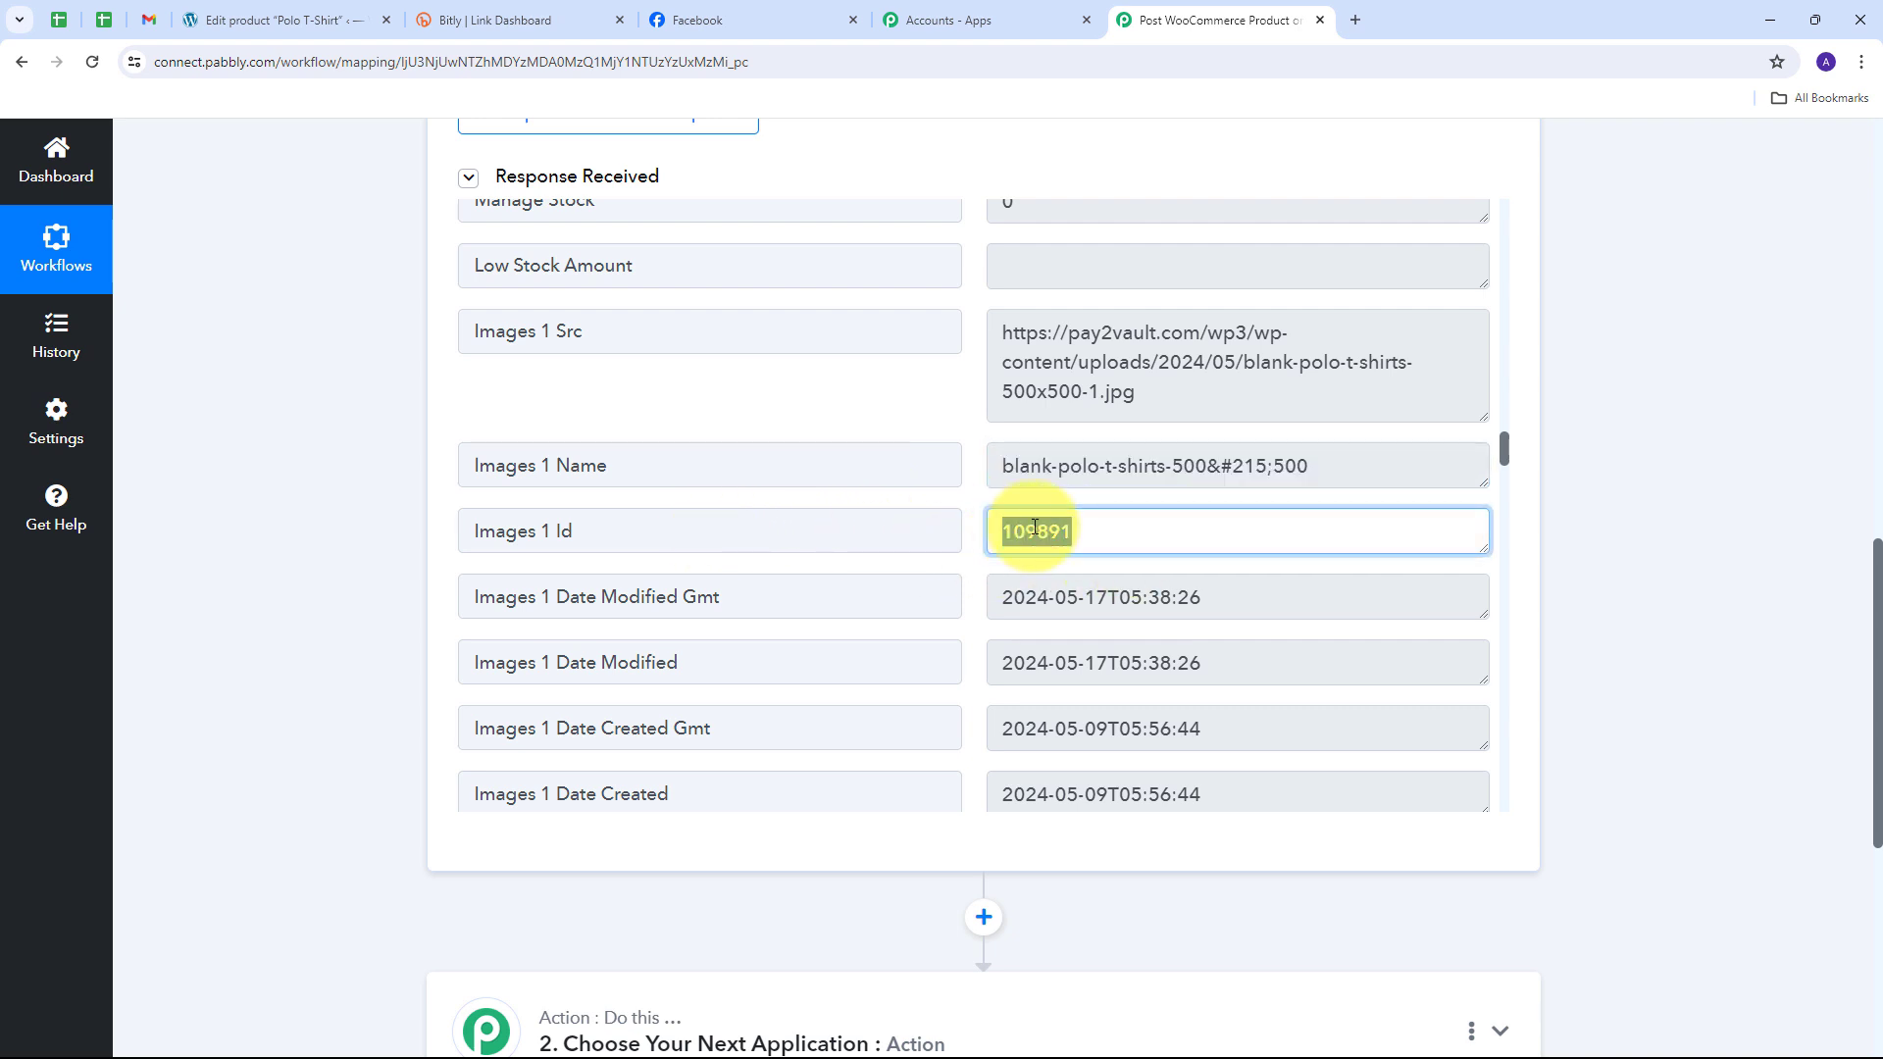
{"action": "scroll", "coordinate": [1001, 589], "scroll_direction": "down", "scroll_amount": 4}
{"action": "scroll", "coordinate": [1023, 527], "scroll_direction": "down", "scroll_amount": 6}
{"action": "left_click", "coordinate": [988, 476]}
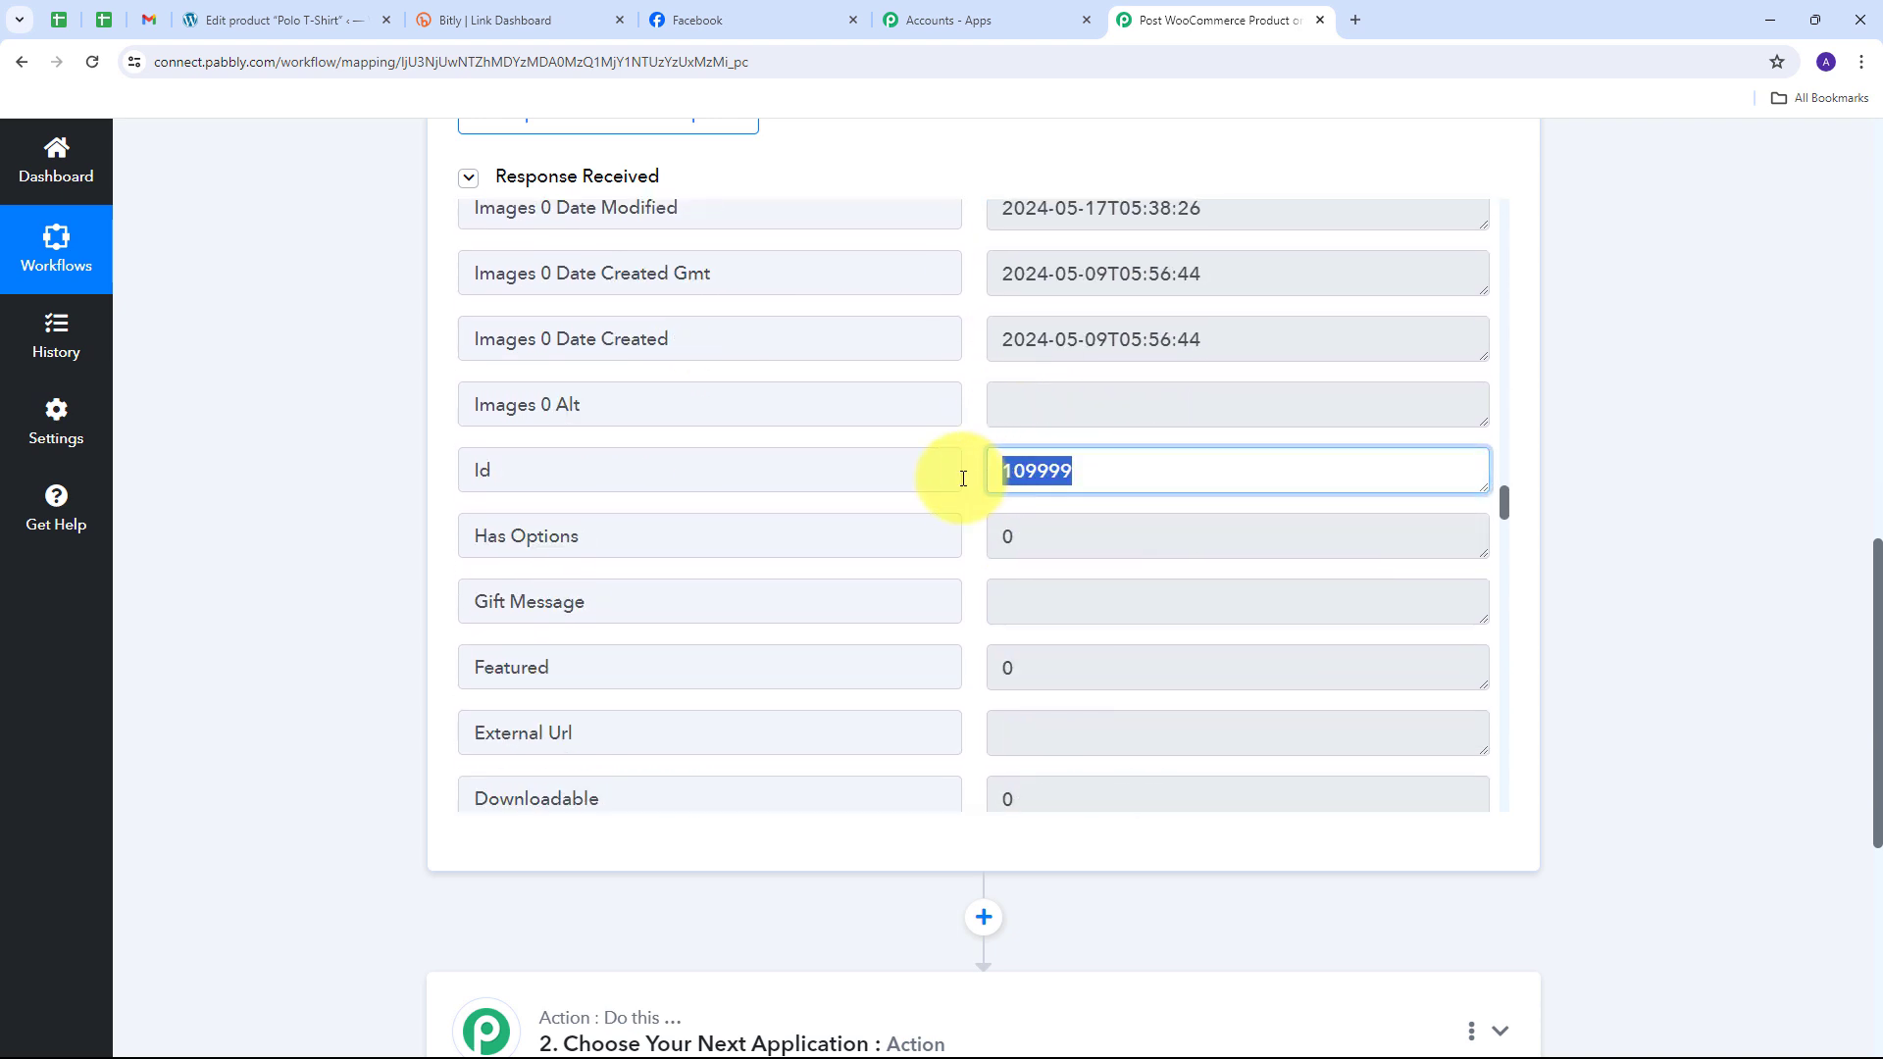
{"action": "scroll", "coordinate": [973, 512], "scroll_direction": "down", "scroll_amount": 8}
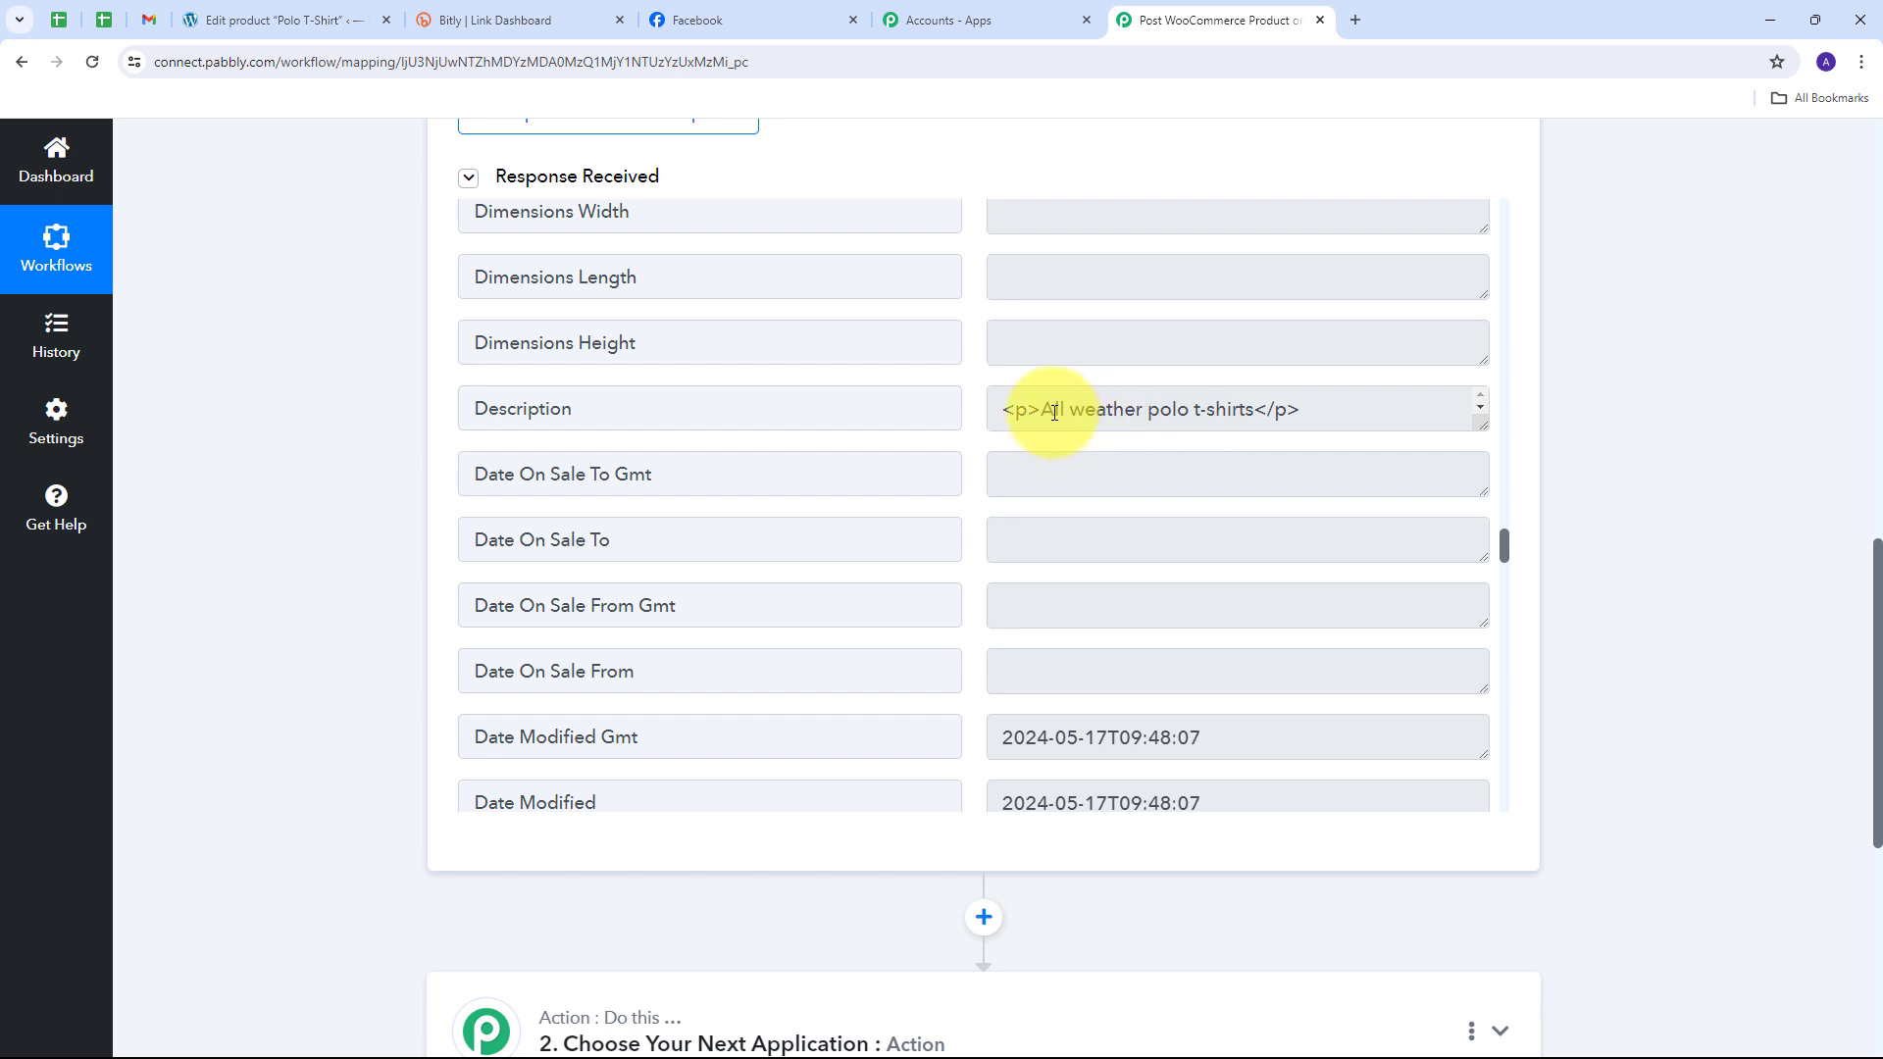
{"action": "left_click_drag", "start_coordinate": [1054, 412], "coordinate": [1227, 424]}
{"action": "scroll", "coordinate": [1012, 537], "scroll_direction": "down", "scroll_amount": 2}
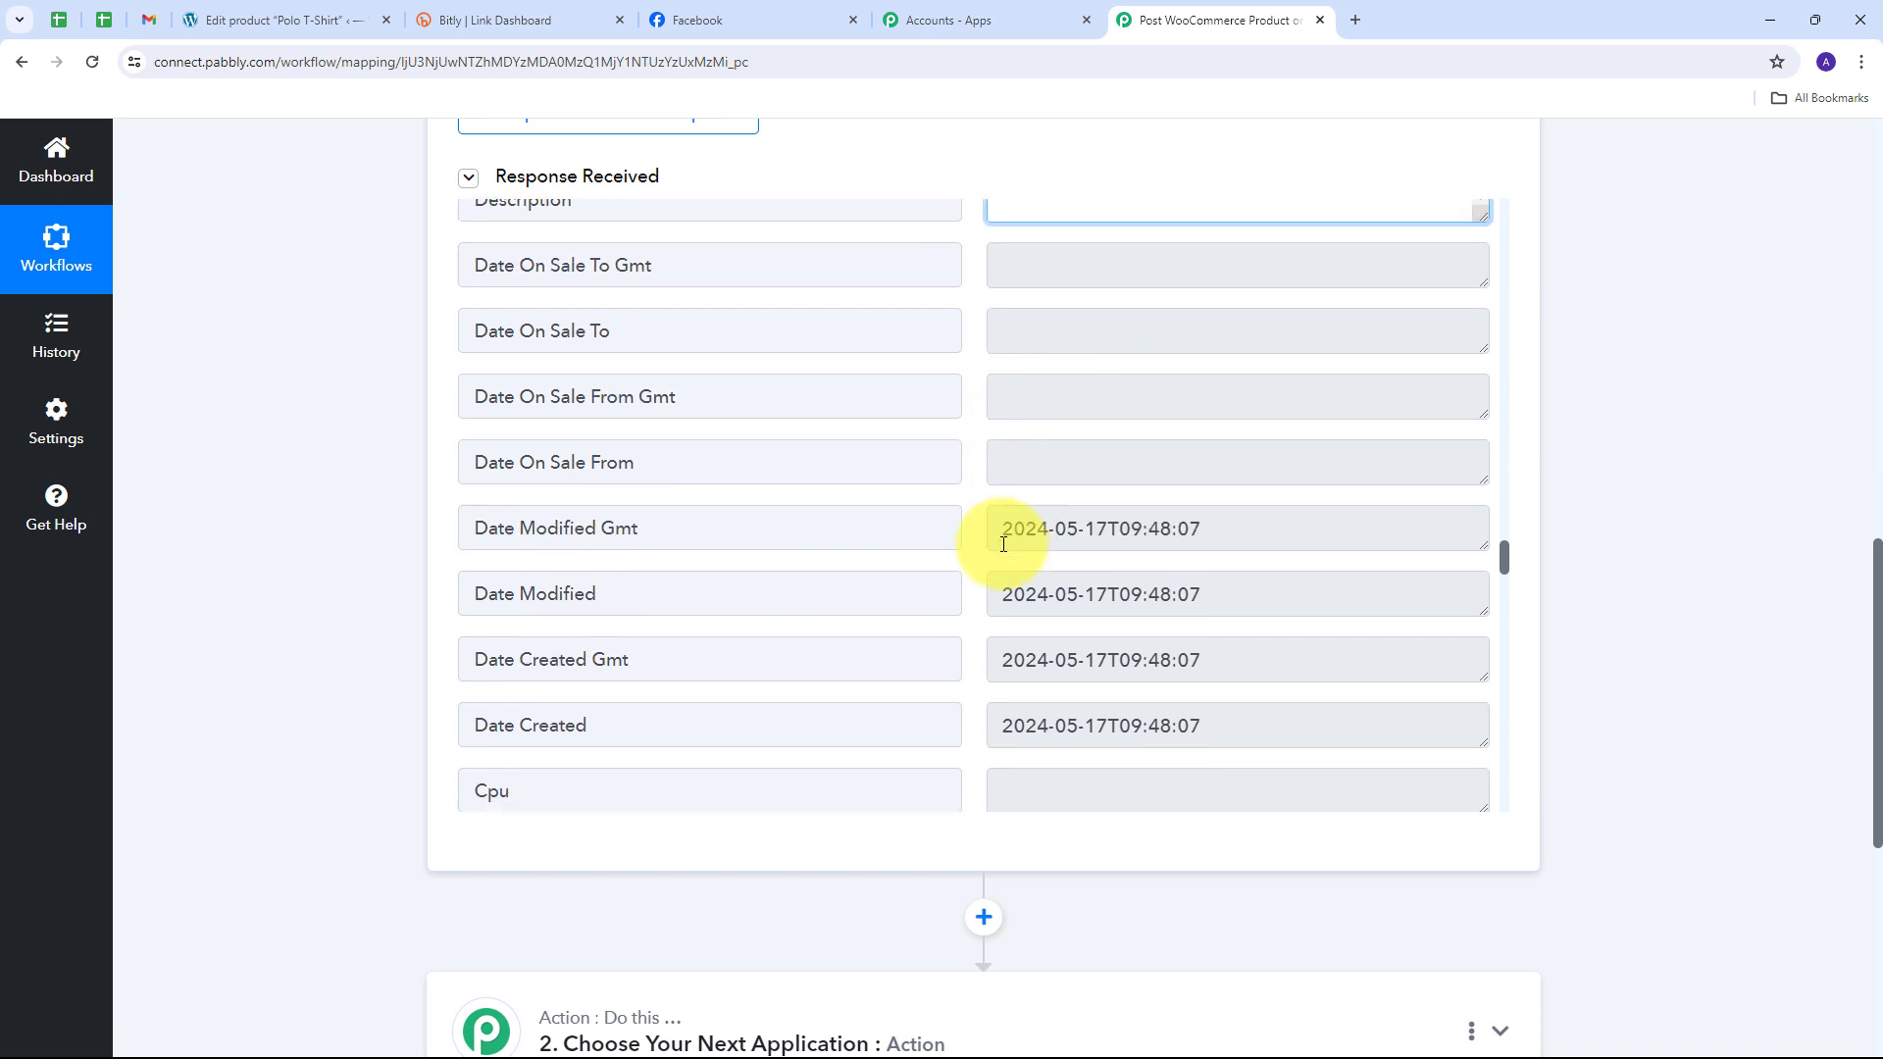
{"action": "scroll", "coordinate": [995, 539], "scroll_direction": "down", "scroll_amount": 3}
{"action": "scroll", "coordinate": [991, 538], "scroll_direction": "up", "scroll_amount": 5}
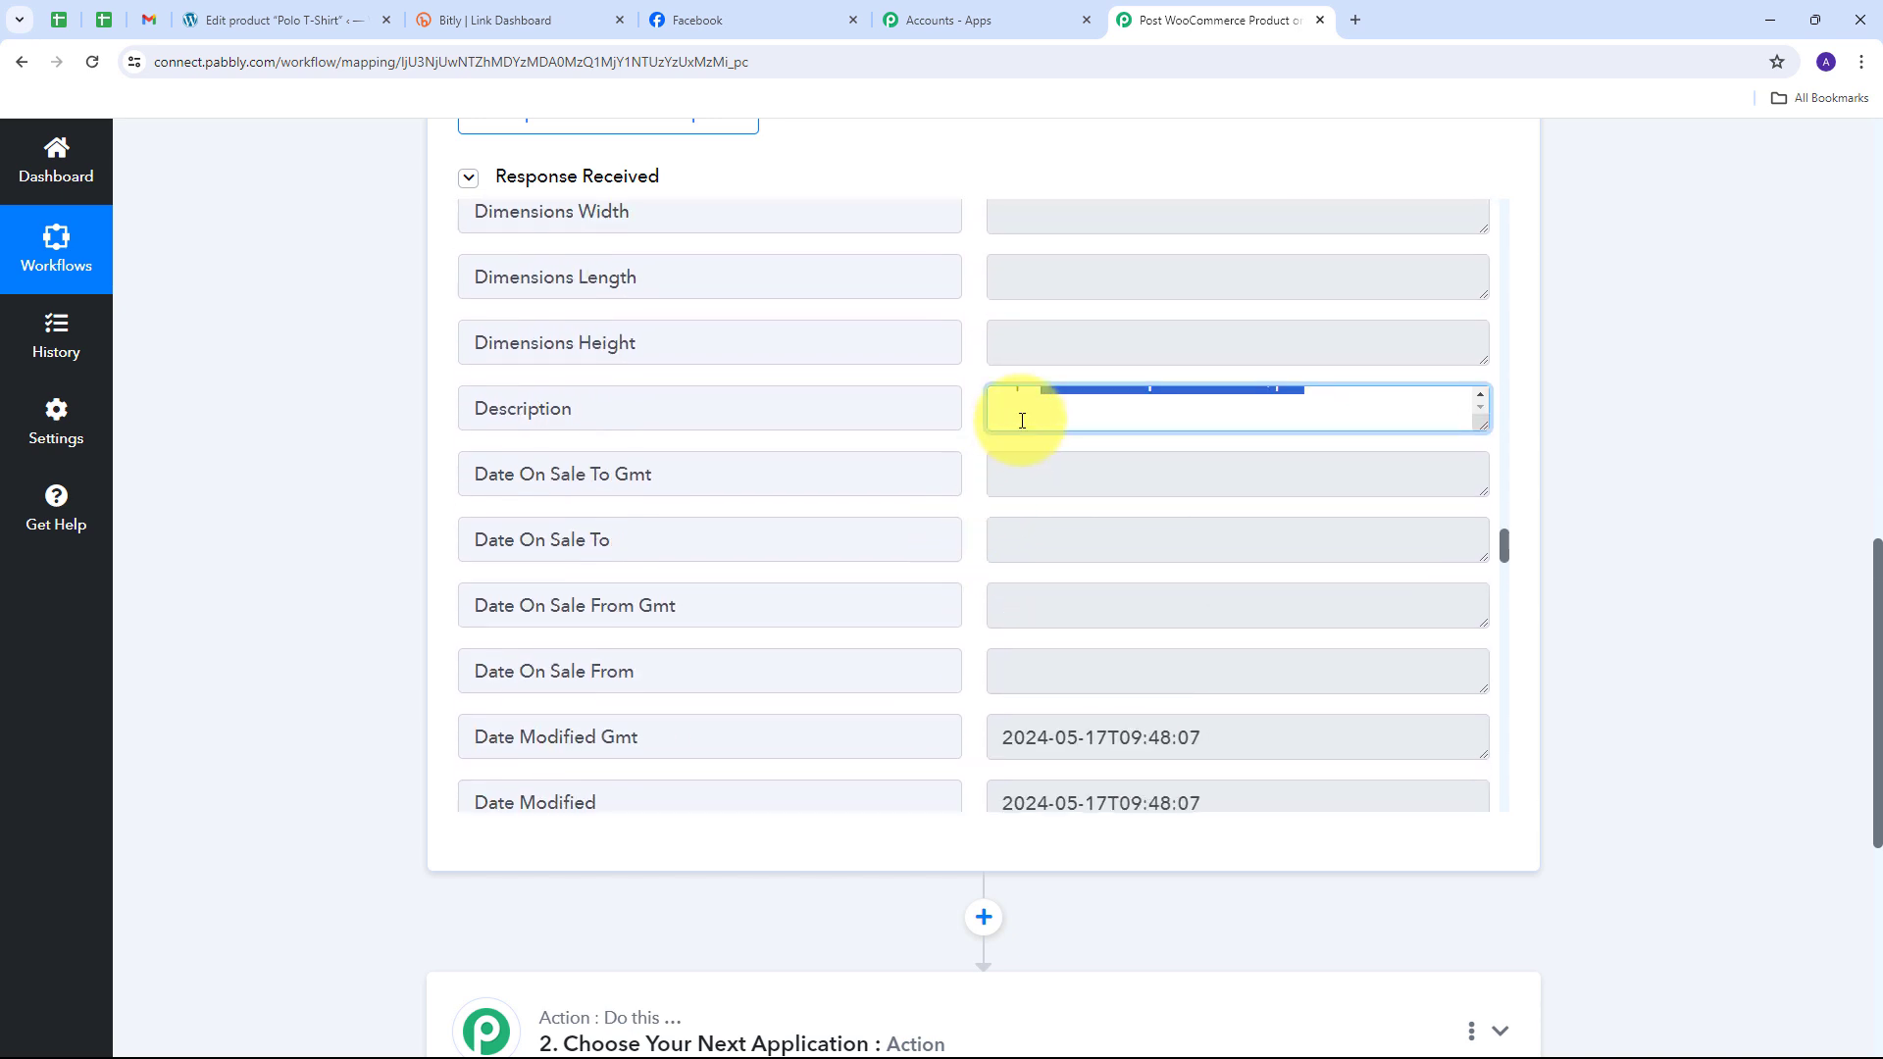
{"action": "scroll", "coordinate": [1015, 417], "scroll_direction": "up", "scroll_amount": 1}
{"action": "left_click", "coordinate": [973, 410]}
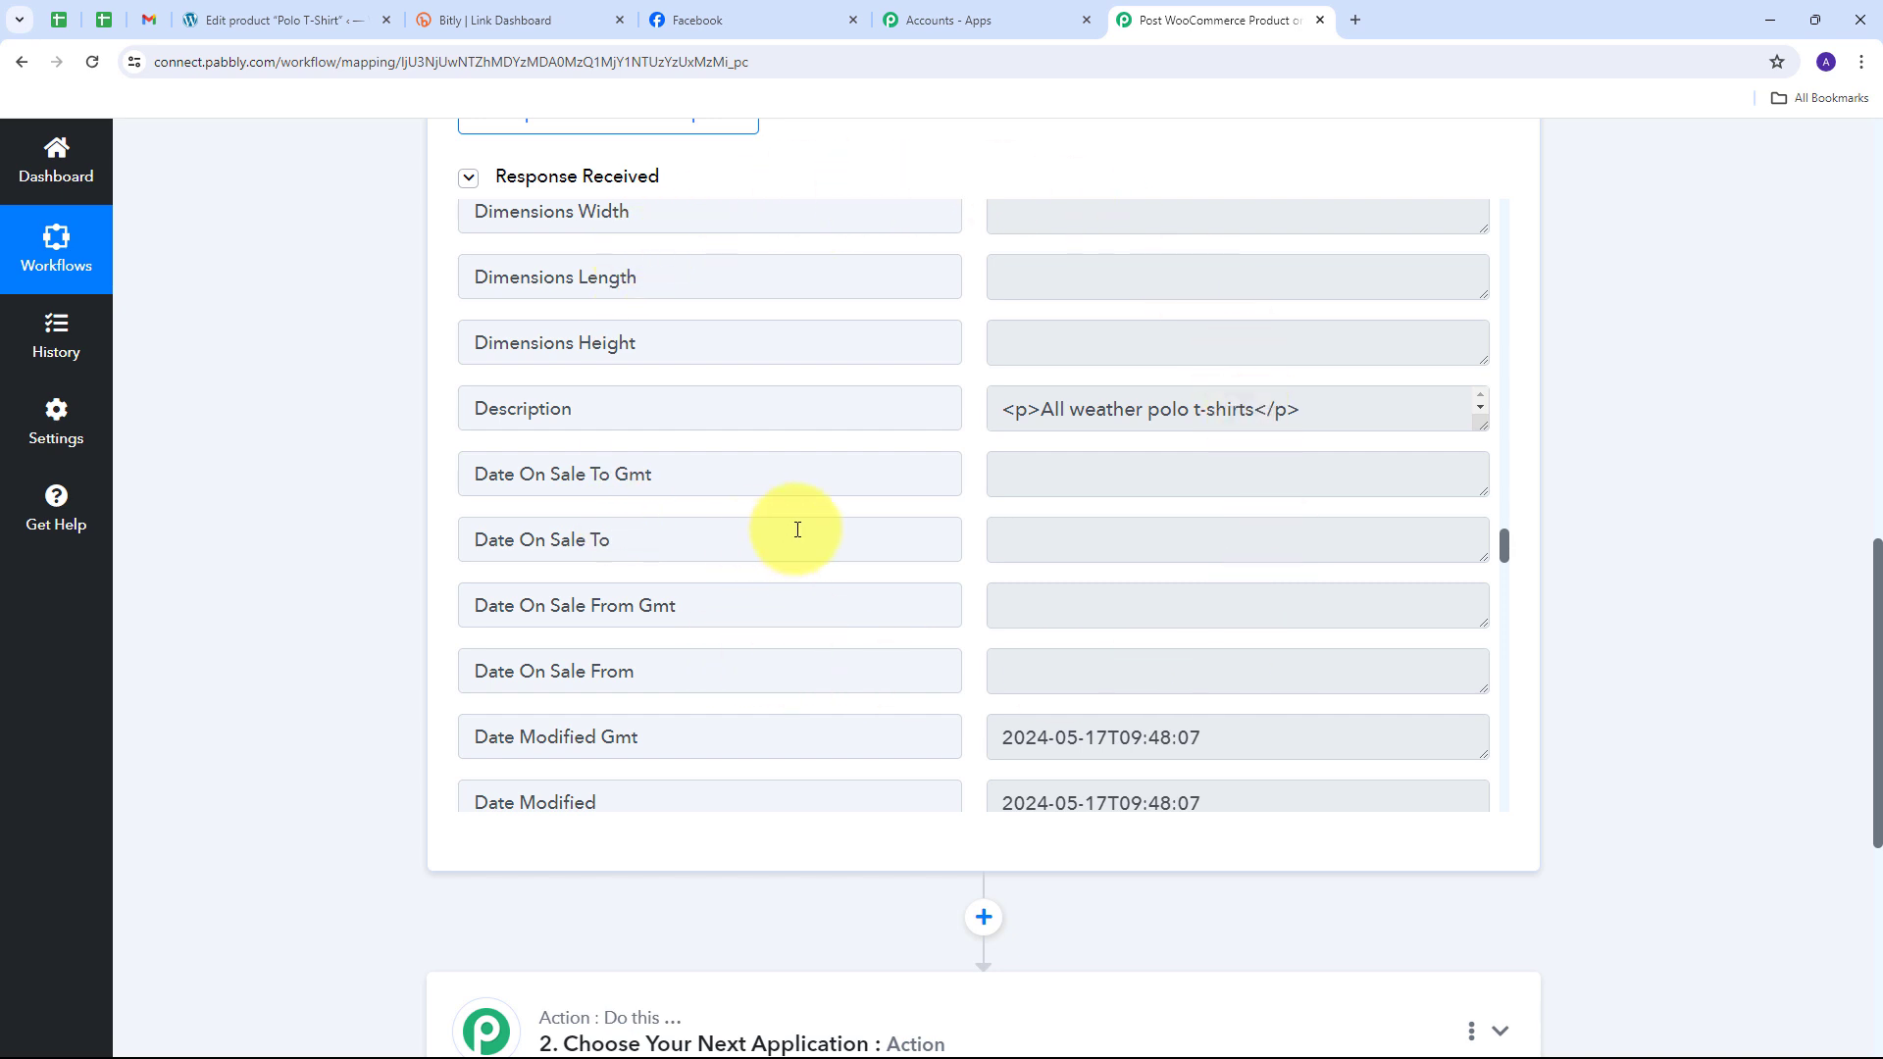
{"action": "scroll", "coordinate": [1635, 539], "scroll_direction": "down", "scroll_amount": 4}
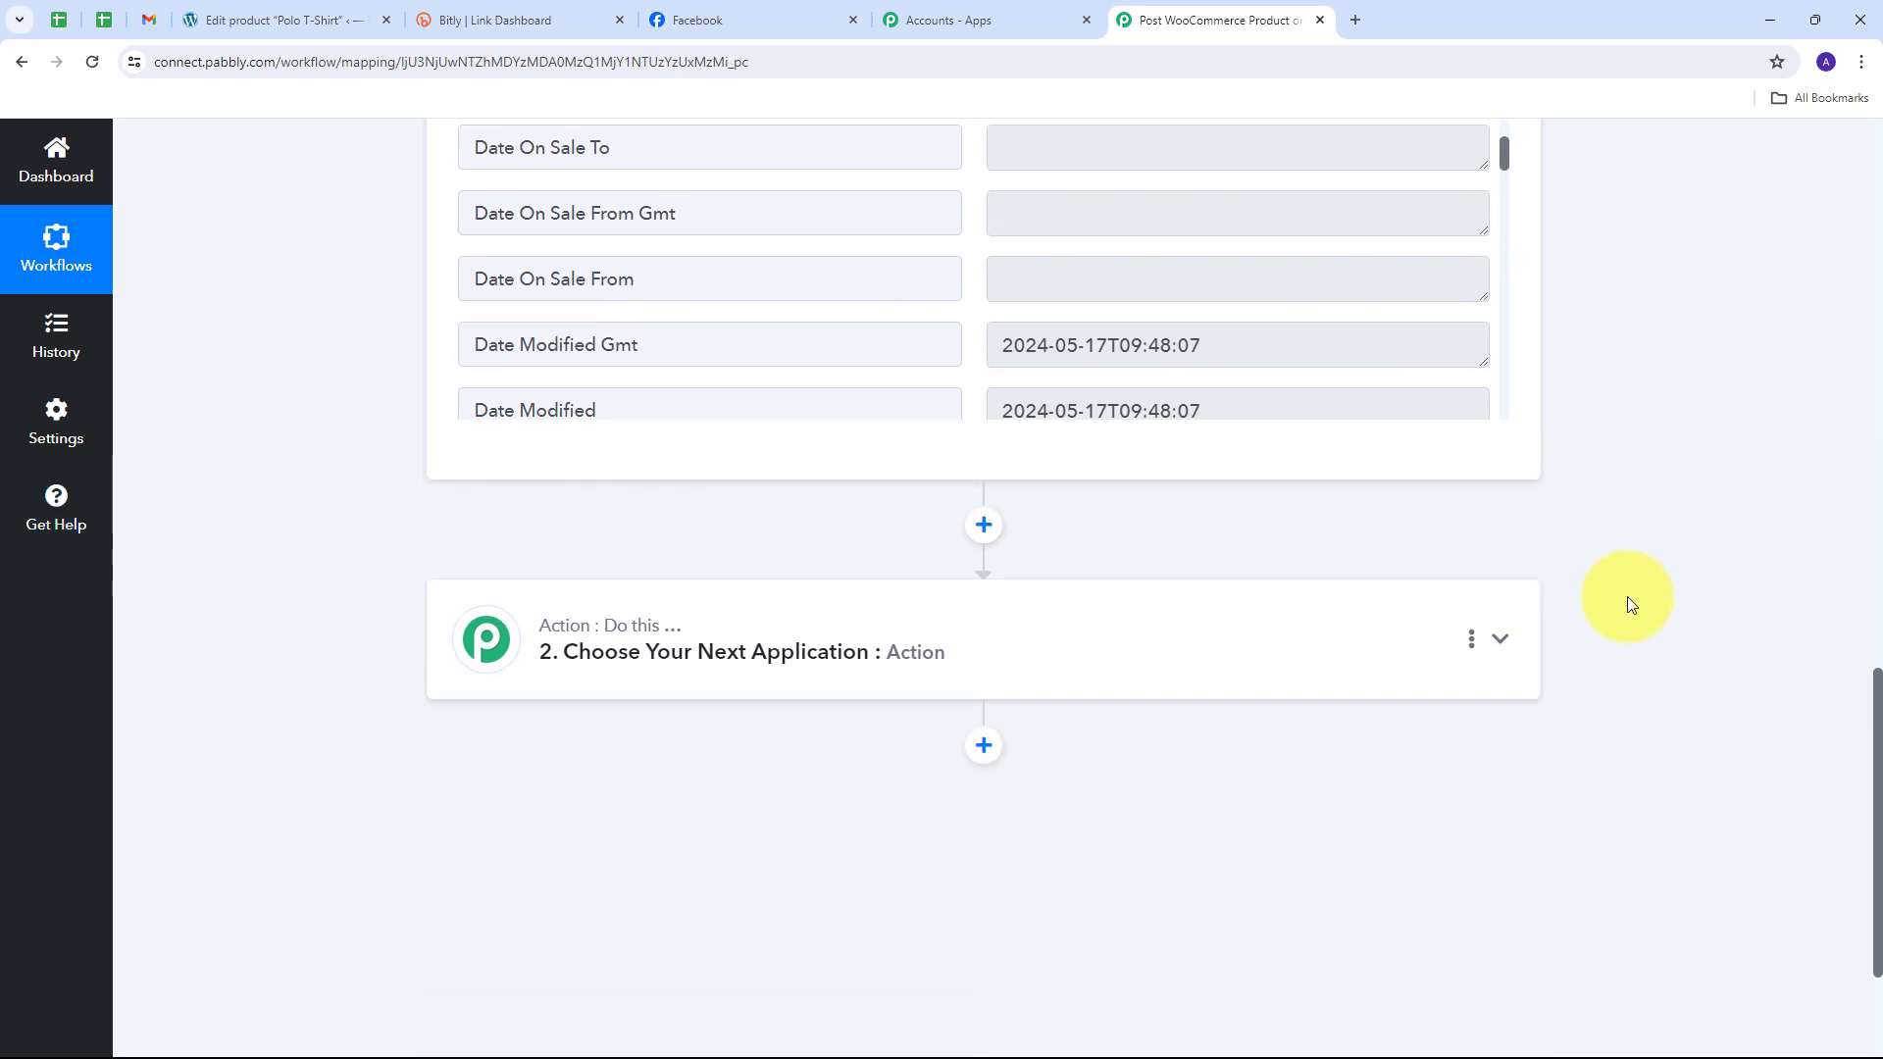
Step: Choose Bitly as the action app with Create Bitlink event, and begin connecting a Bitly account
{"action": "scroll", "coordinate": [809, 641], "scroll_direction": "up", "scroll_amount": 4}
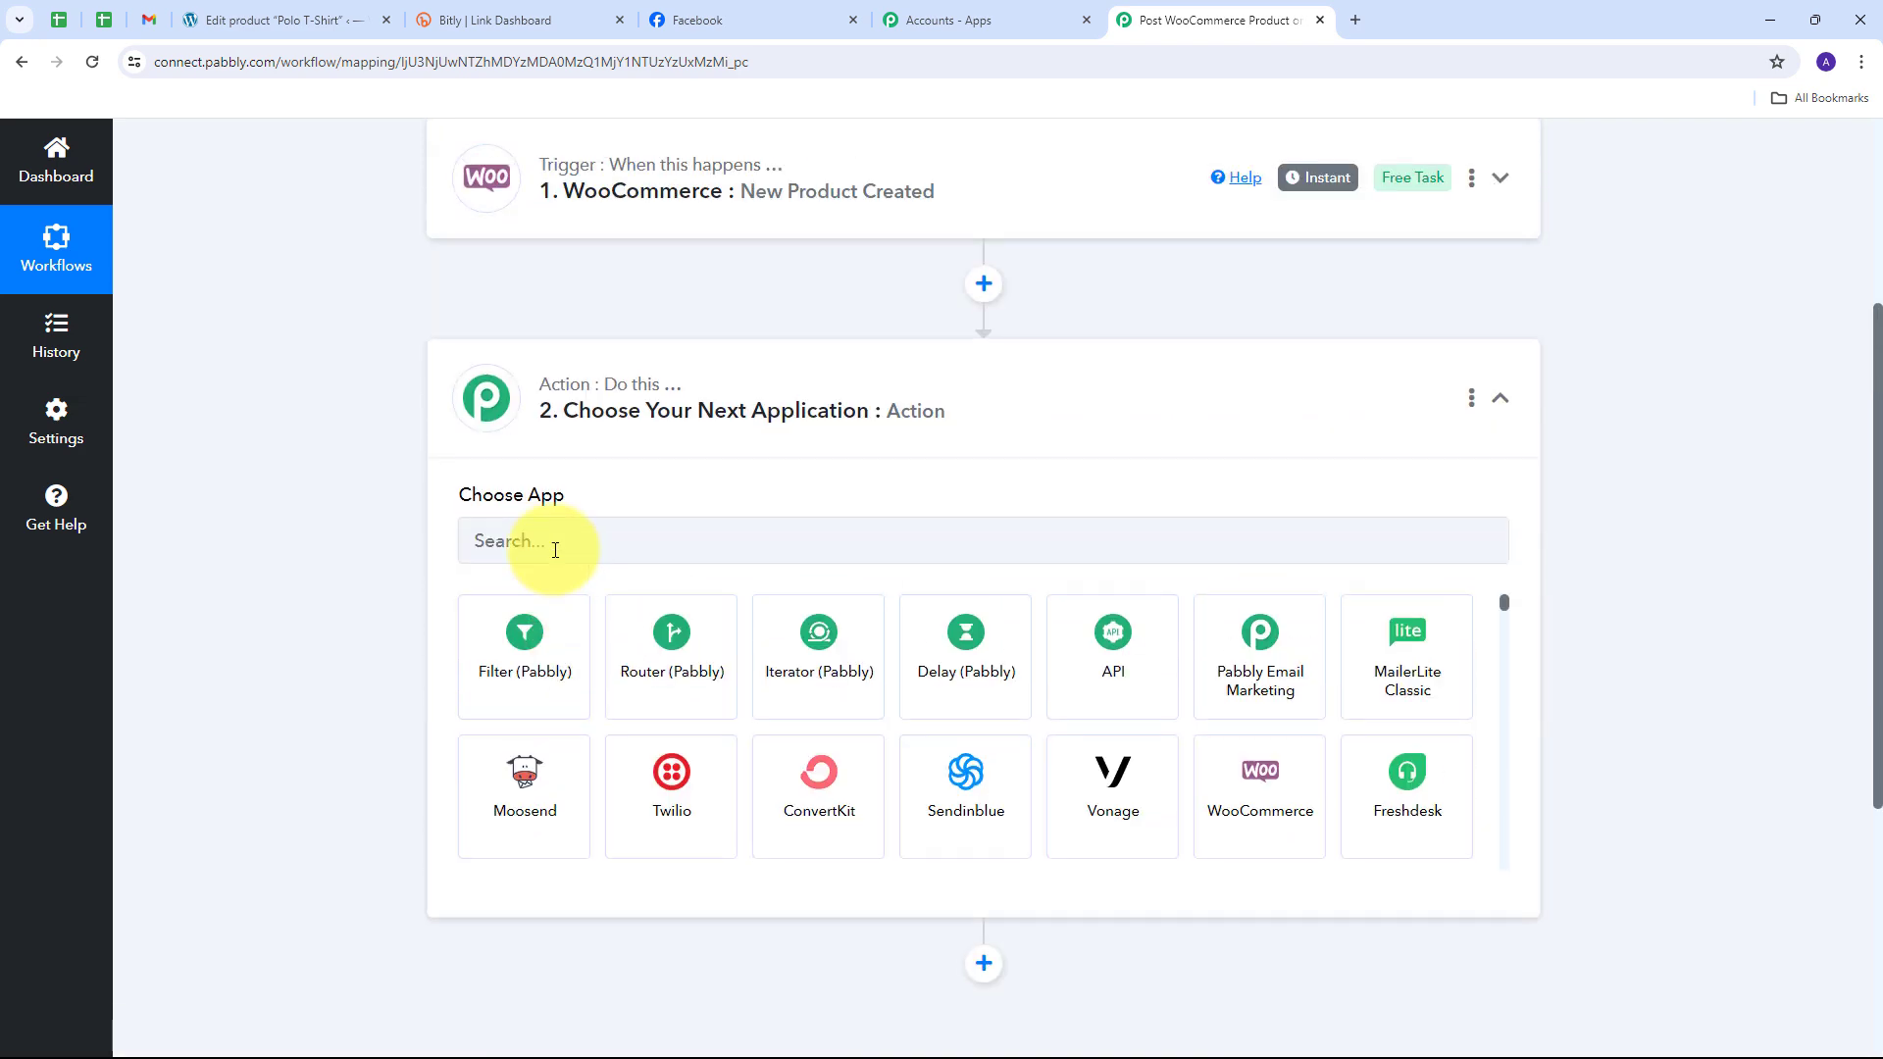
{"action": "left_click", "coordinate": [550, 546]}
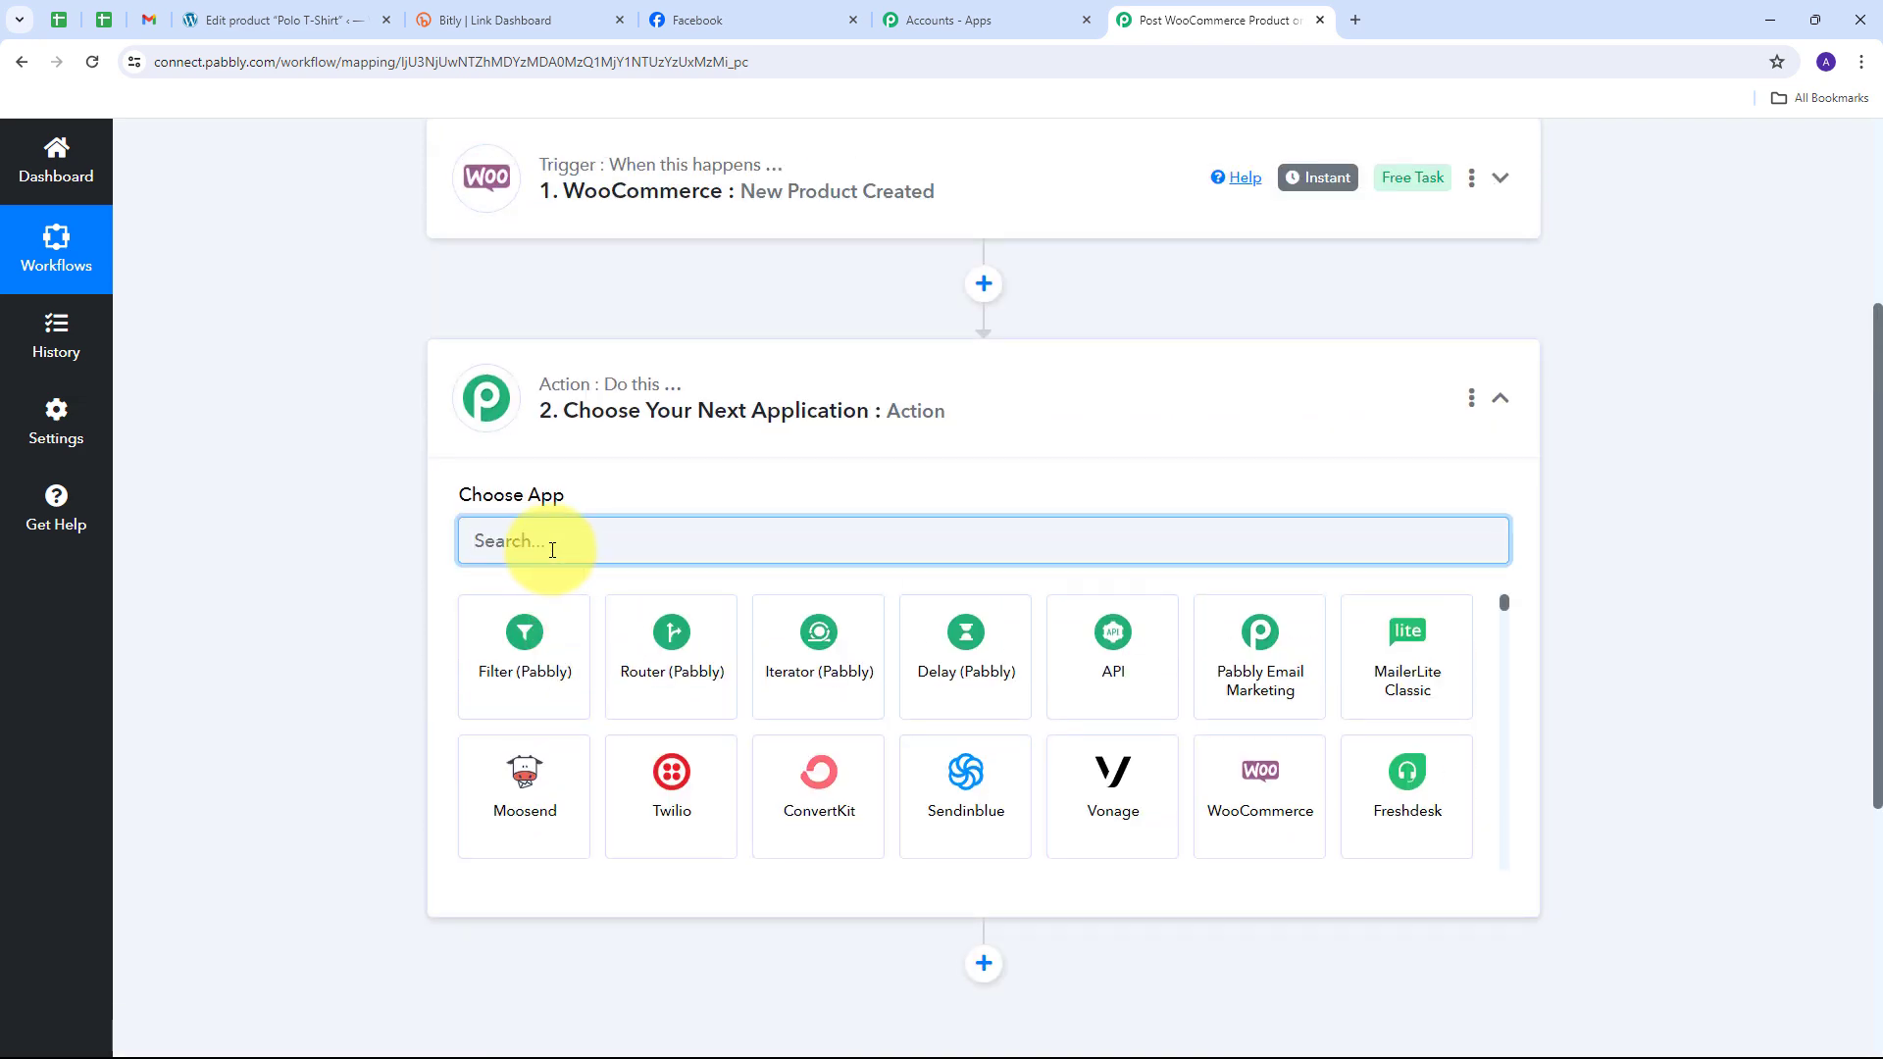
{"action": "type", "text": "Bitly"}
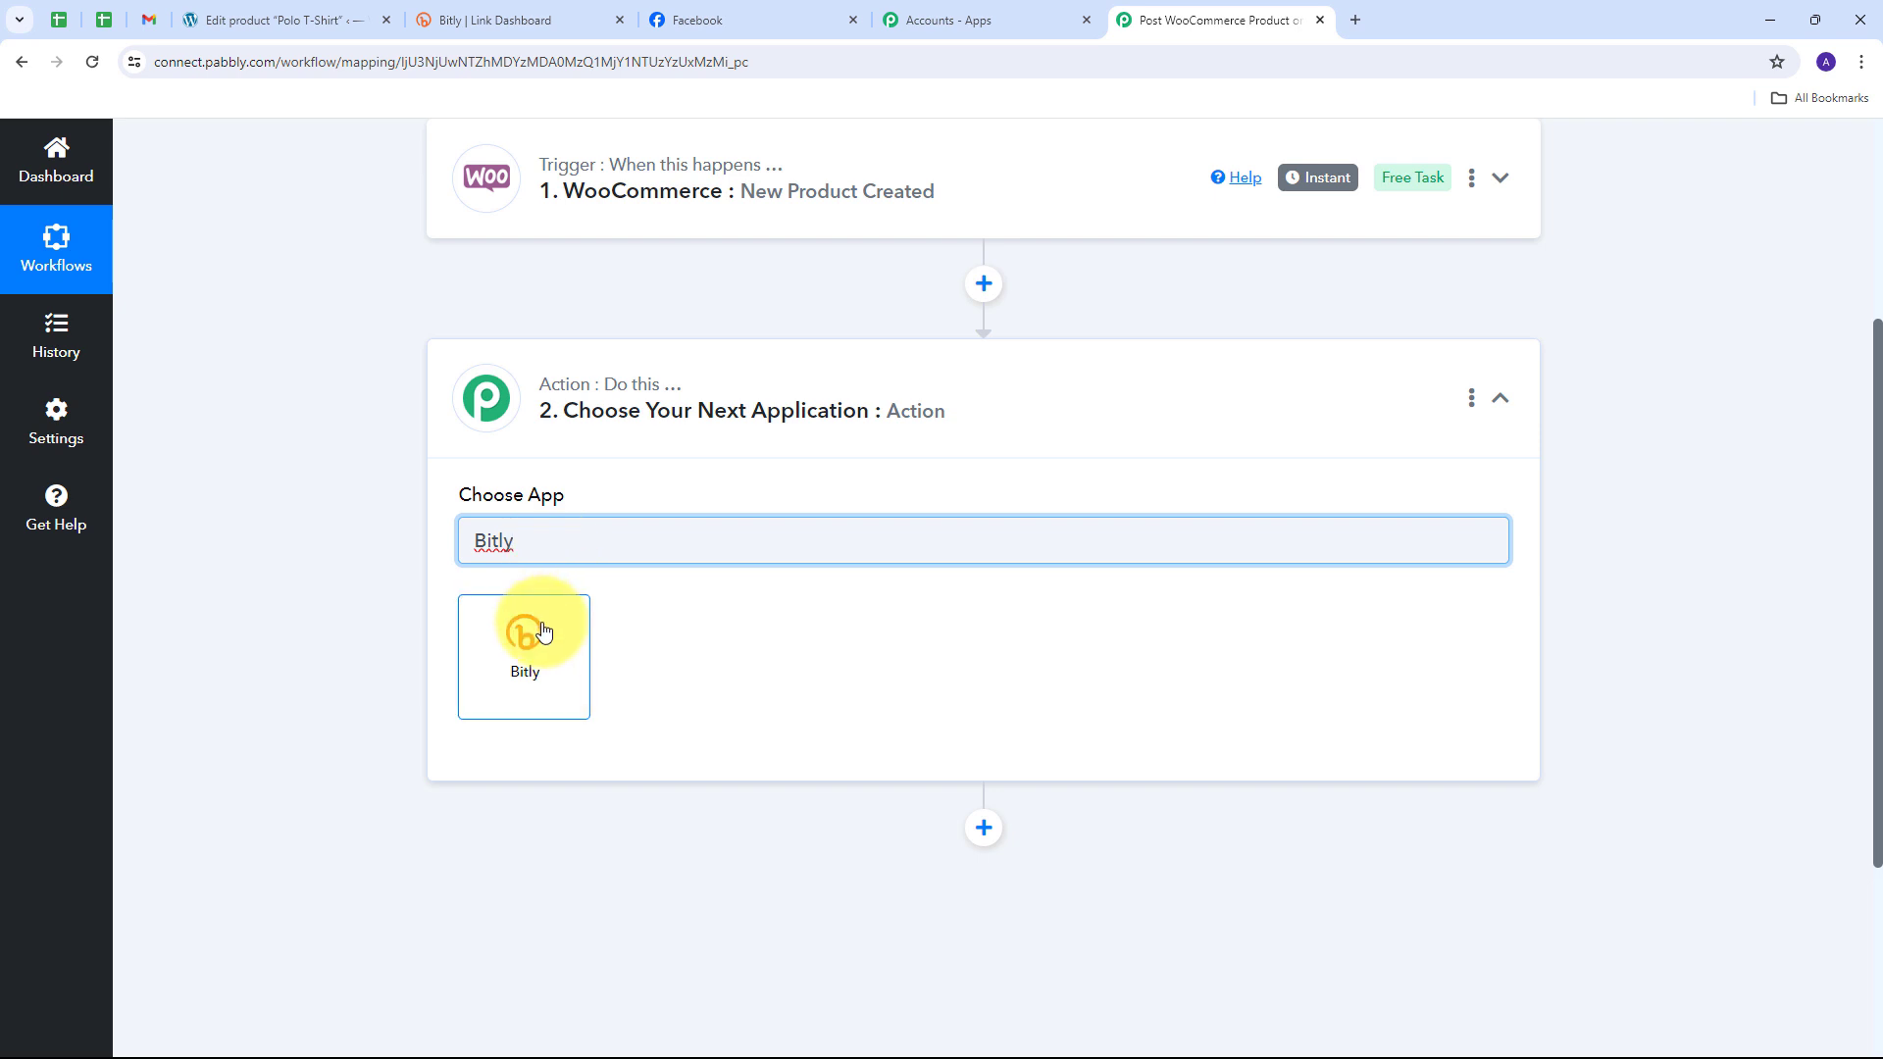
{"action": "left_click", "coordinate": [545, 632]}
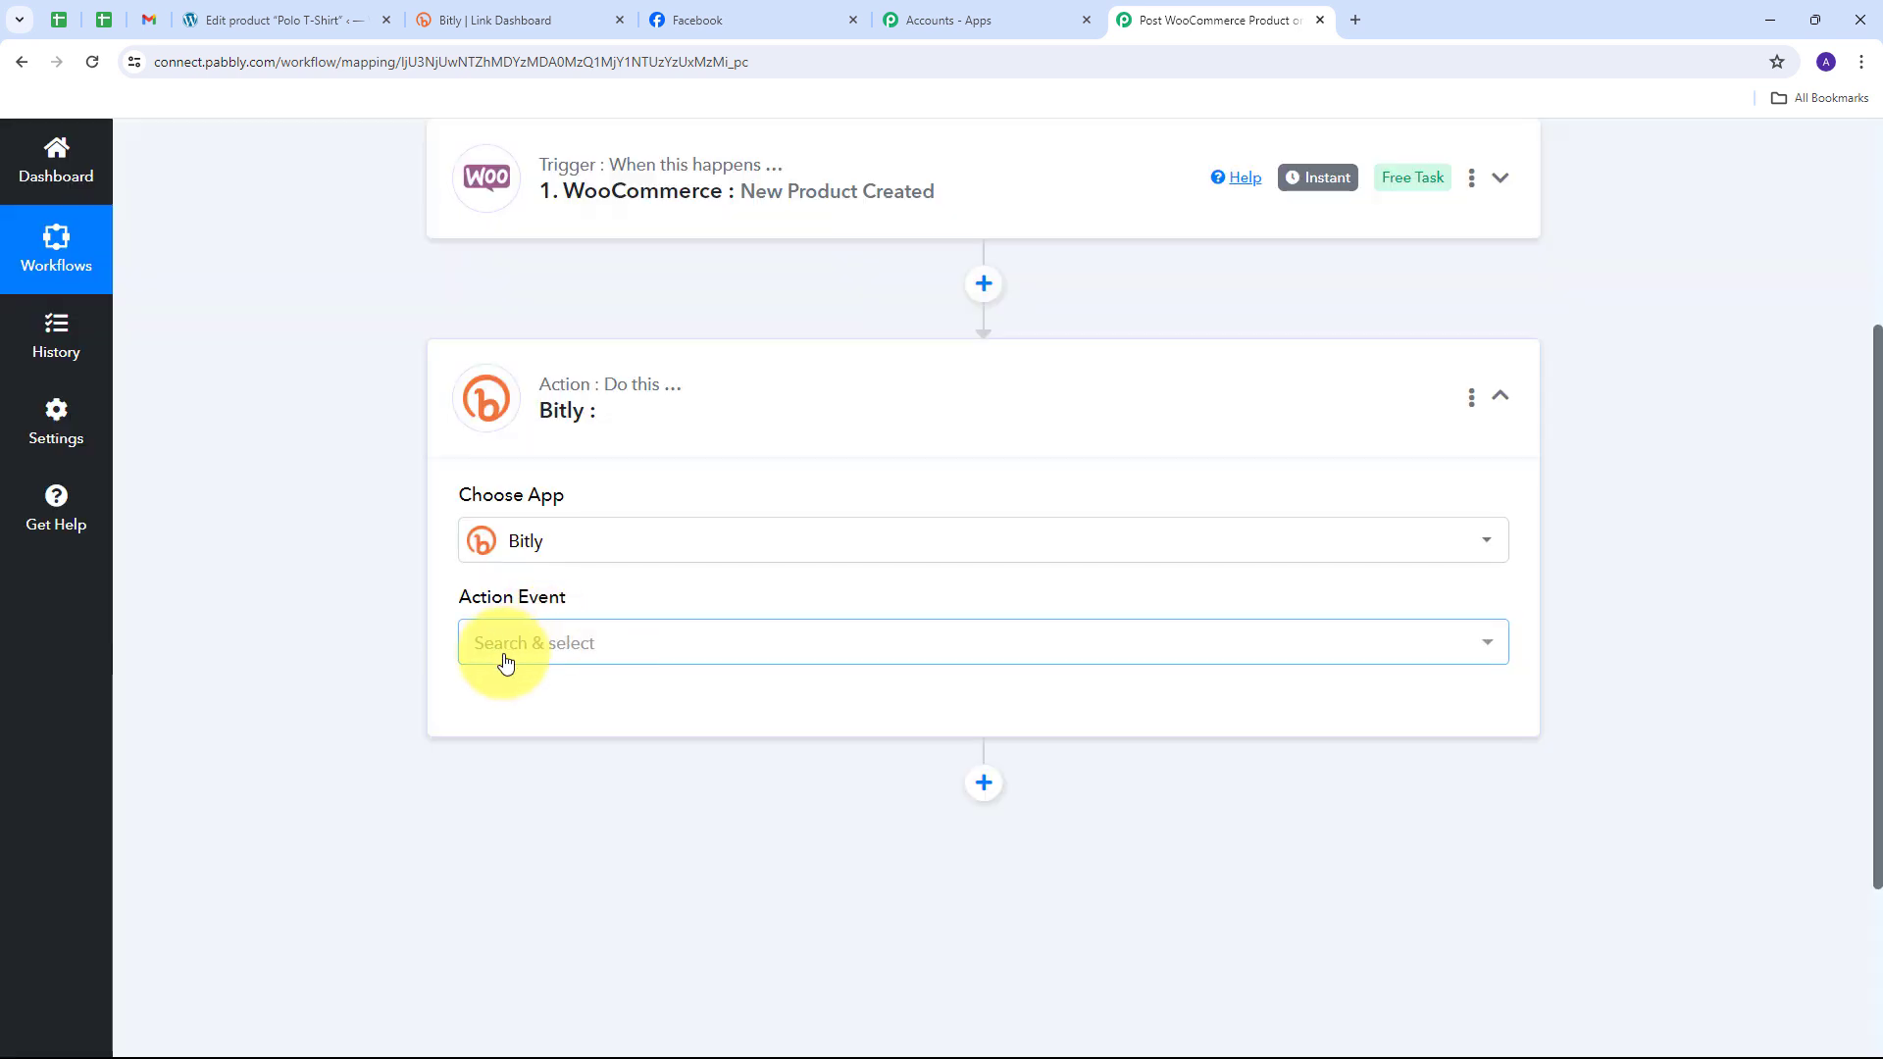
{"action": "left_click", "coordinate": [560, 653]}
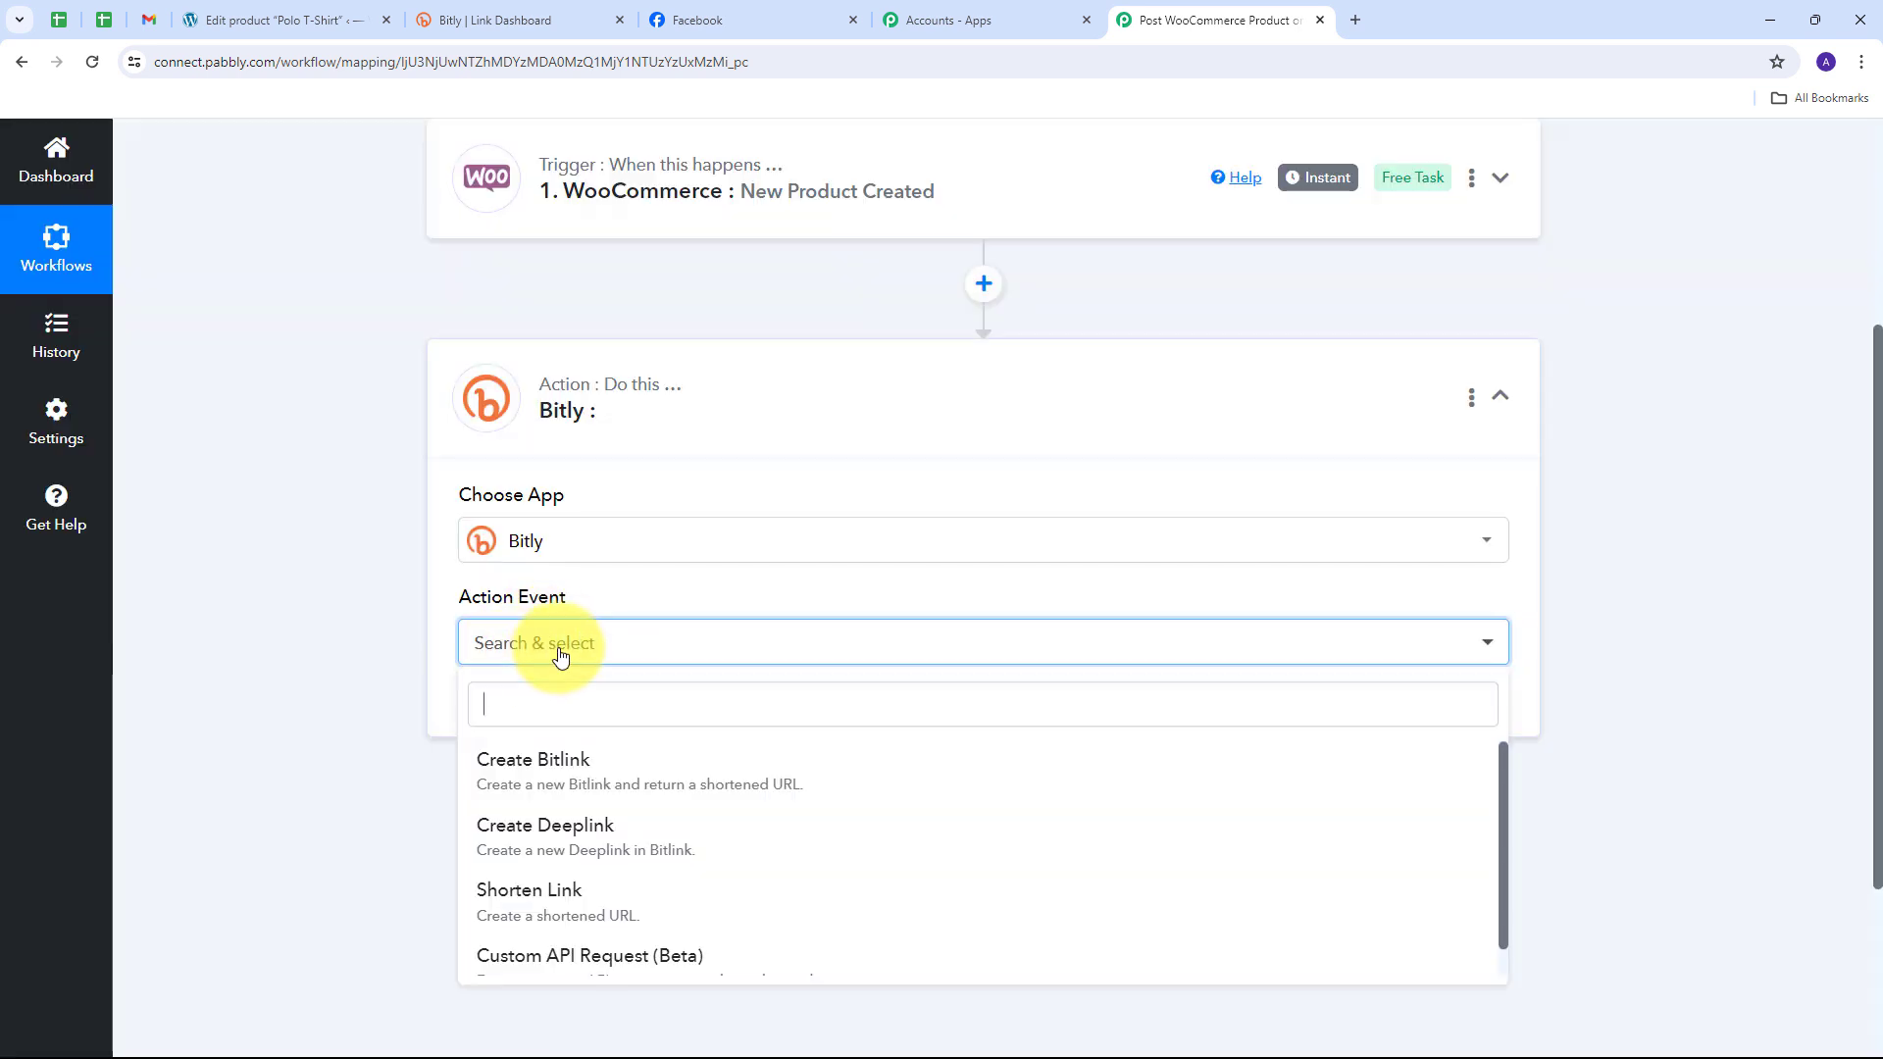
{"action": "left_click", "coordinate": [587, 774]}
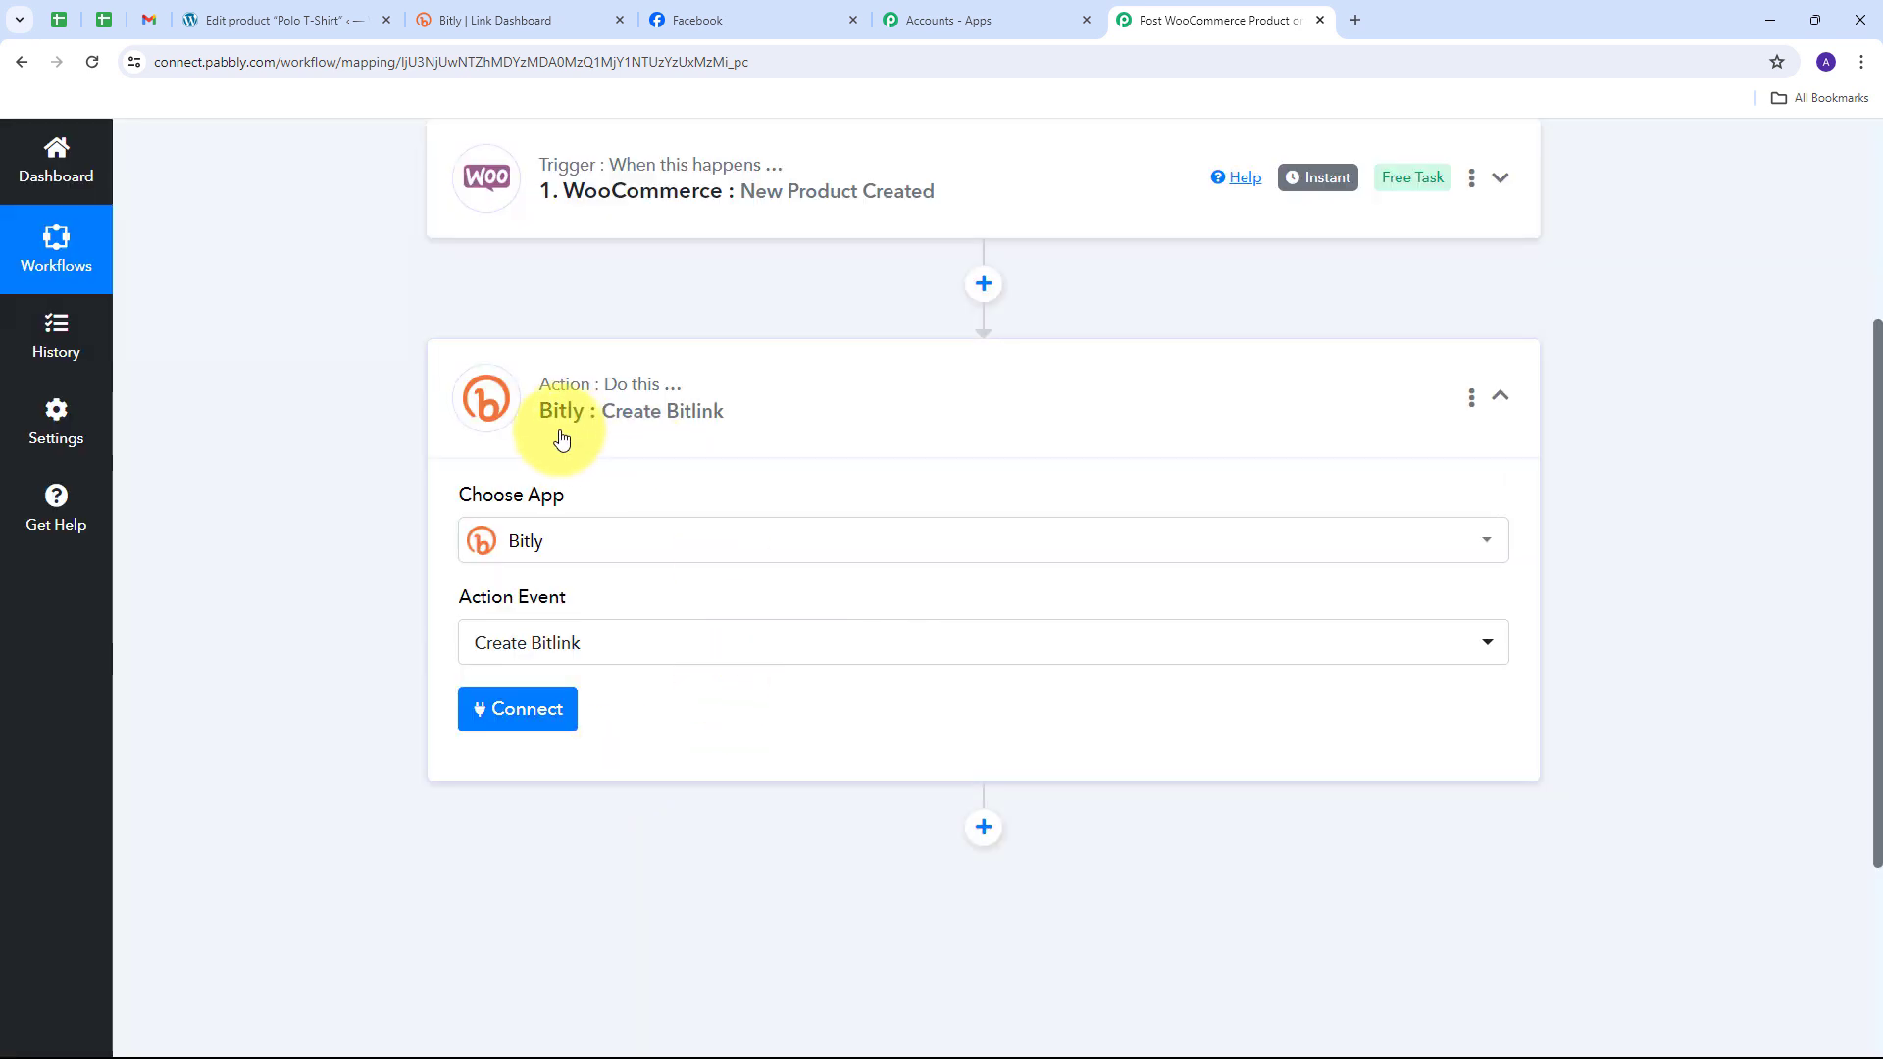
{"action": "left_click", "coordinate": [524, 723]}
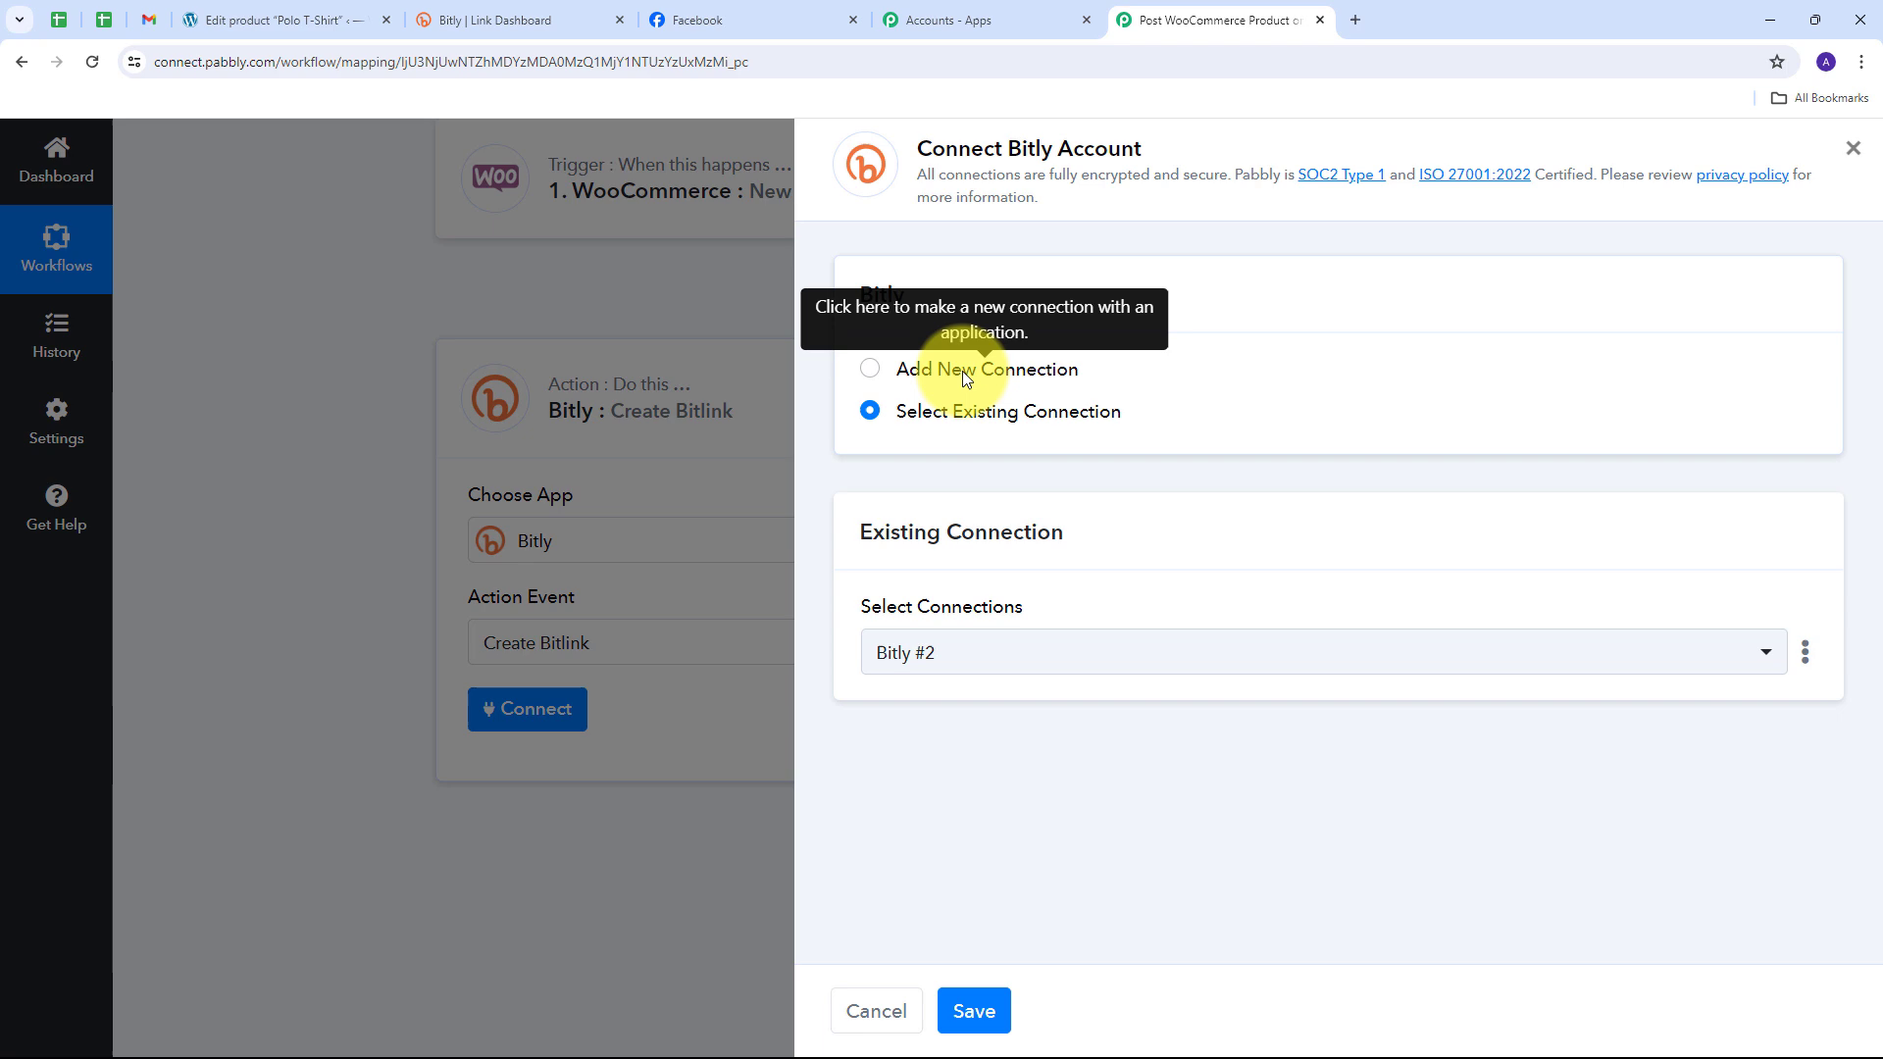
Step: Authorize Pabbly's access to Bitly and add it as the new connection Bitly #3
{"action": "left_click", "coordinate": [962, 371]}
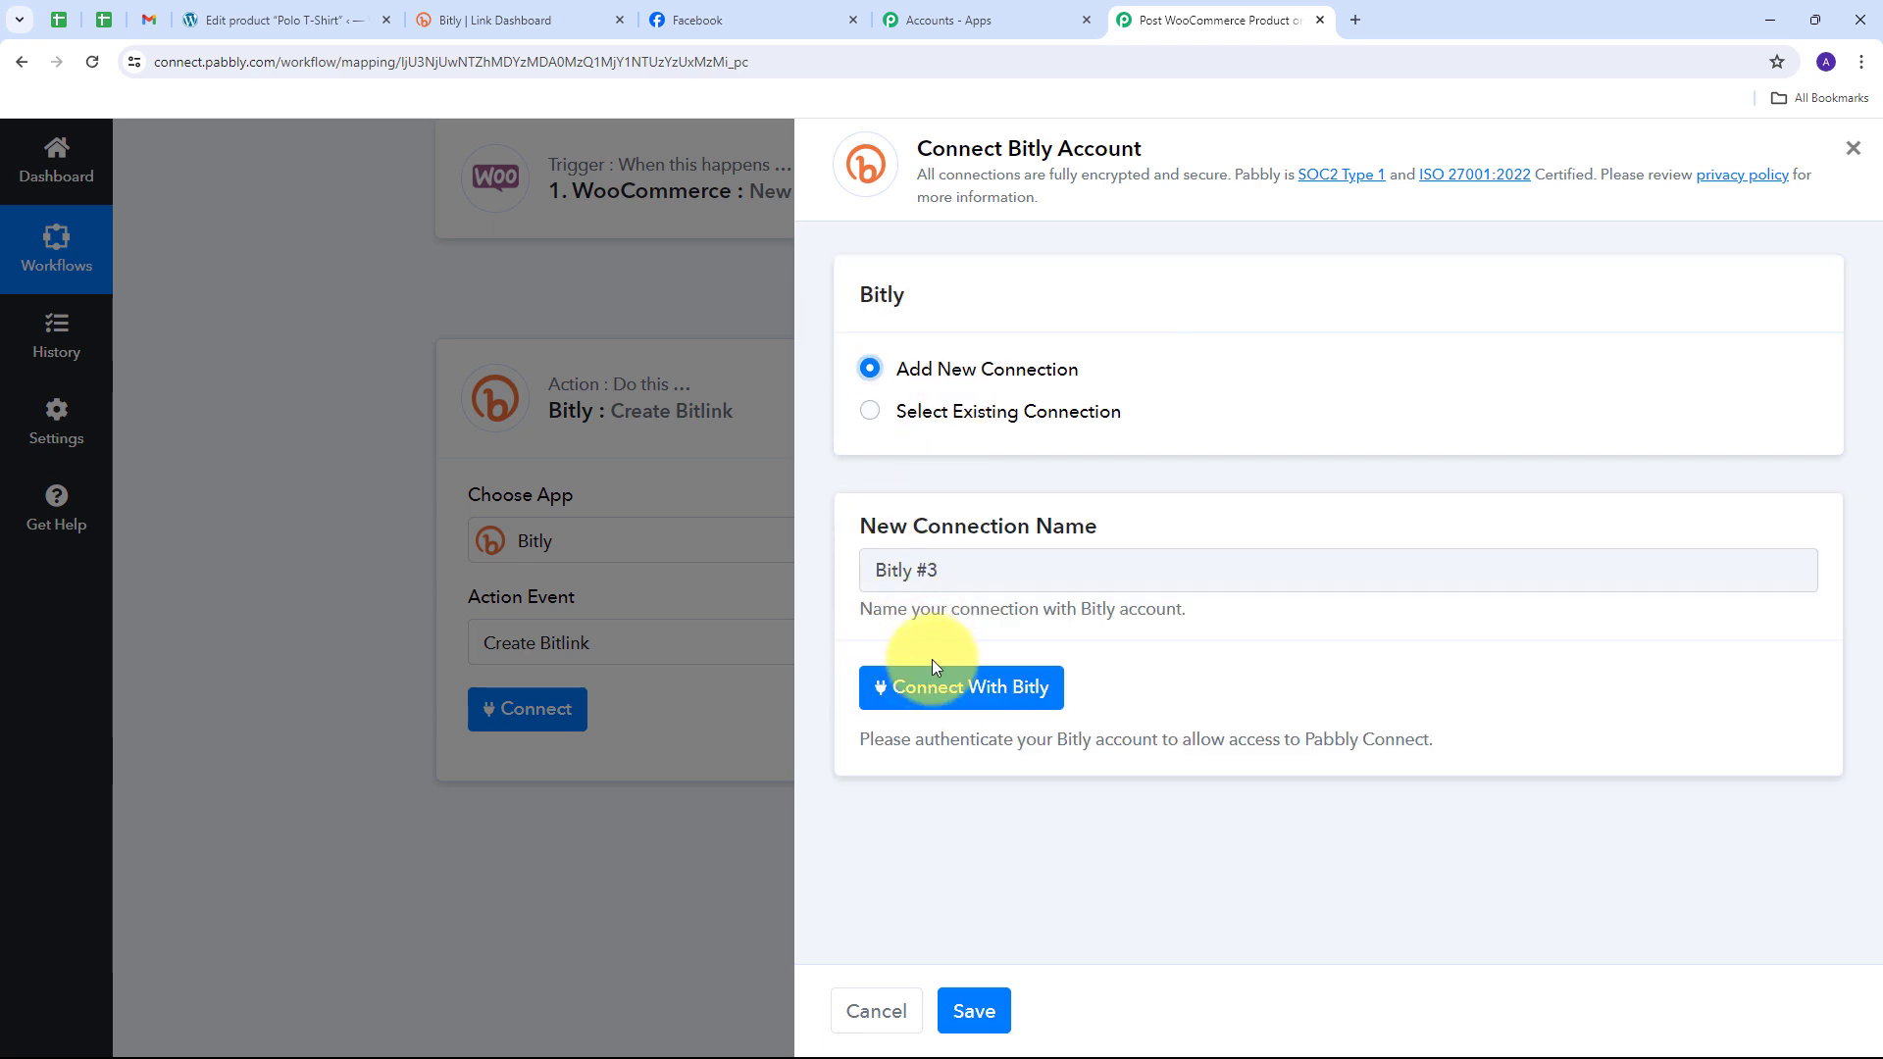
{"action": "left_click", "coordinate": [948, 692]}
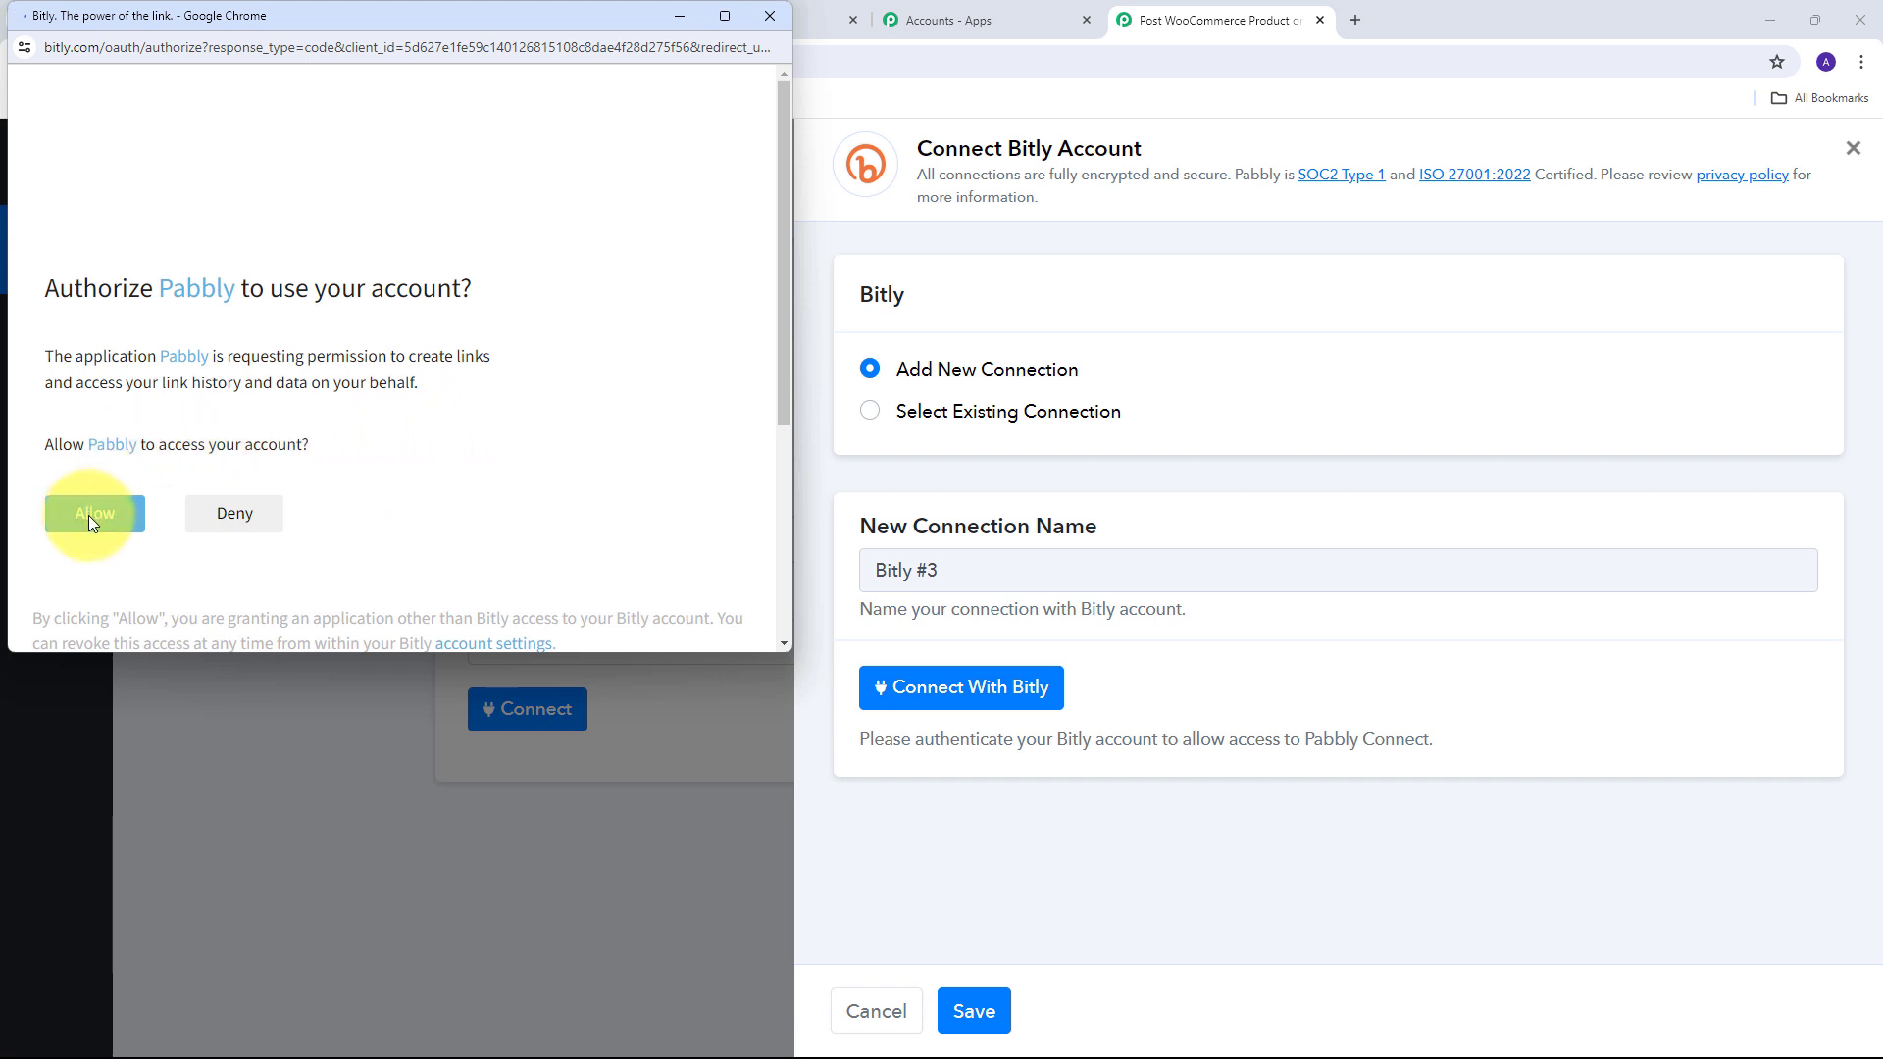
{"action": "left_click", "coordinate": [90, 513]}
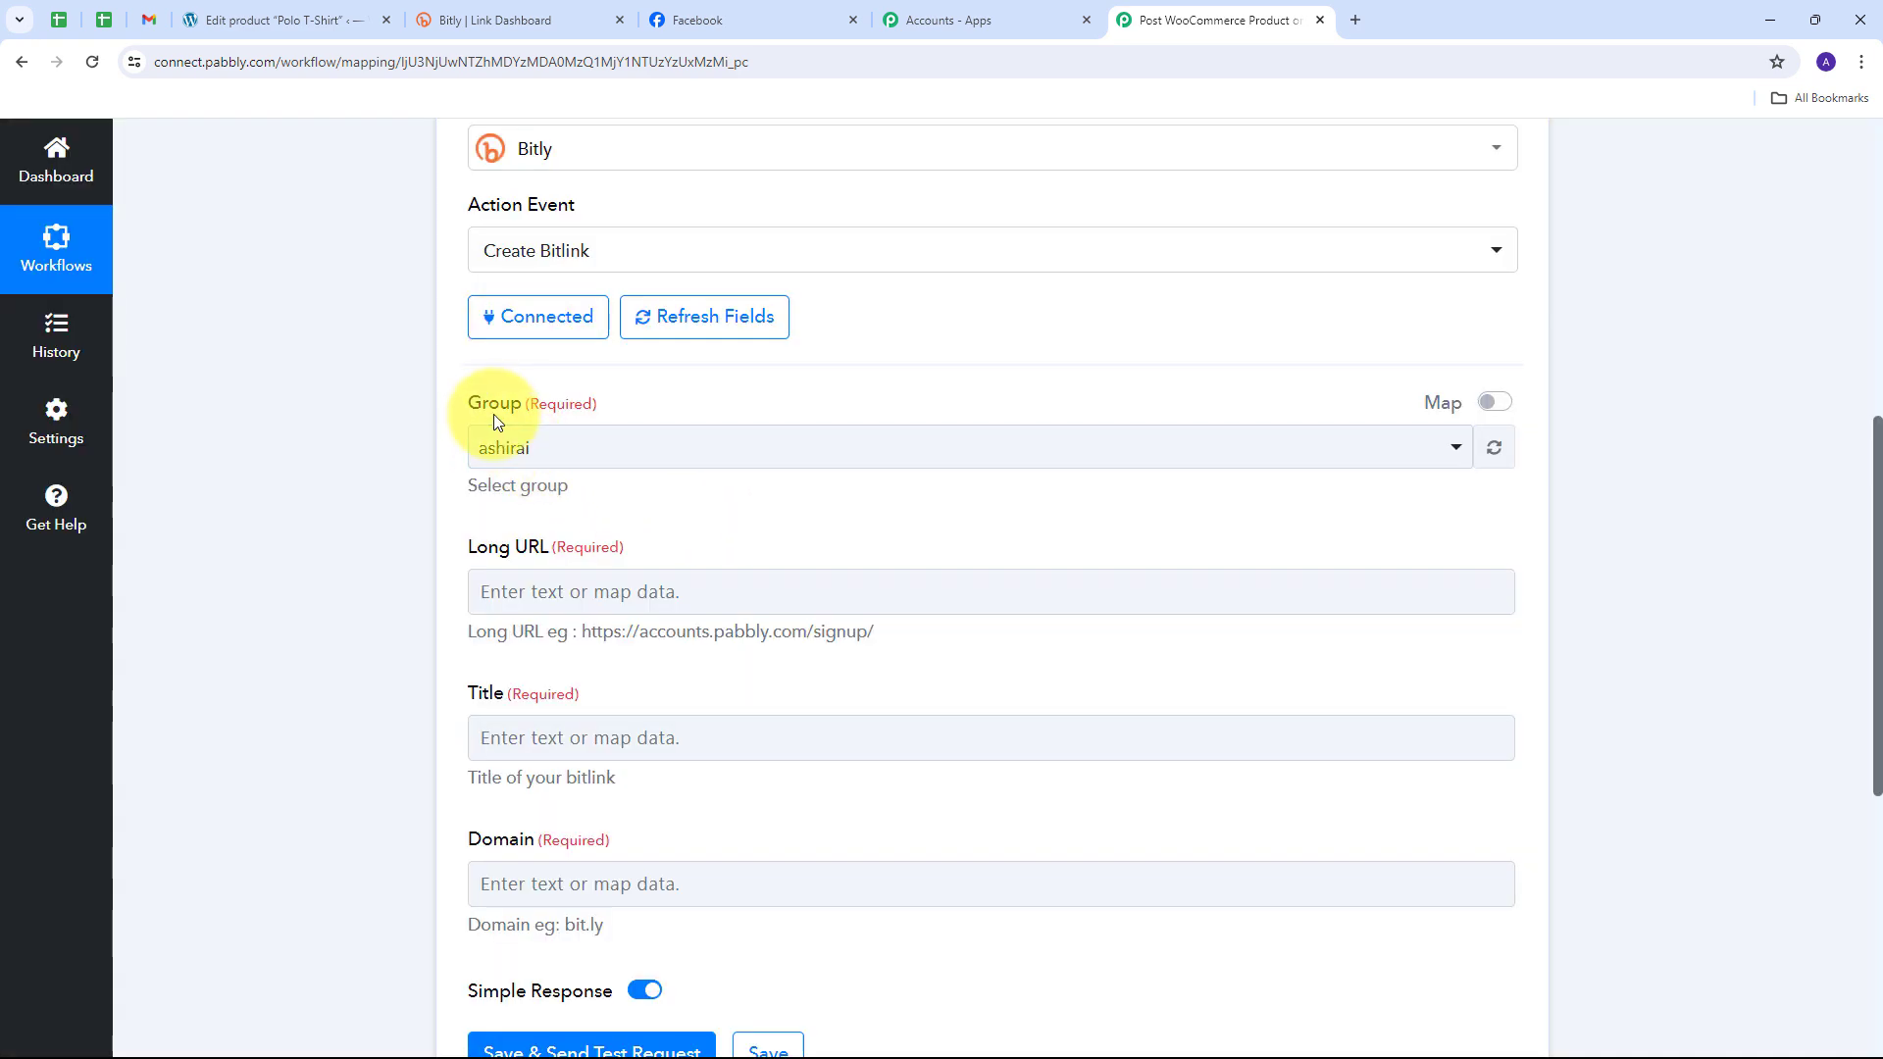
Step: Choose the only Bitly group and map the WooCommerce product Permalink into Long URL
{"action": "left_click", "coordinate": [763, 459]}
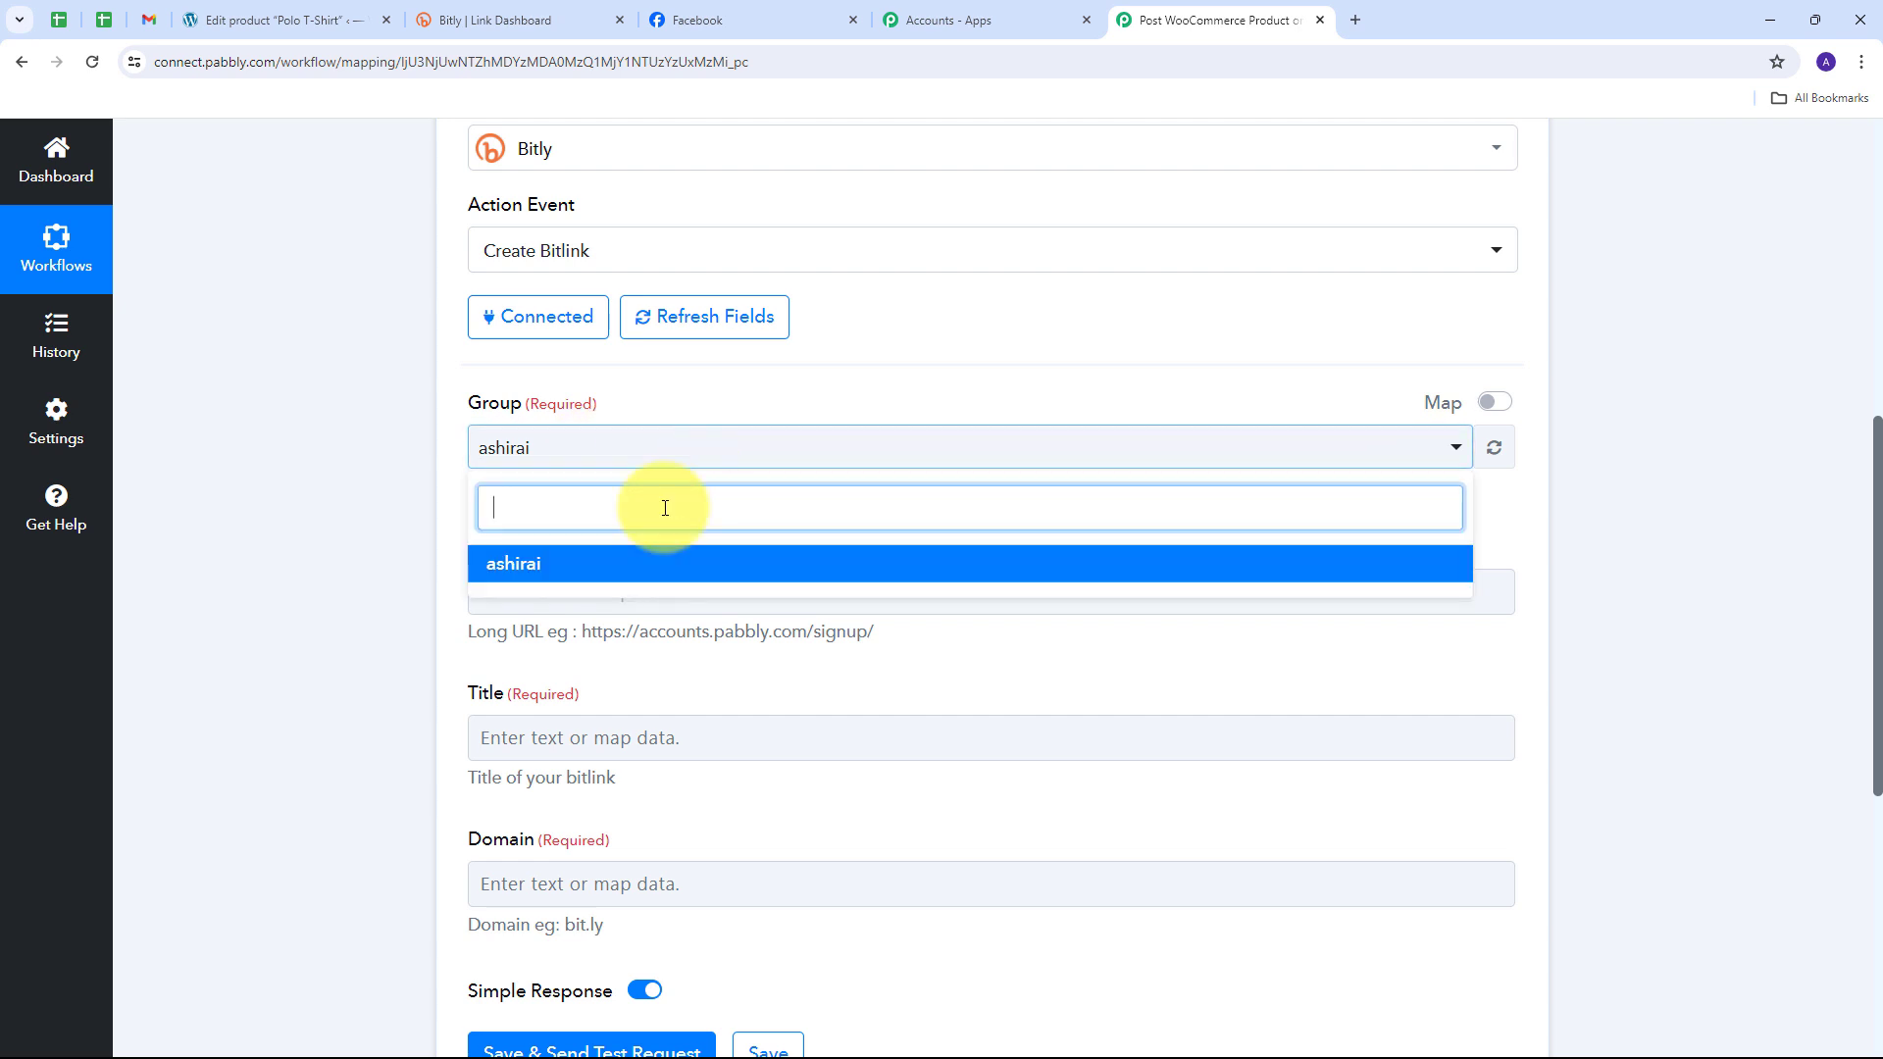
{"action": "left_click", "coordinate": [546, 574]}
{"action": "scroll", "coordinate": [514, 484], "scroll_direction": "down", "scroll_amount": 1}
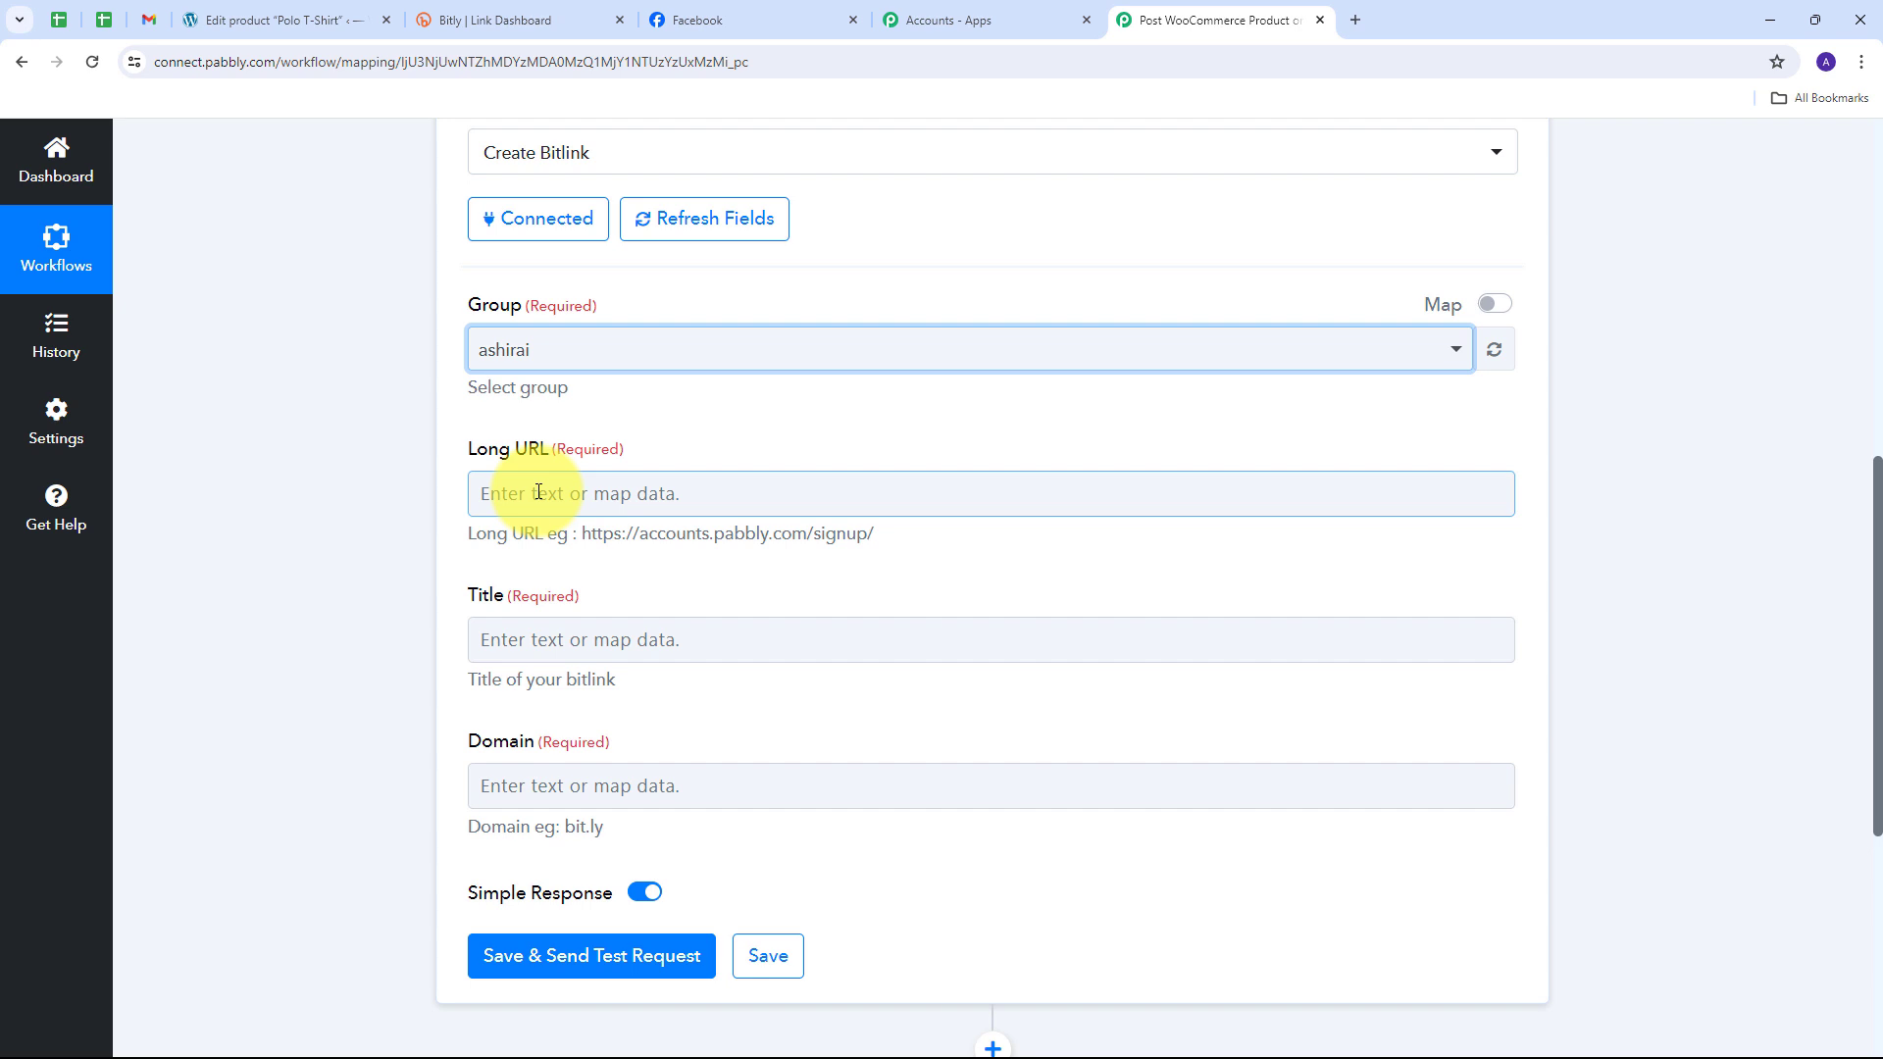
{"action": "left_click", "coordinate": [587, 505]}
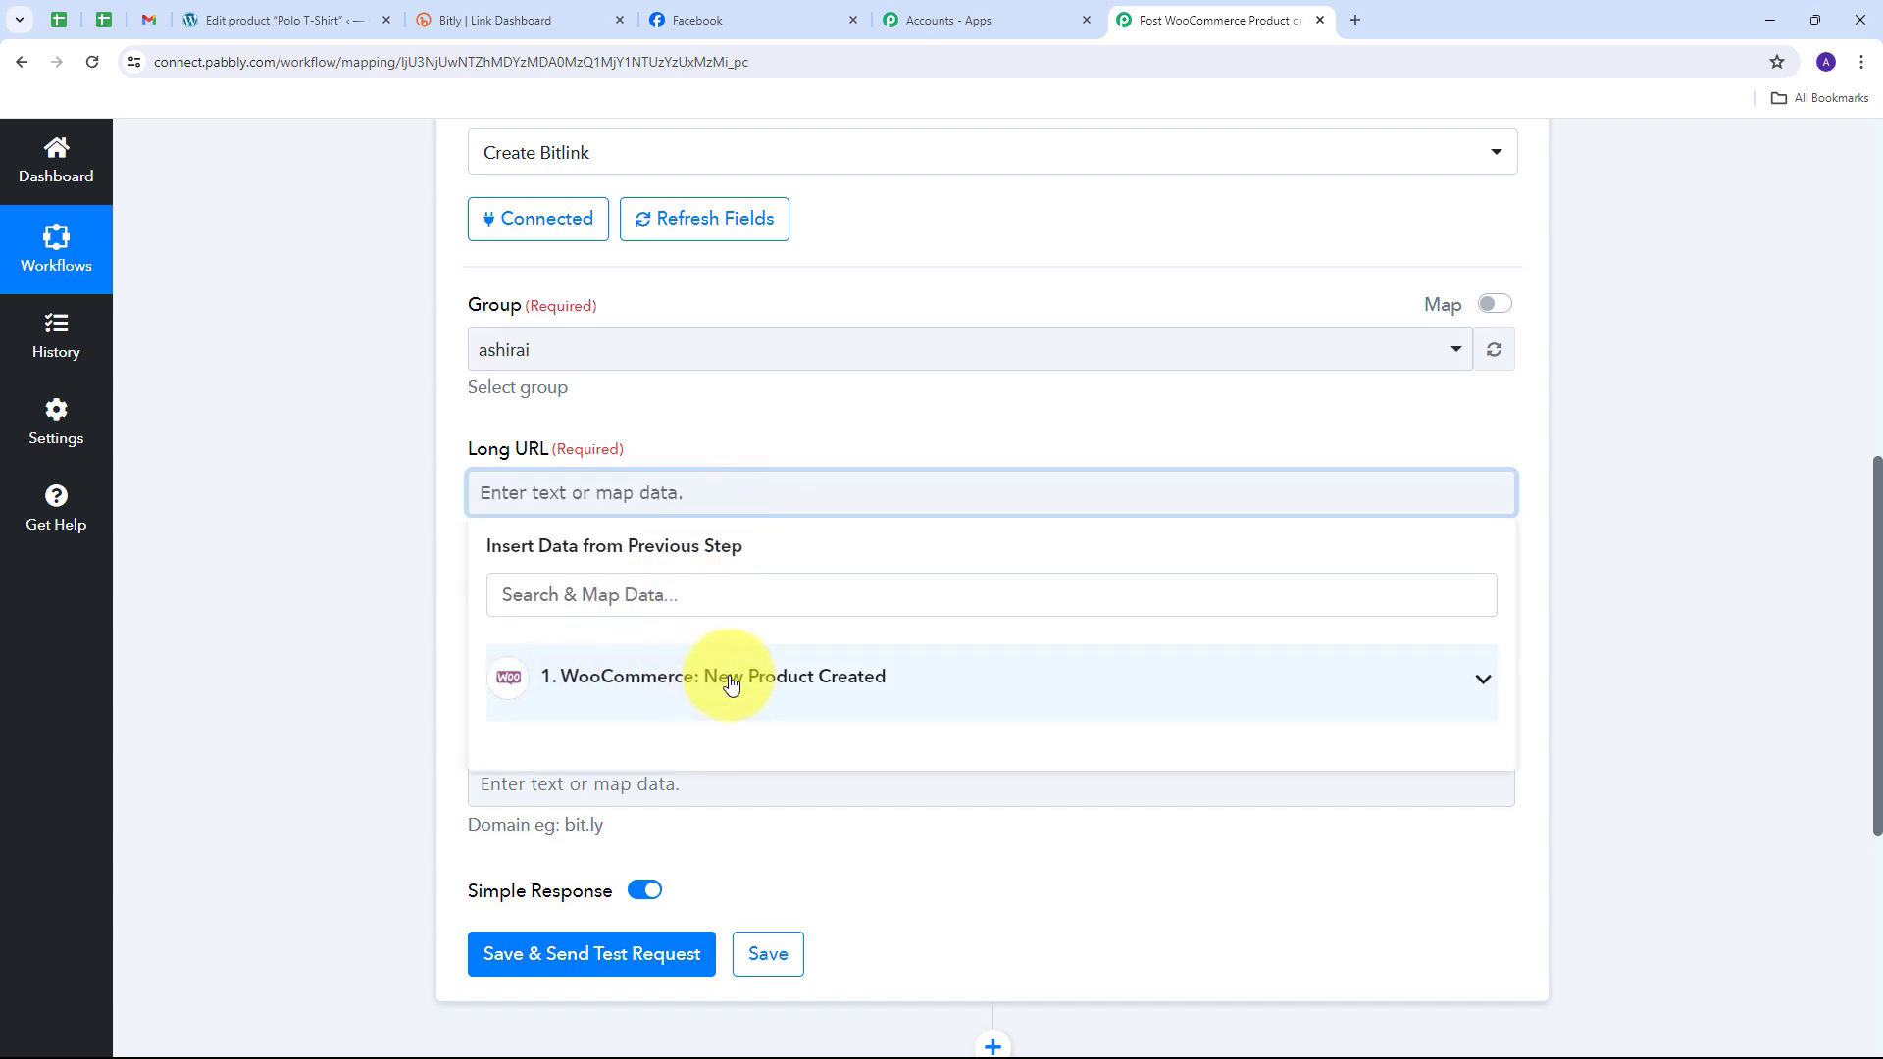
{"action": "left_click", "coordinate": [930, 683]}
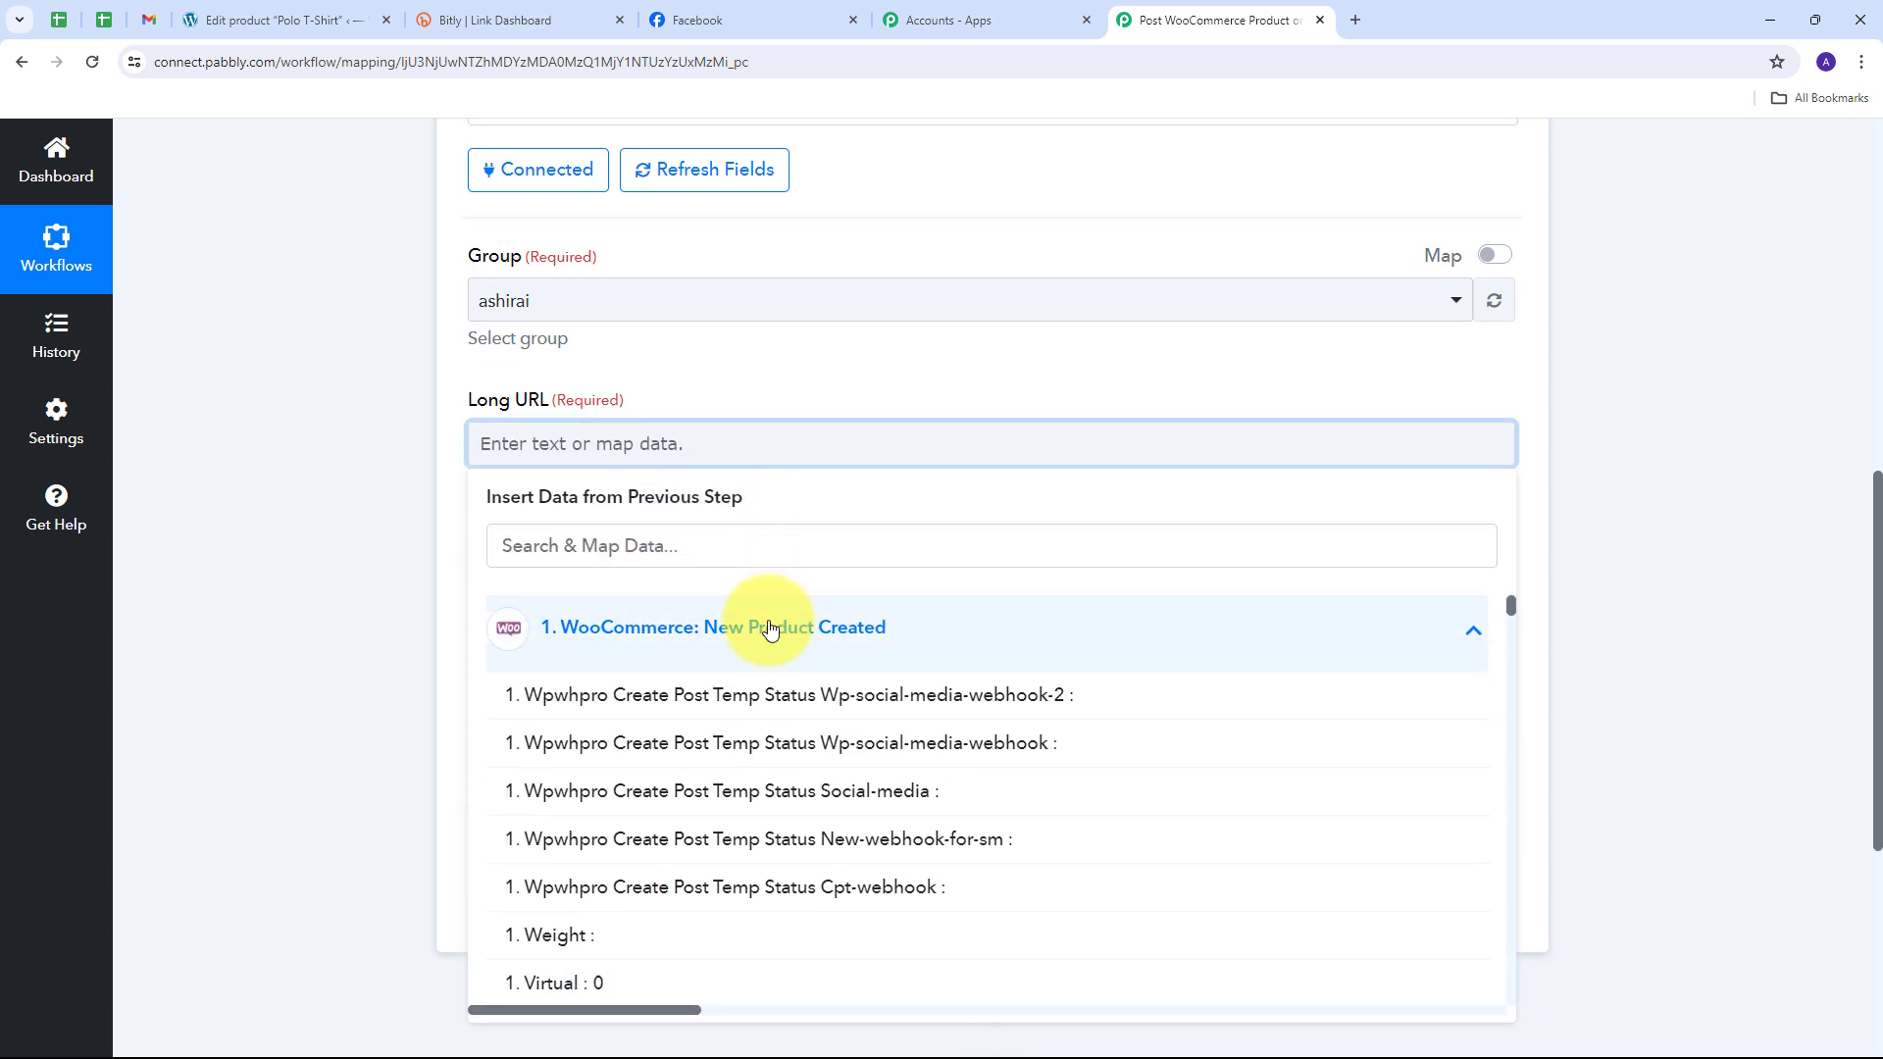
{"action": "scroll", "coordinate": [799, 623], "scroll_direction": "down", "scroll_amount": 5}
{"action": "scroll", "coordinate": [799, 623], "scroll_direction": "up", "scroll_amount": 3}
{"action": "scroll", "coordinate": [794, 626], "scroll_direction": "down", "scroll_amount": 3}
{"action": "scroll", "coordinate": [793, 624], "scroll_direction": "down", "scroll_amount": 13}
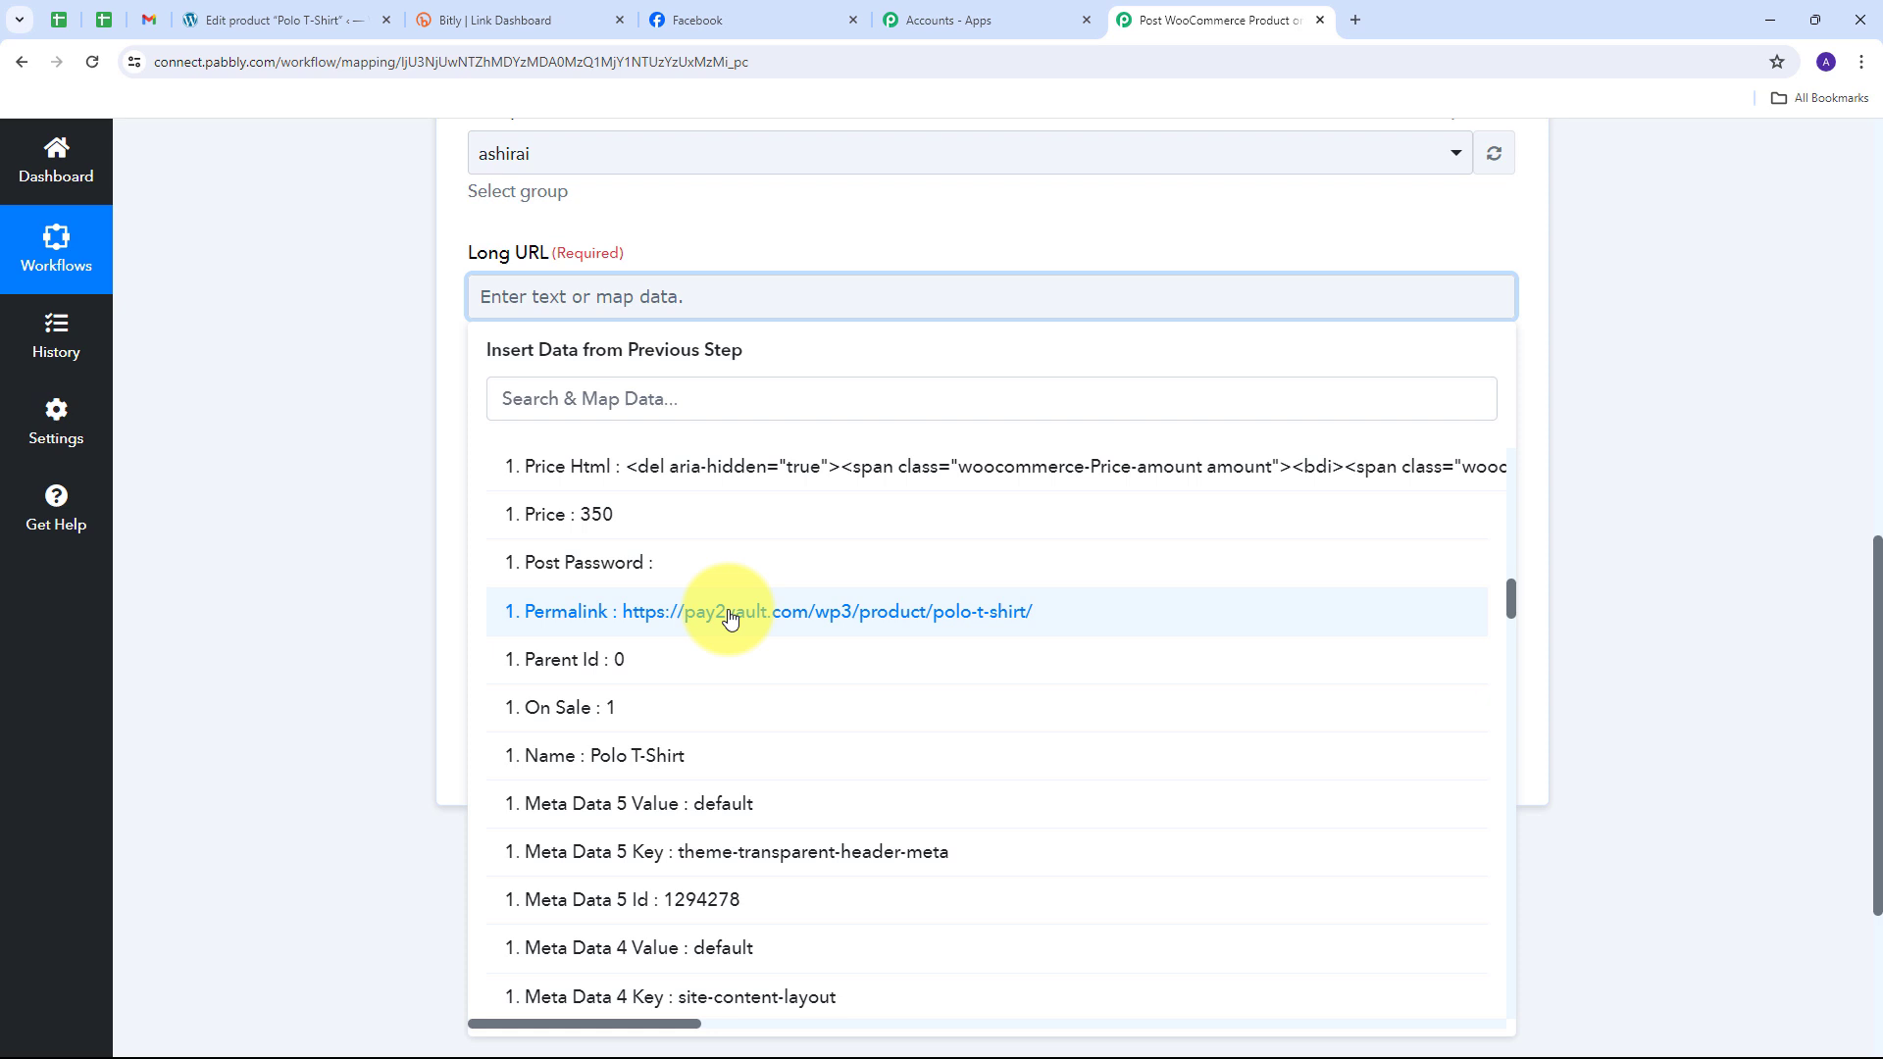
{"action": "left_click", "coordinate": [728, 615]}
Step: Map the WooCommerce product Name into the bitlink Title
{"action": "left_click", "coordinate": [560, 456]}
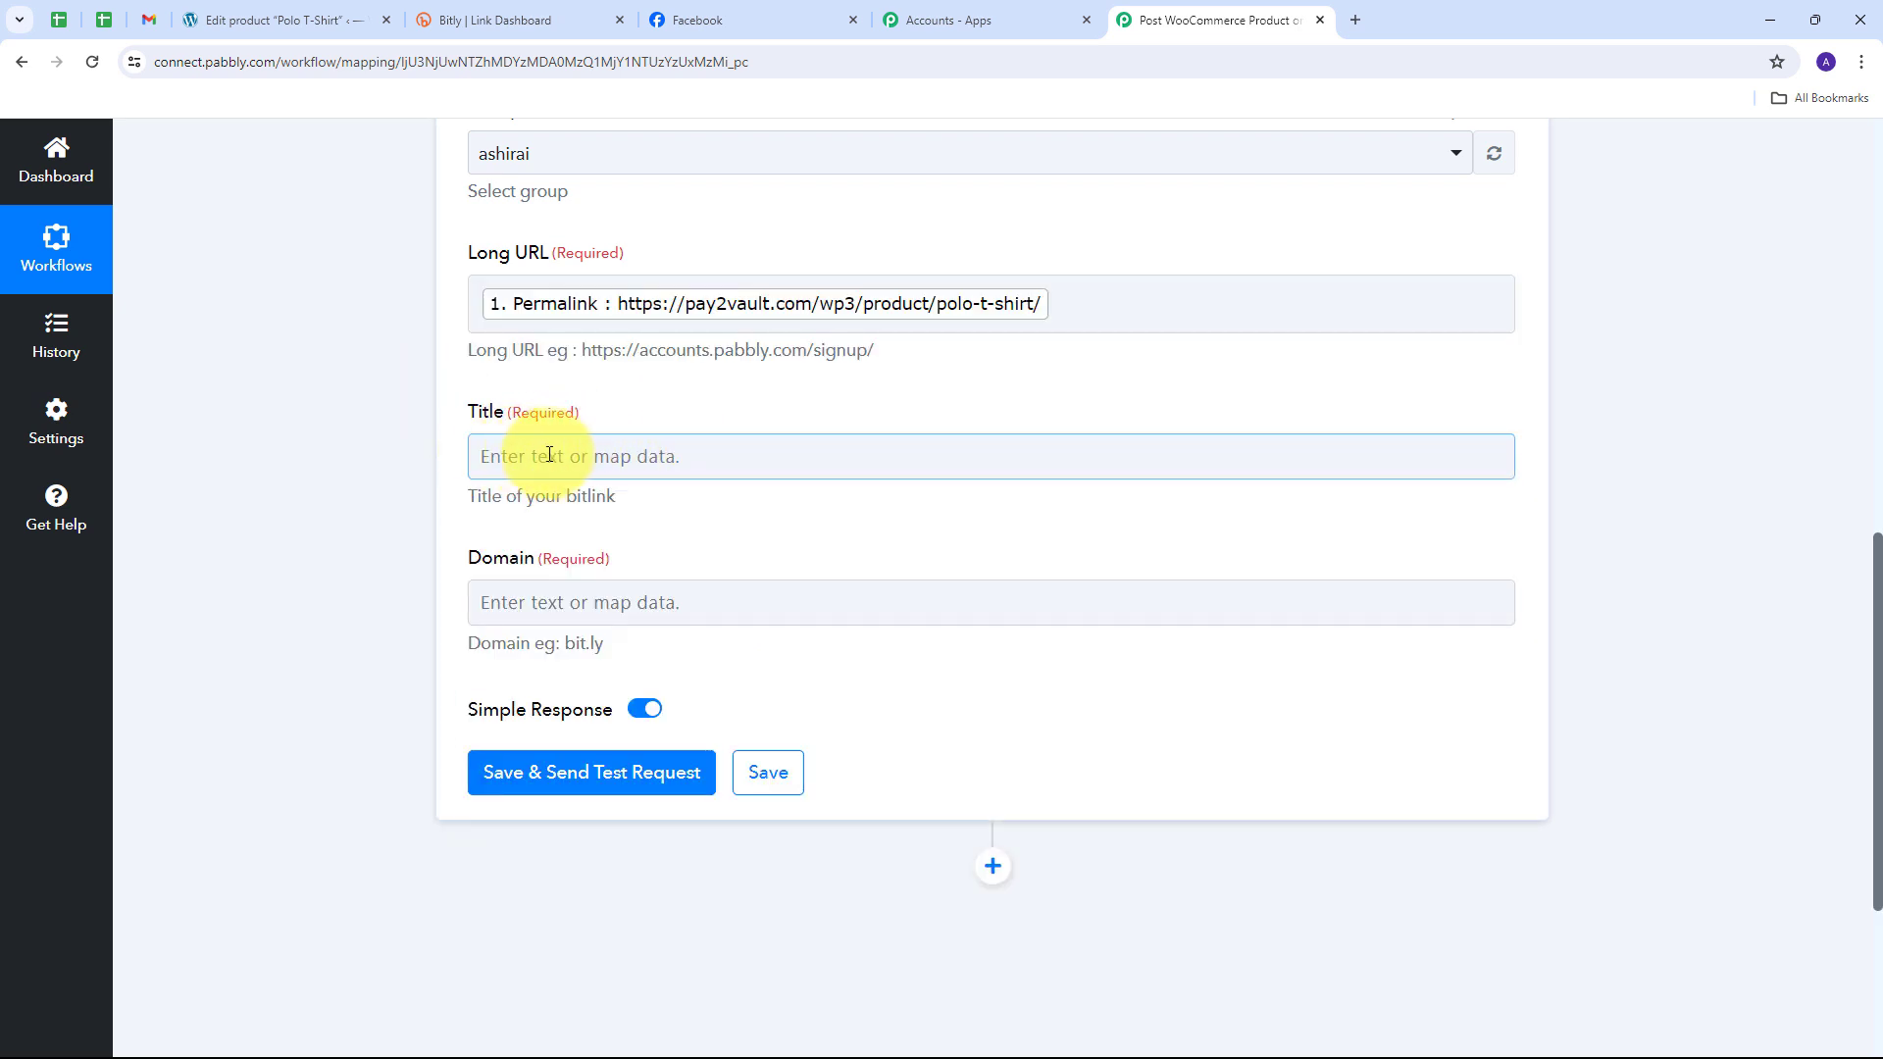
{"action": "left_click", "coordinate": [1013, 468]}
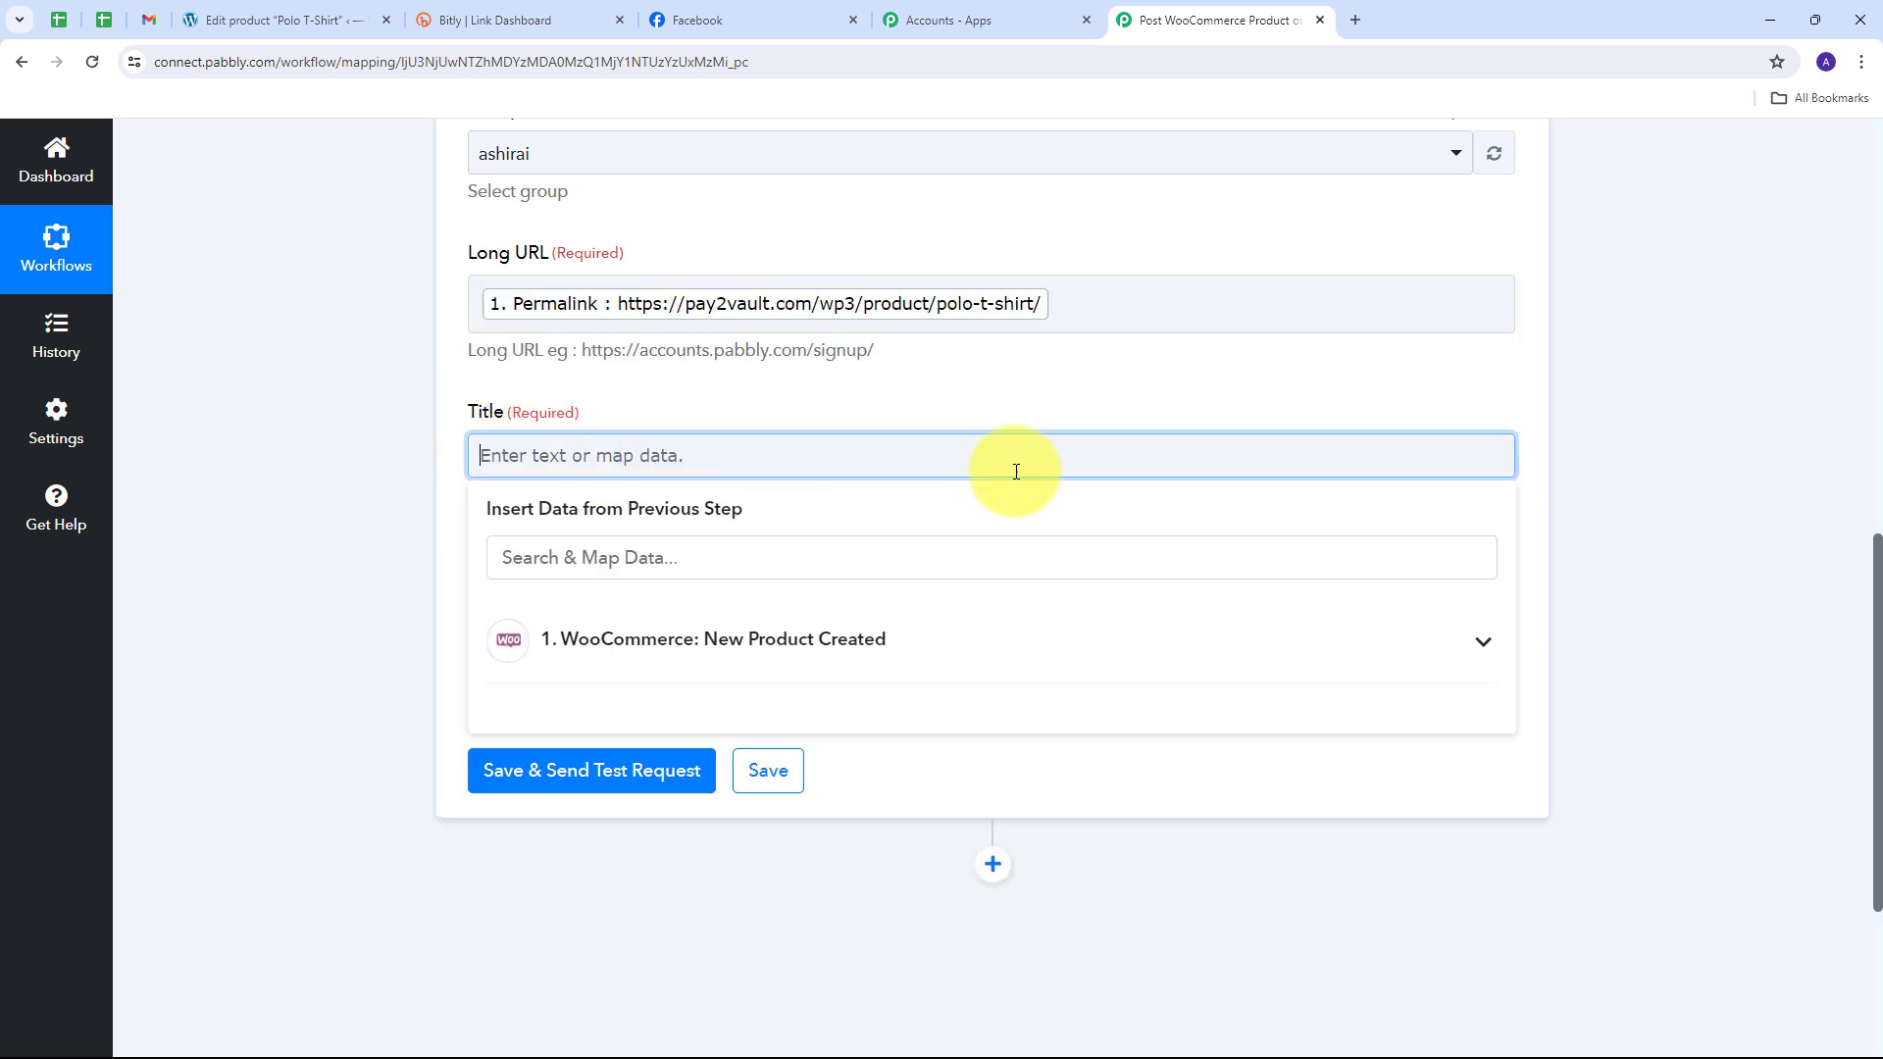
{"action": "left_click", "coordinate": [922, 643]}
{"action": "scroll", "coordinate": [848, 755], "scroll_direction": "down", "scroll_amount": 2}
{"action": "scroll", "coordinate": [853, 768], "scroll_direction": "down", "scroll_amount": 5}
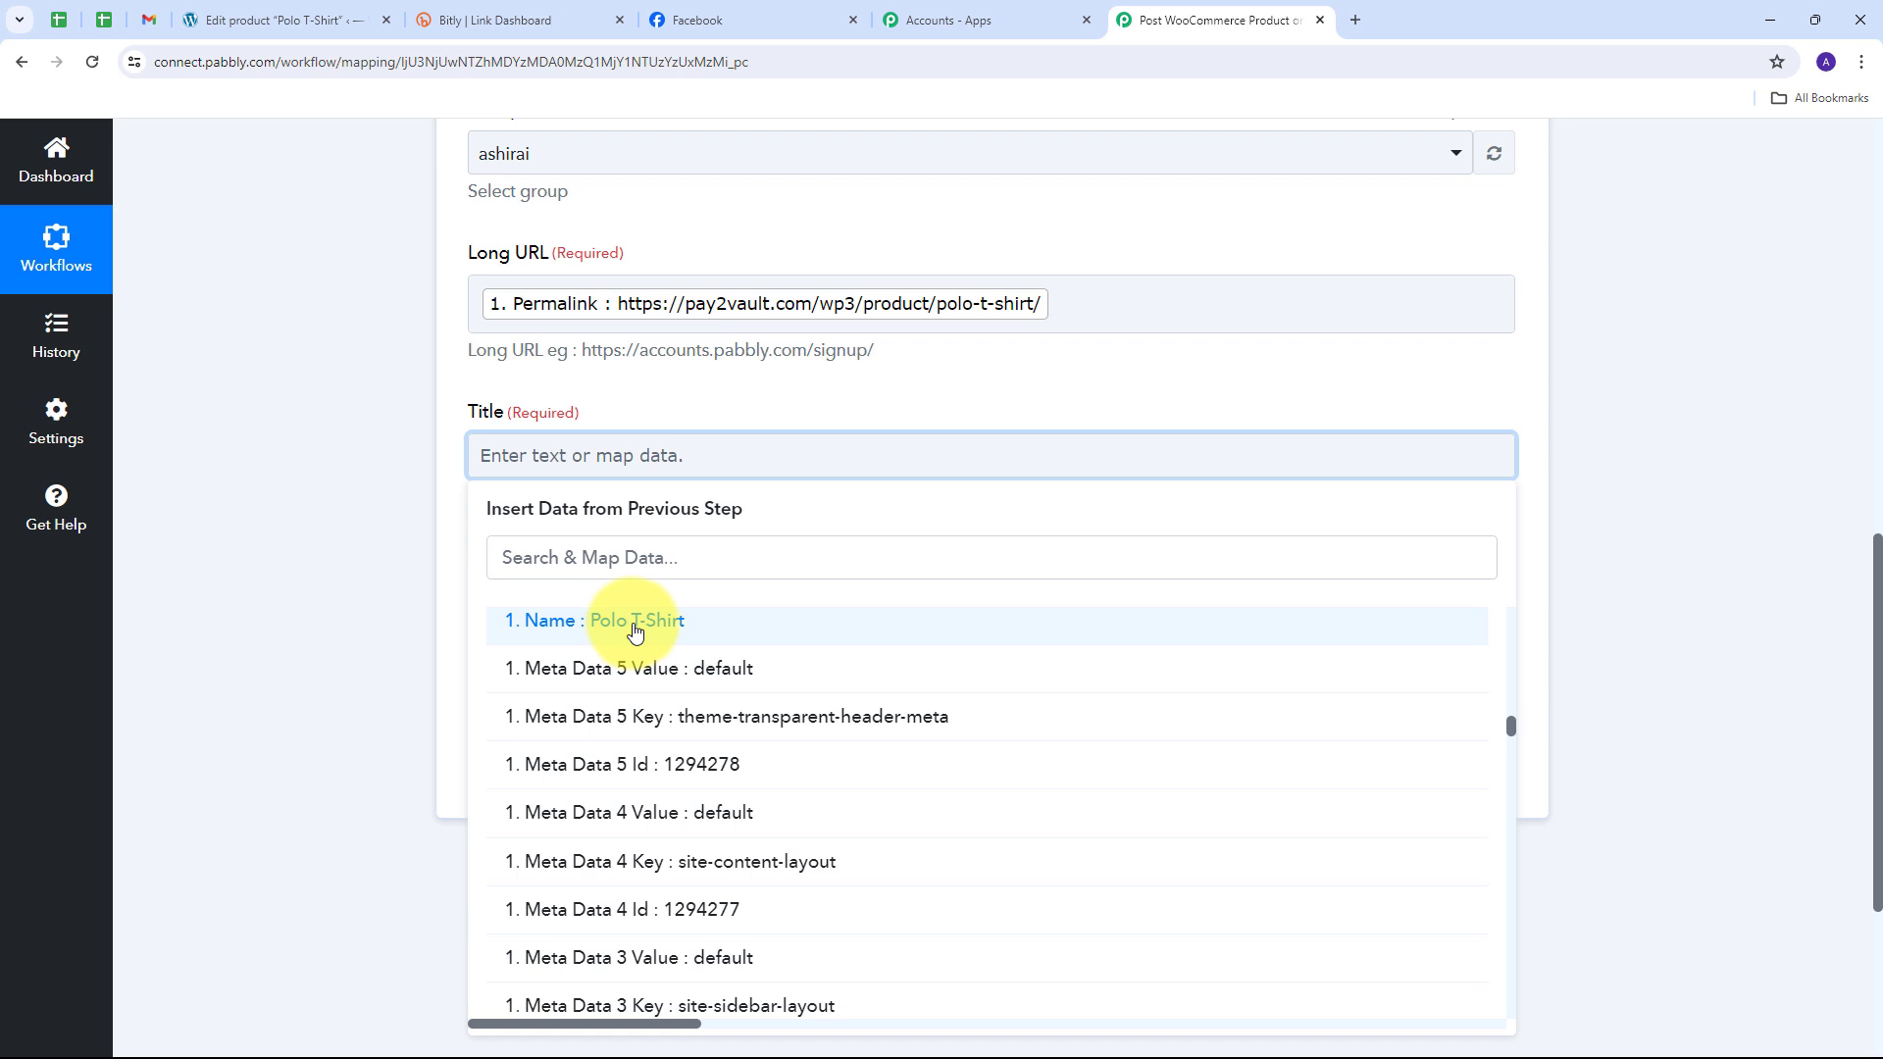
{"action": "left_click", "coordinate": [634, 630]}
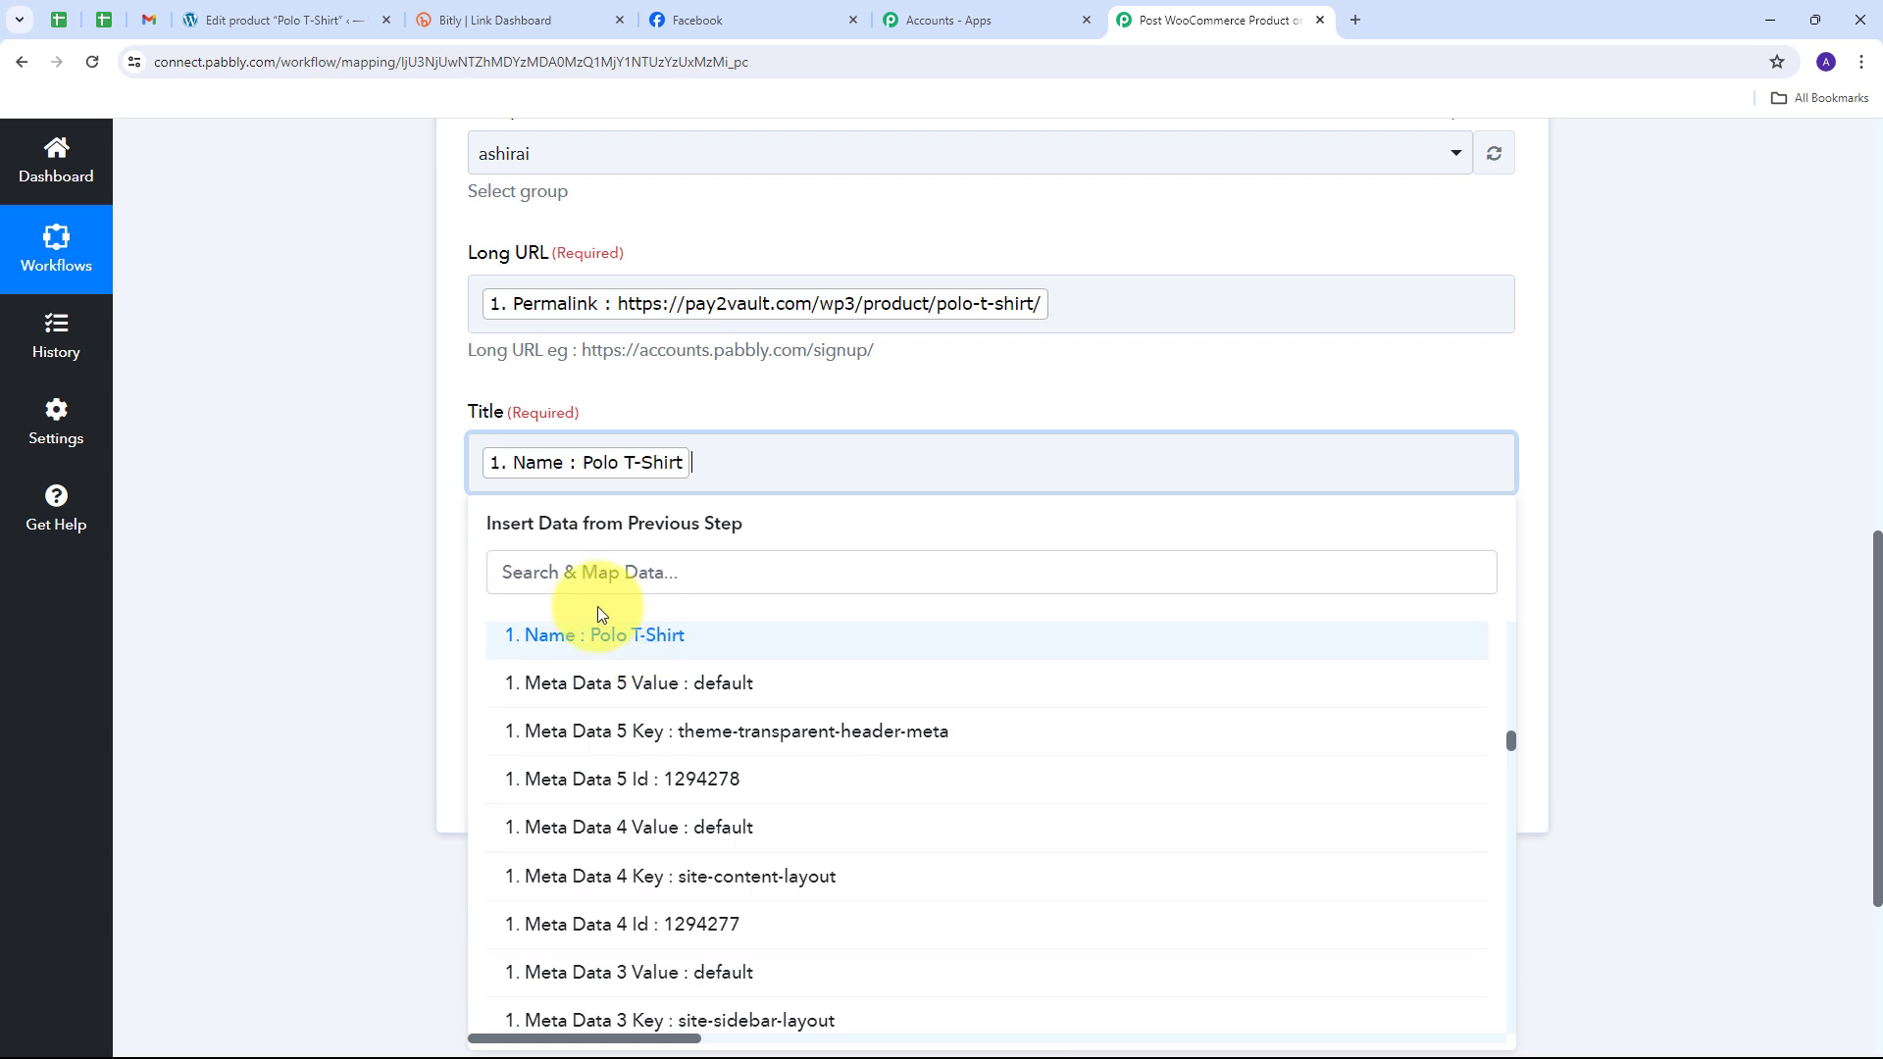
{"action": "left_click", "coordinate": [385, 506]}
{"action": "scroll", "coordinate": [588, 510], "scroll_direction": "down", "scroll_amount": 1}
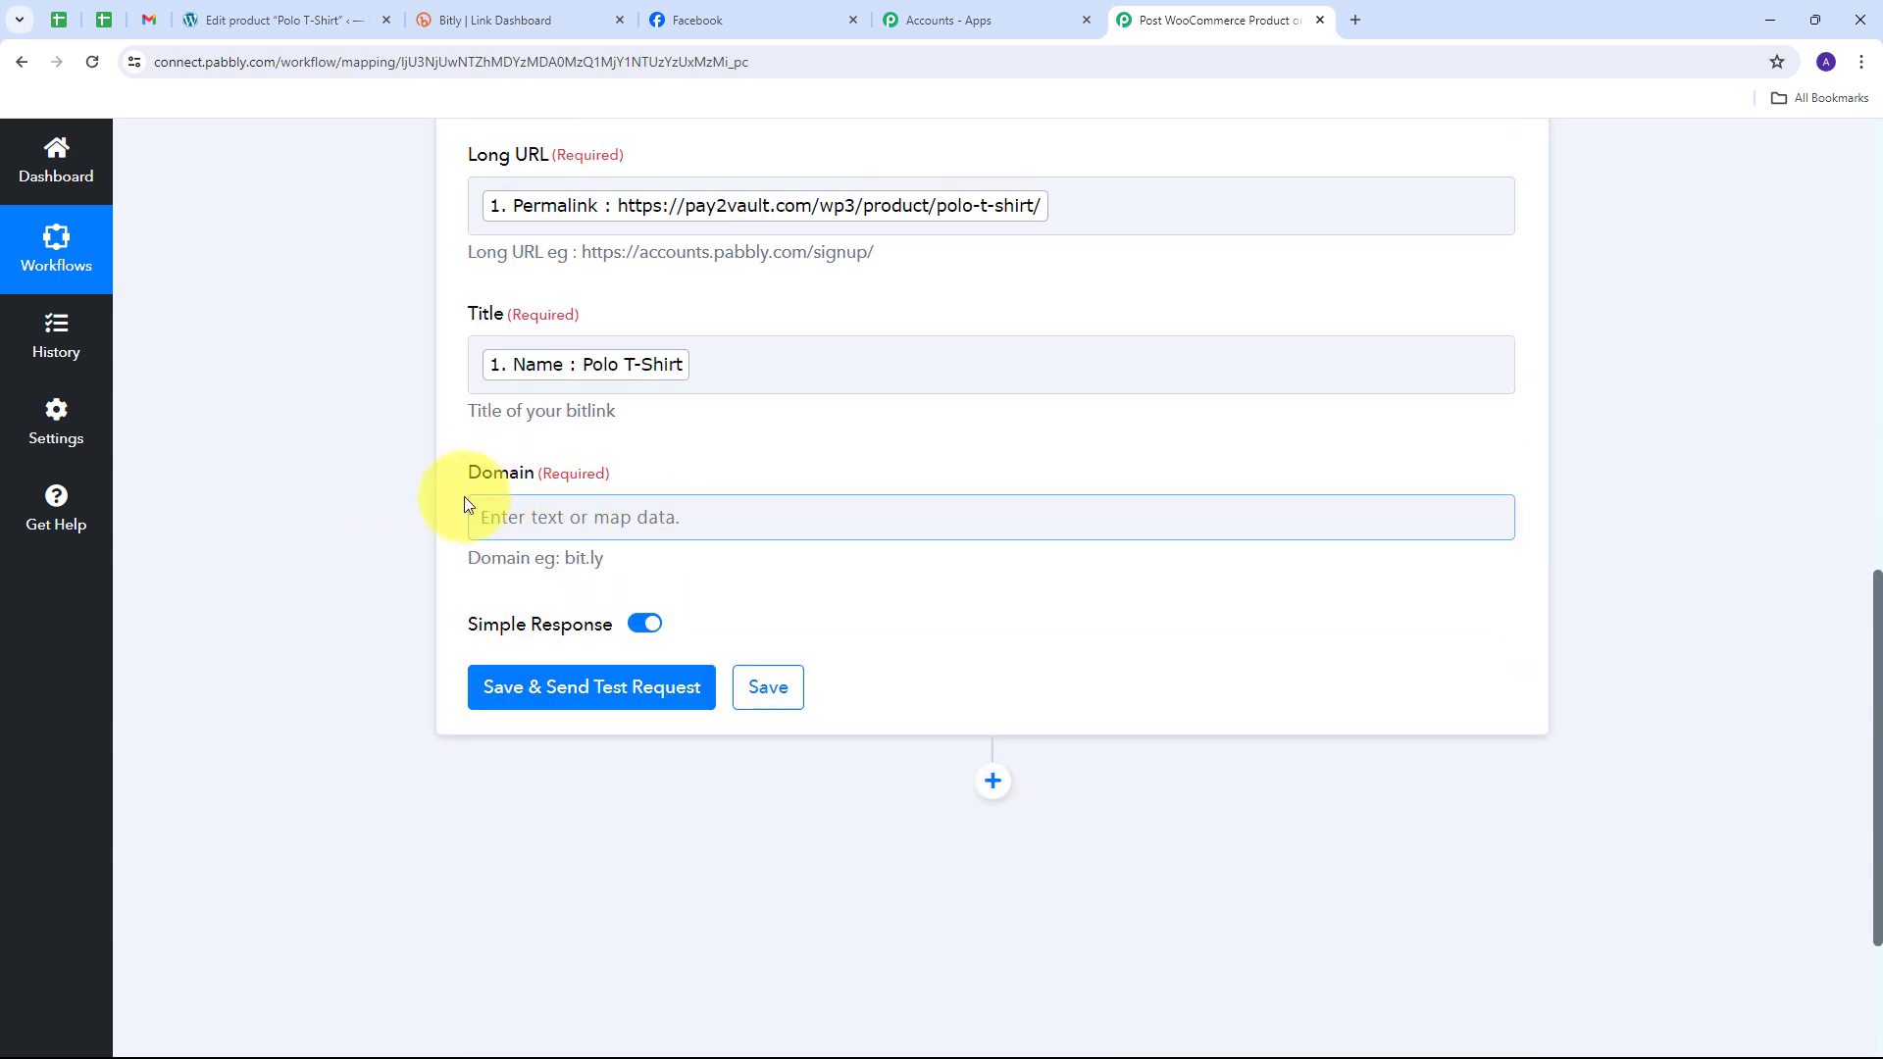
Step: Set the bitlink Domain to bit.ly
{"action": "left_click", "coordinate": [587, 519]}
{"action": "type", "text": "bit.ly"}
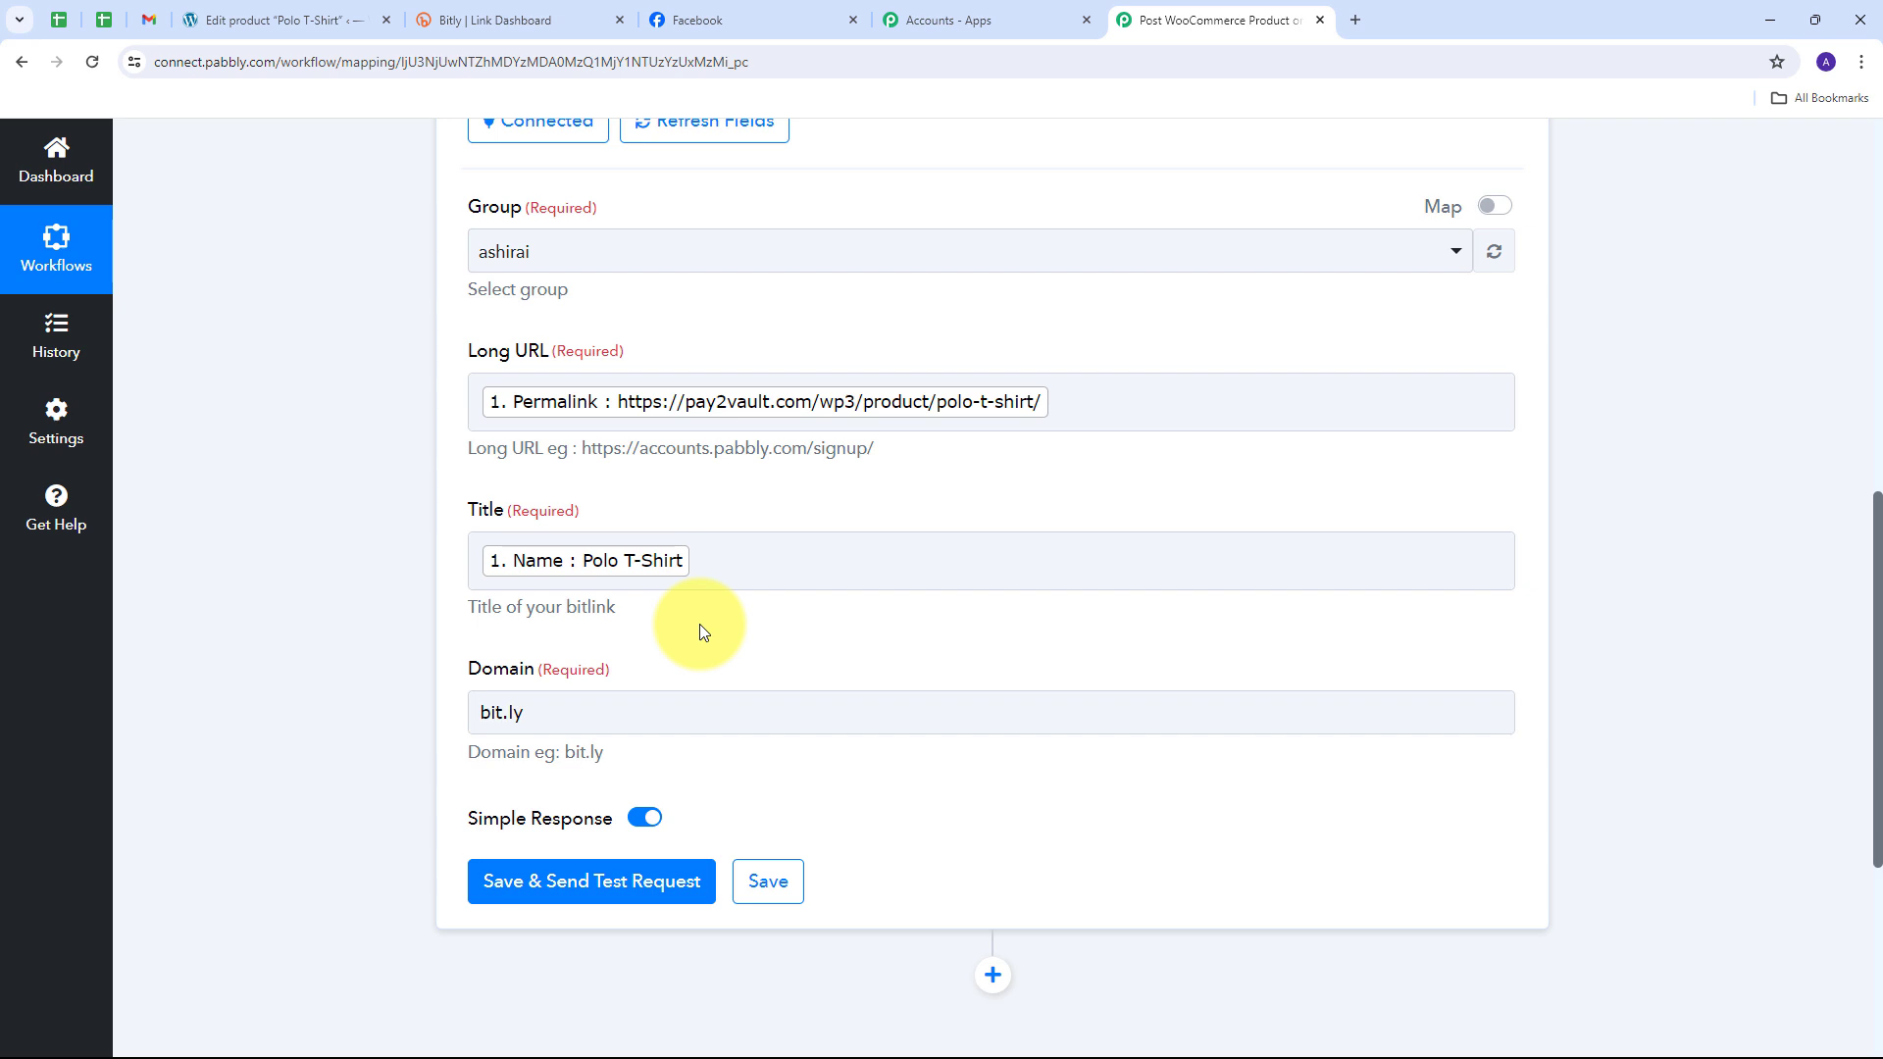
{"action": "scroll", "coordinate": [767, 612], "scroll_direction": "down", "scroll_amount": 3}
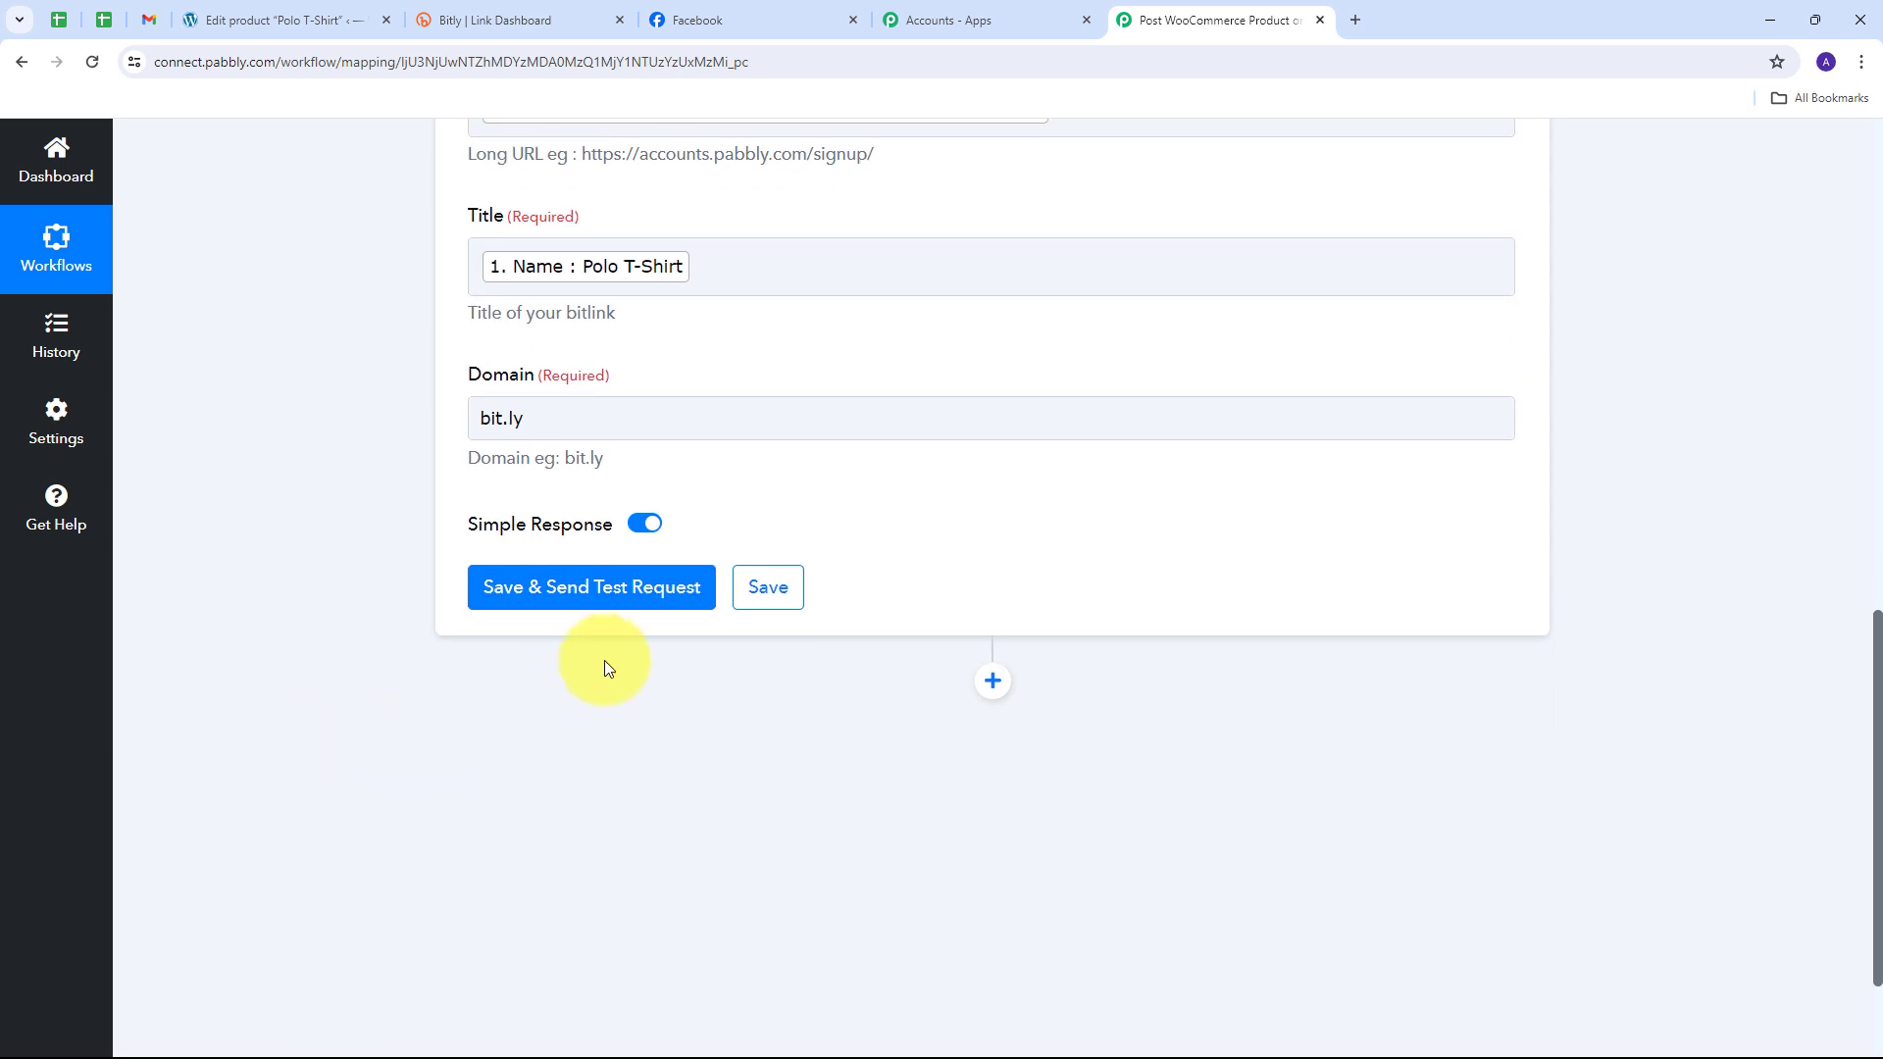
{"action": "left_click", "coordinate": [572, 597]}
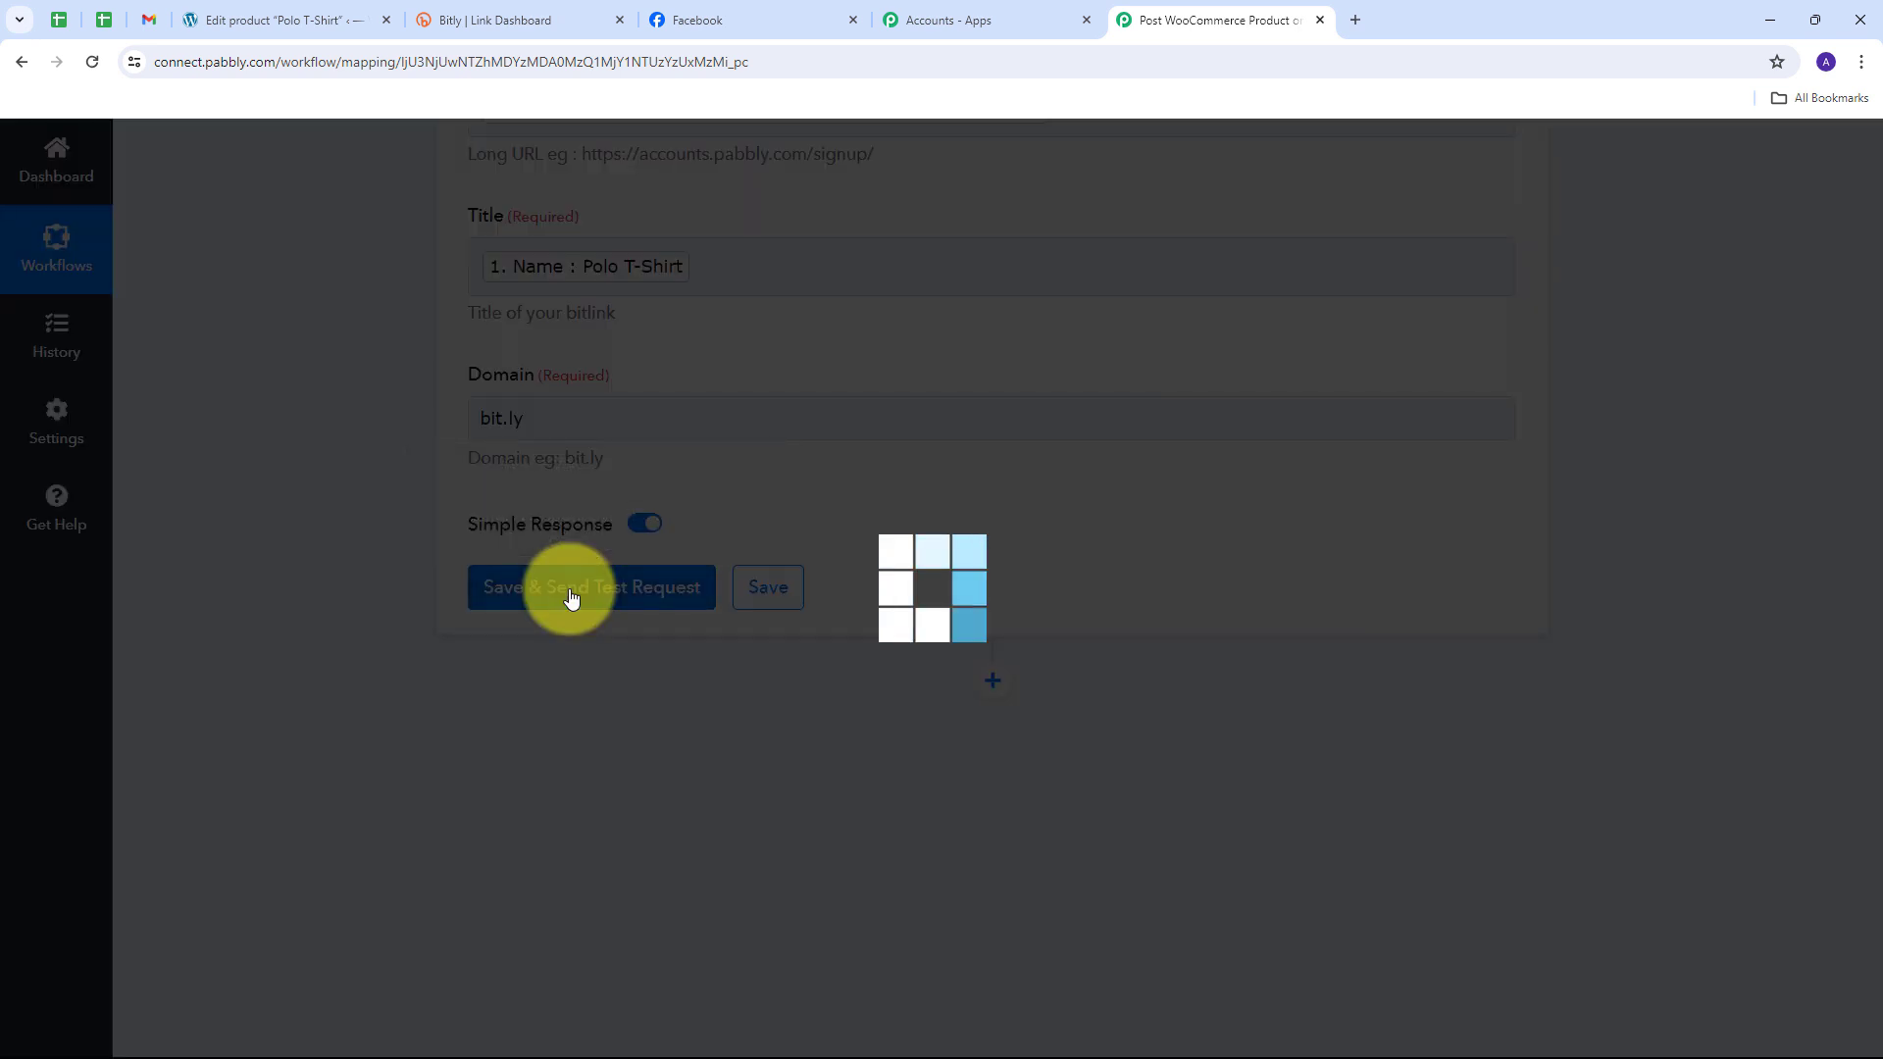
{"action": "scroll", "coordinate": [920, 597], "scroll_direction": "up", "scroll_amount": 2}
{"action": "scroll", "coordinate": [920, 596], "scroll_direction": "down", "scroll_amount": 3}
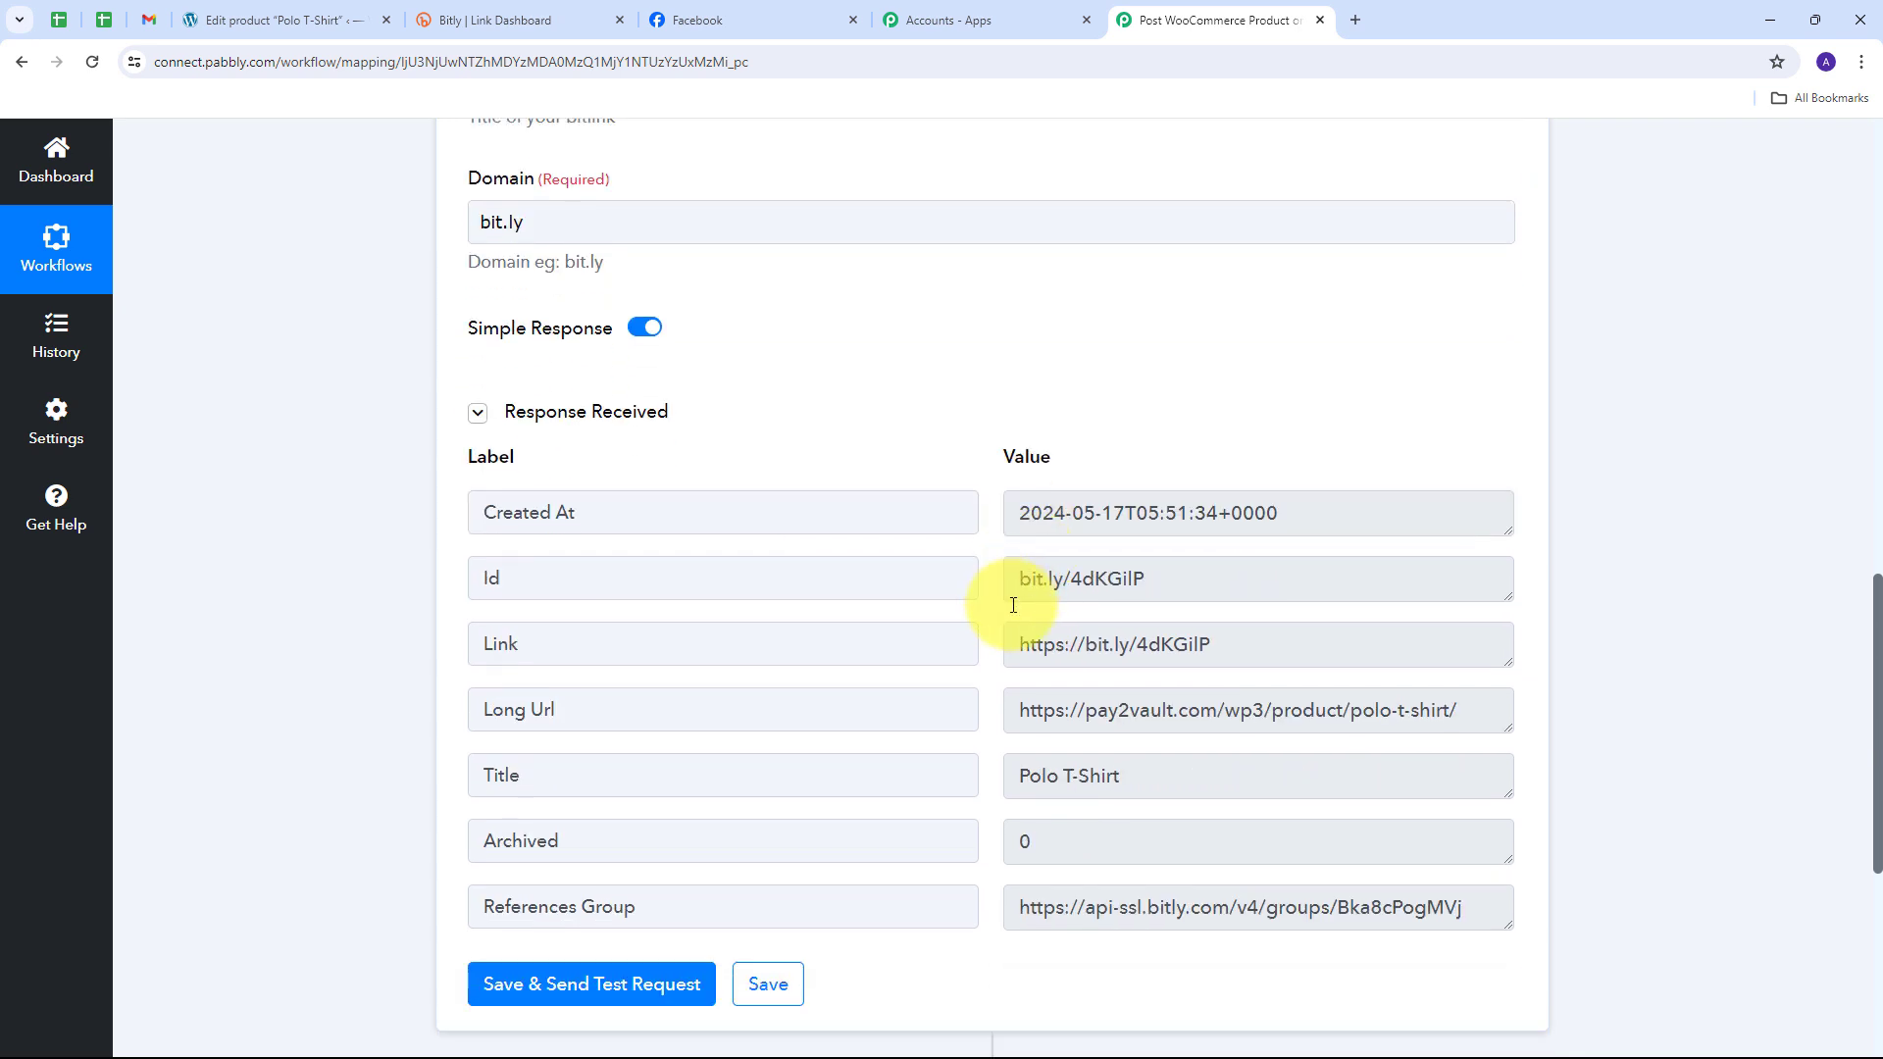
{"action": "scroll", "coordinate": [687, 637], "scroll_direction": "down", "scroll_amount": 1}
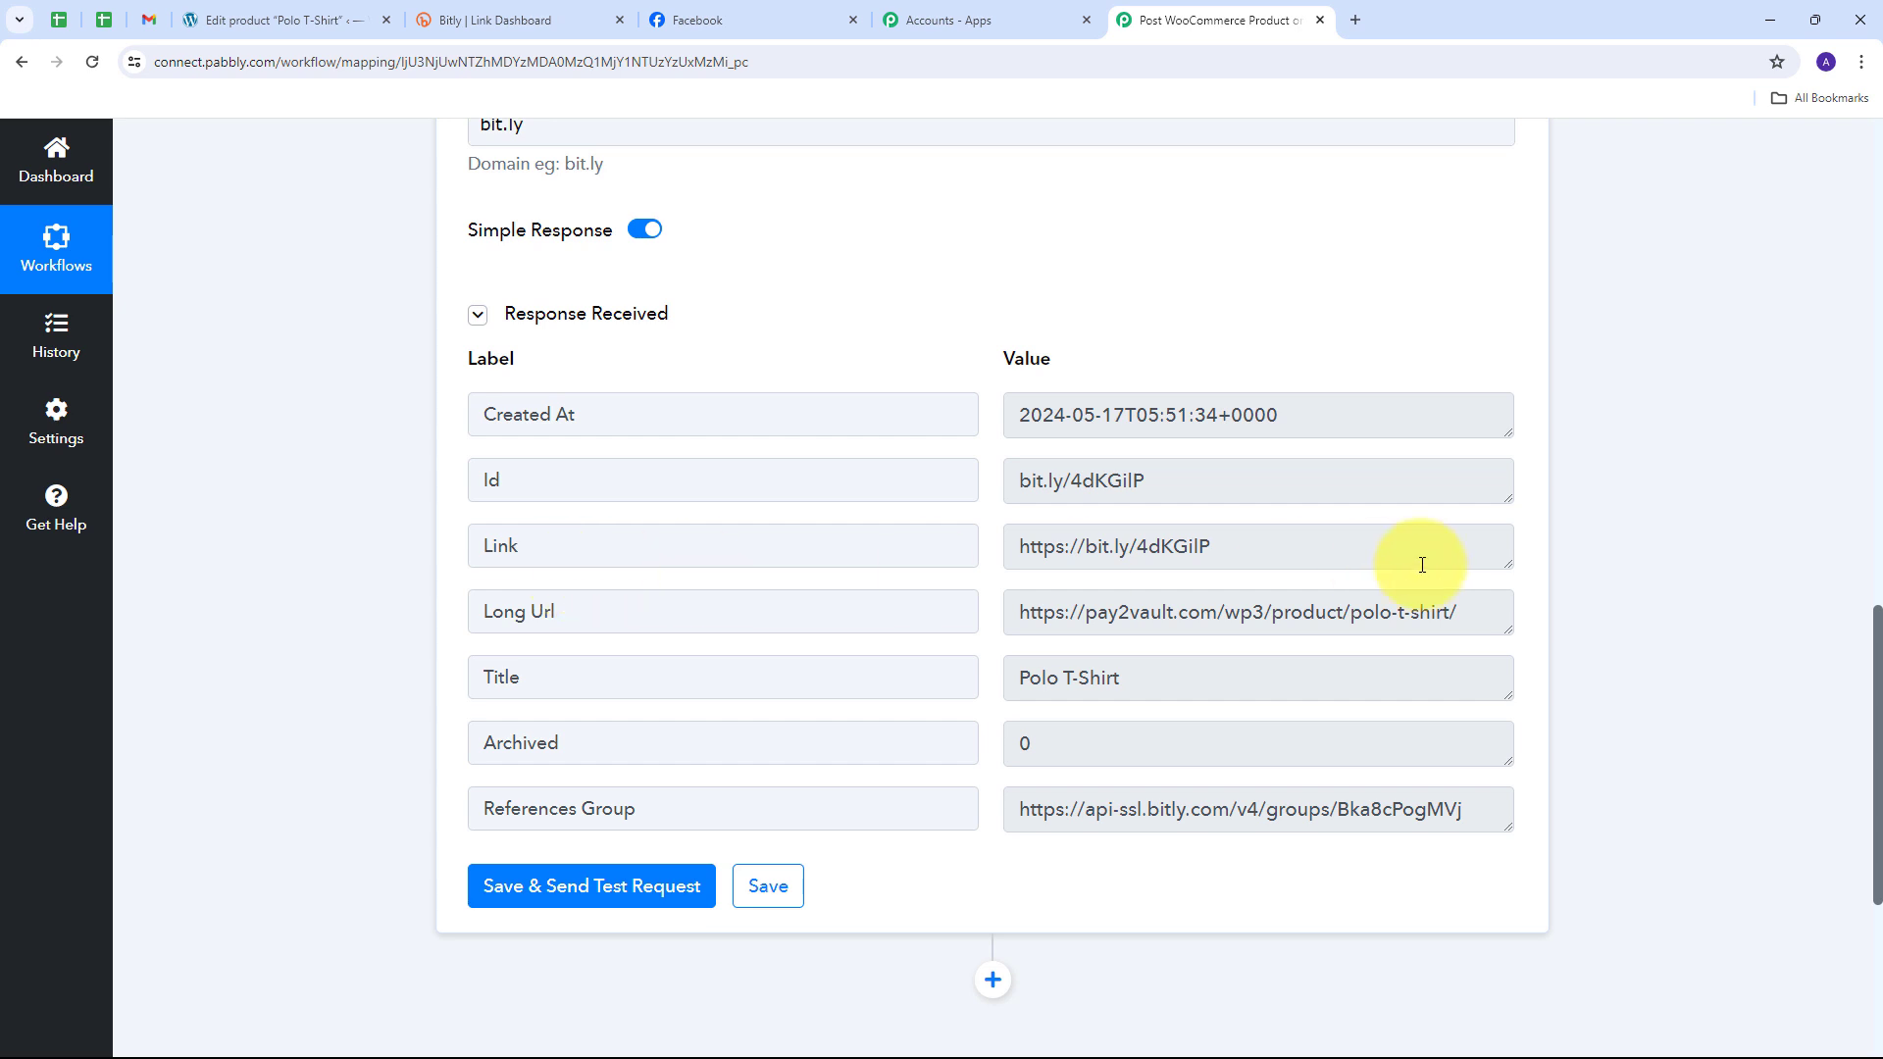
{"action": "left_click_drag", "start_coordinate": [1281, 539], "coordinate": [976, 563]}
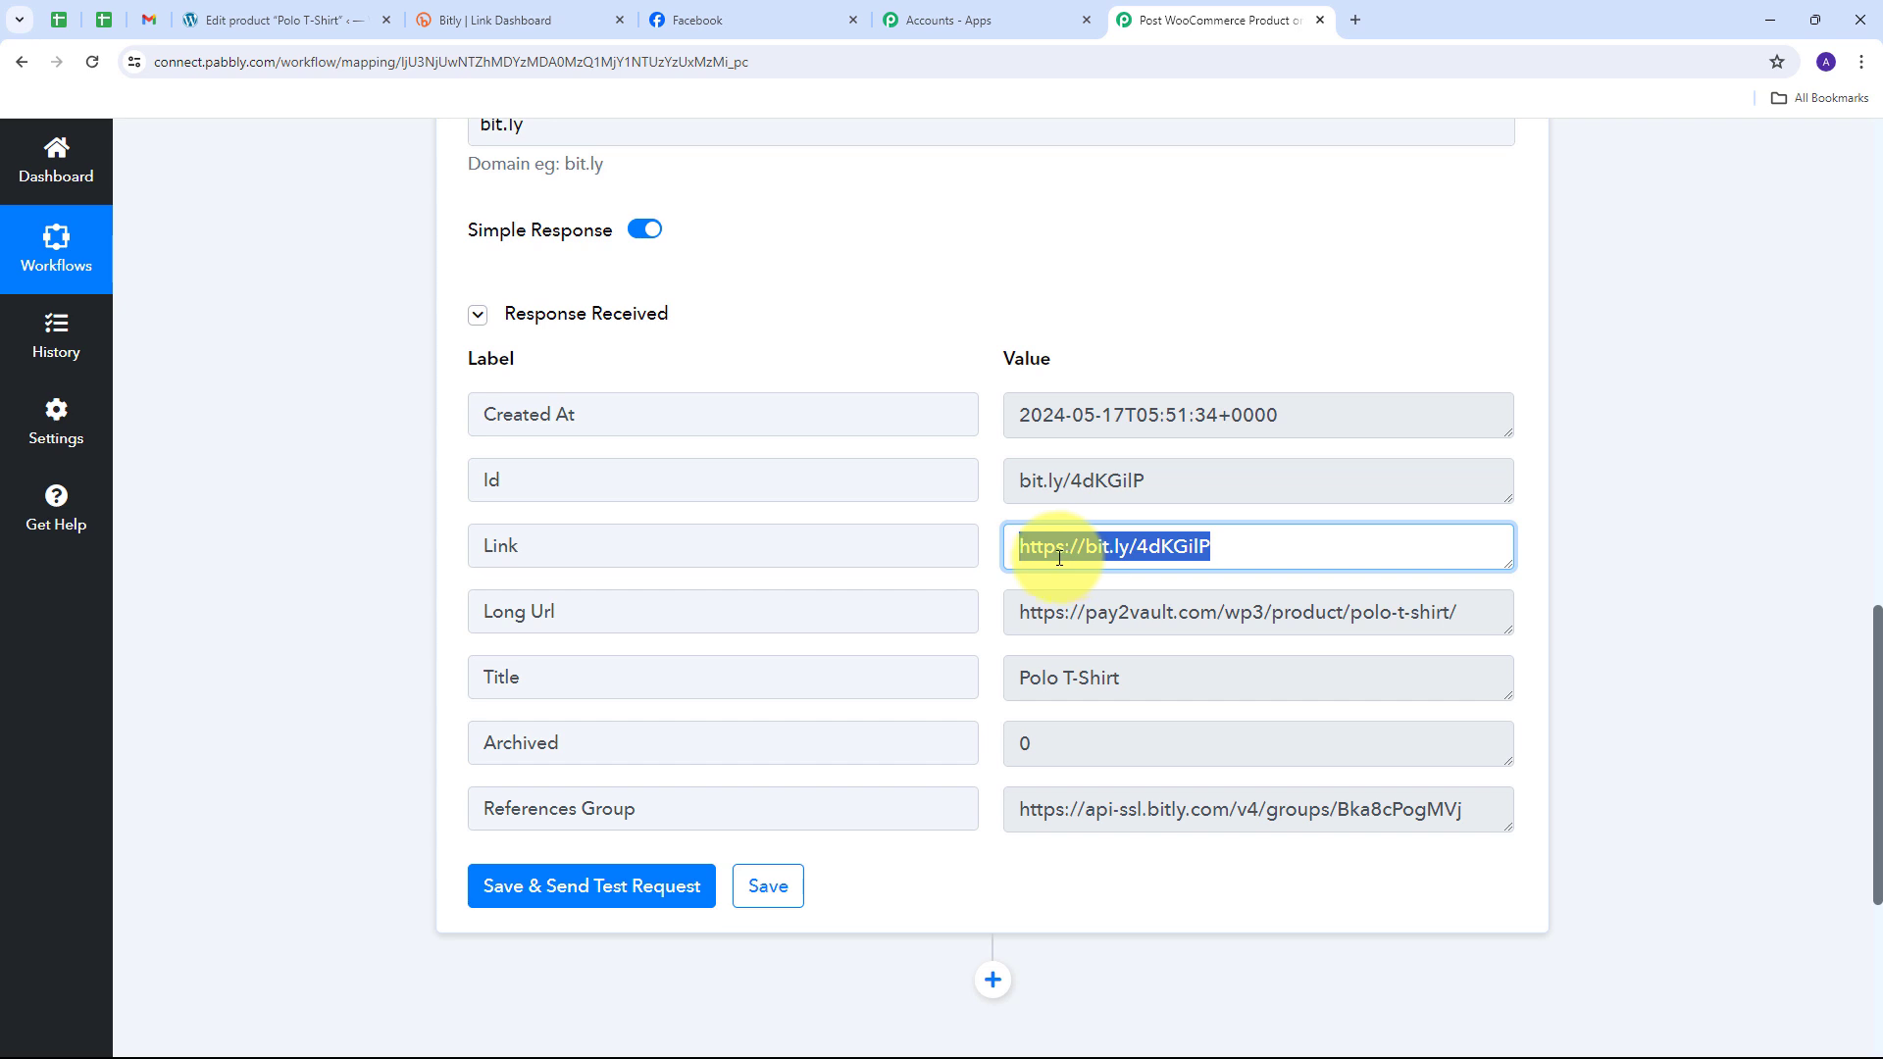
{"action": "left_click", "coordinate": [986, 551]}
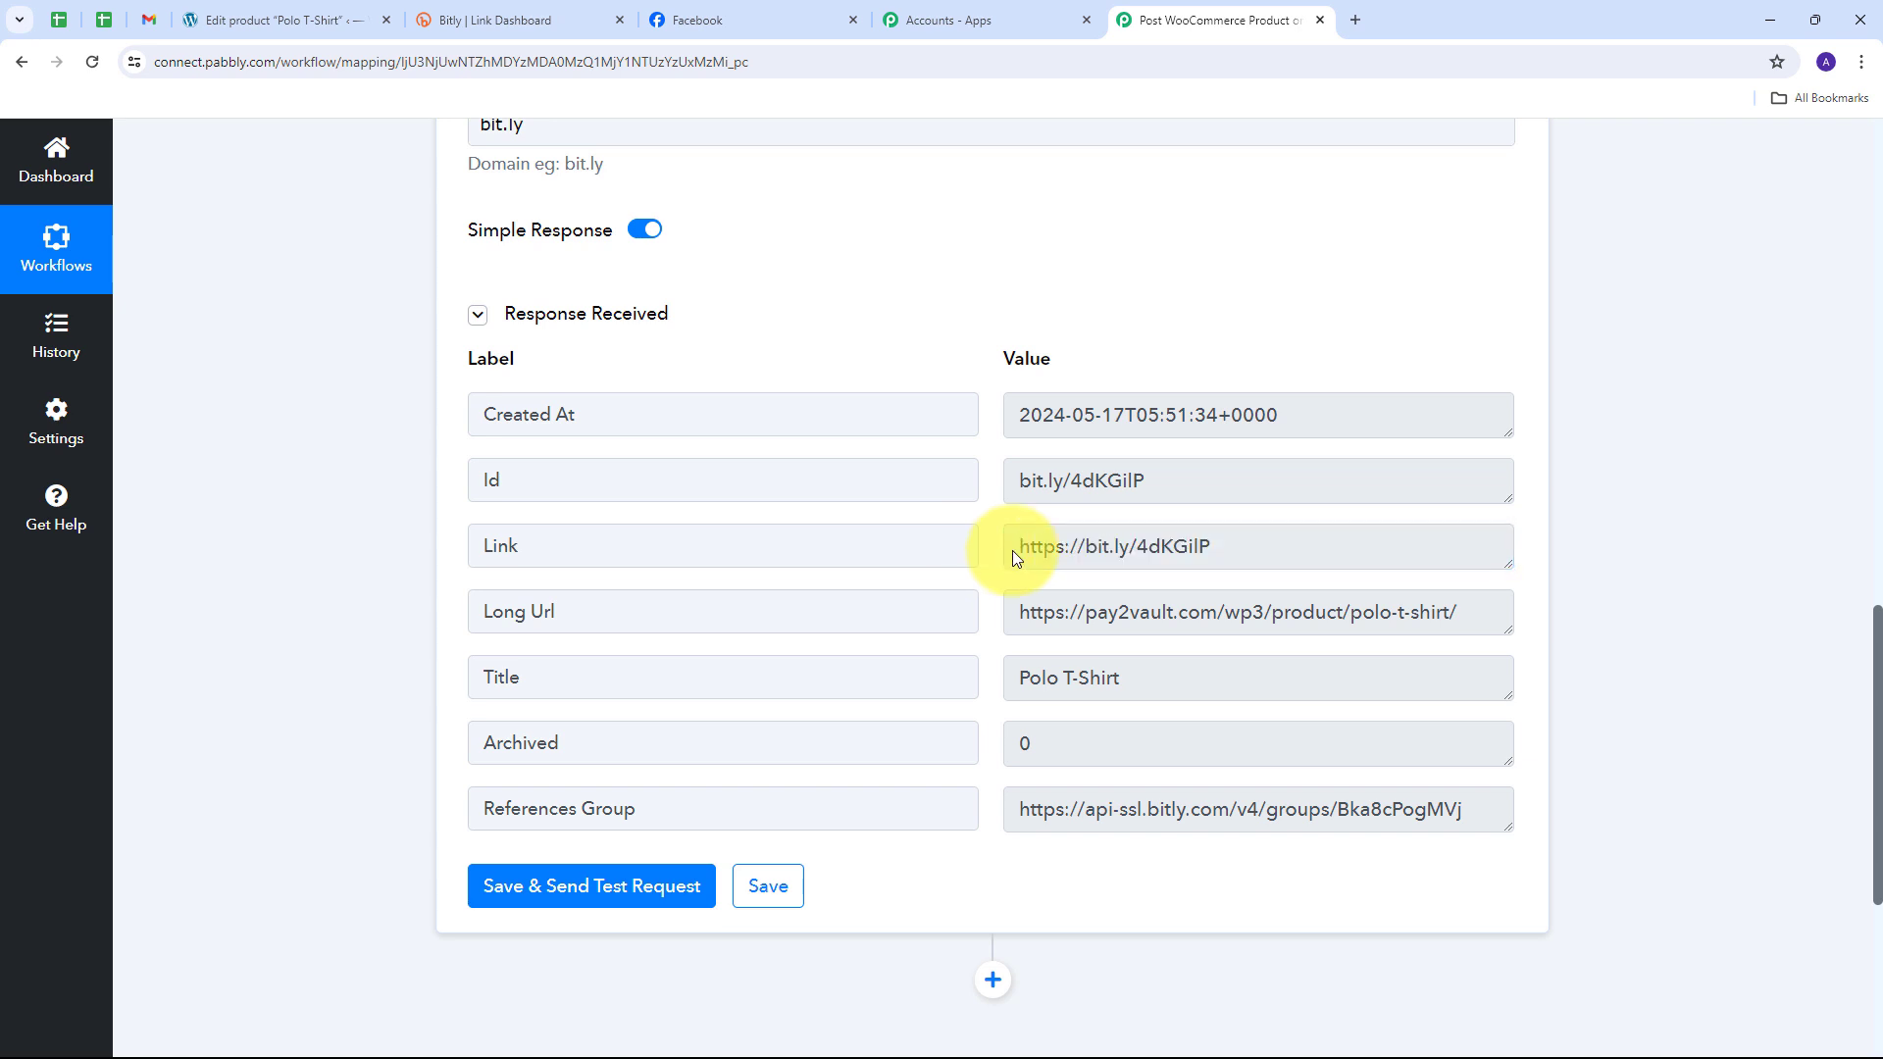
{"action": "scroll", "coordinate": [1677, 538], "scroll_direction": "down", "scroll_amount": 5}
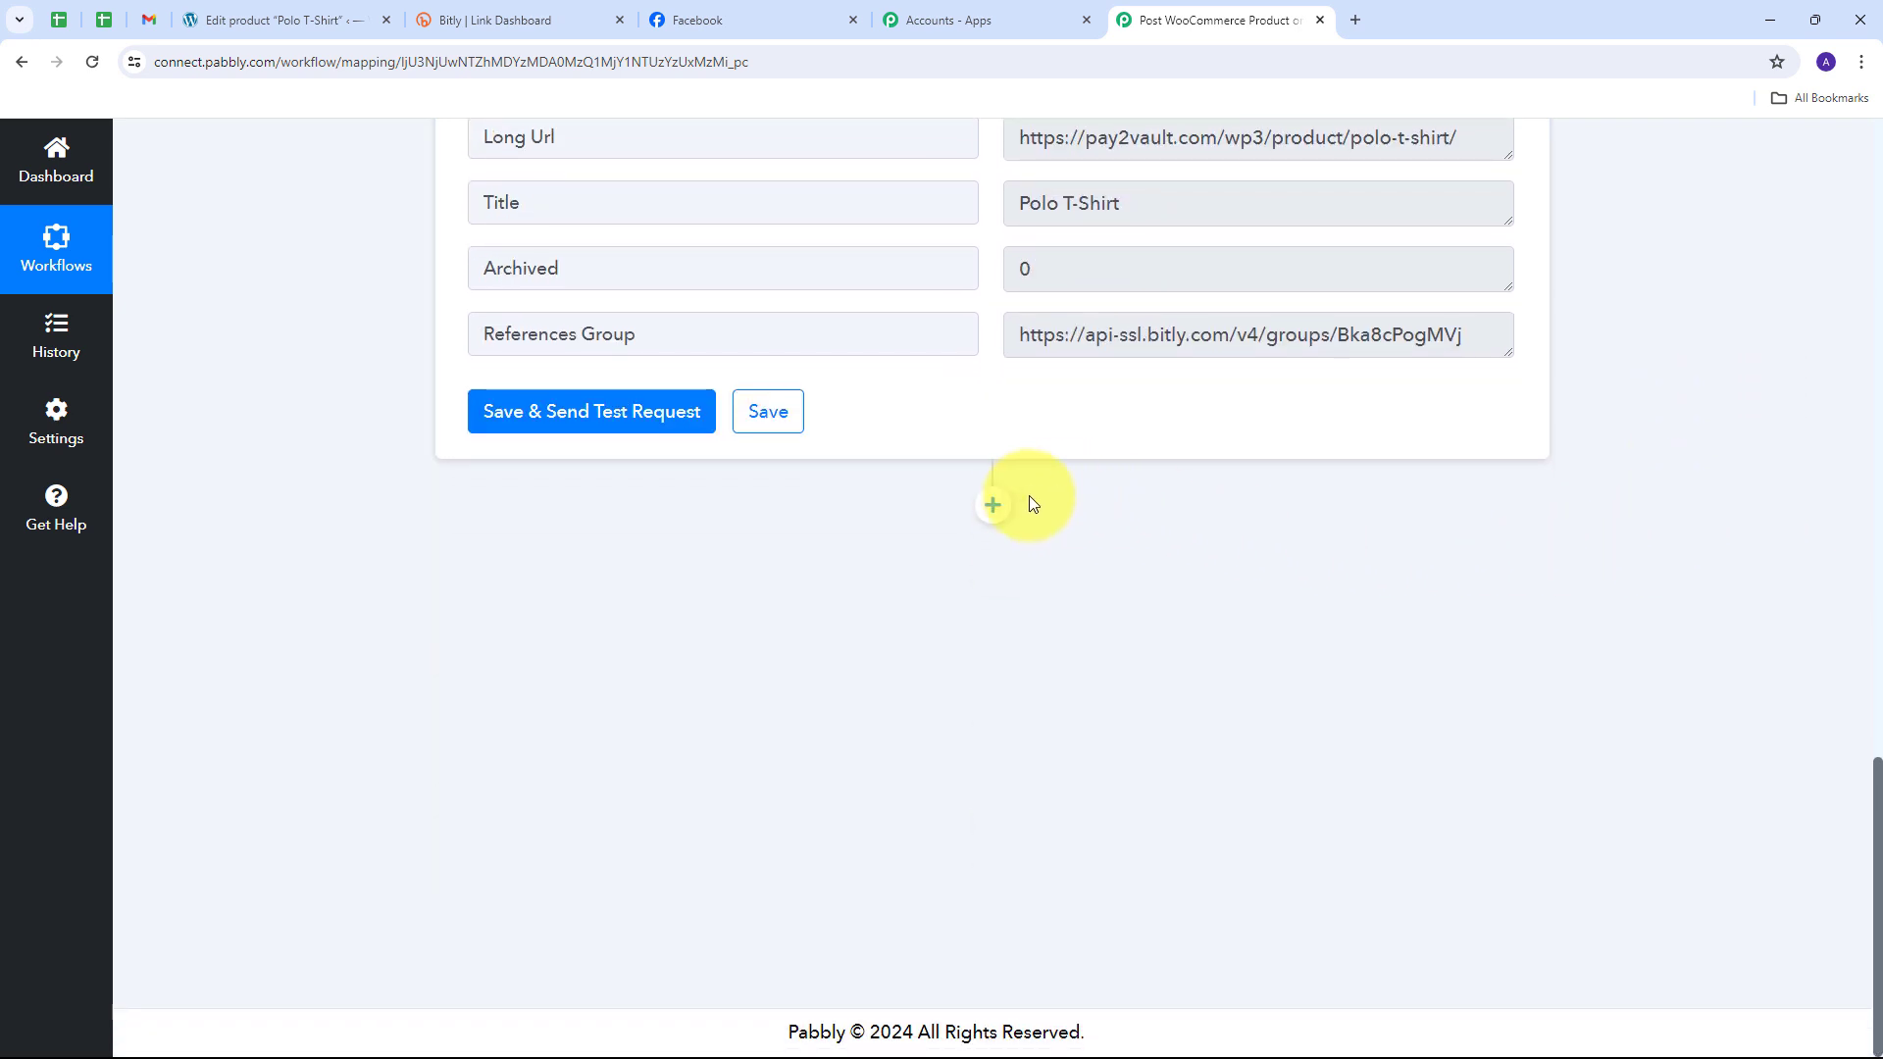
Step: Add a Facebook Pages step after Bitly with the Create Page Photo Post action event
{"action": "left_click", "coordinate": [992, 505]}
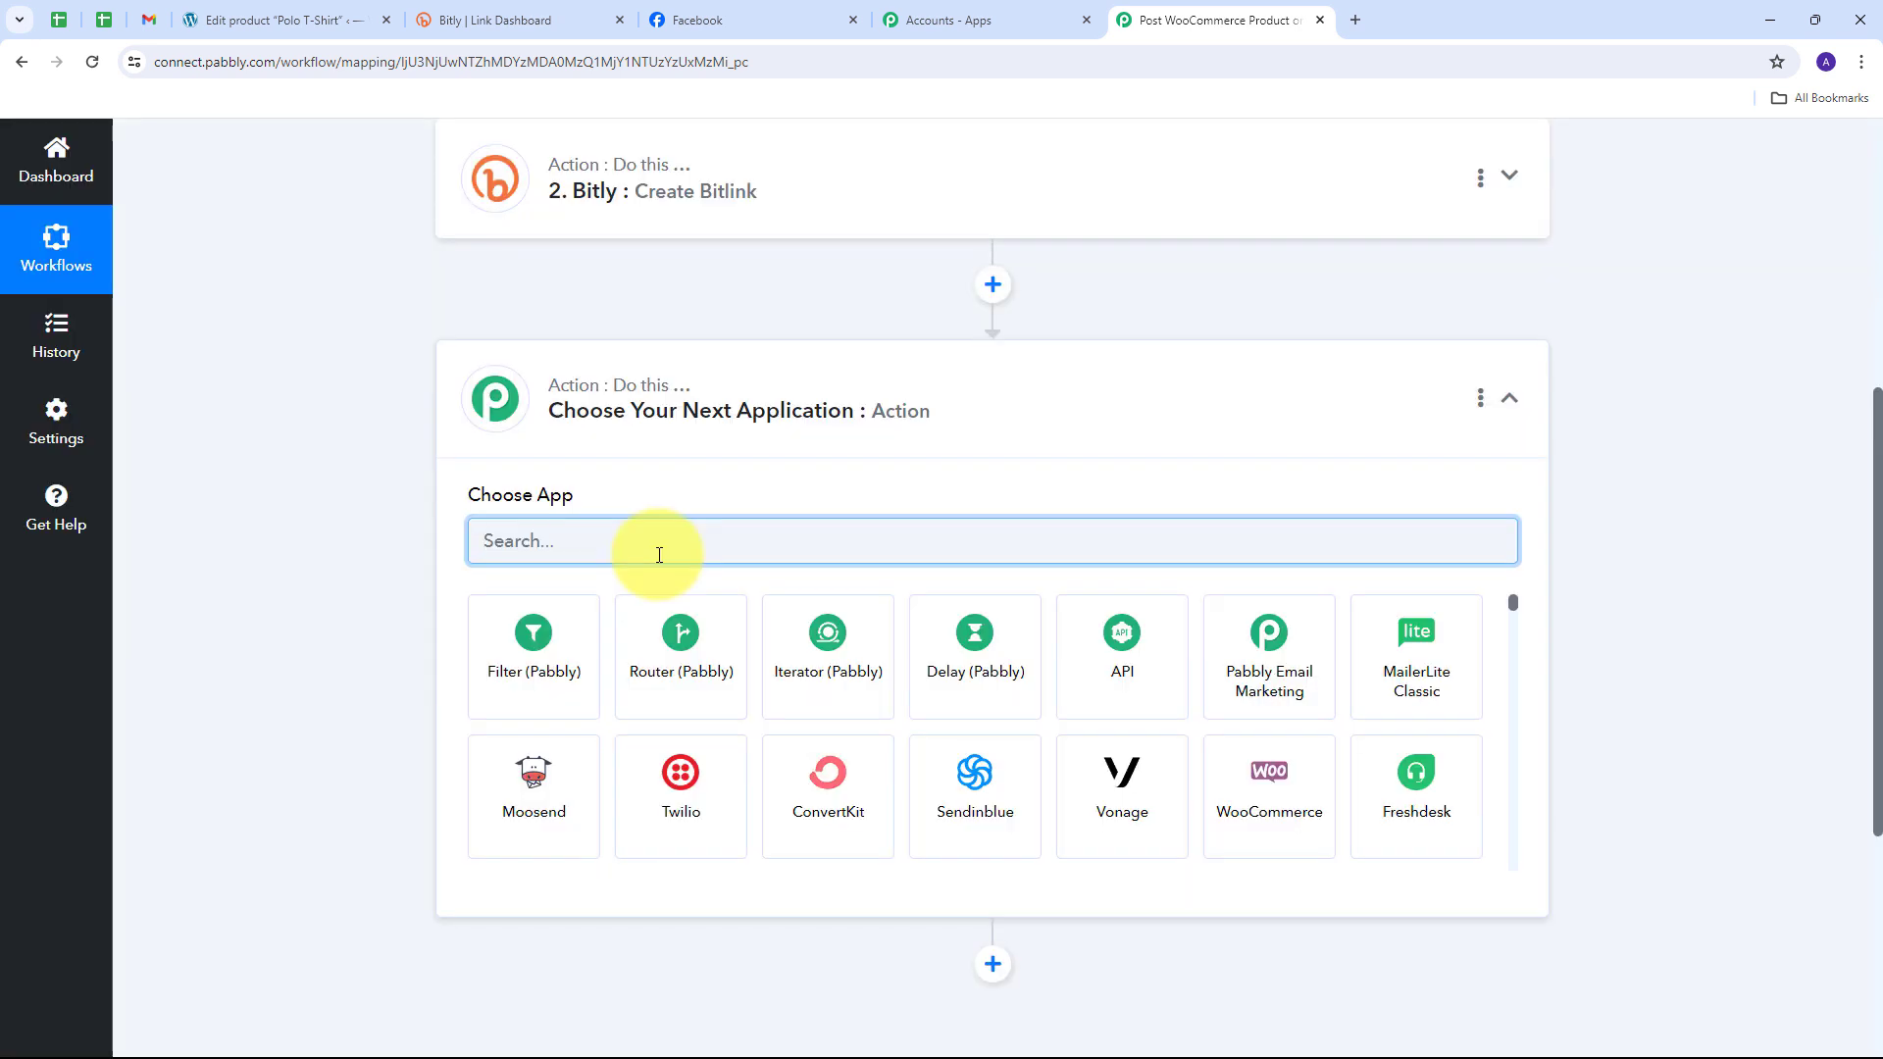
{"action": "type", "text": "fac"}
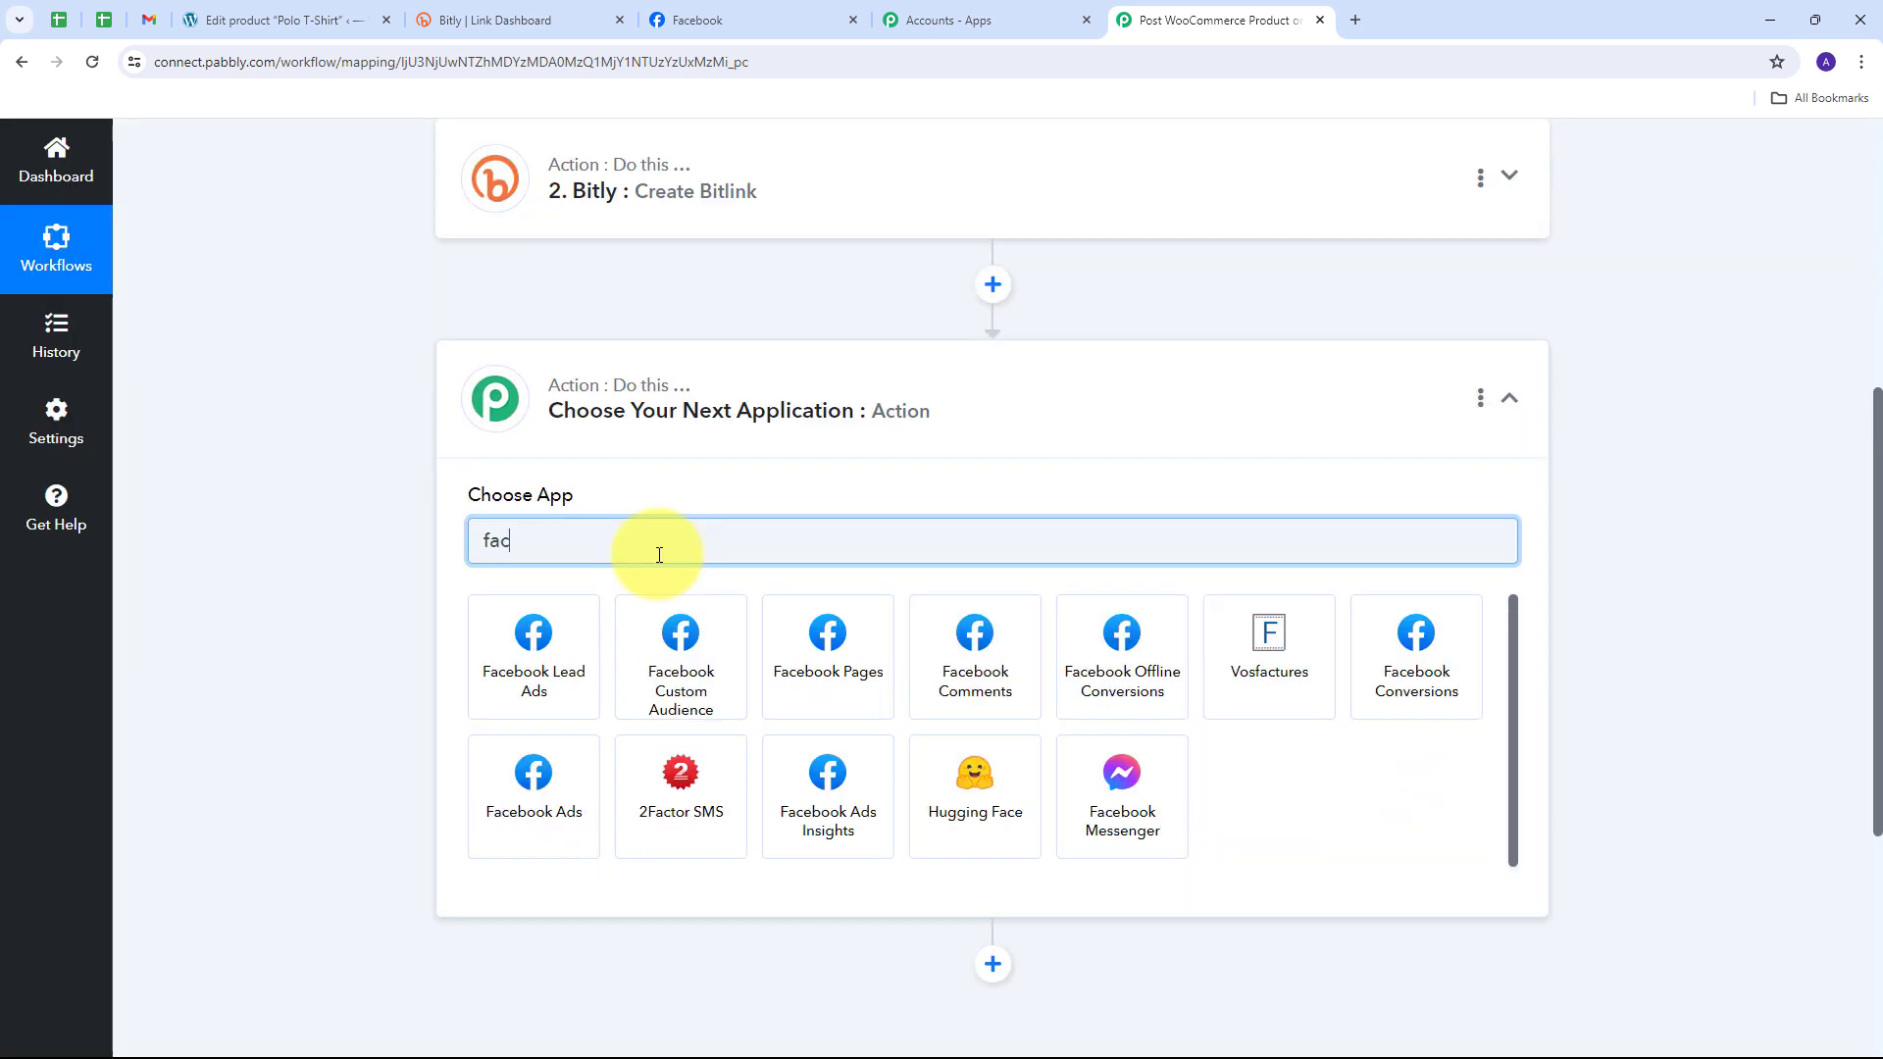
{"action": "type", "text": "ebook"}
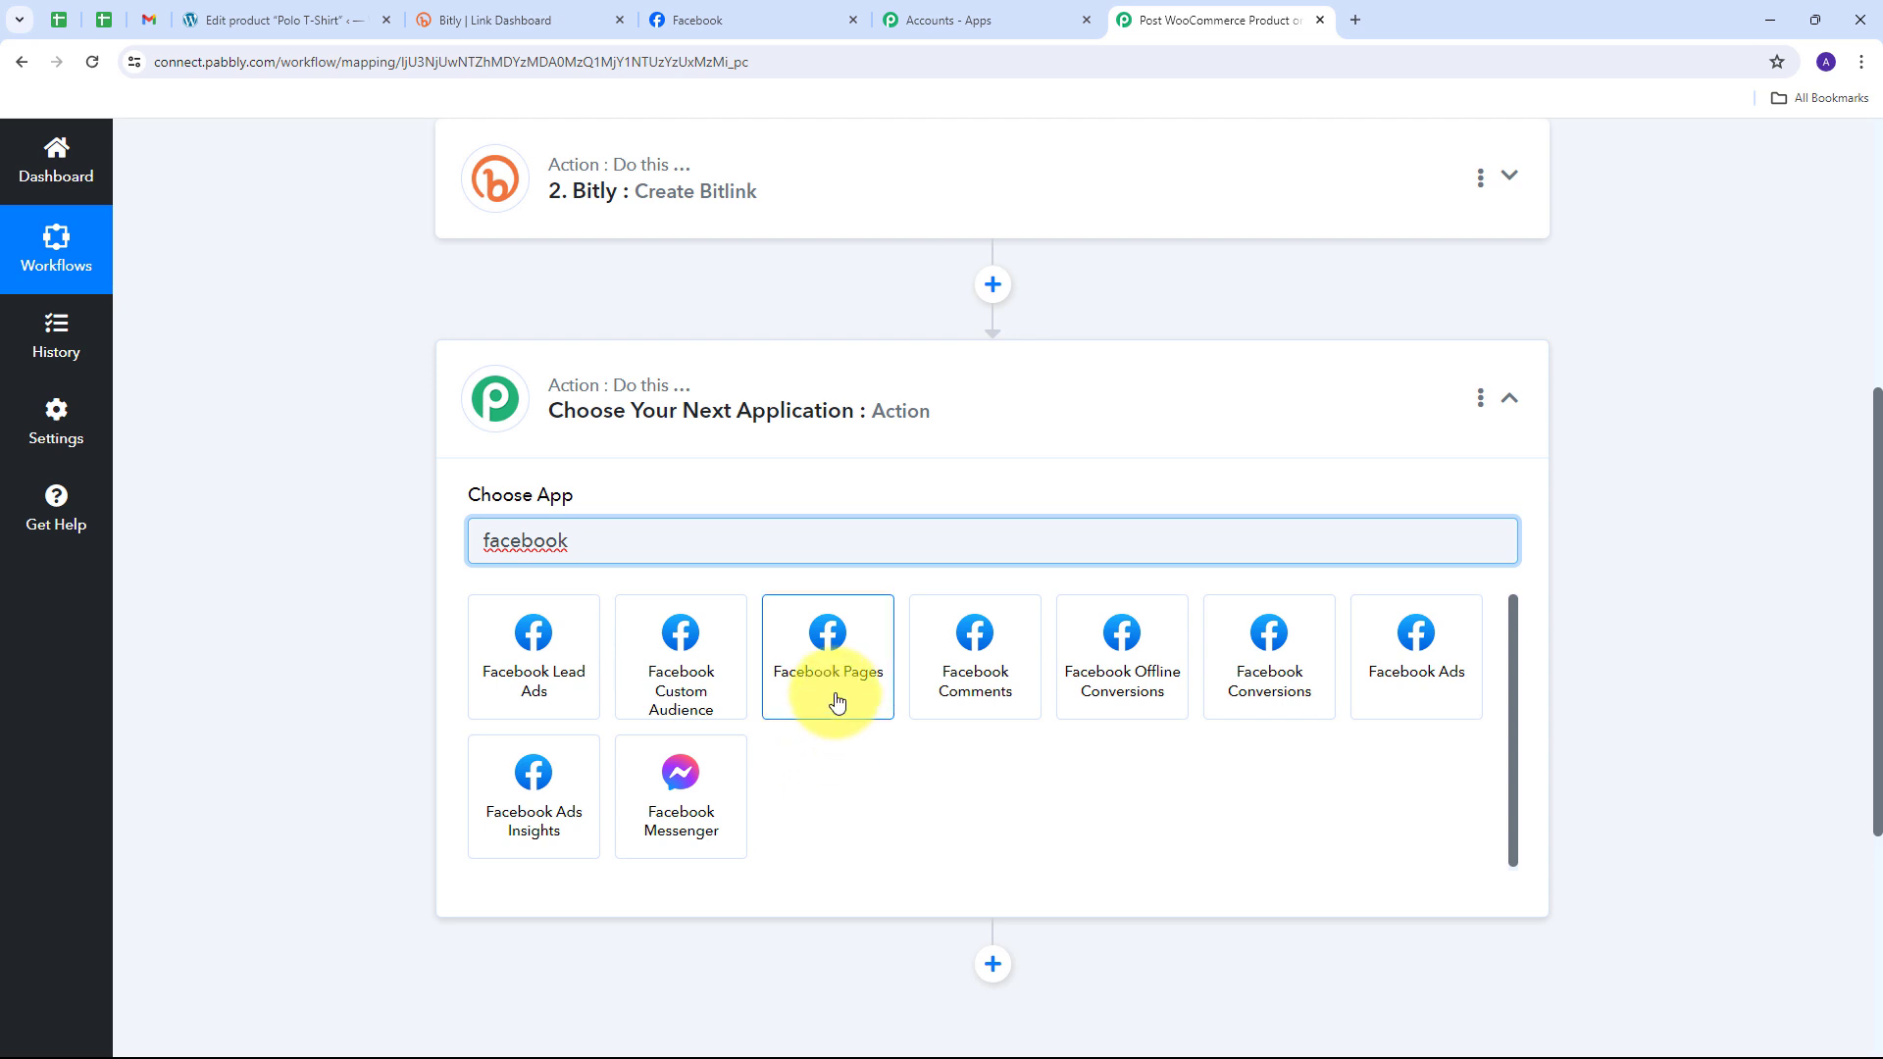
{"action": "left_click", "coordinate": [834, 662]}
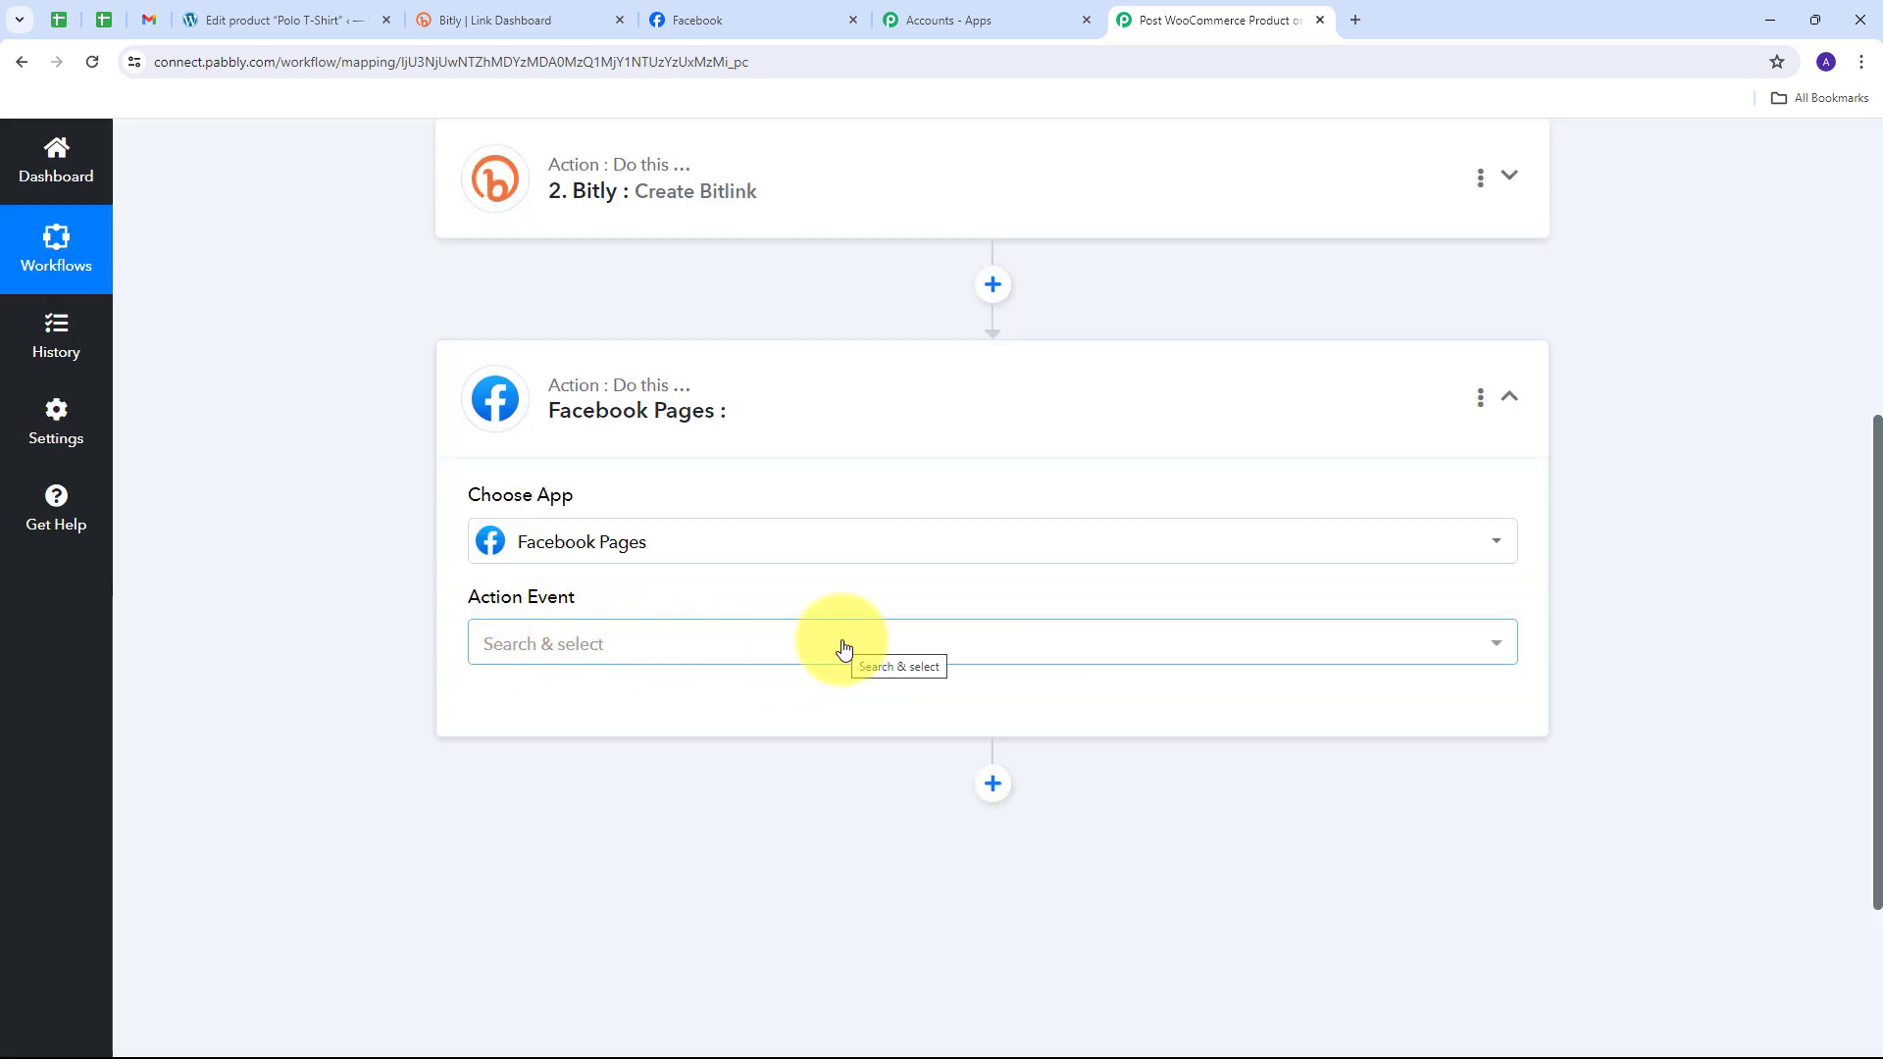
{"action": "left_click", "coordinate": [841, 644]}
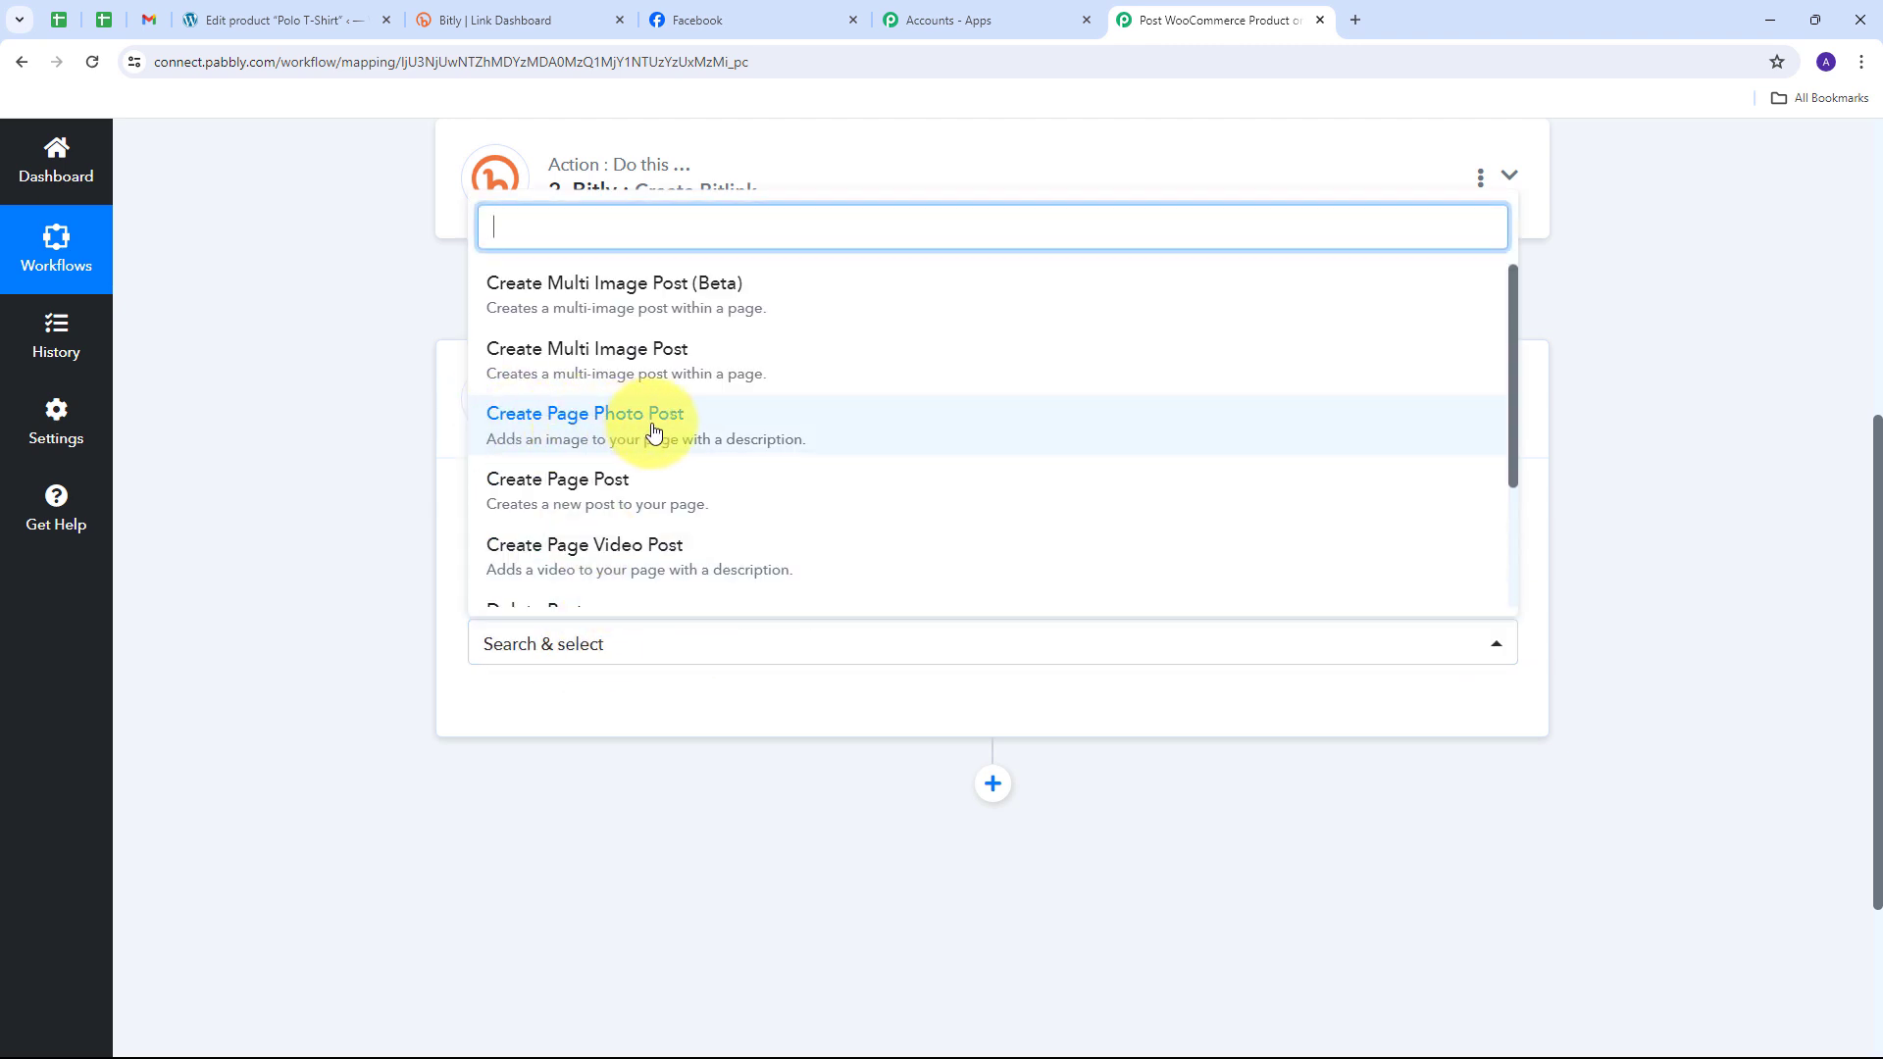
{"action": "left_click", "coordinate": [624, 433]}
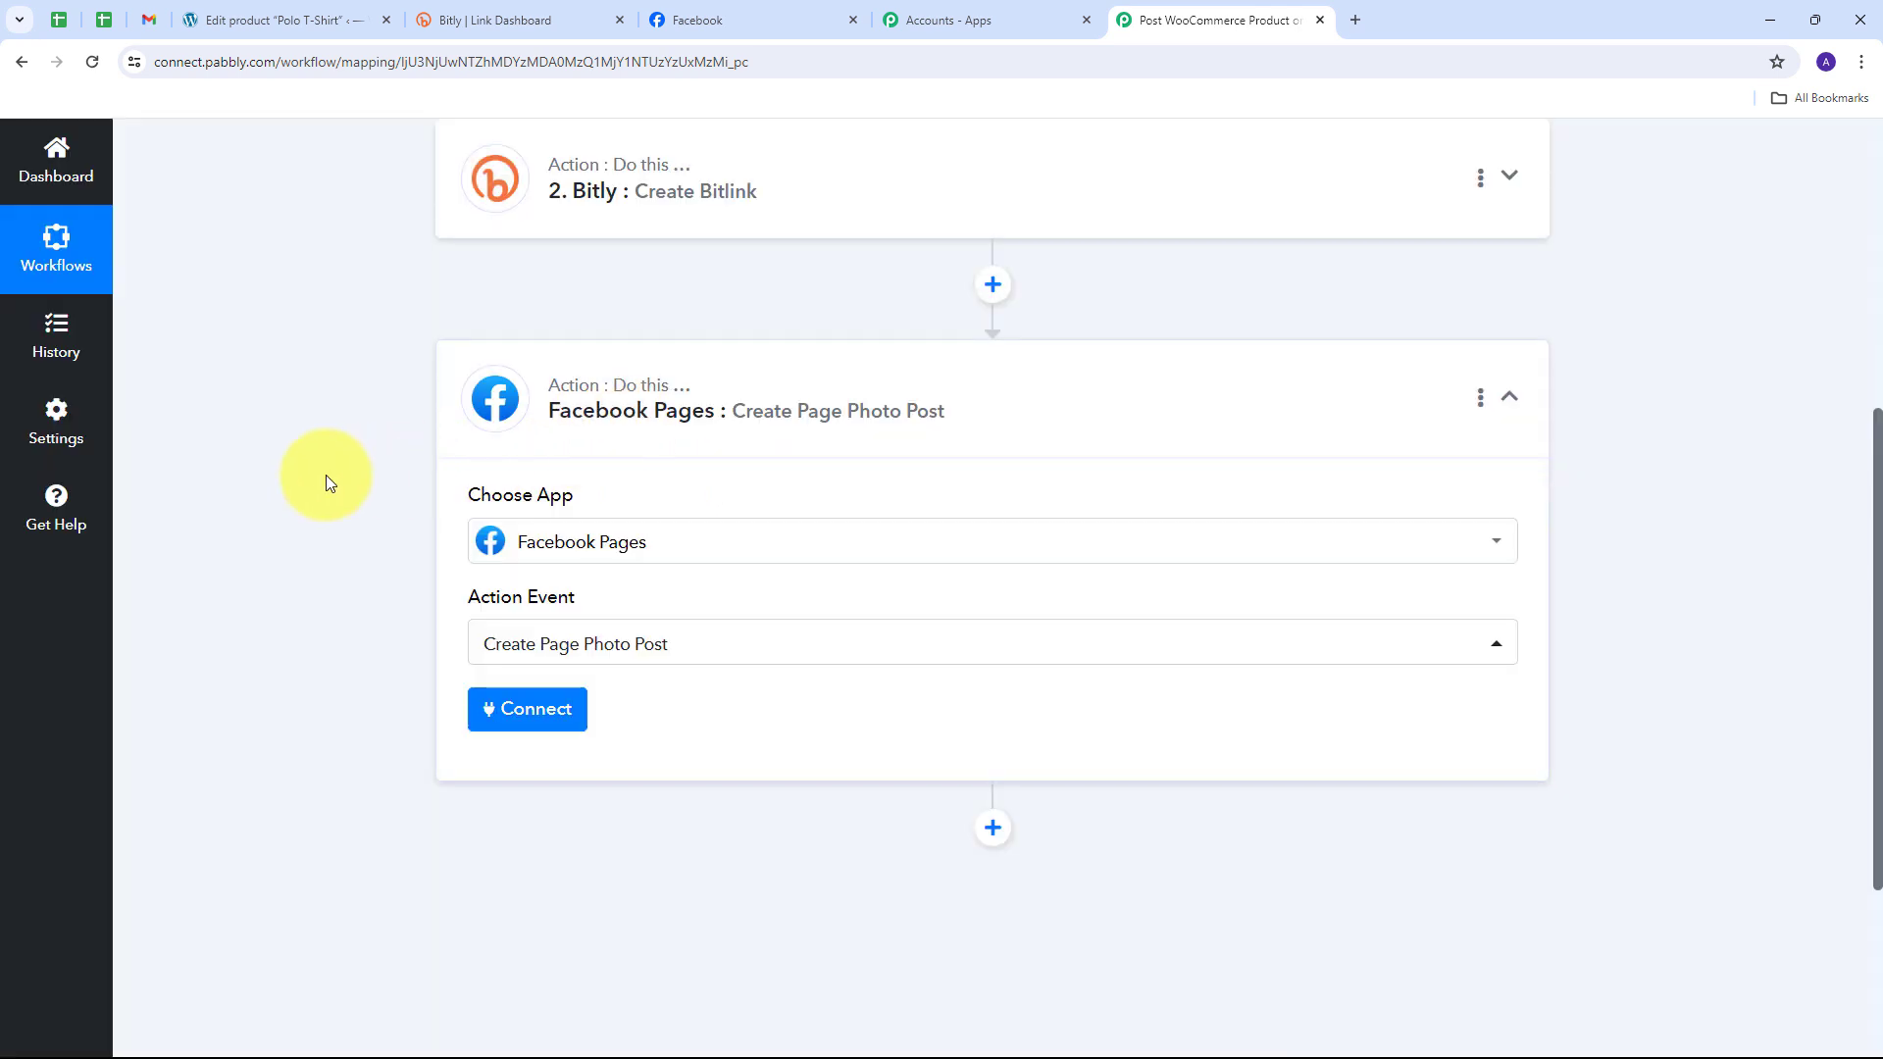
Step: Add a new Facebook Pages connection, continuing with the previously linked Facebook account
{"action": "left_click", "coordinate": [519, 728]}
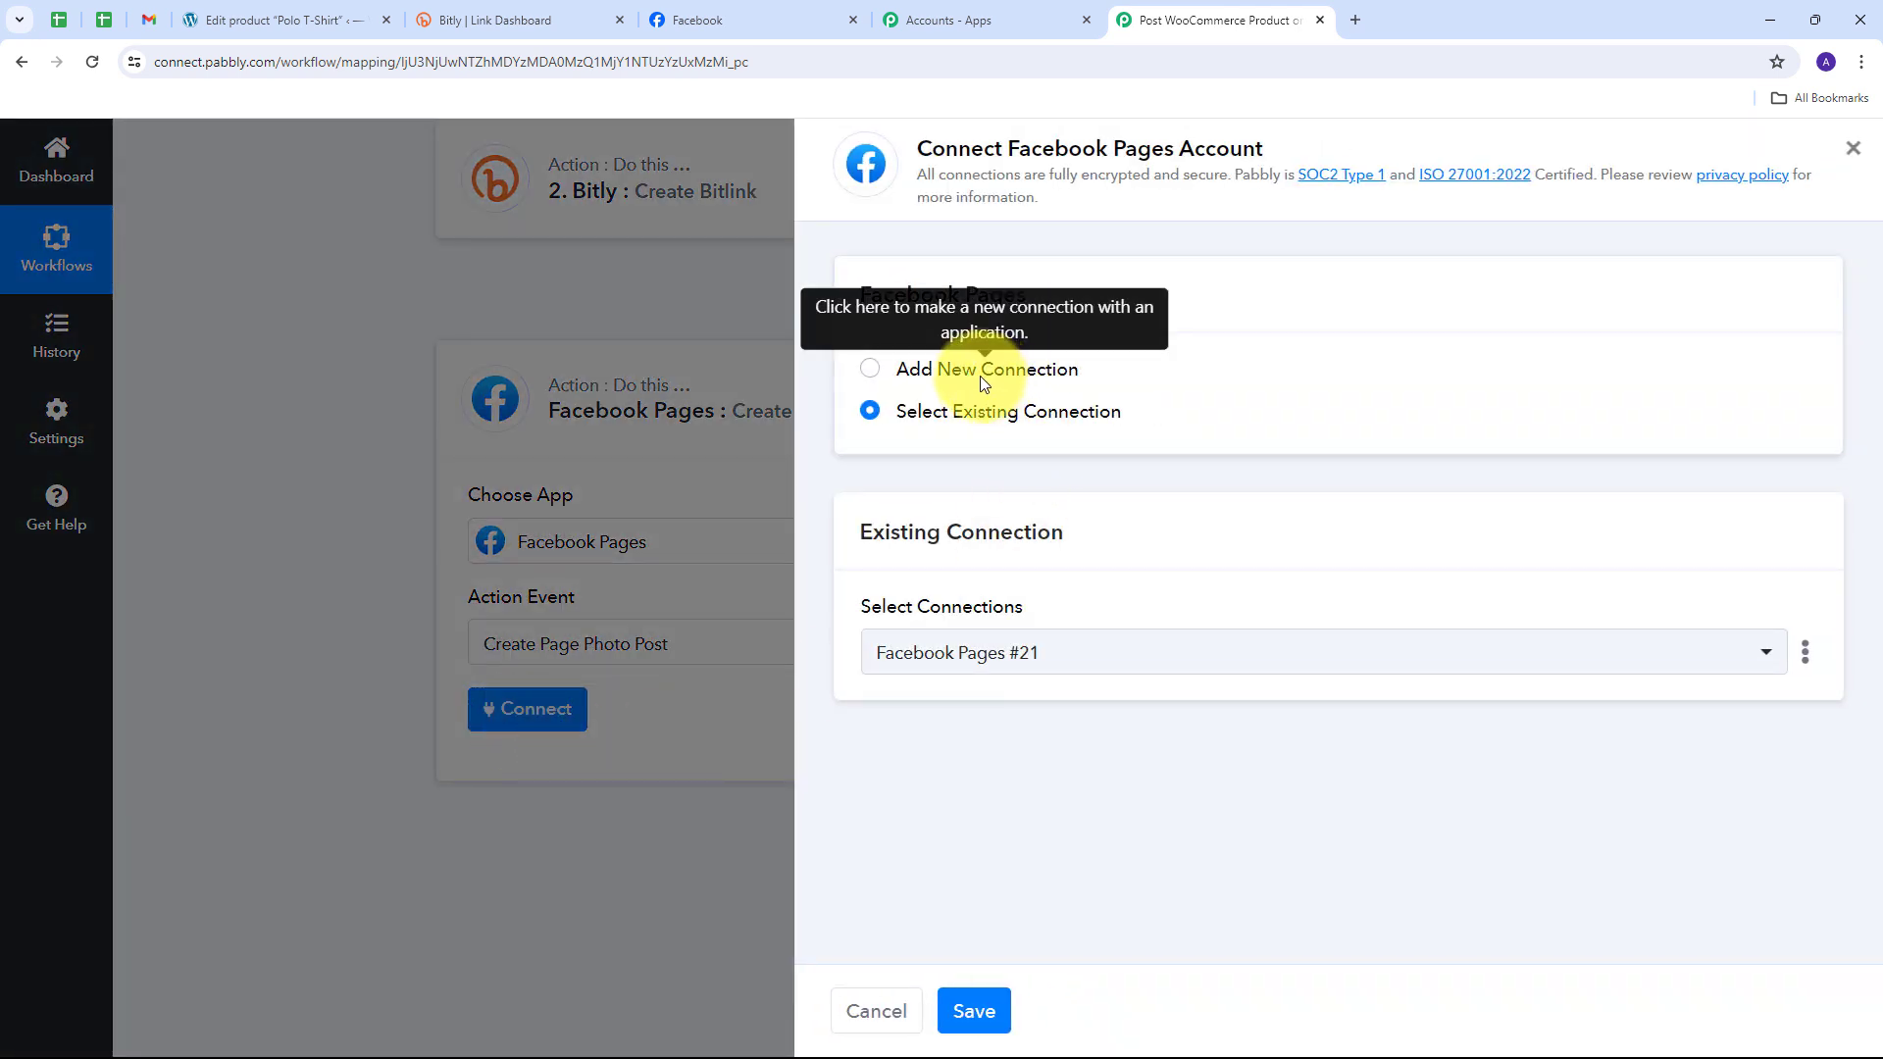
{"action": "left_click", "coordinate": [982, 377]}
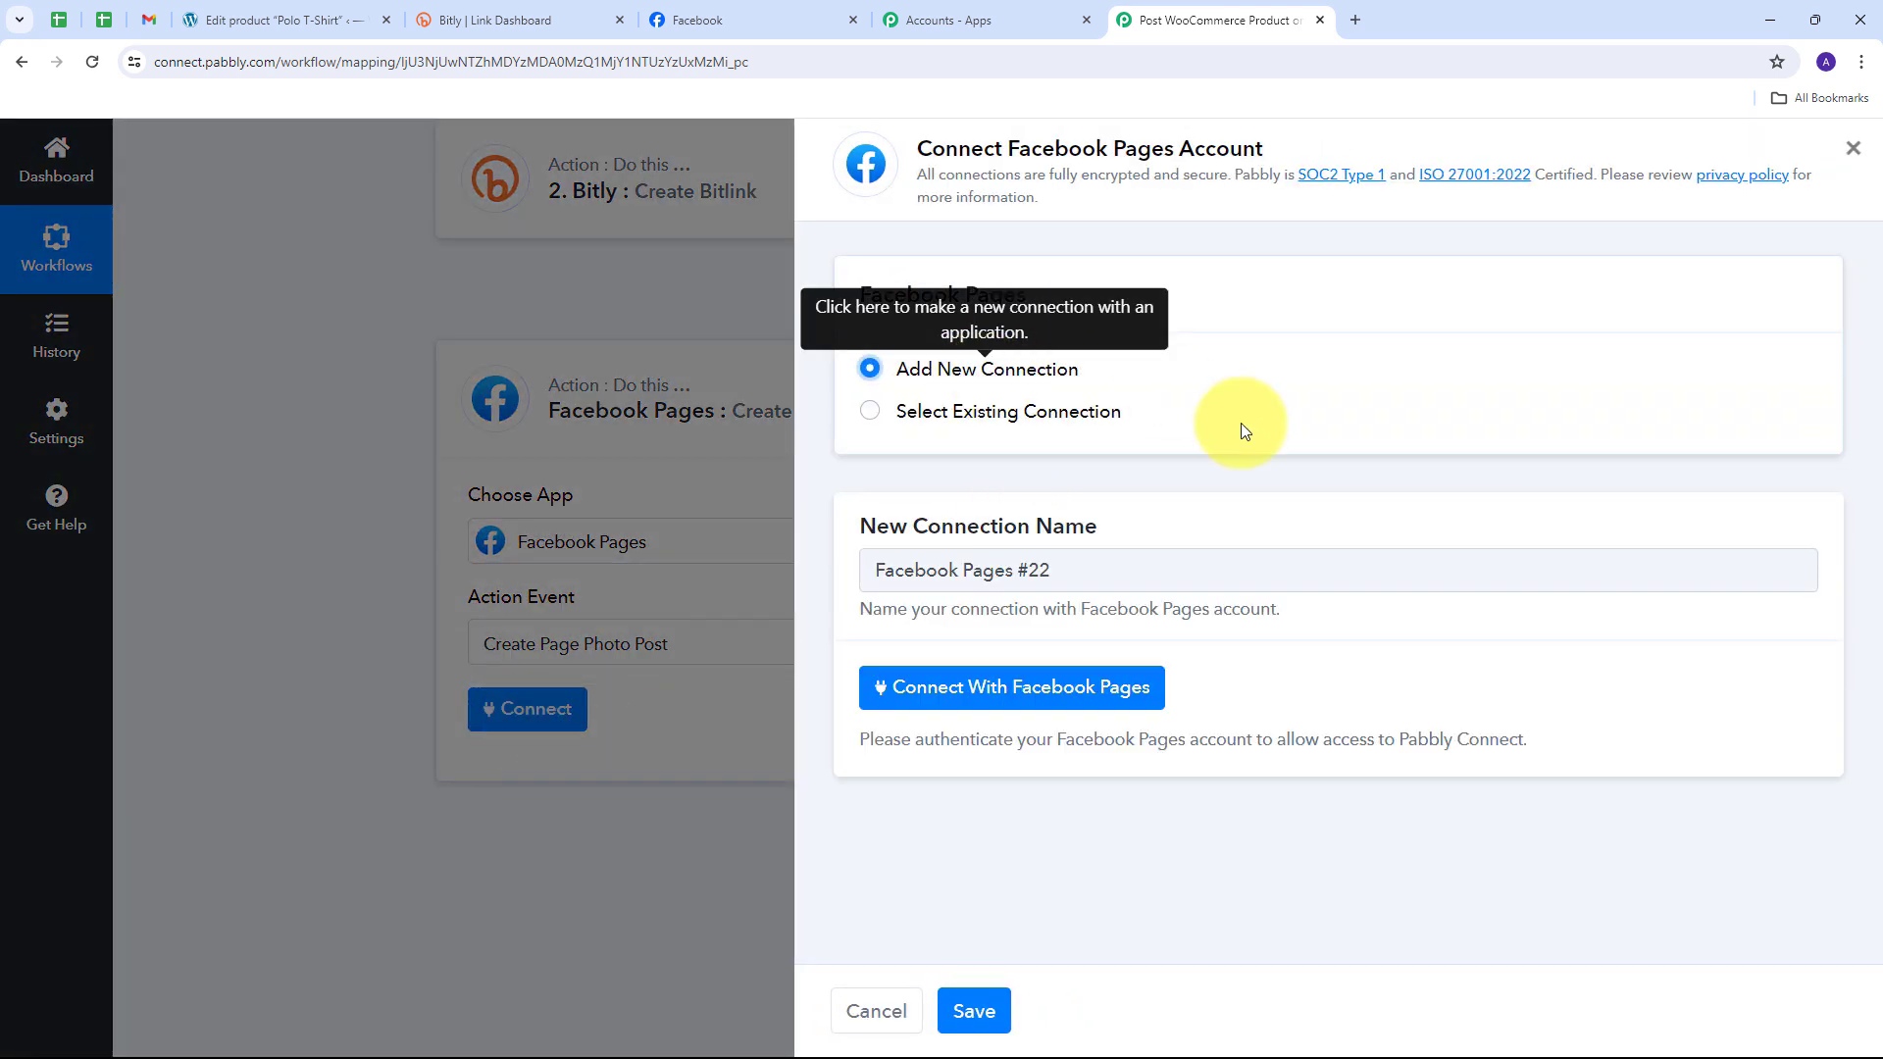
{"action": "left_click", "coordinate": [1000, 692]}
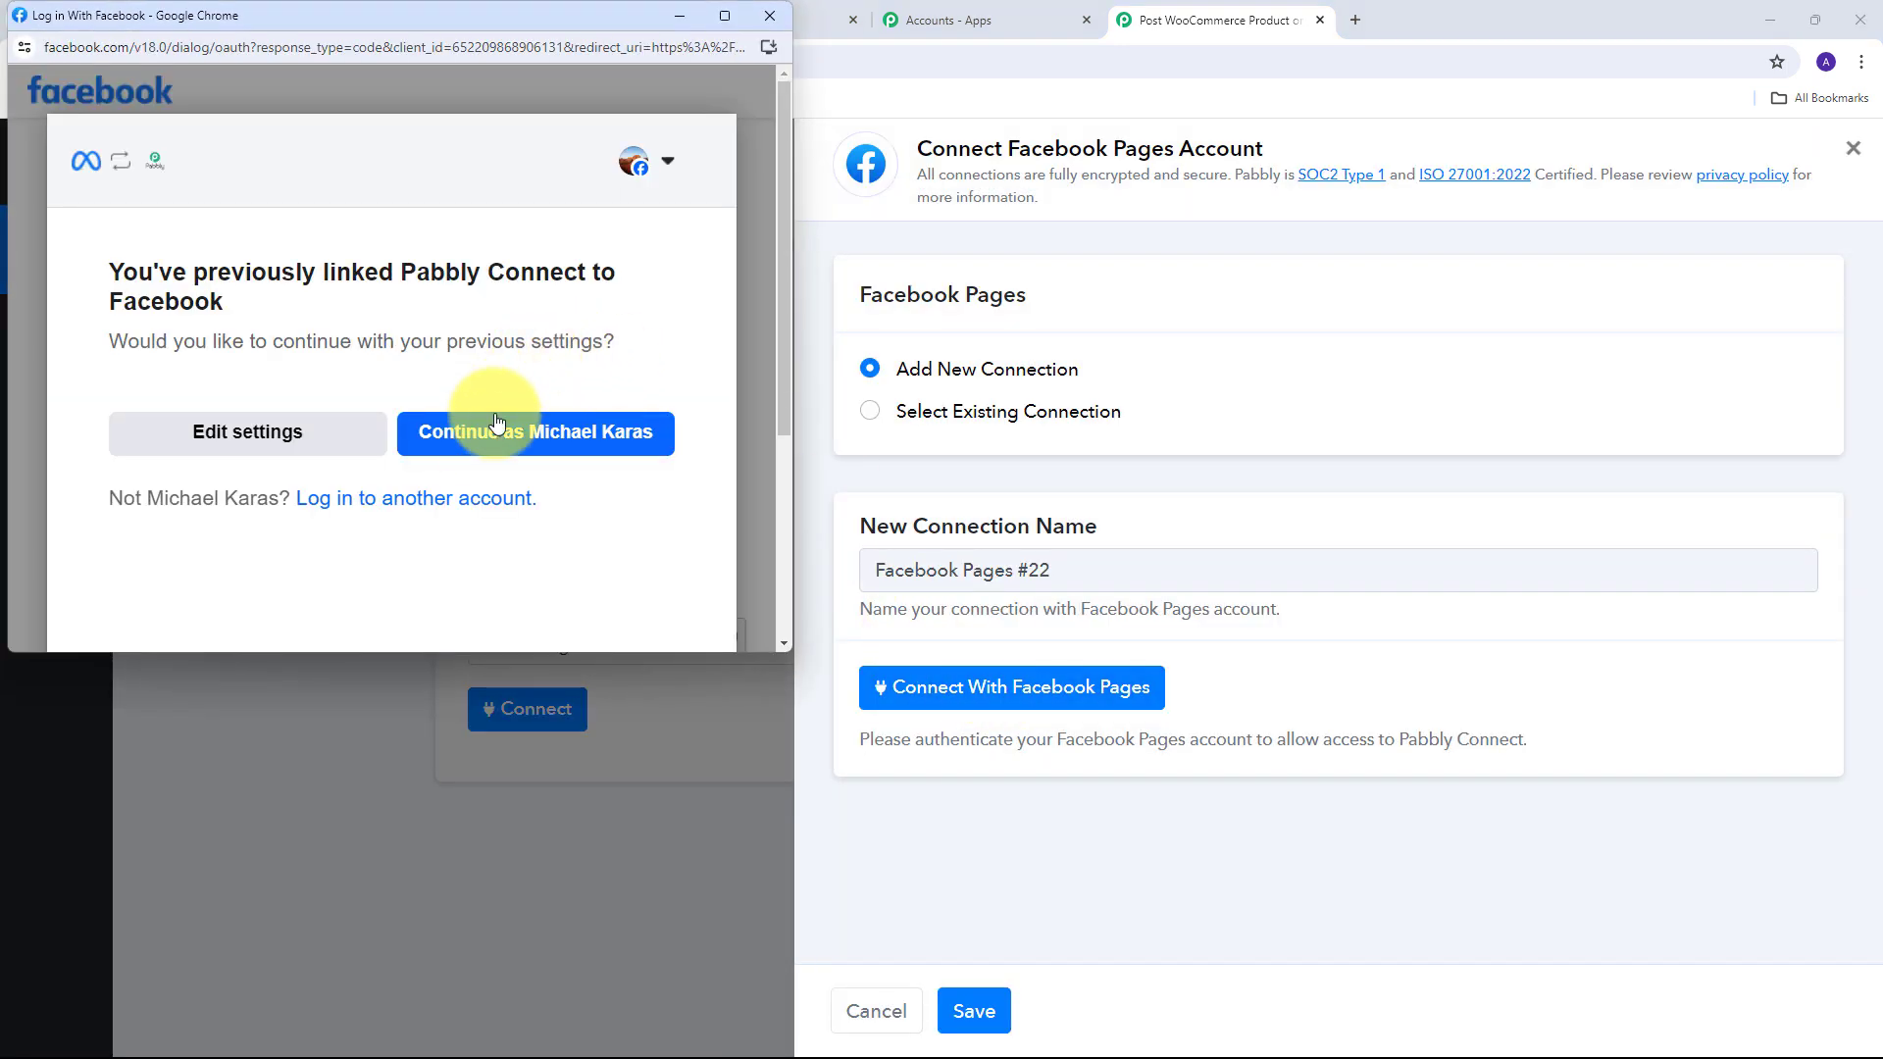
{"action": "left_click", "coordinate": [554, 442]}
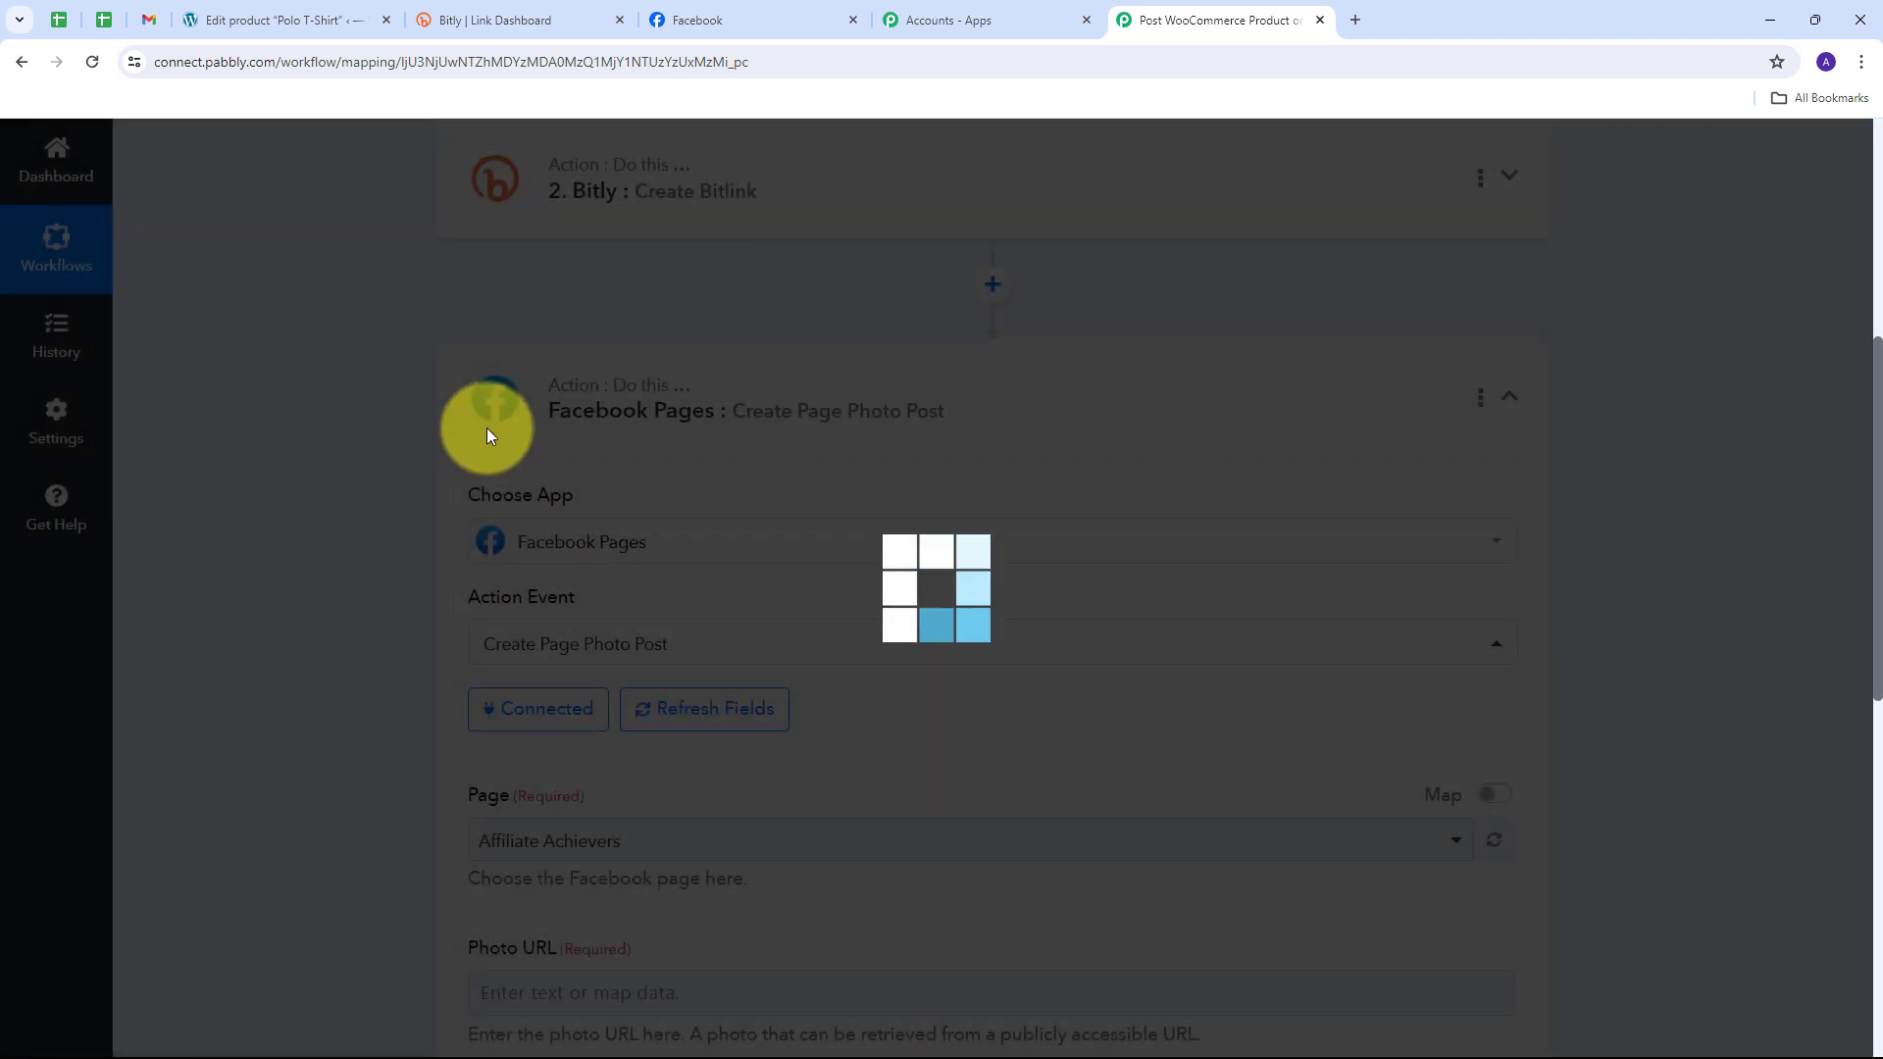
{"action": "scroll", "coordinate": [1050, 458], "scroll_direction": "down", "scroll_amount": 4}
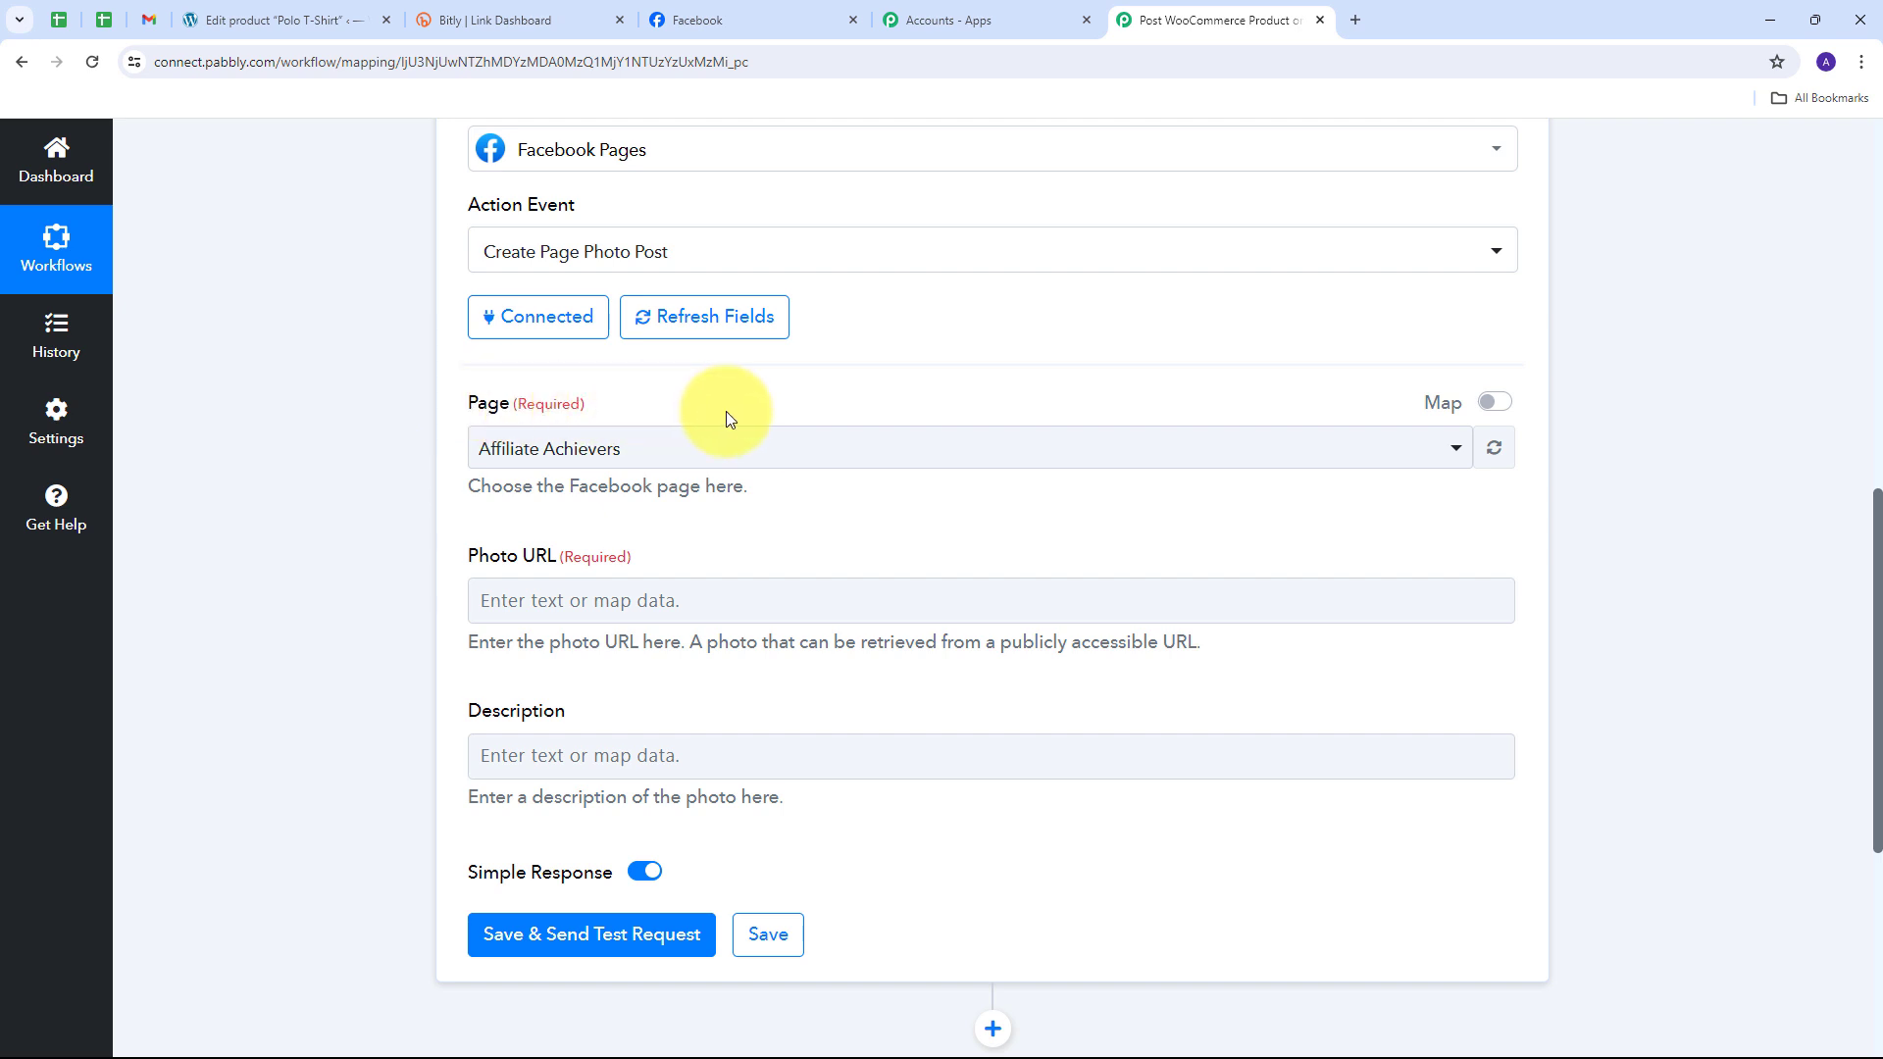
{"action": "left_click", "coordinate": [796, 18]}
{"action": "scroll", "coordinate": [870, 491], "scroll_direction": "down", "scroll_amount": 2}
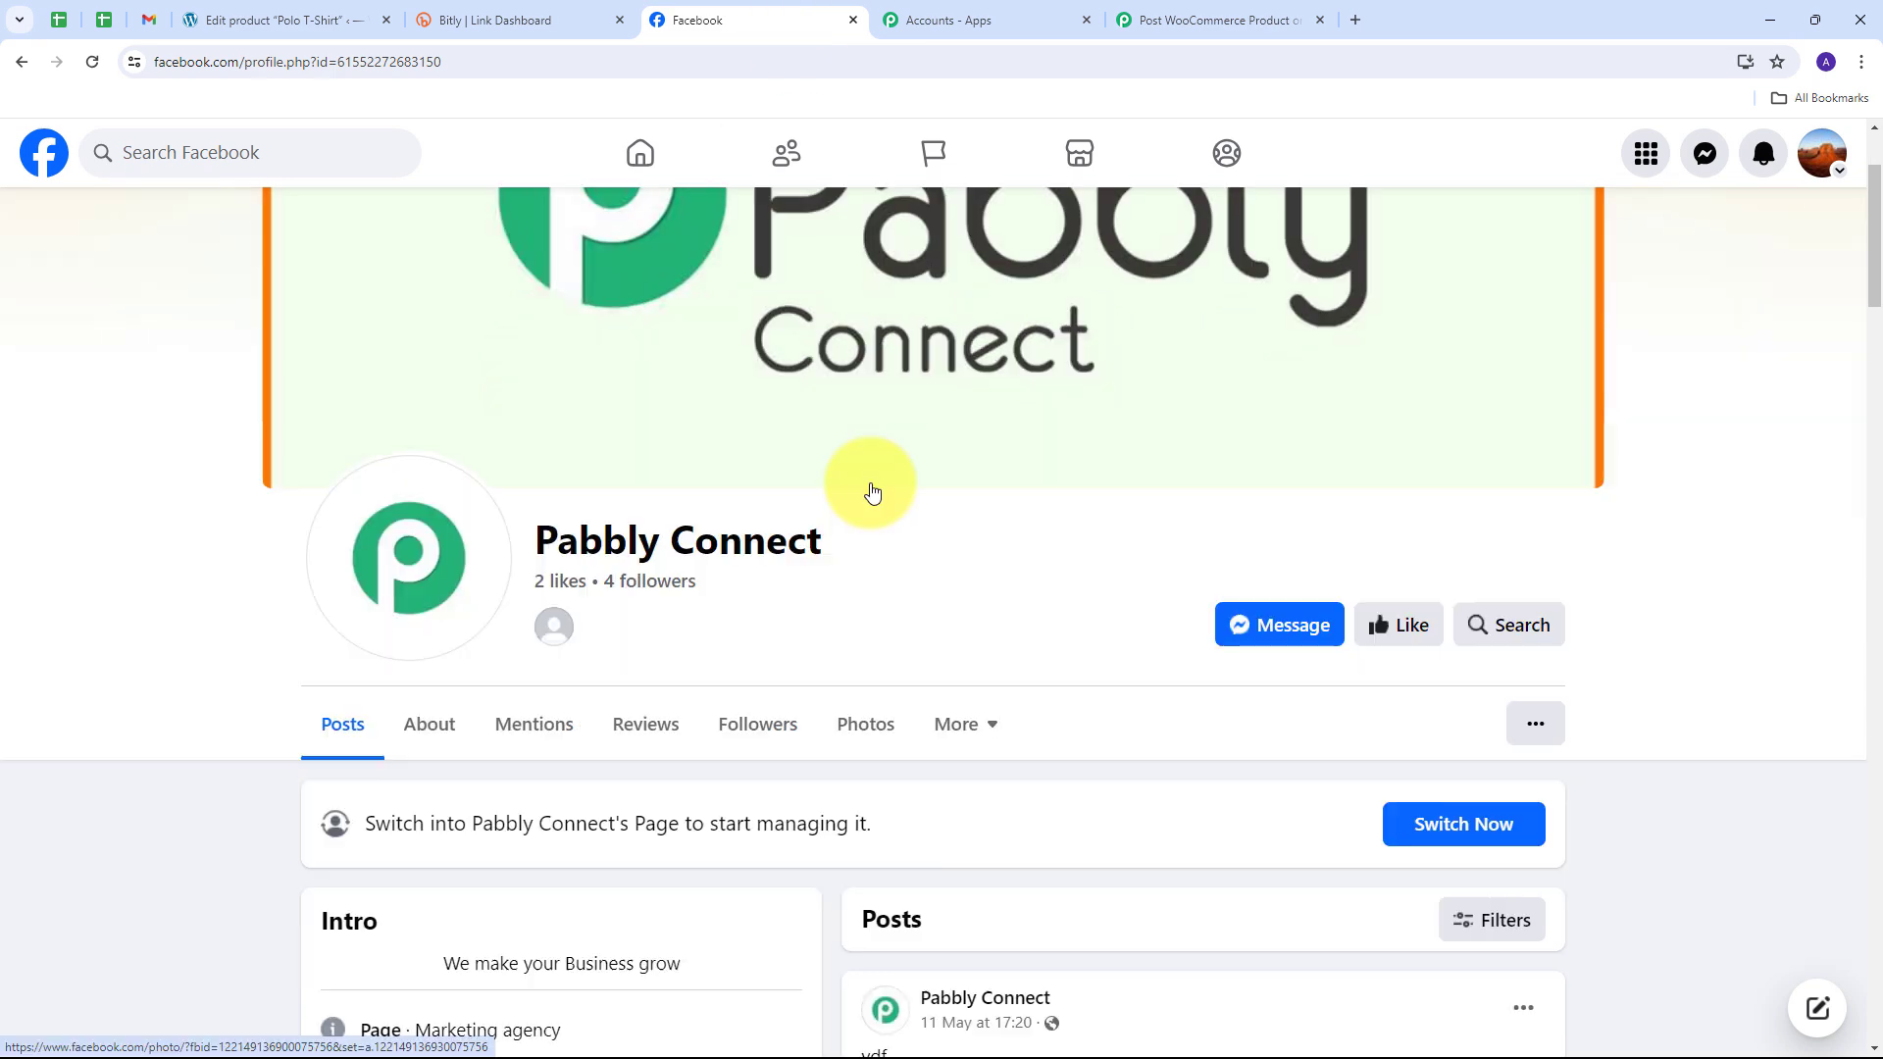
{"action": "scroll", "coordinate": [605, 515], "scroll_direction": "up", "scroll_amount": 2}
{"action": "scroll", "coordinate": [605, 515], "scroll_direction": "down", "scroll_amount": 1}
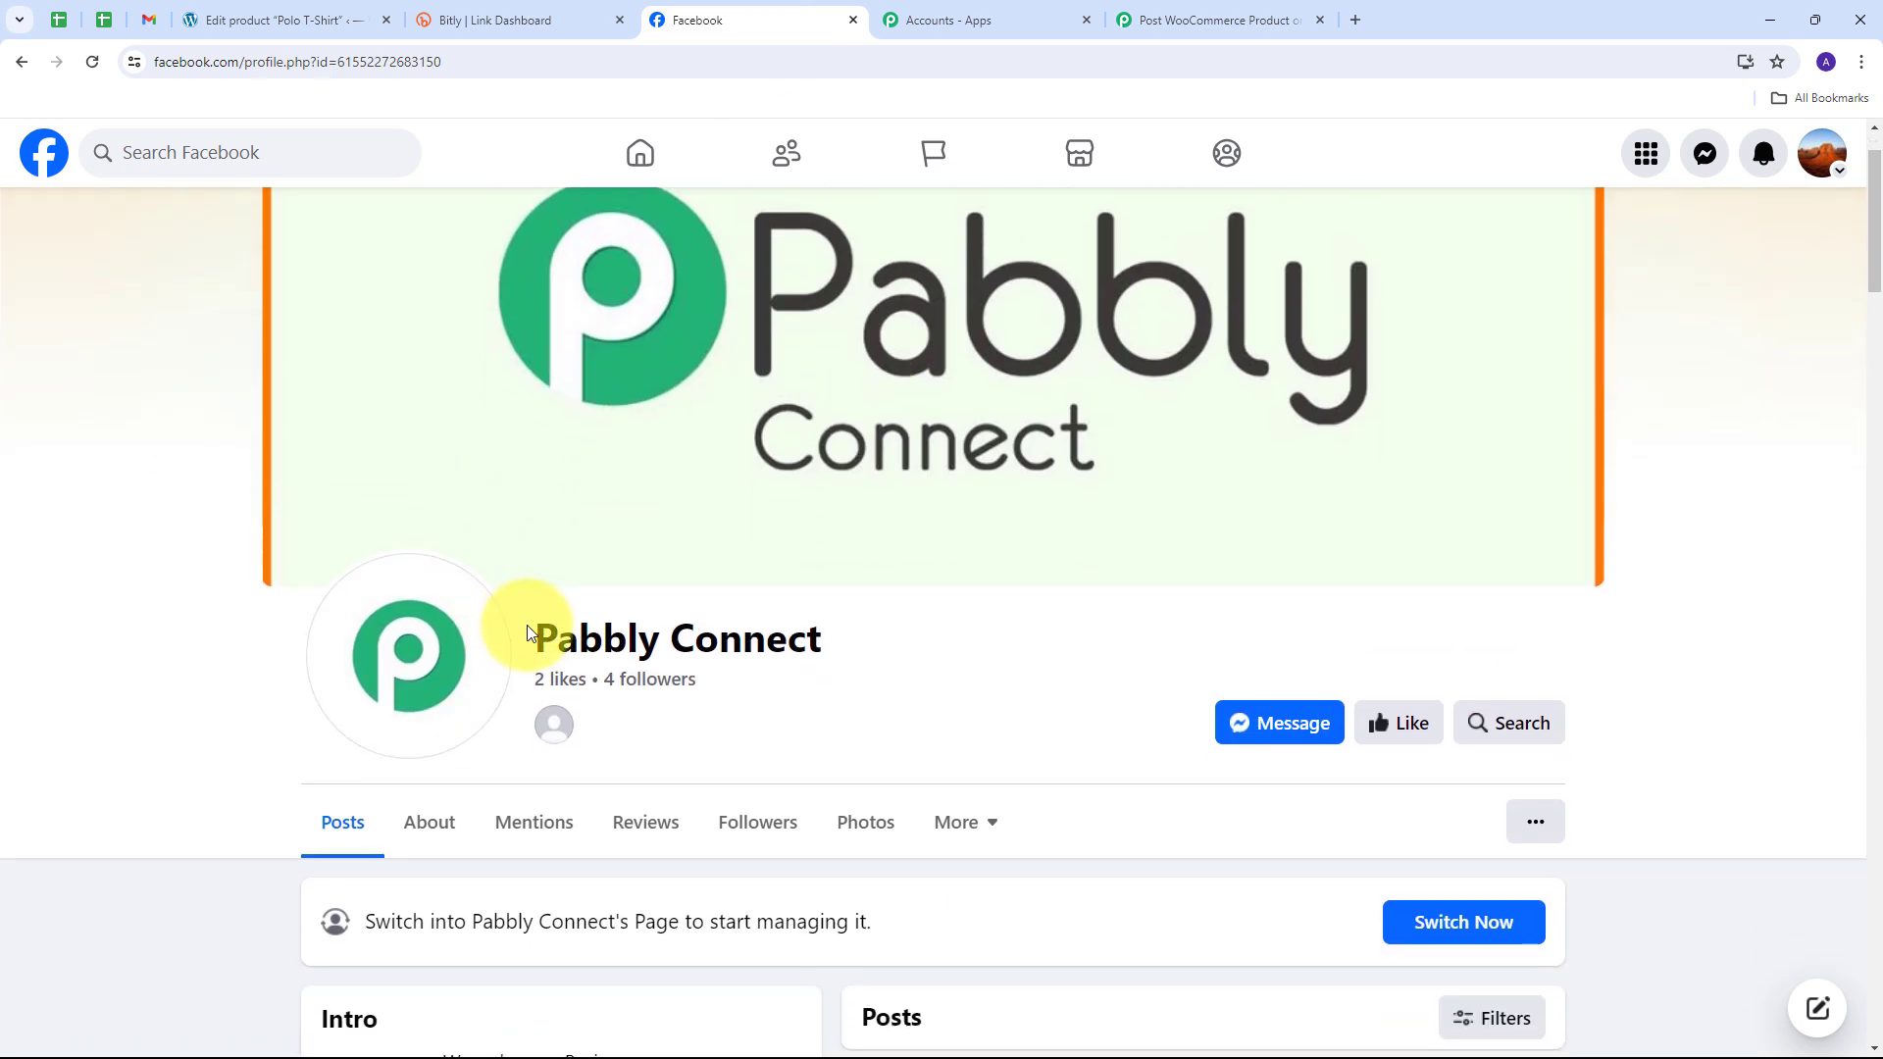
{"action": "left_click_drag", "start_coordinate": [527, 634], "coordinate": [895, 651]}
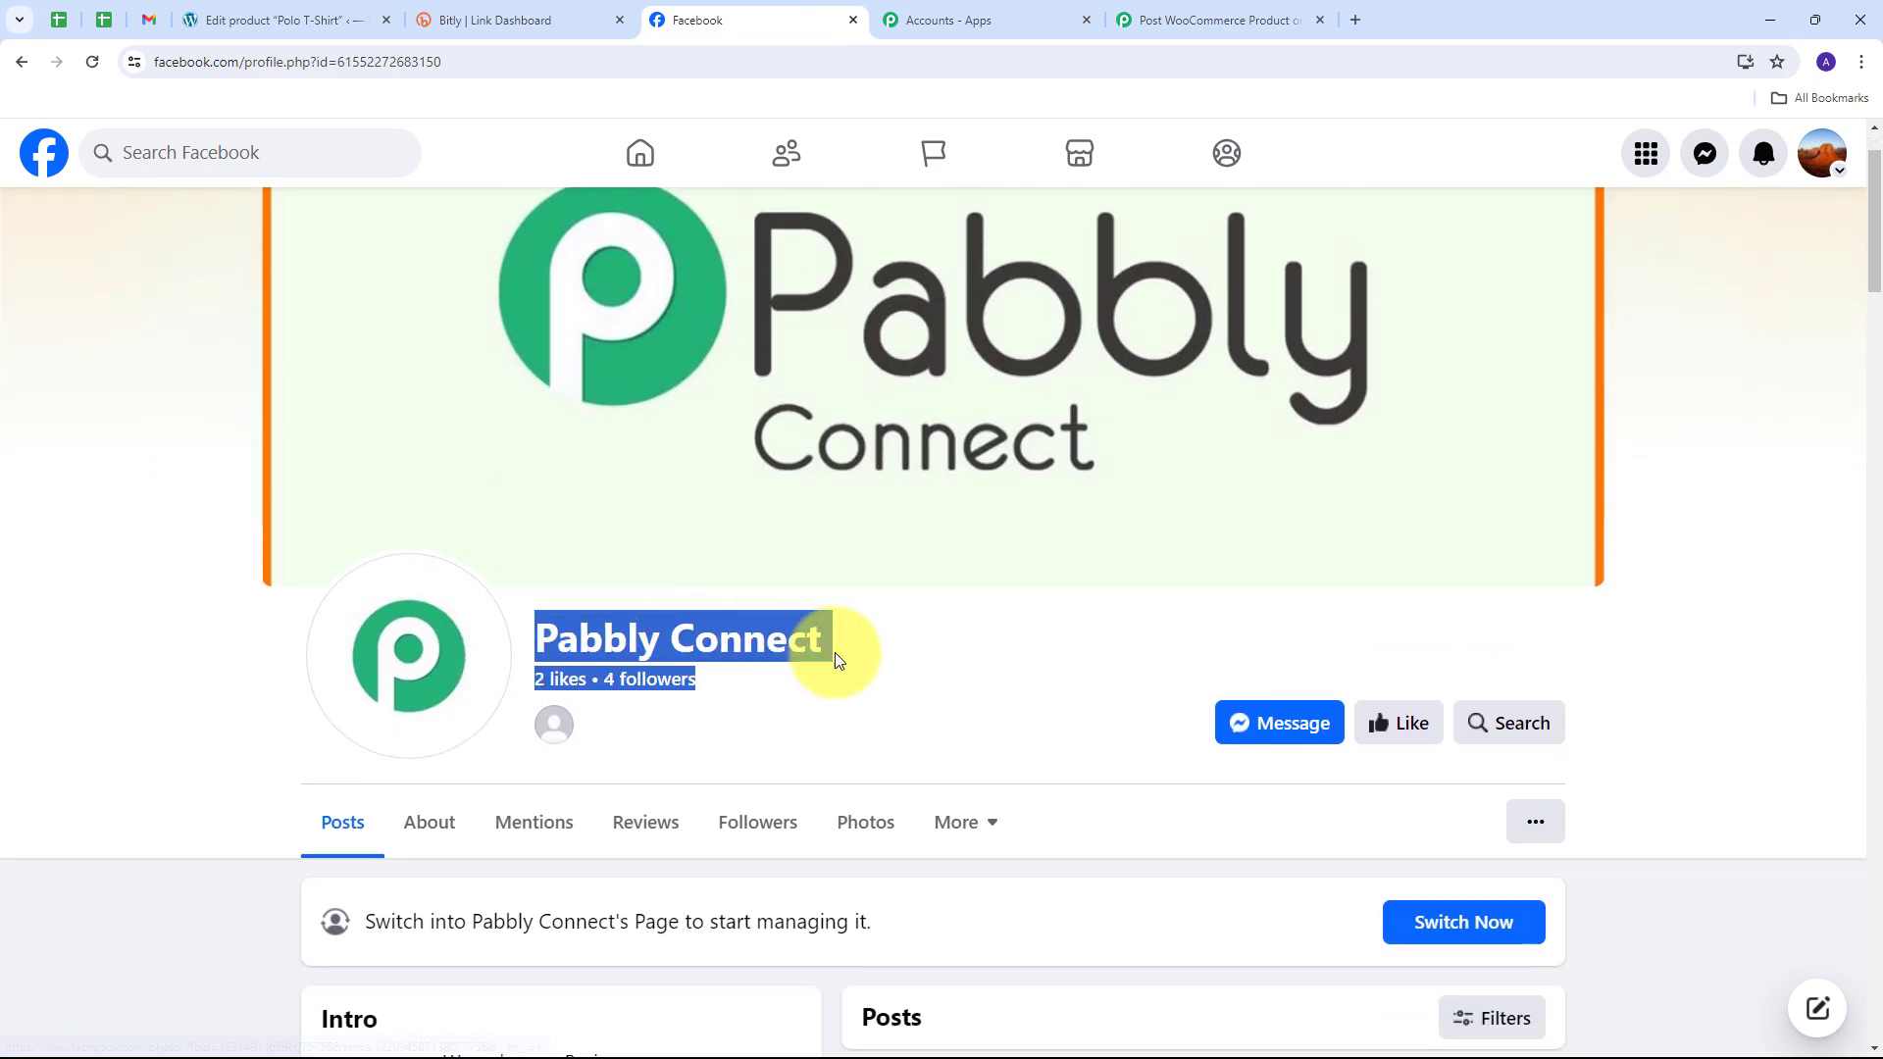
{"action": "left_click", "coordinate": [910, 676]}
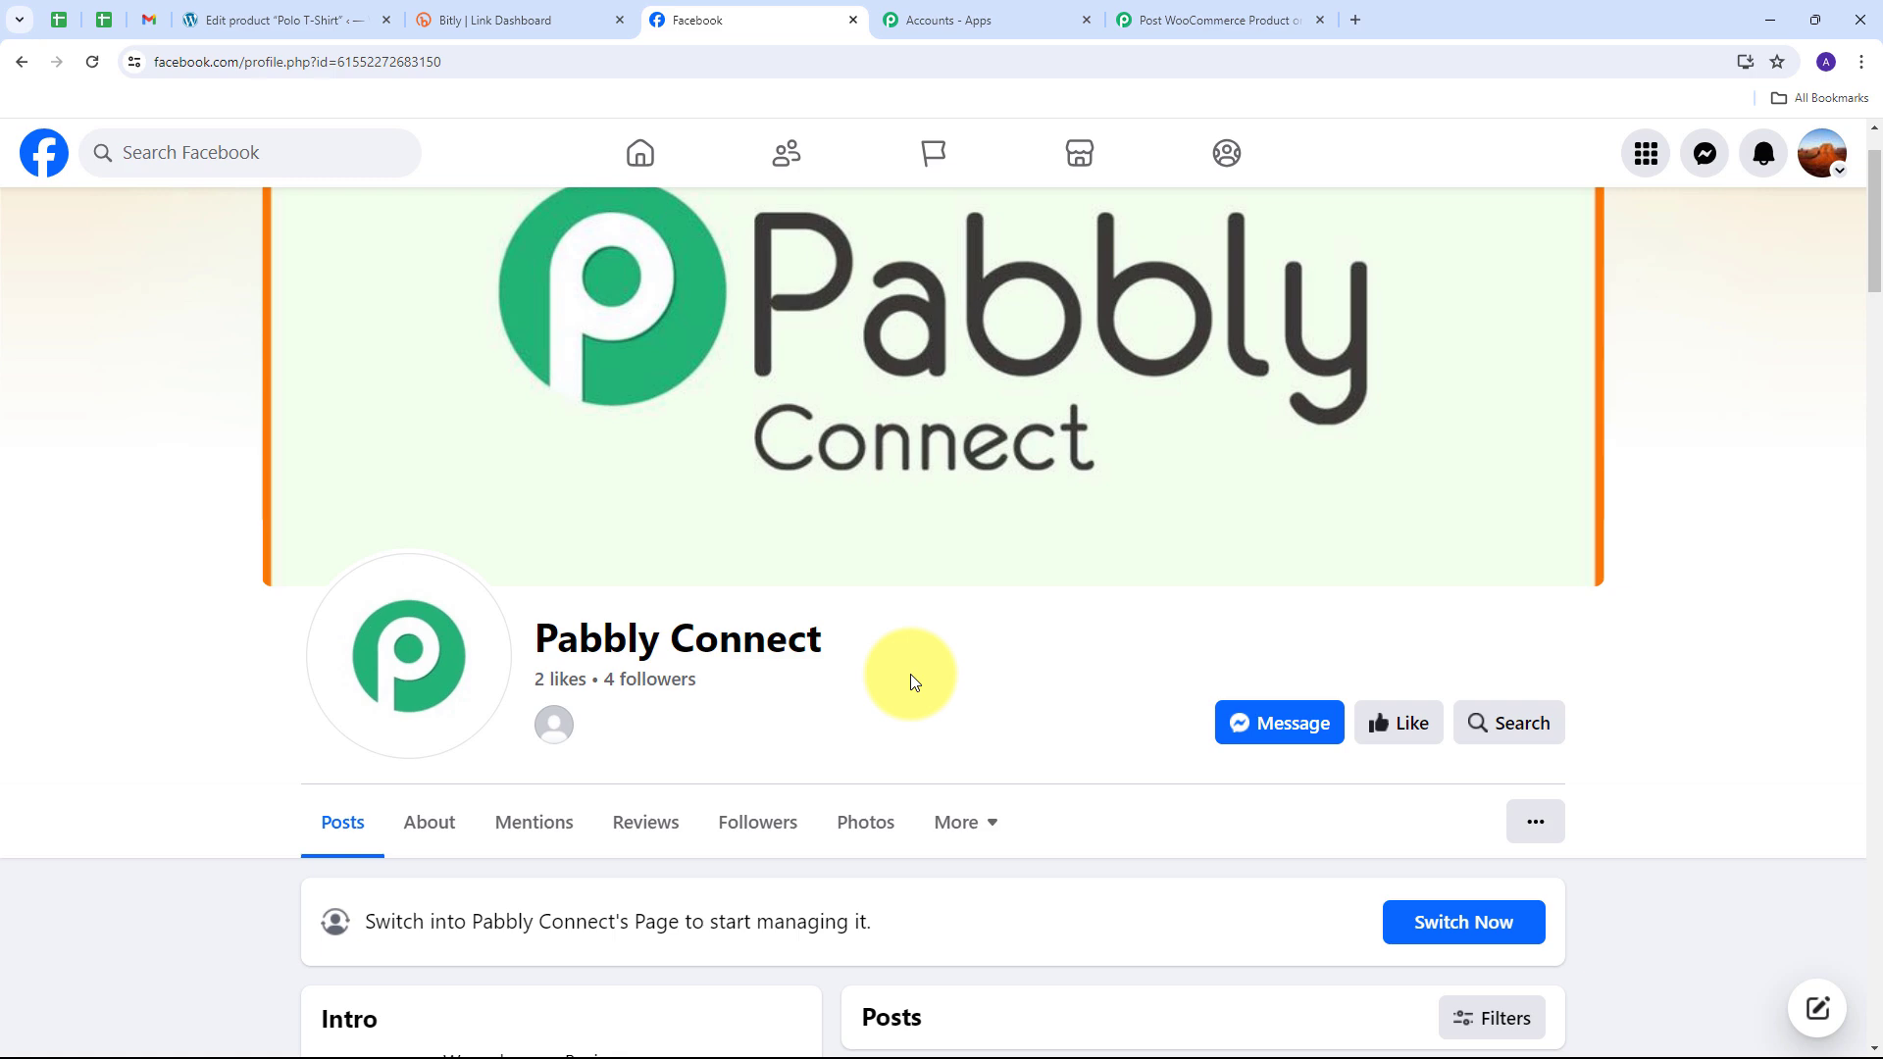
{"action": "left_click", "coordinate": [1251, 20]}
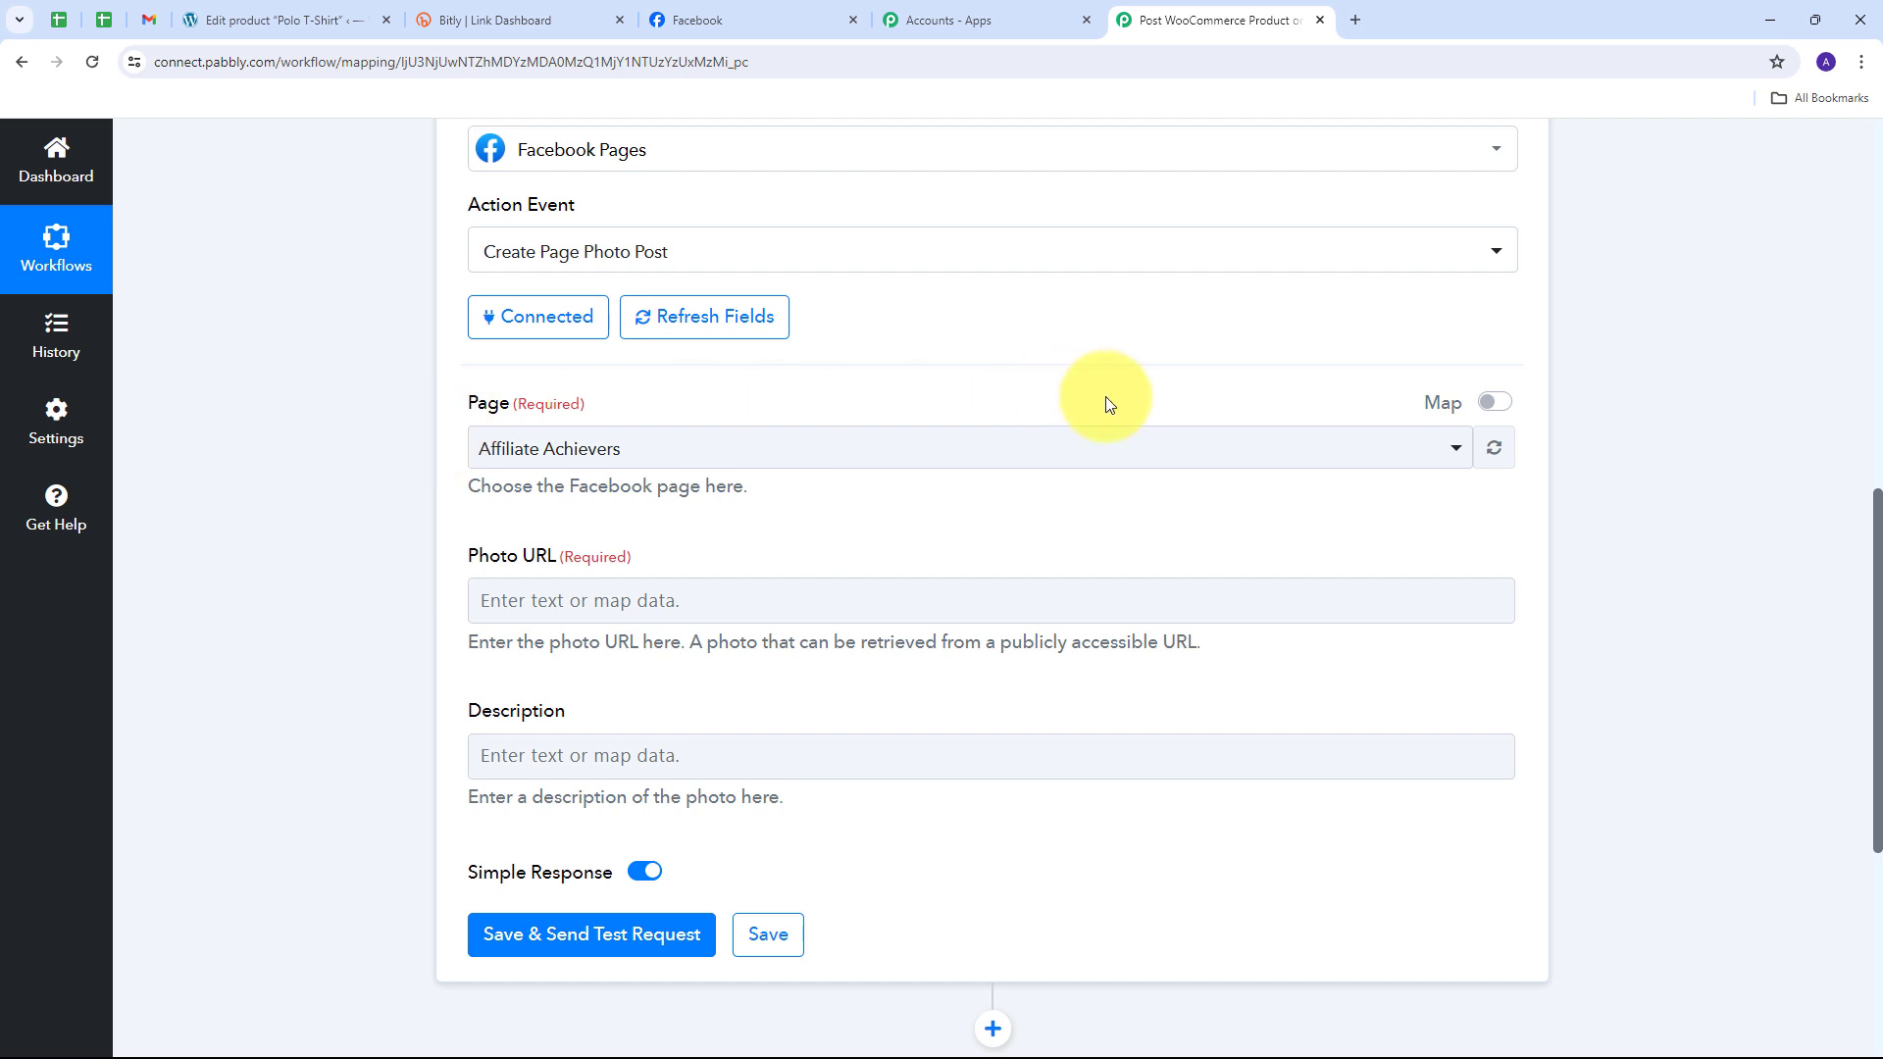
Step: Search 'pabbly' in the Page list and choose the Pabbly Connect page
{"action": "left_click", "coordinate": [975, 456]}
{"action": "scroll", "coordinate": [746, 647], "scroll_direction": "down", "scroll_amount": 2}
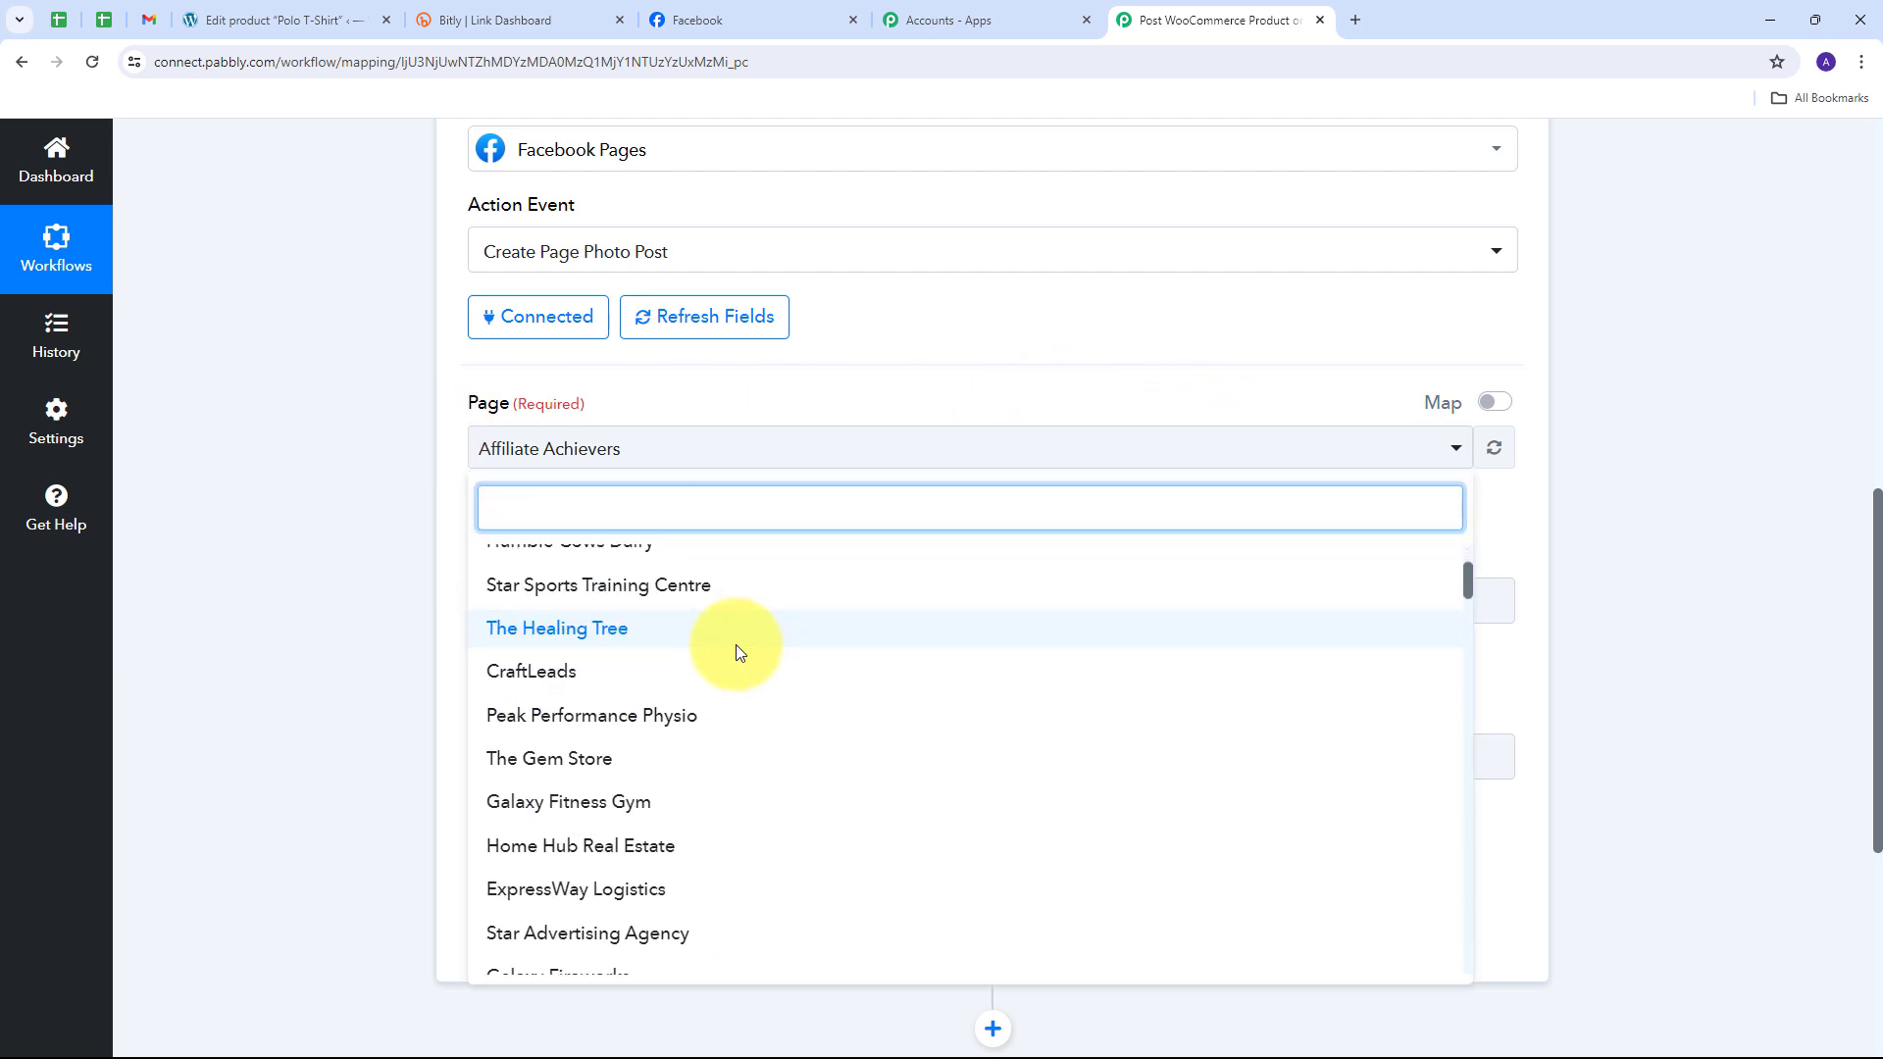
{"action": "scroll", "coordinate": [730, 687], "scroll_direction": "down", "scroll_amount": 1}
{"action": "scroll", "coordinate": [714, 723], "scroll_direction": "up", "scroll_amount": 4}
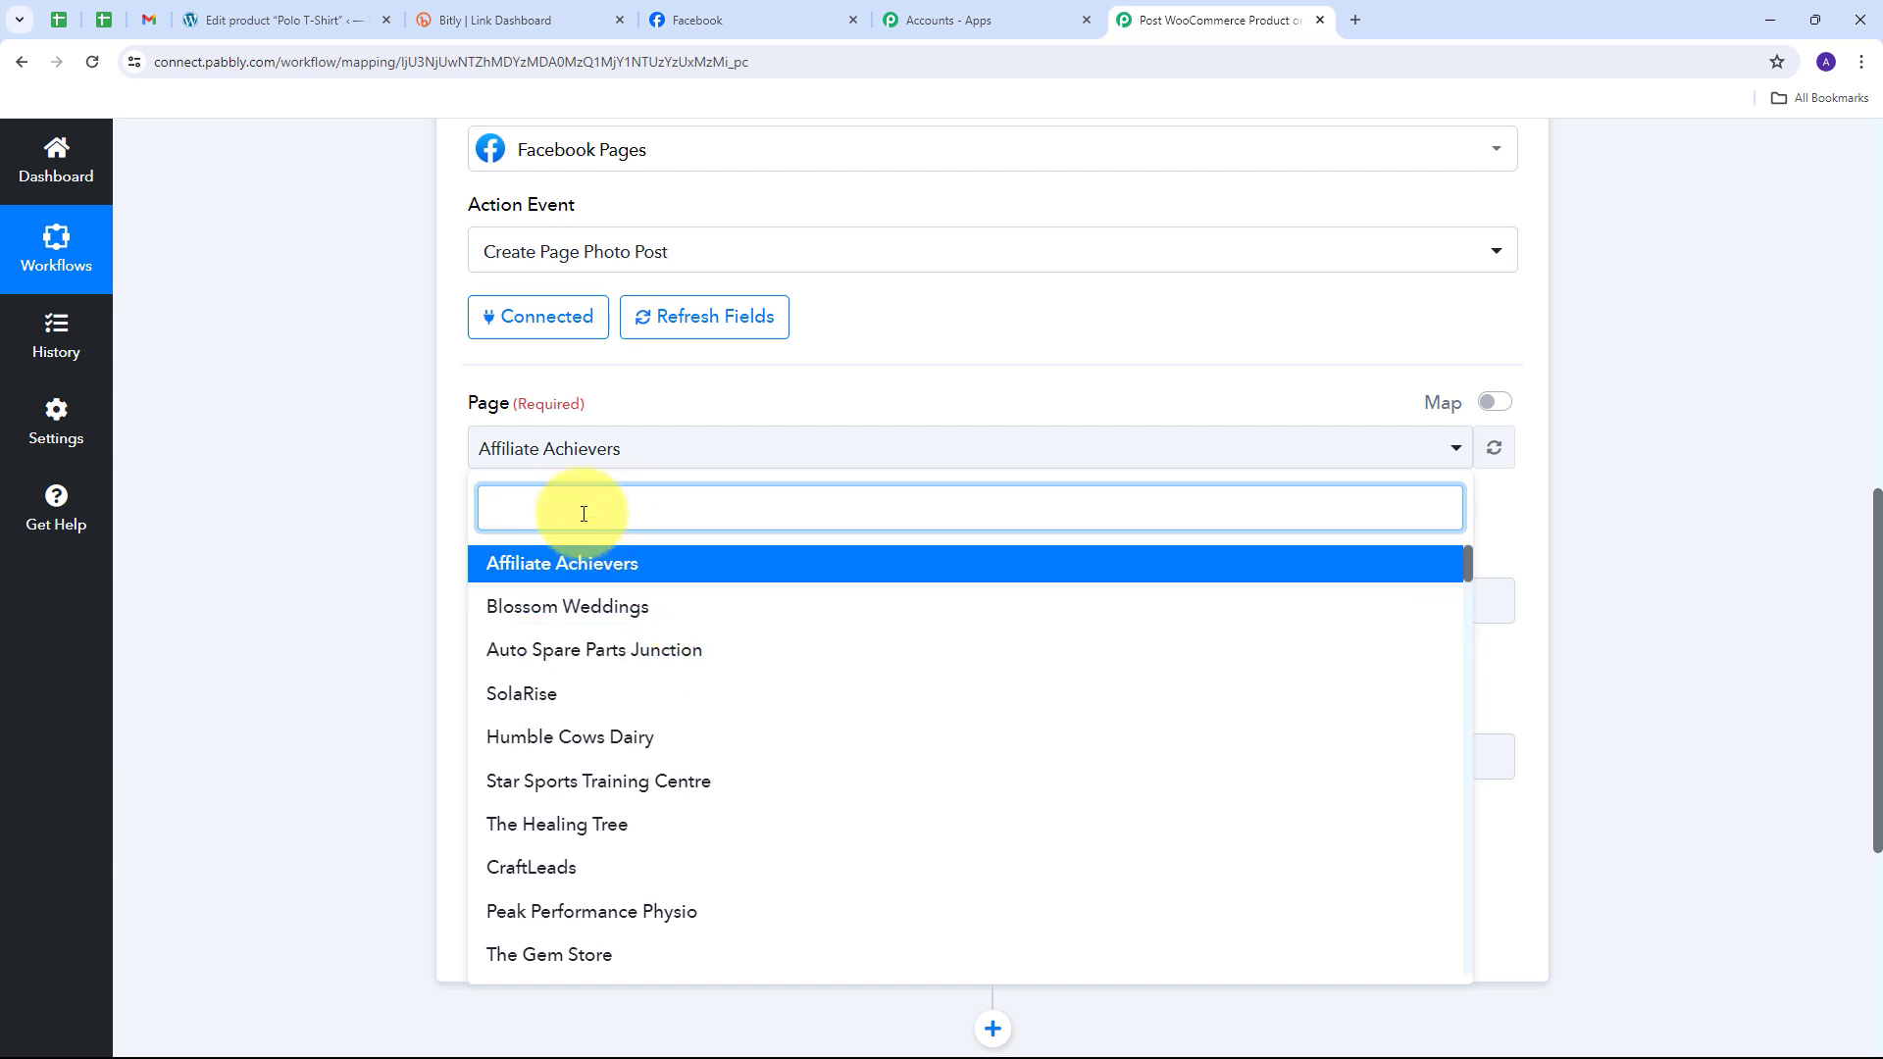
{"action": "type", "text": "pa"}
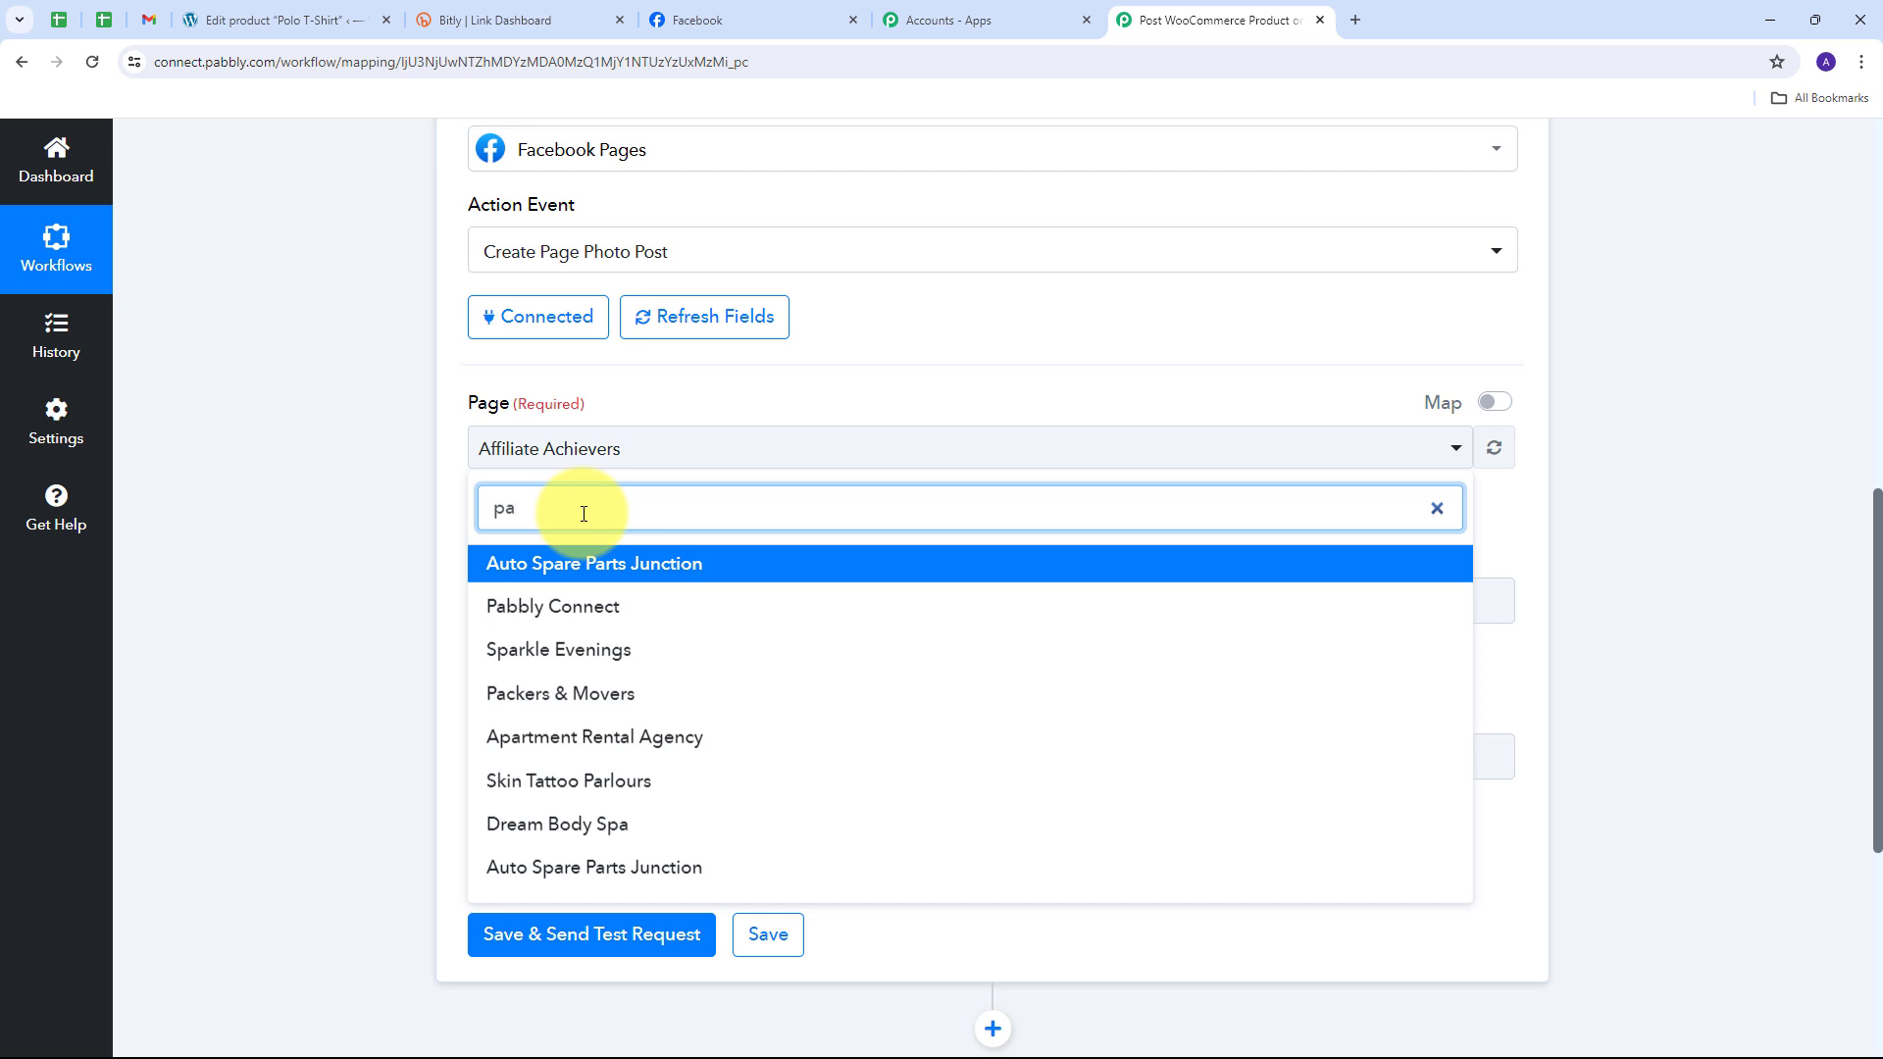
{"action": "type", "text": "bbly"}
{"action": "left_click", "coordinate": [549, 562]}
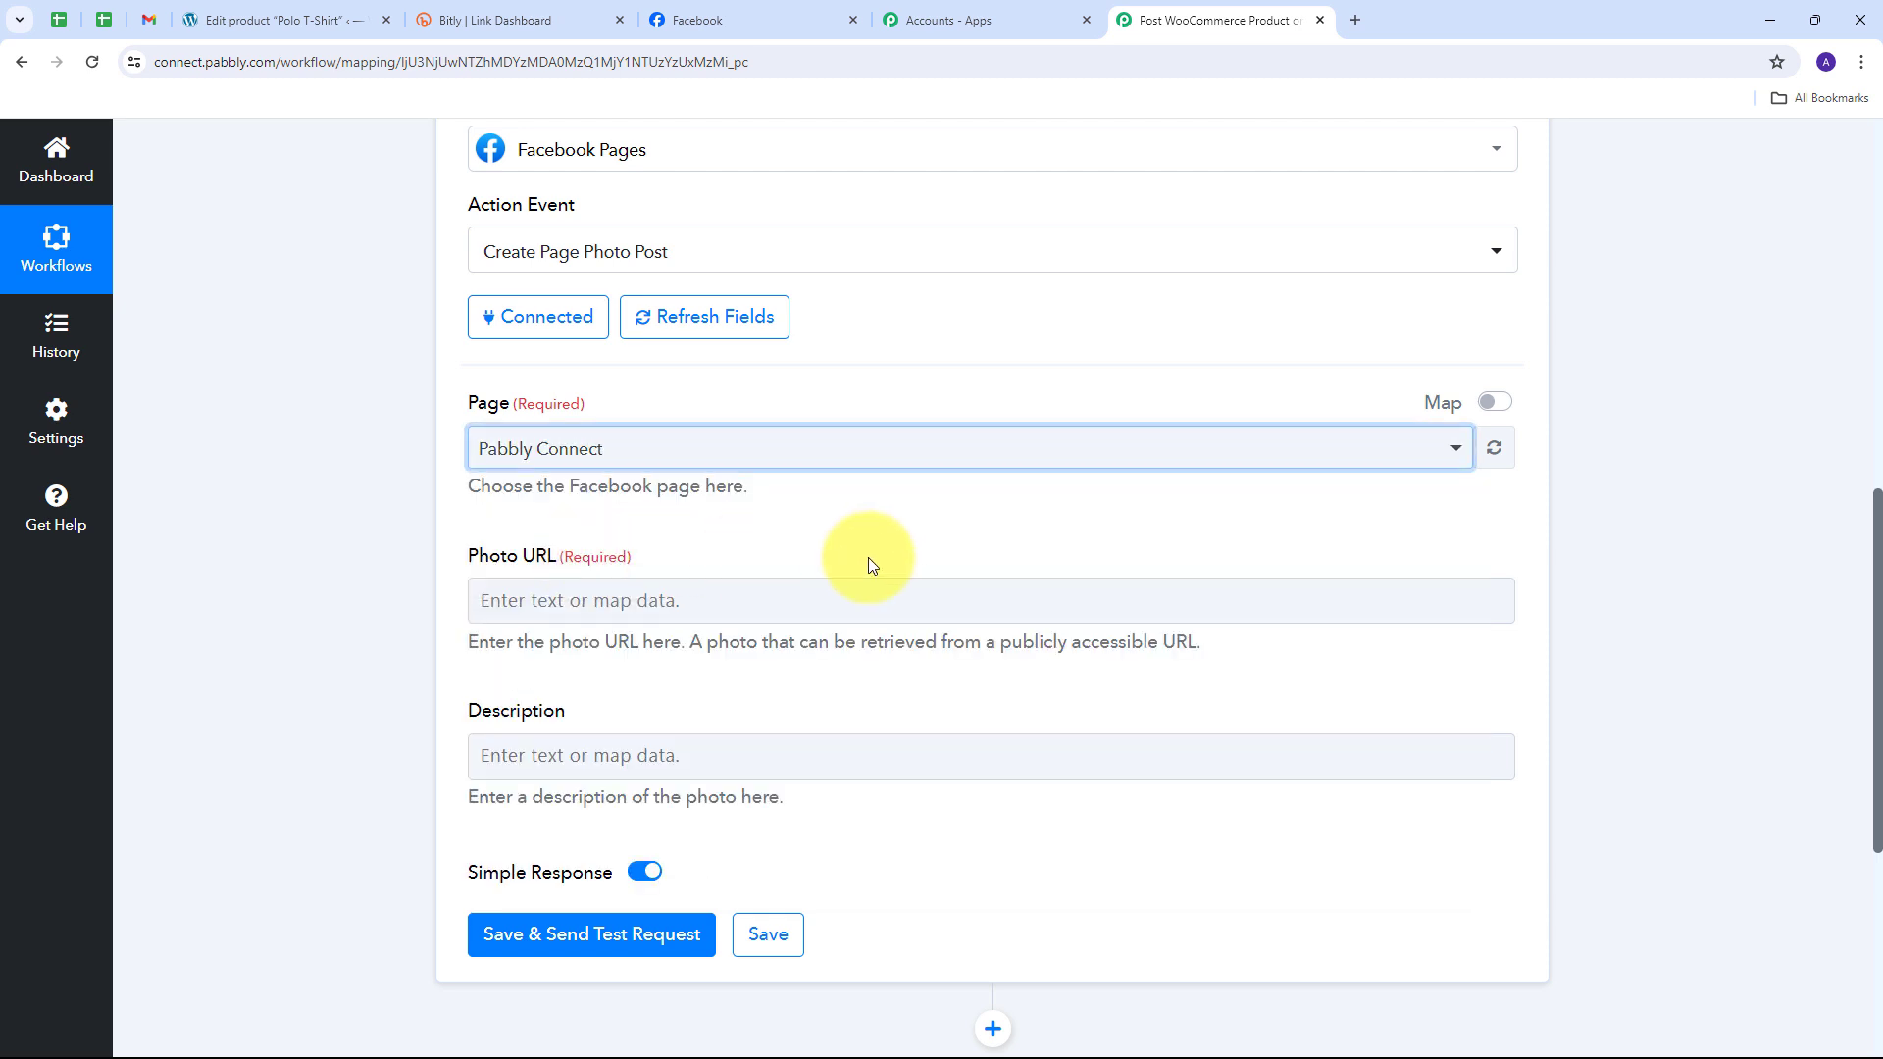
{"action": "scroll", "coordinate": [784, 549], "scroll_direction": "down", "scroll_amount": 1}
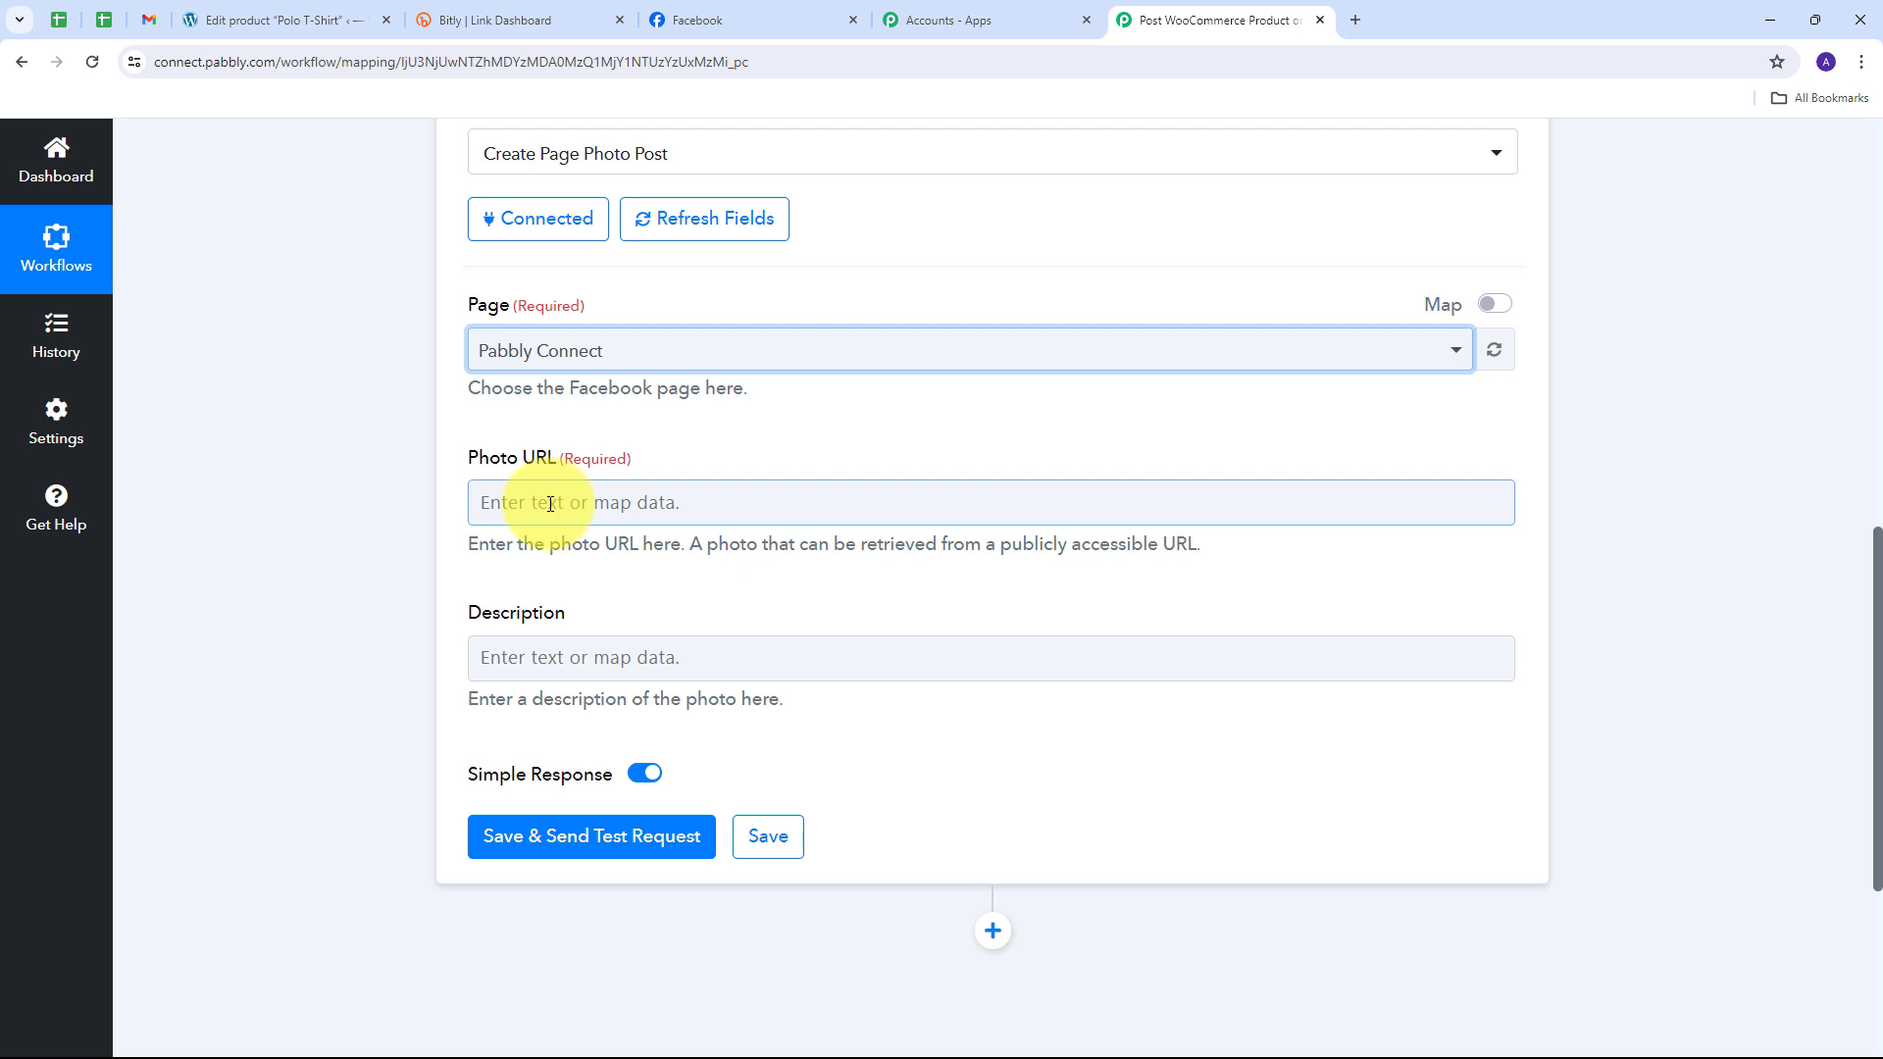
Step: Map the WooCommerce product's Images 1 Src into the Photo URL field
{"action": "left_click", "coordinate": [600, 503]}
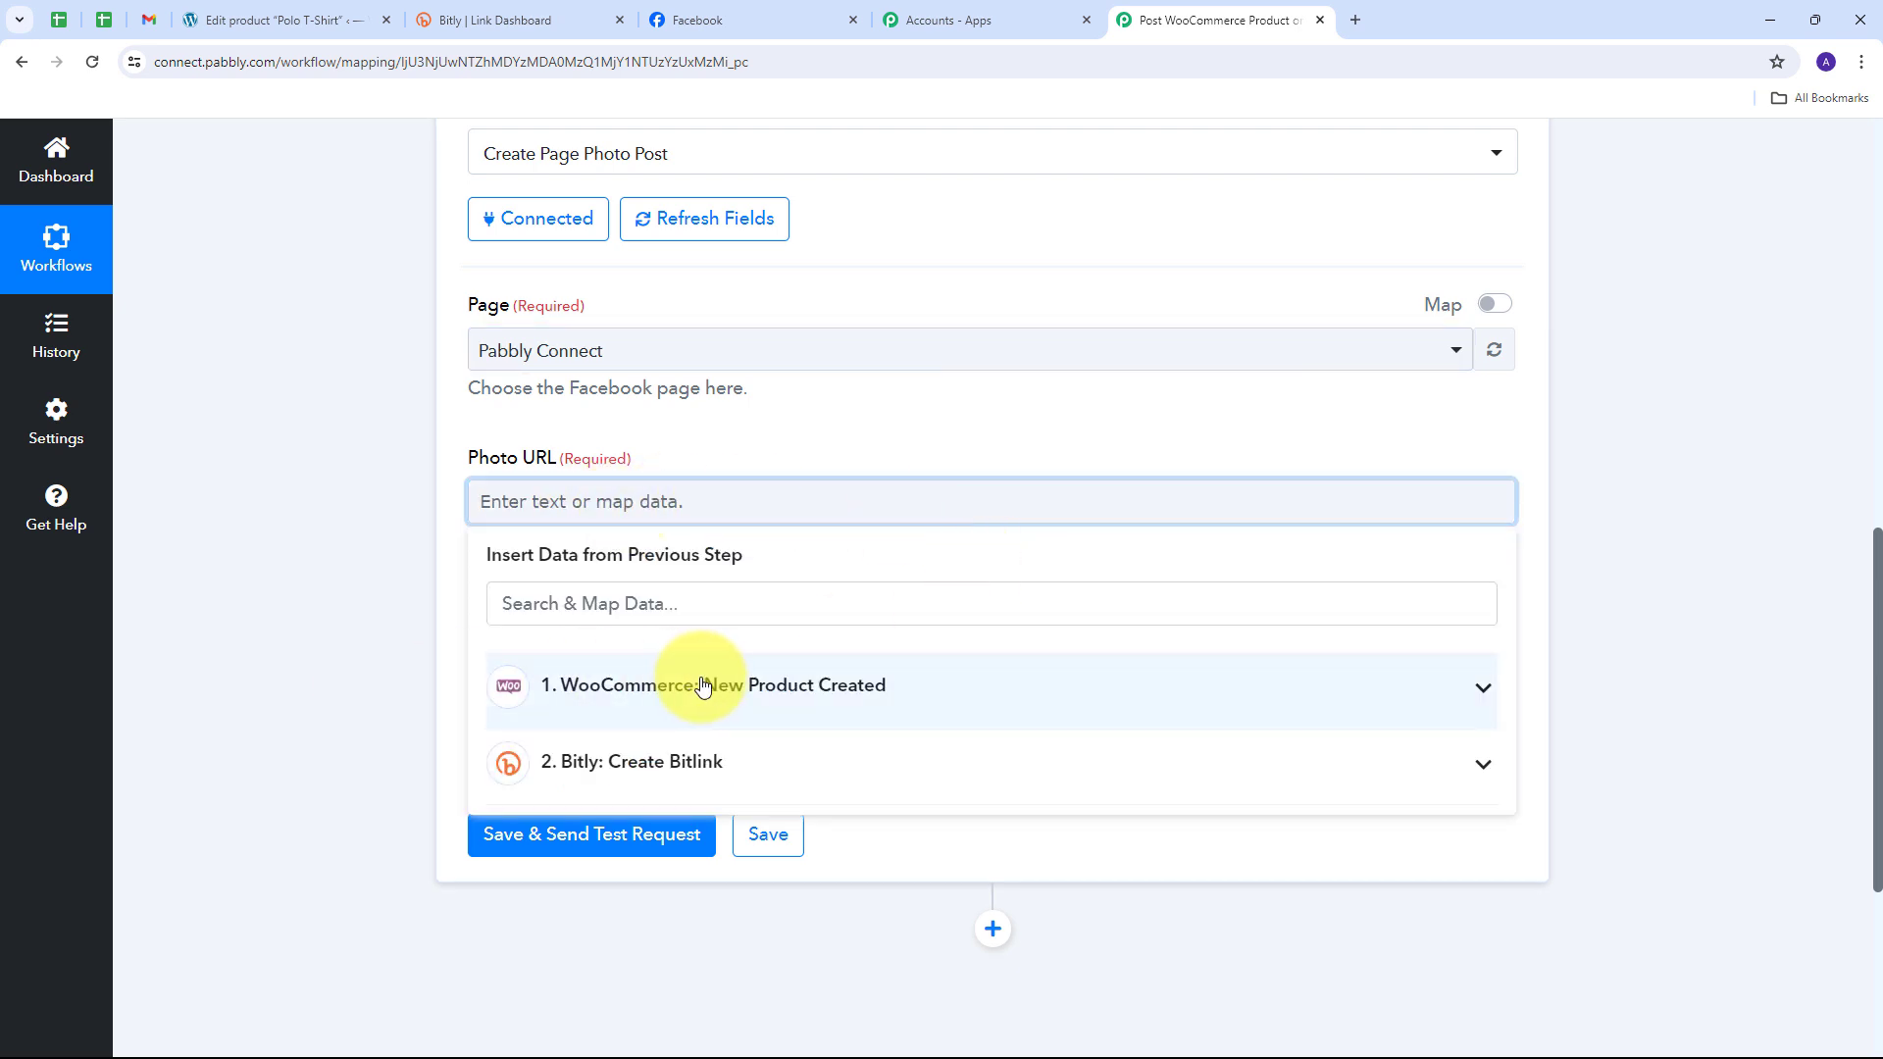
{"action": "left_click", "coordinate": [883, 685]}
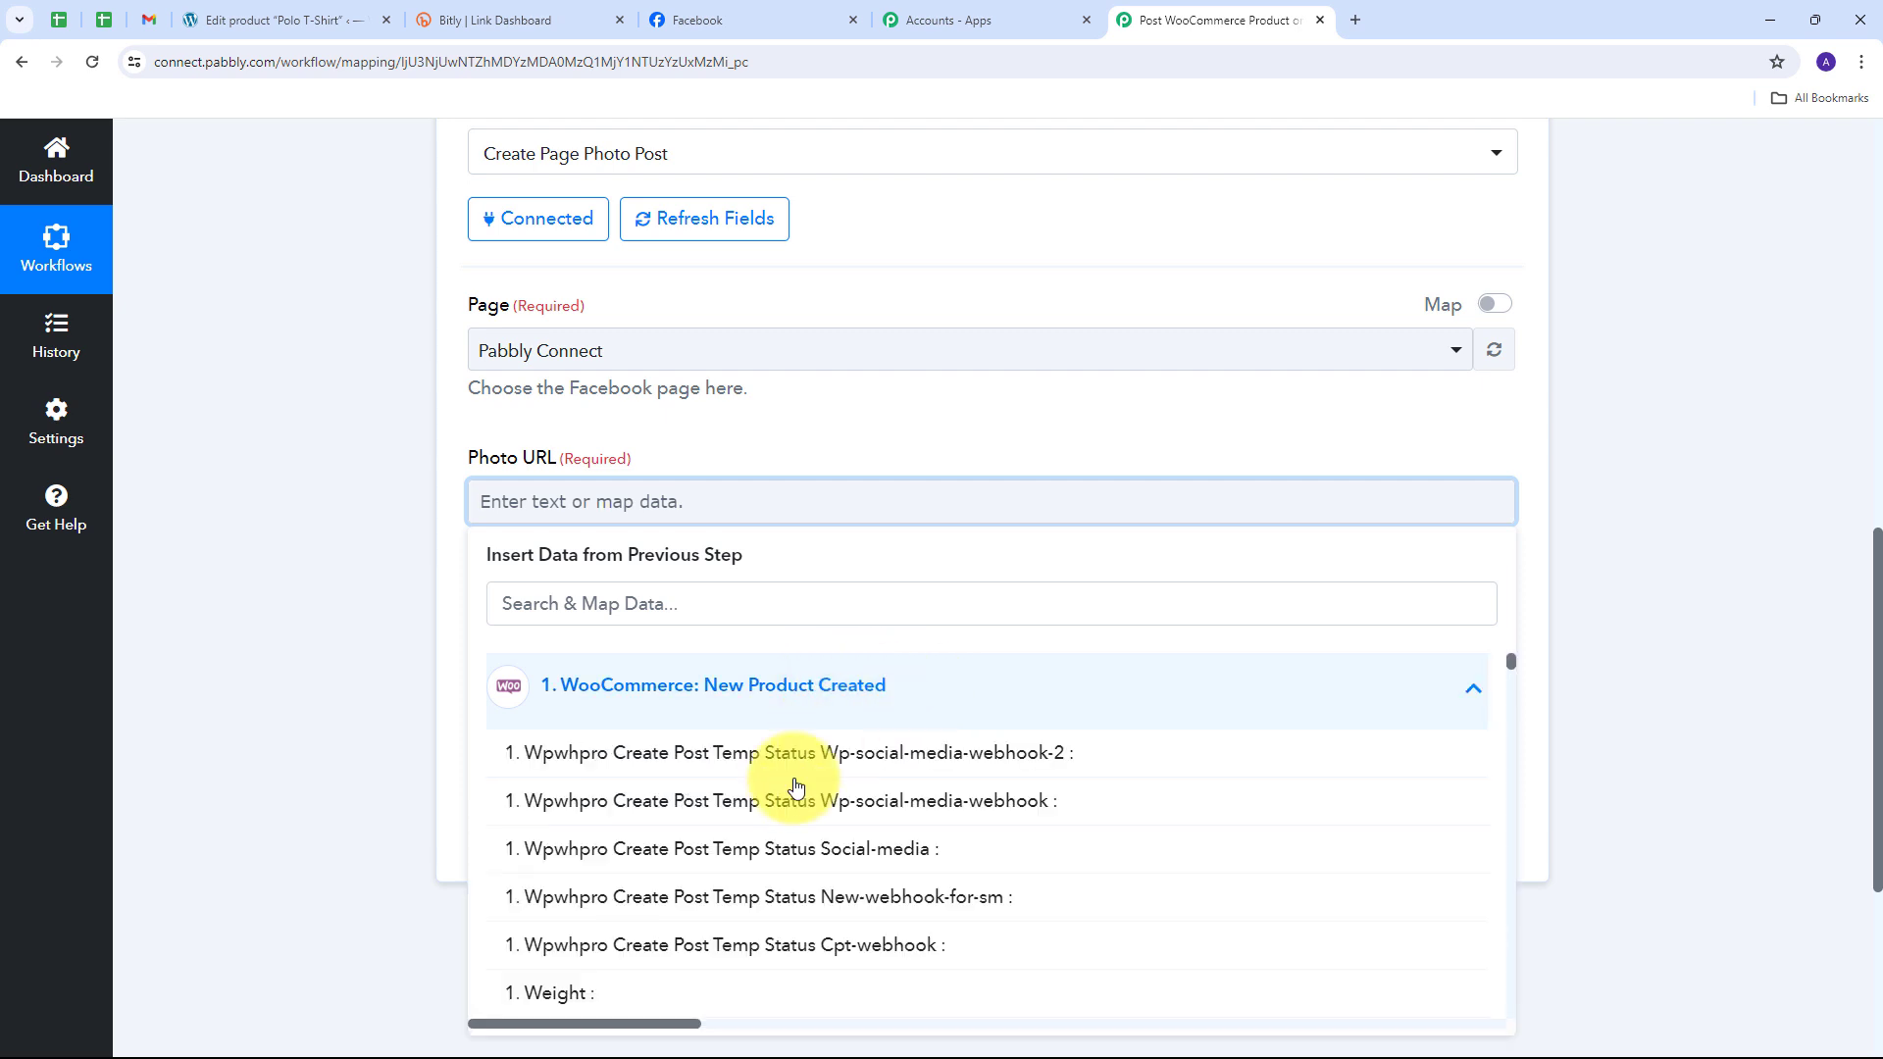
{"action": "scroll", "coordinate": [794, 784], "scroll_direction": "down", "scroll_amount": 10}
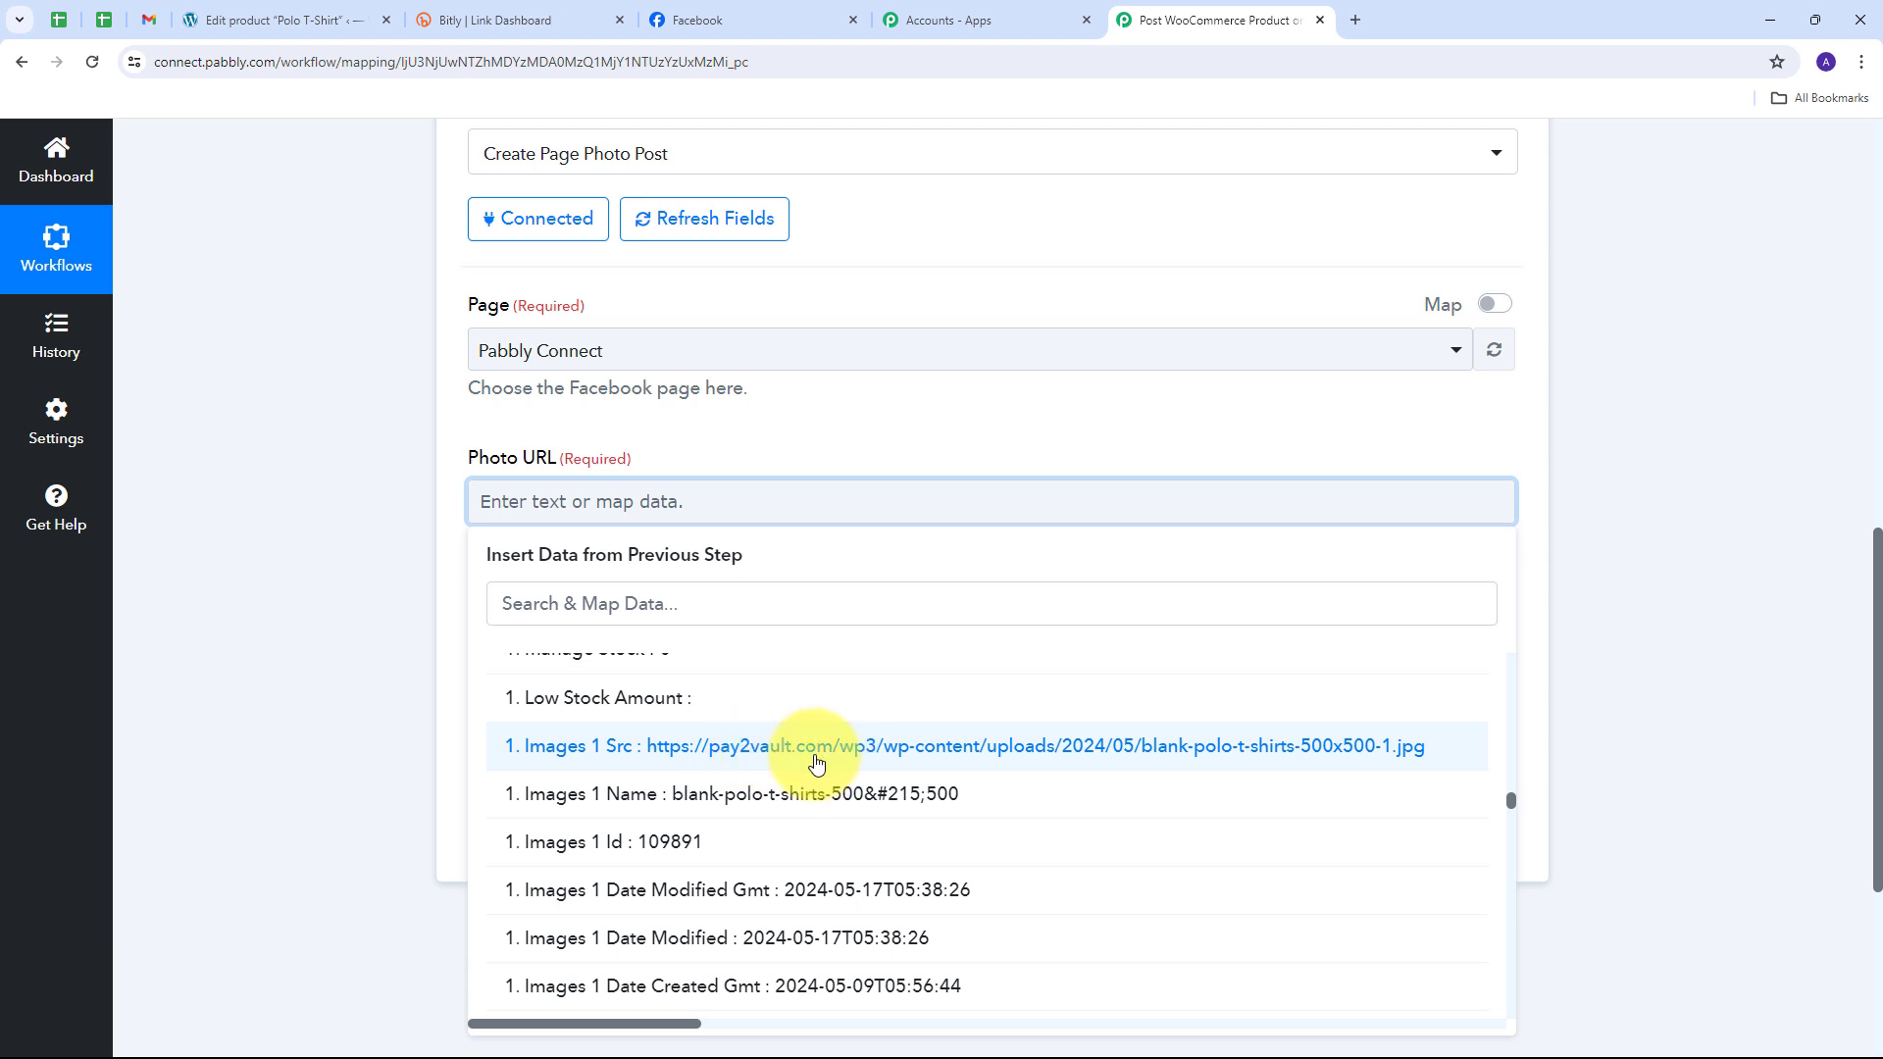
{"action": "left_click", "coordinate": [815, 763]}
{"action": "left_click", "coordinate": [836, 437]}
{"action": "scroll", "coordinate": [835, 437], "scroll_direction": "down", "scroll_amount": 1}
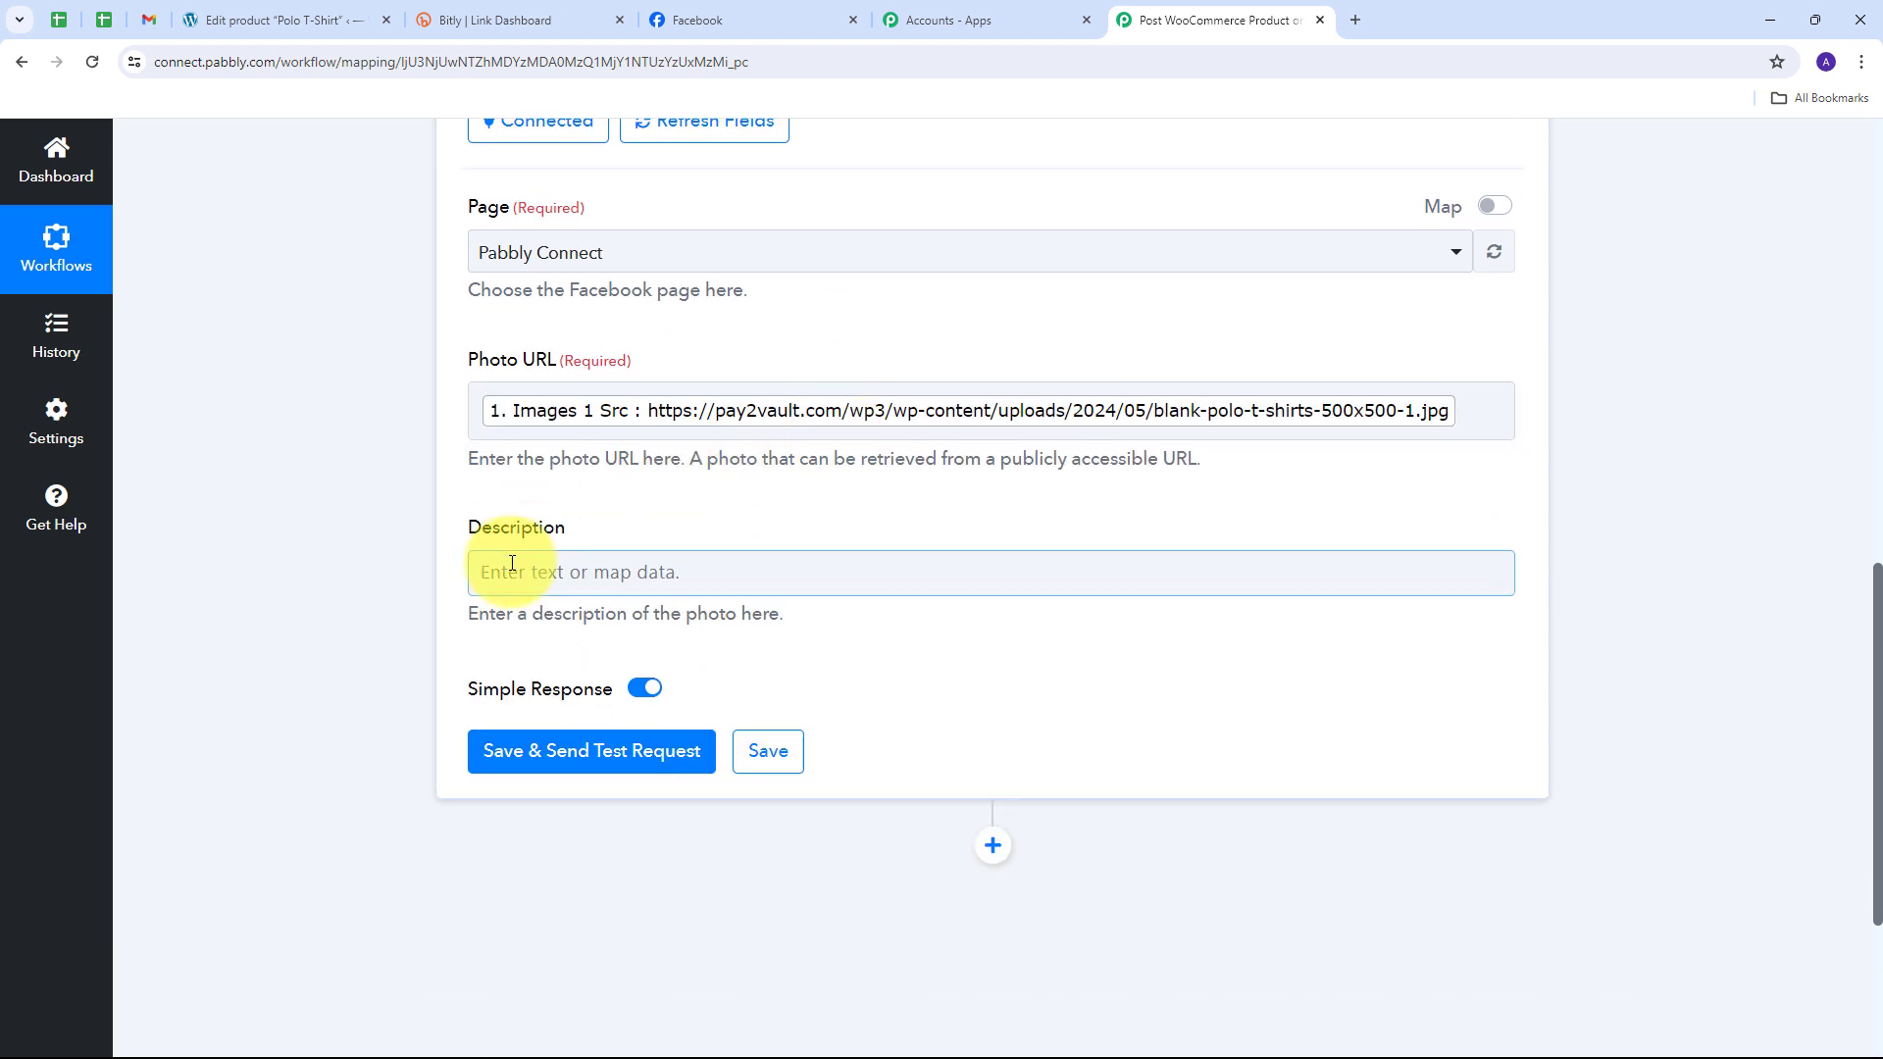
Step: Paste the new-product announcement into Description, followed by the Bitly Create Bitlink Link value
{"action": "left_click", "coordinate": [568, 579]}
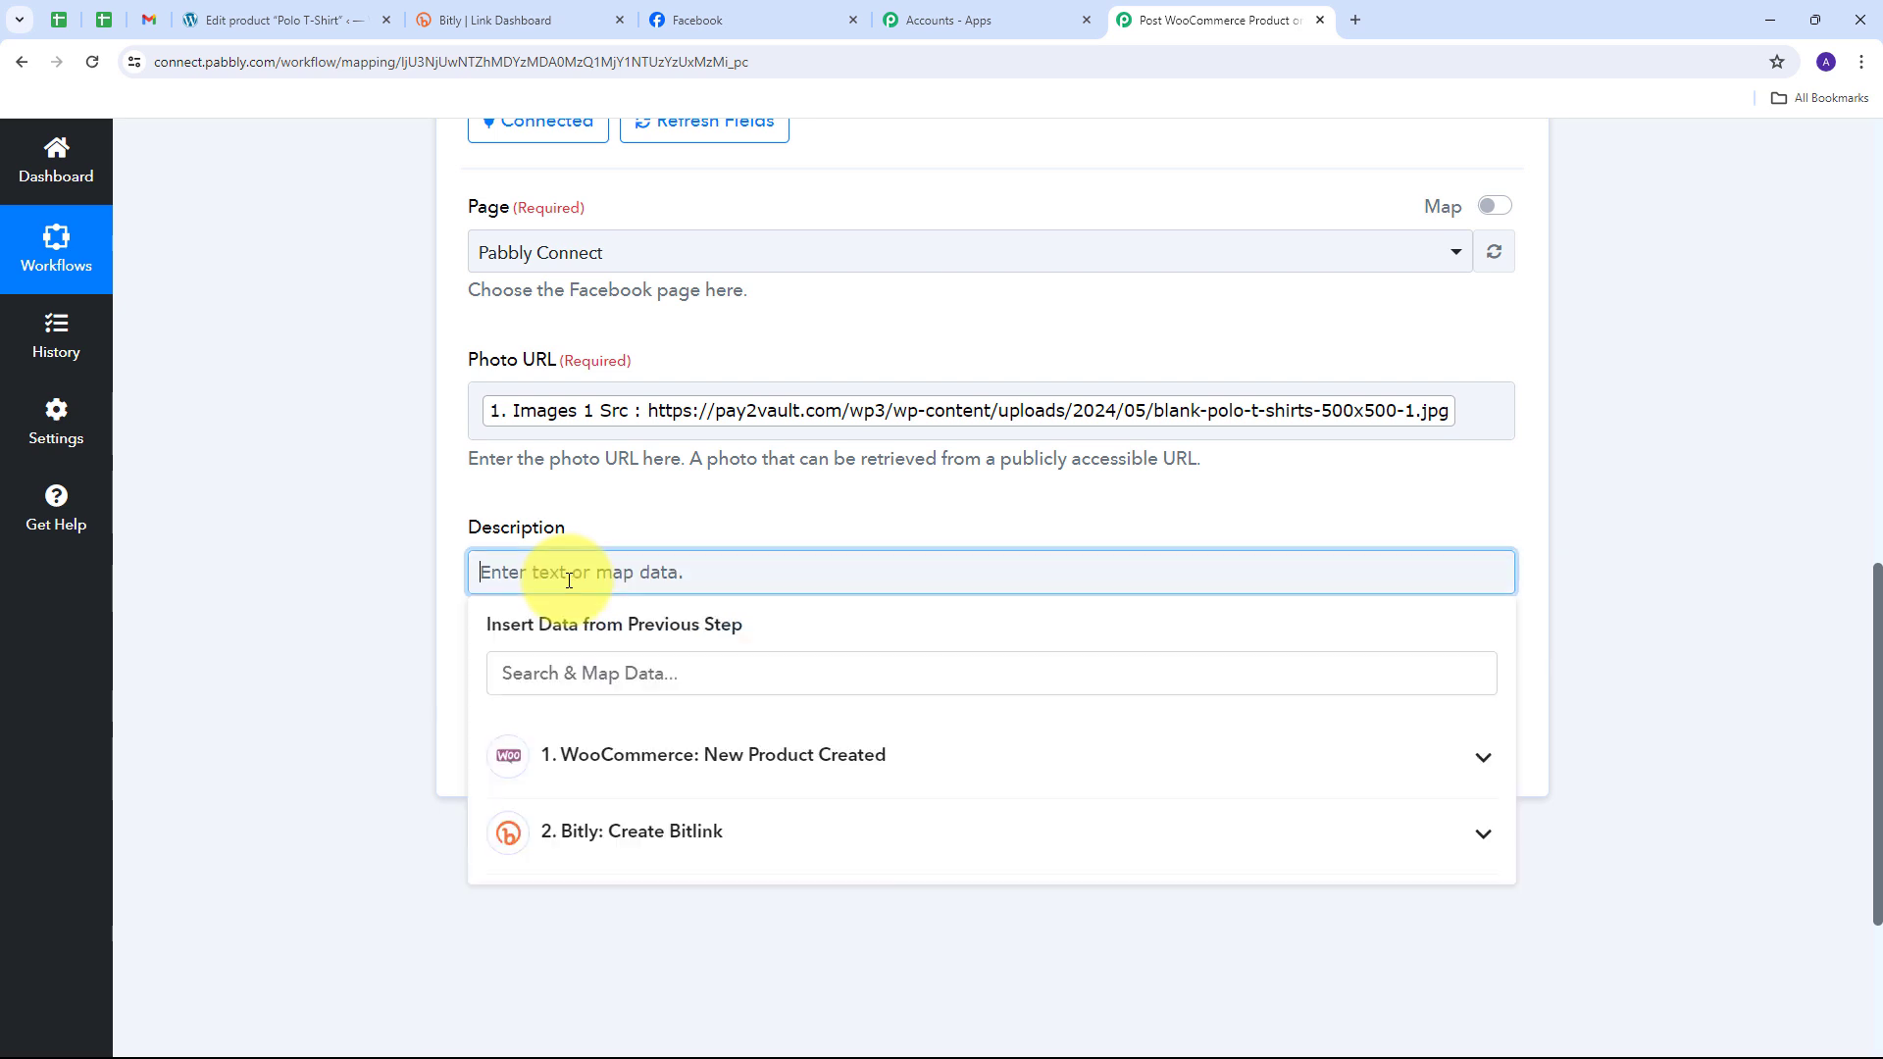
{"action": "type", "text": "We have launched a new product on our WooCommerce Store and you can check it out by clicking on the below link"}
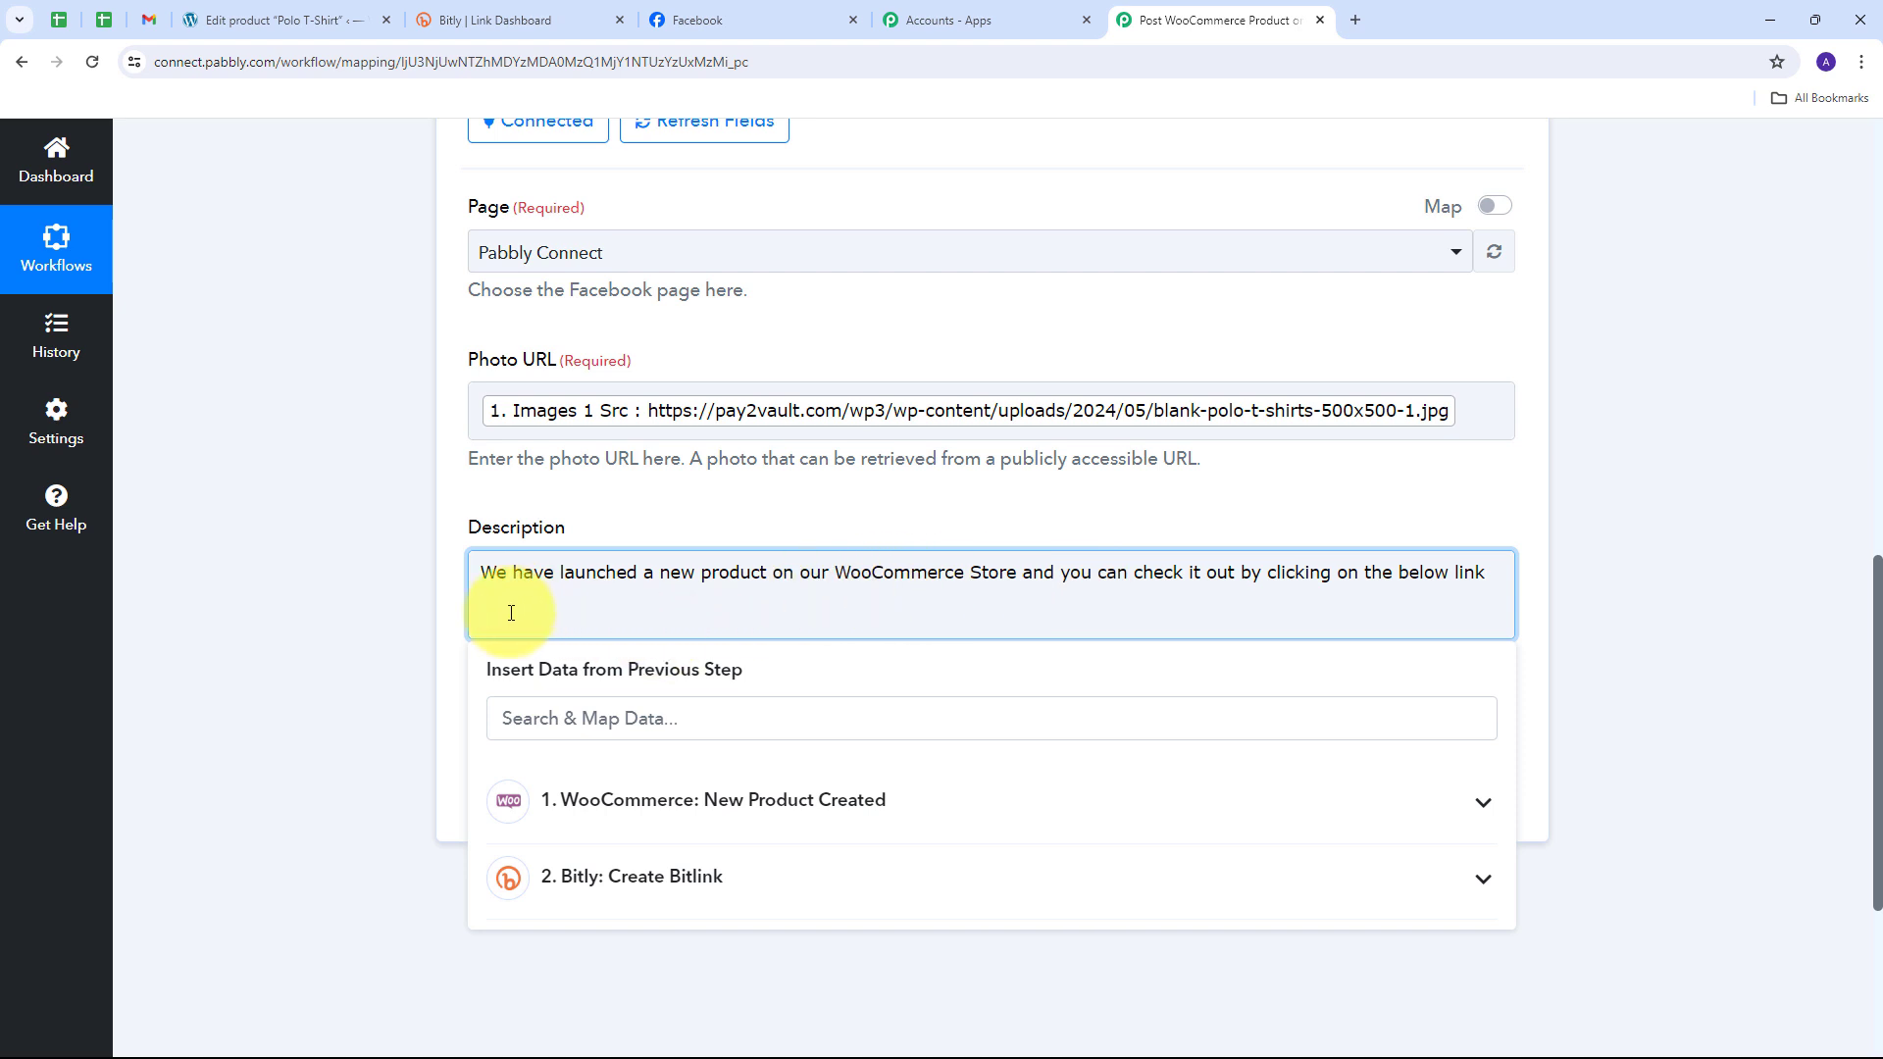
{"action": "left_click", "coordinate": [770, 878]}
{"action": "scroll", "coordinate": [933, 634], "scroll_direction": "down", "scroll_amount": 2}
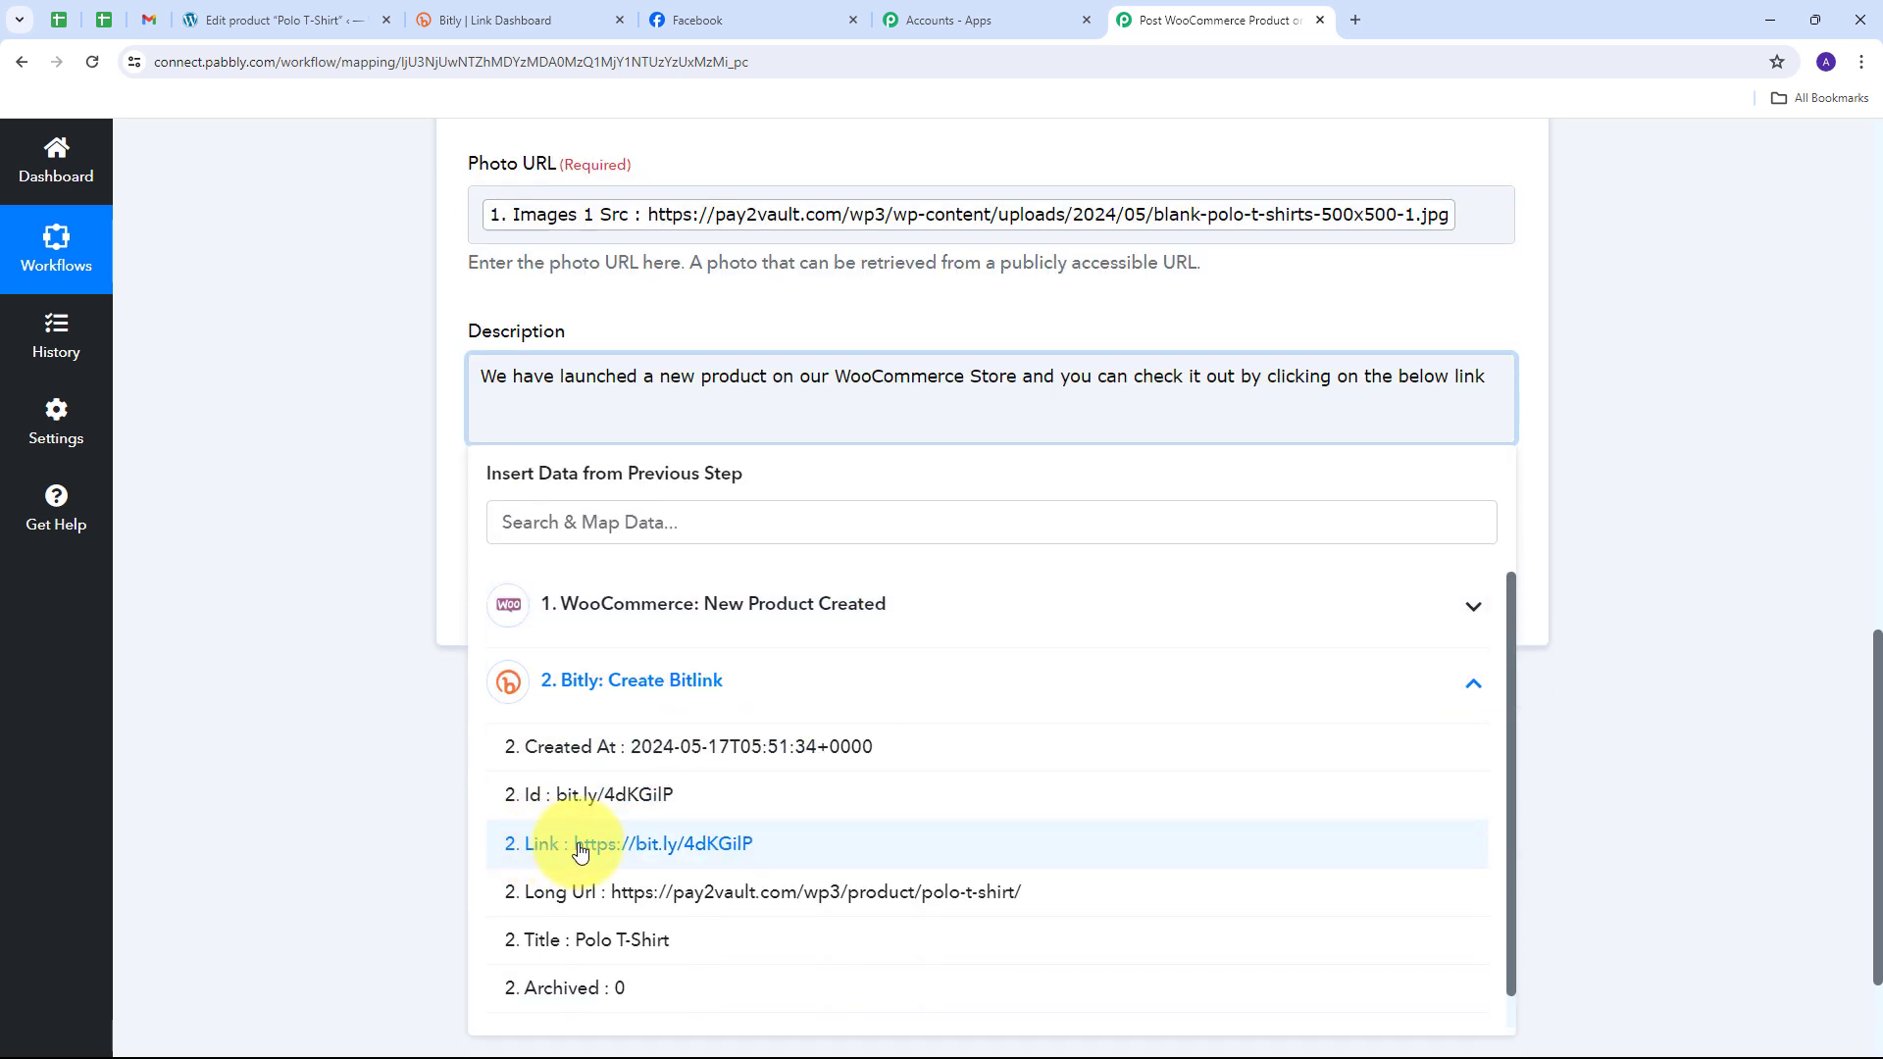
{"action": "left_click", "coordinate": [644, 846]}
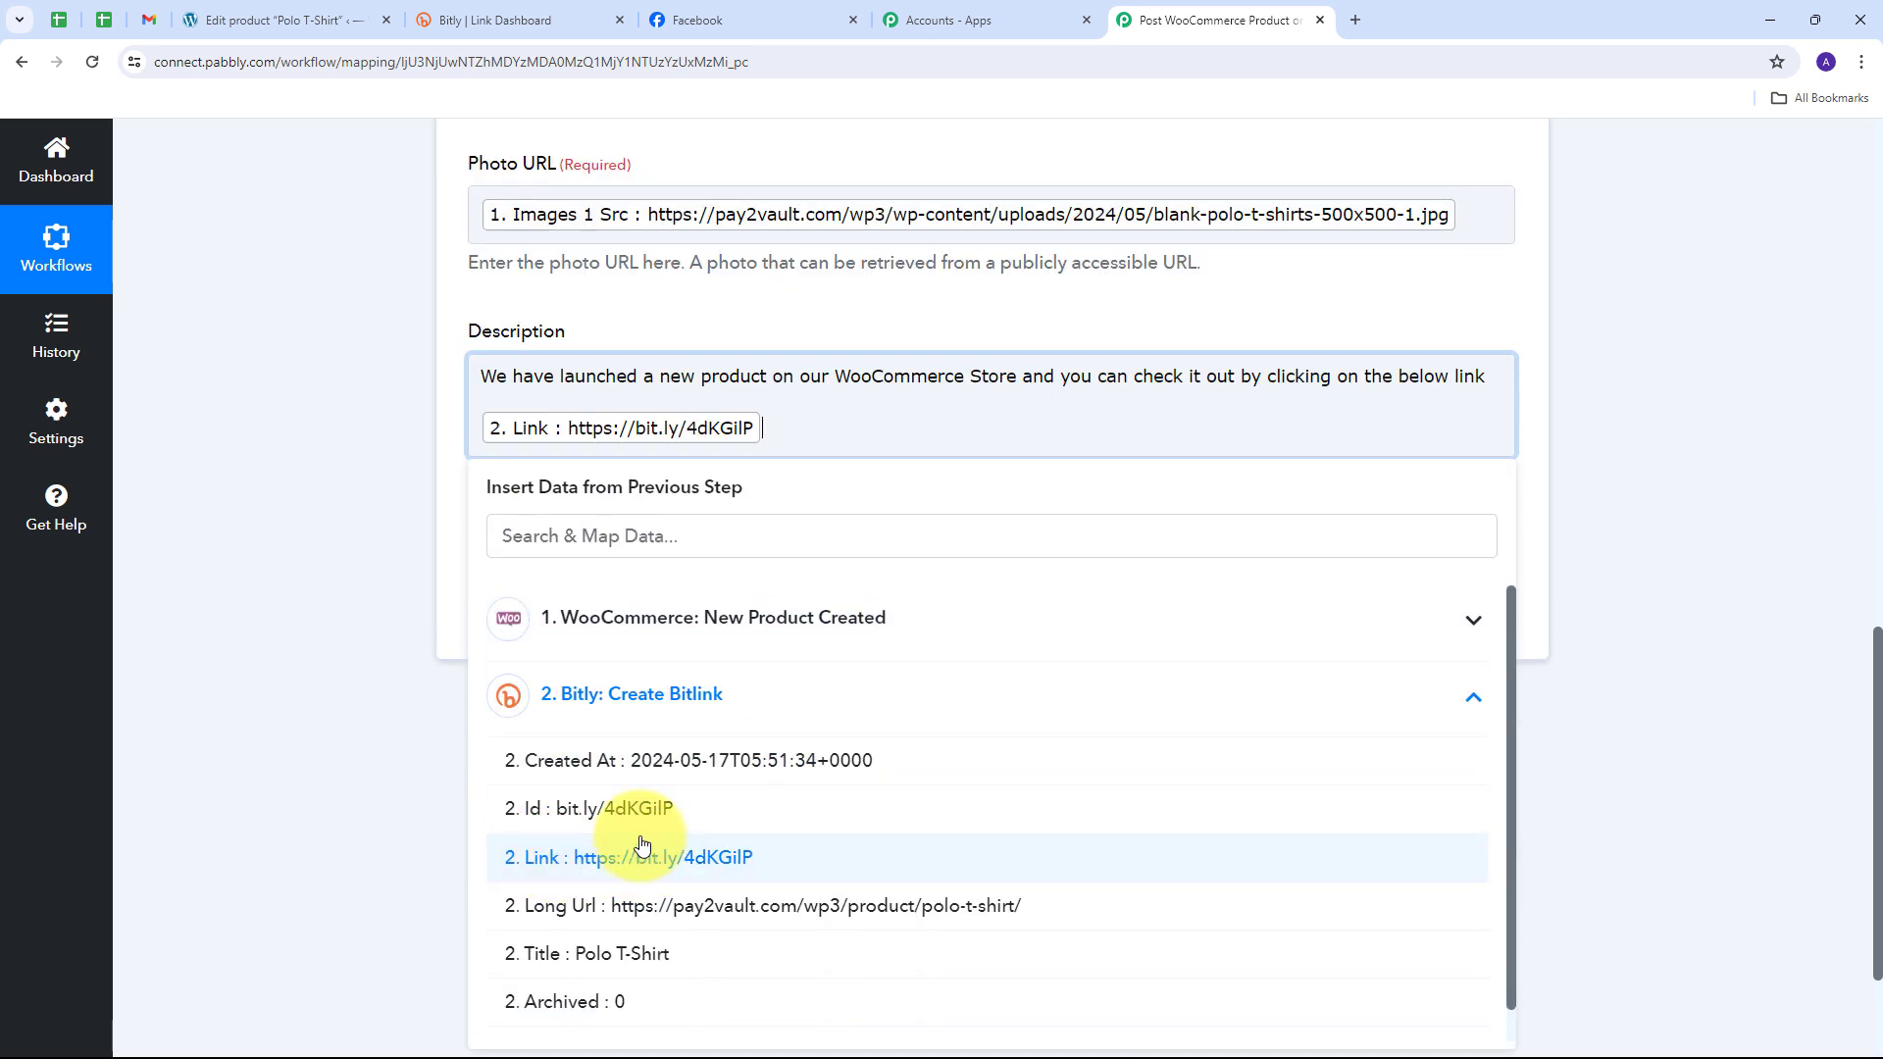
{"action": "left_click", "coordinate": [410, 427]}
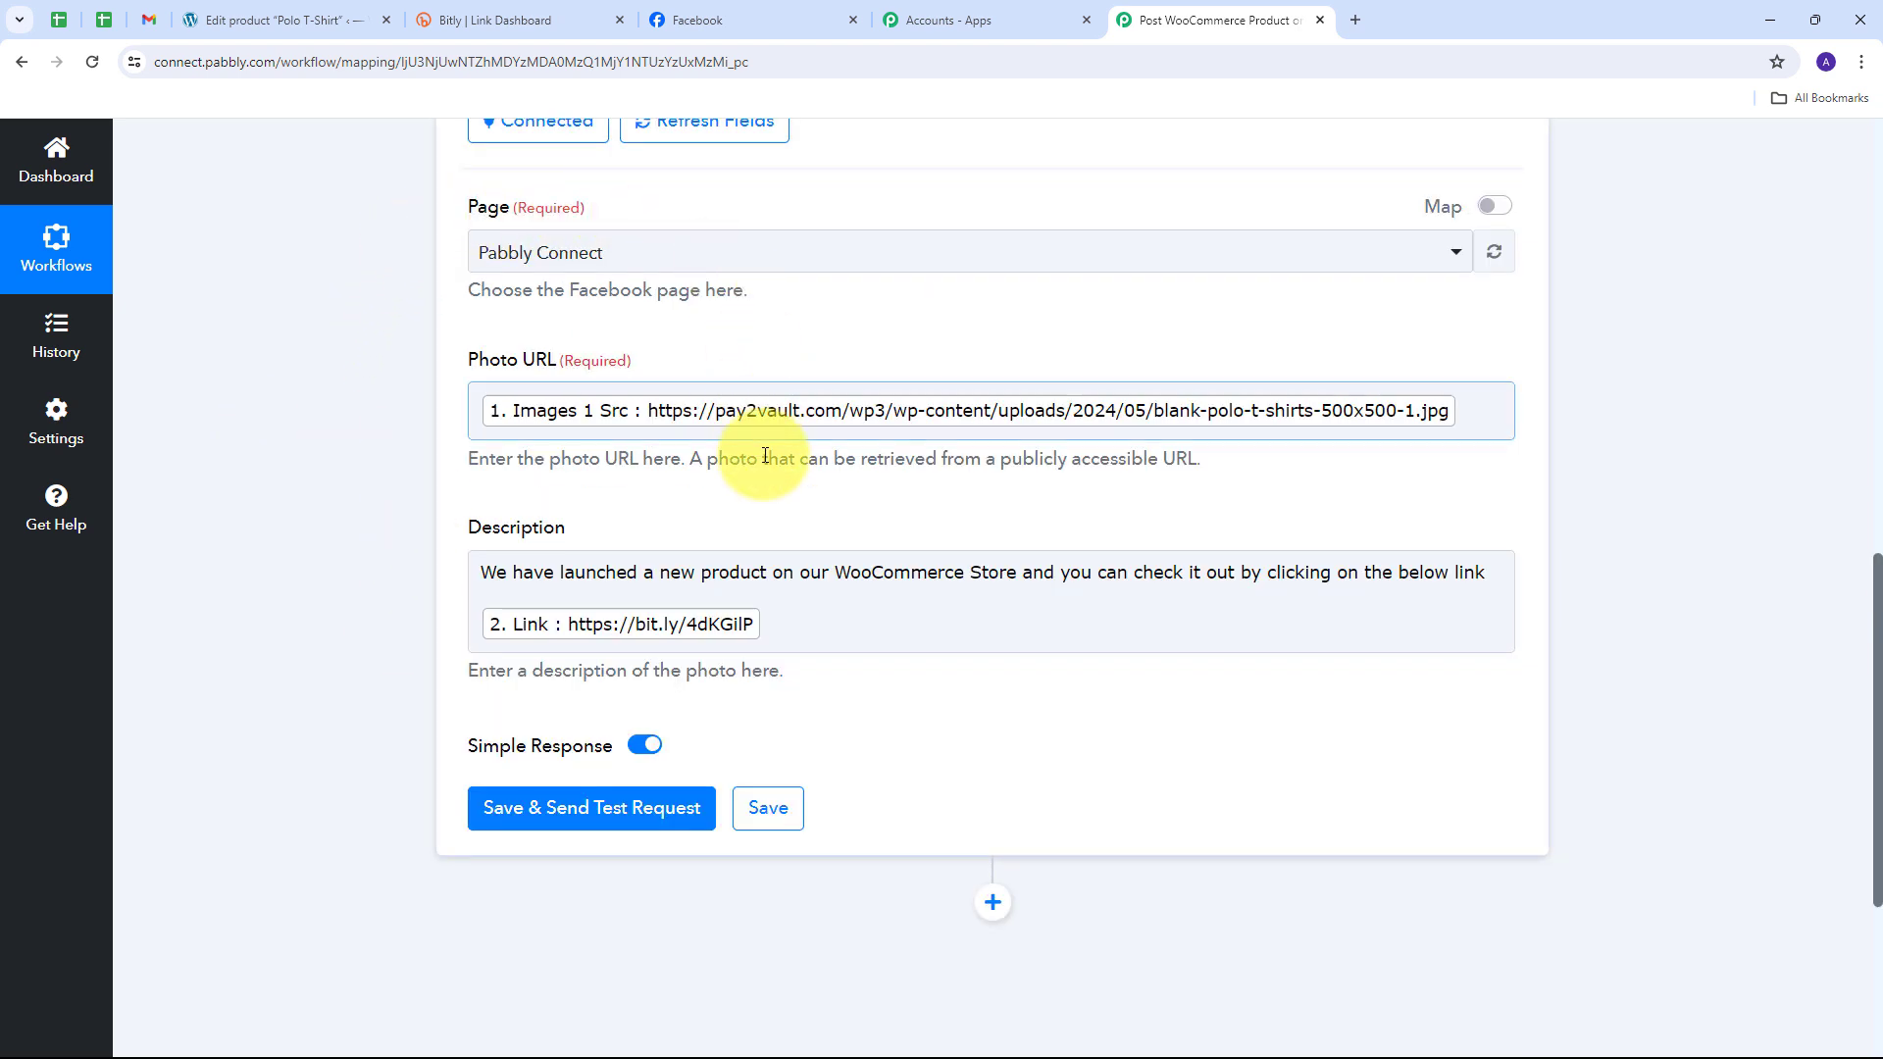
{"action": "scroll", "coordinate": [779, 526], "scroll_direction": "down", "scroll_amount": 1}
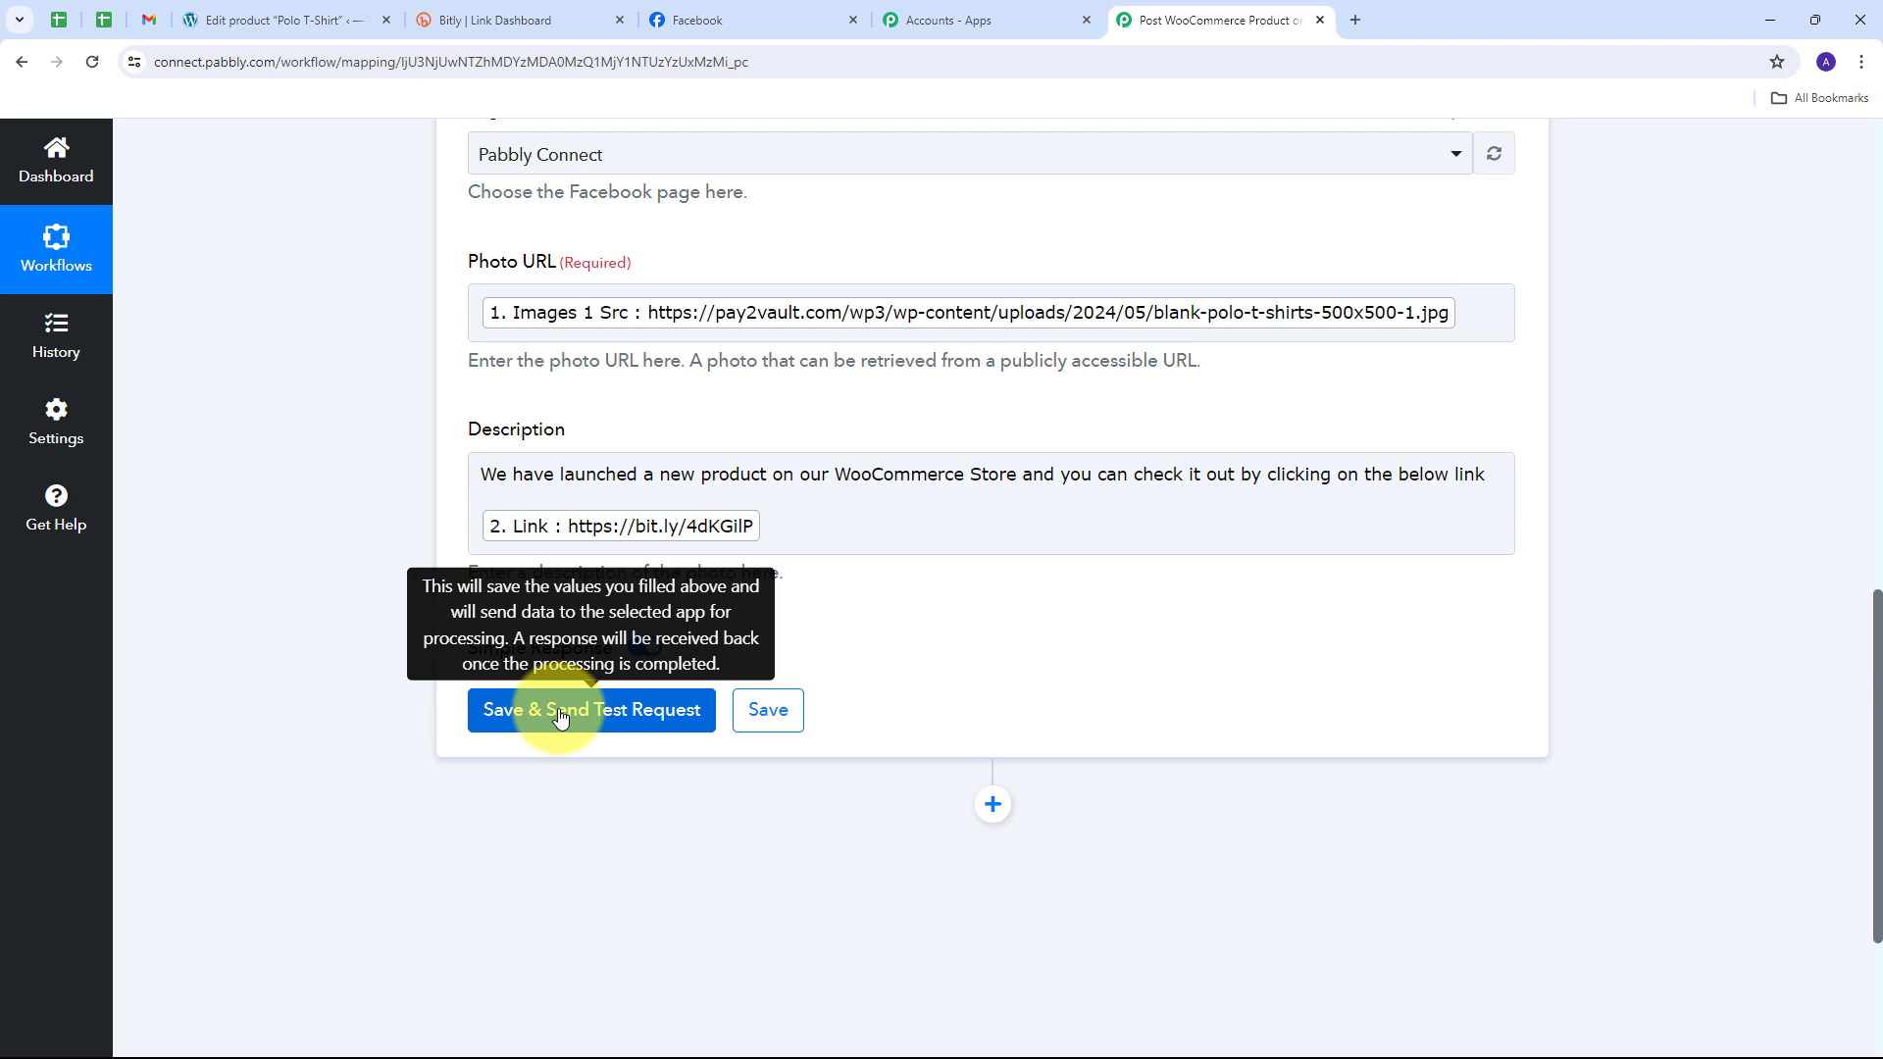
Step: Save the Facebook step, confirm the test returns a post ID, then go to Facebook
{"action": "left_click", "coordinate": [560, 718]}
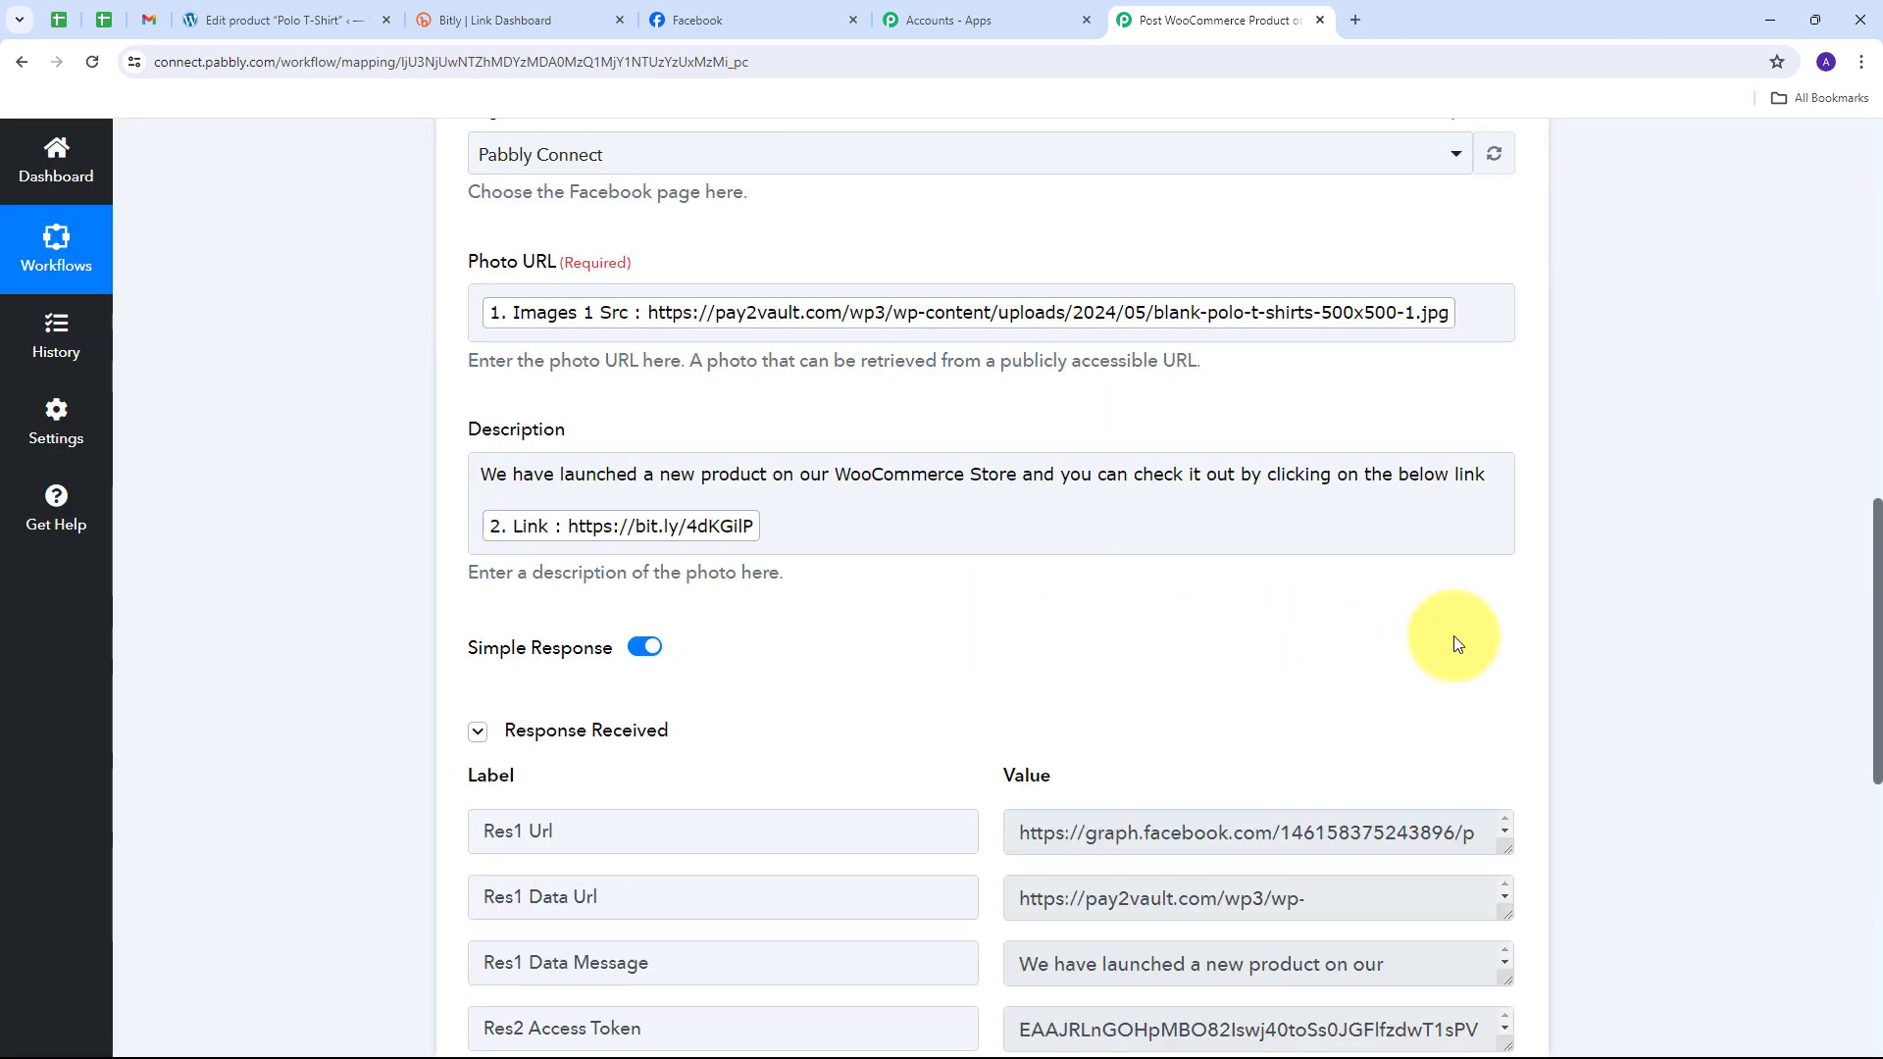
{"action": "scroll", "coordinate": [1632, 620], "scroll_direction": "down", "scroll_amount": 4}
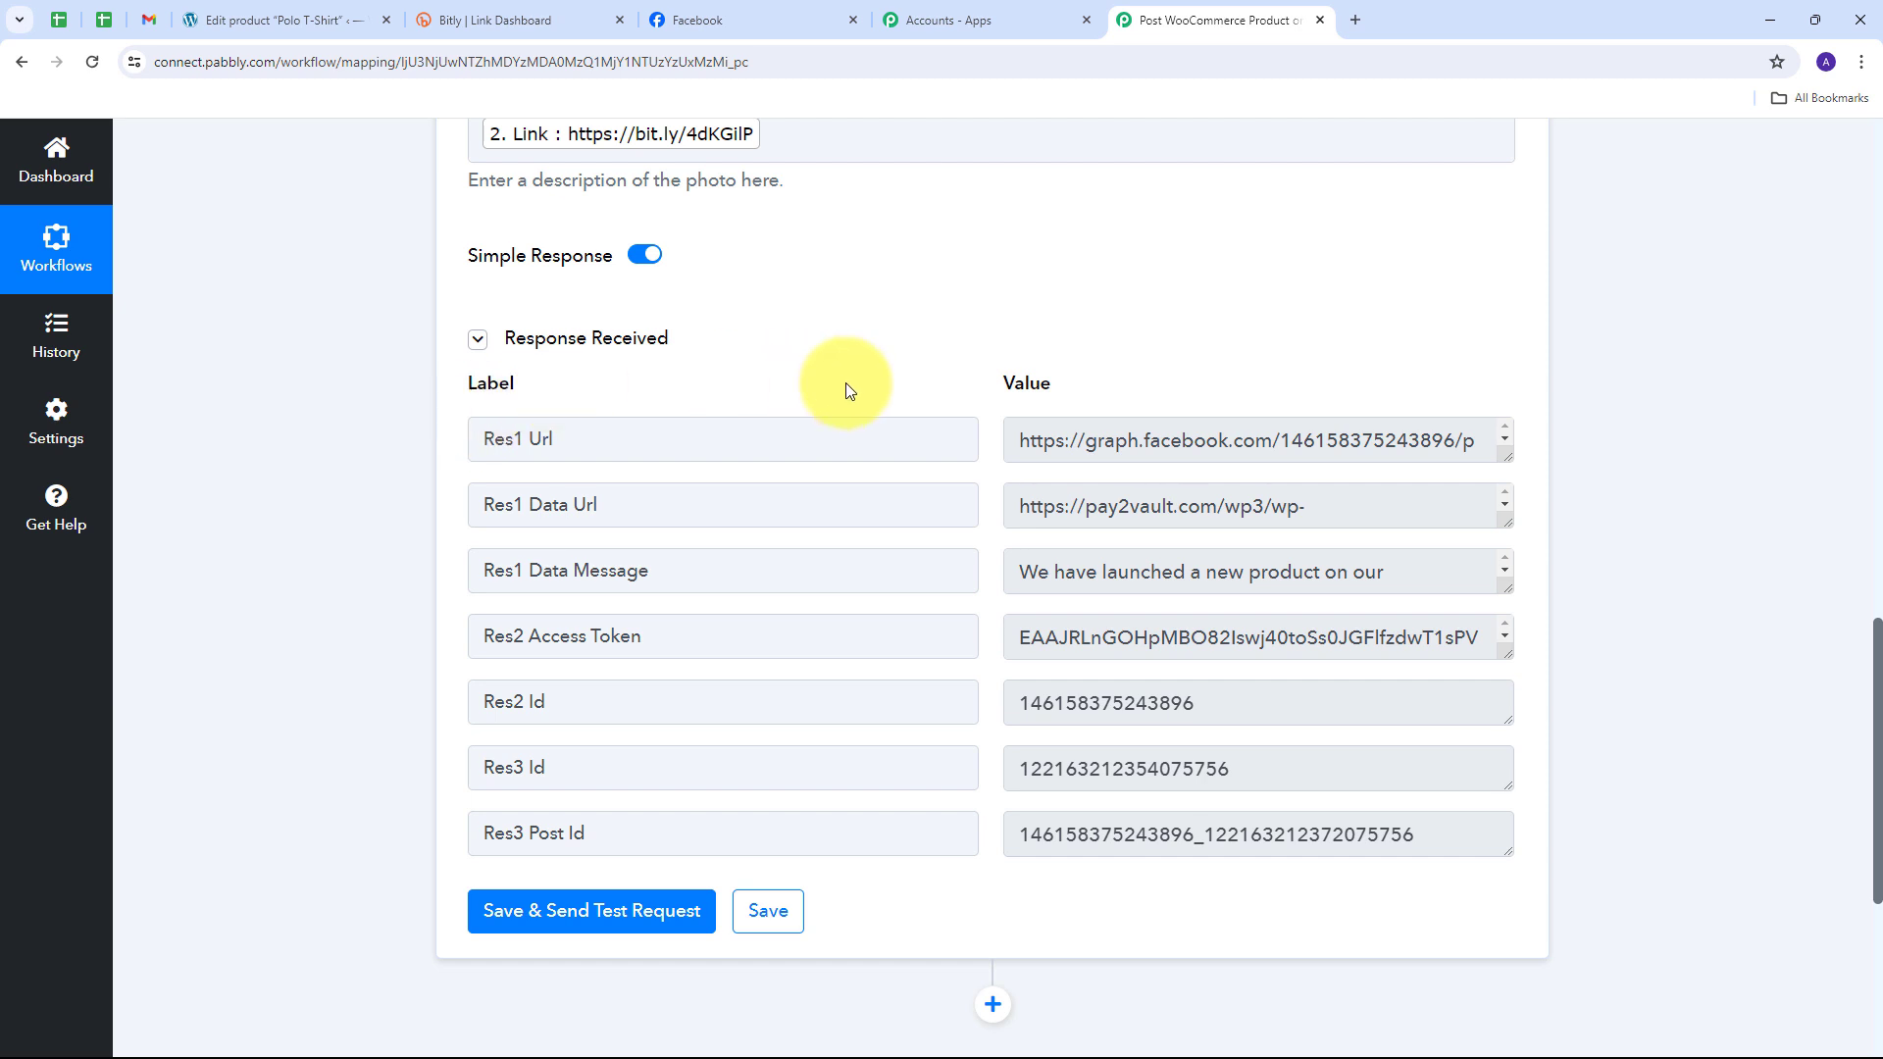
{"action": "left_click", "coordinate": [748, 19]}
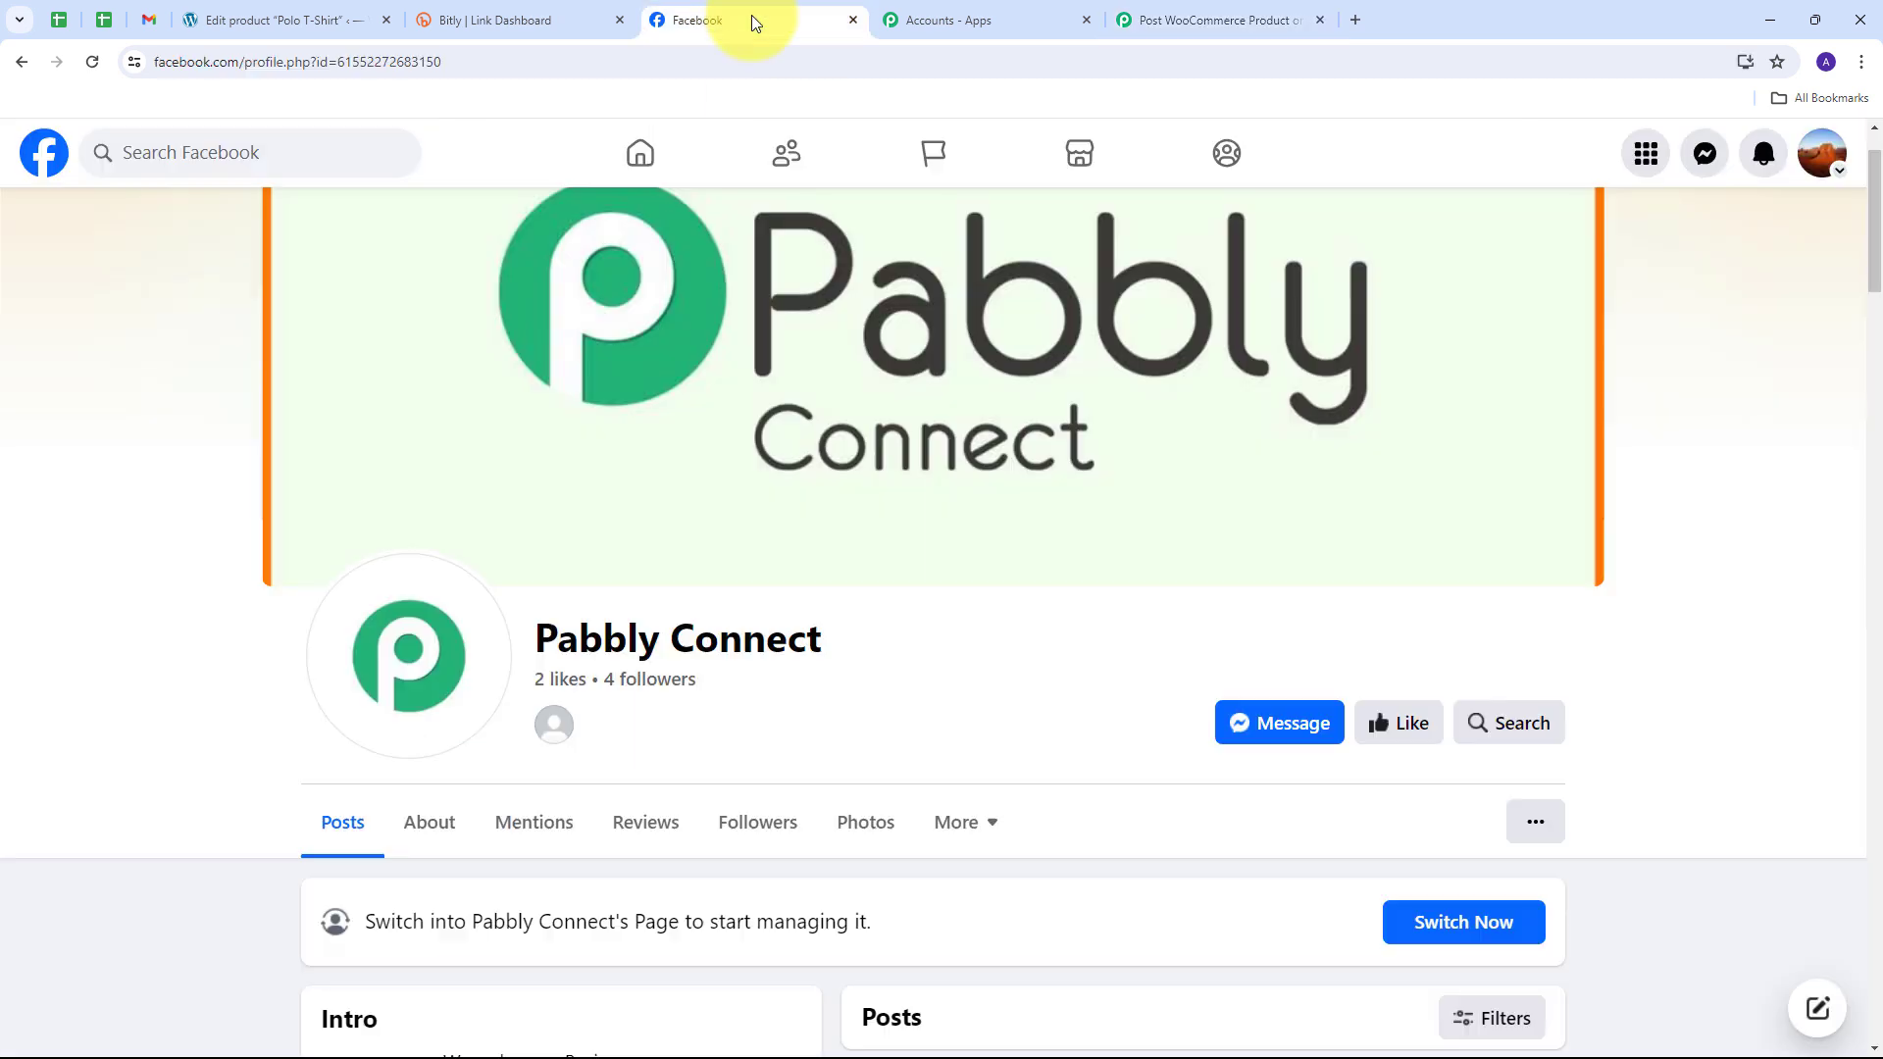
Step: Reload the page, find the new polo shirt post, and confirm its bit.ly link opens Polo T-Shirt
{"action": "left_click", "coordinate": [92, 67]}
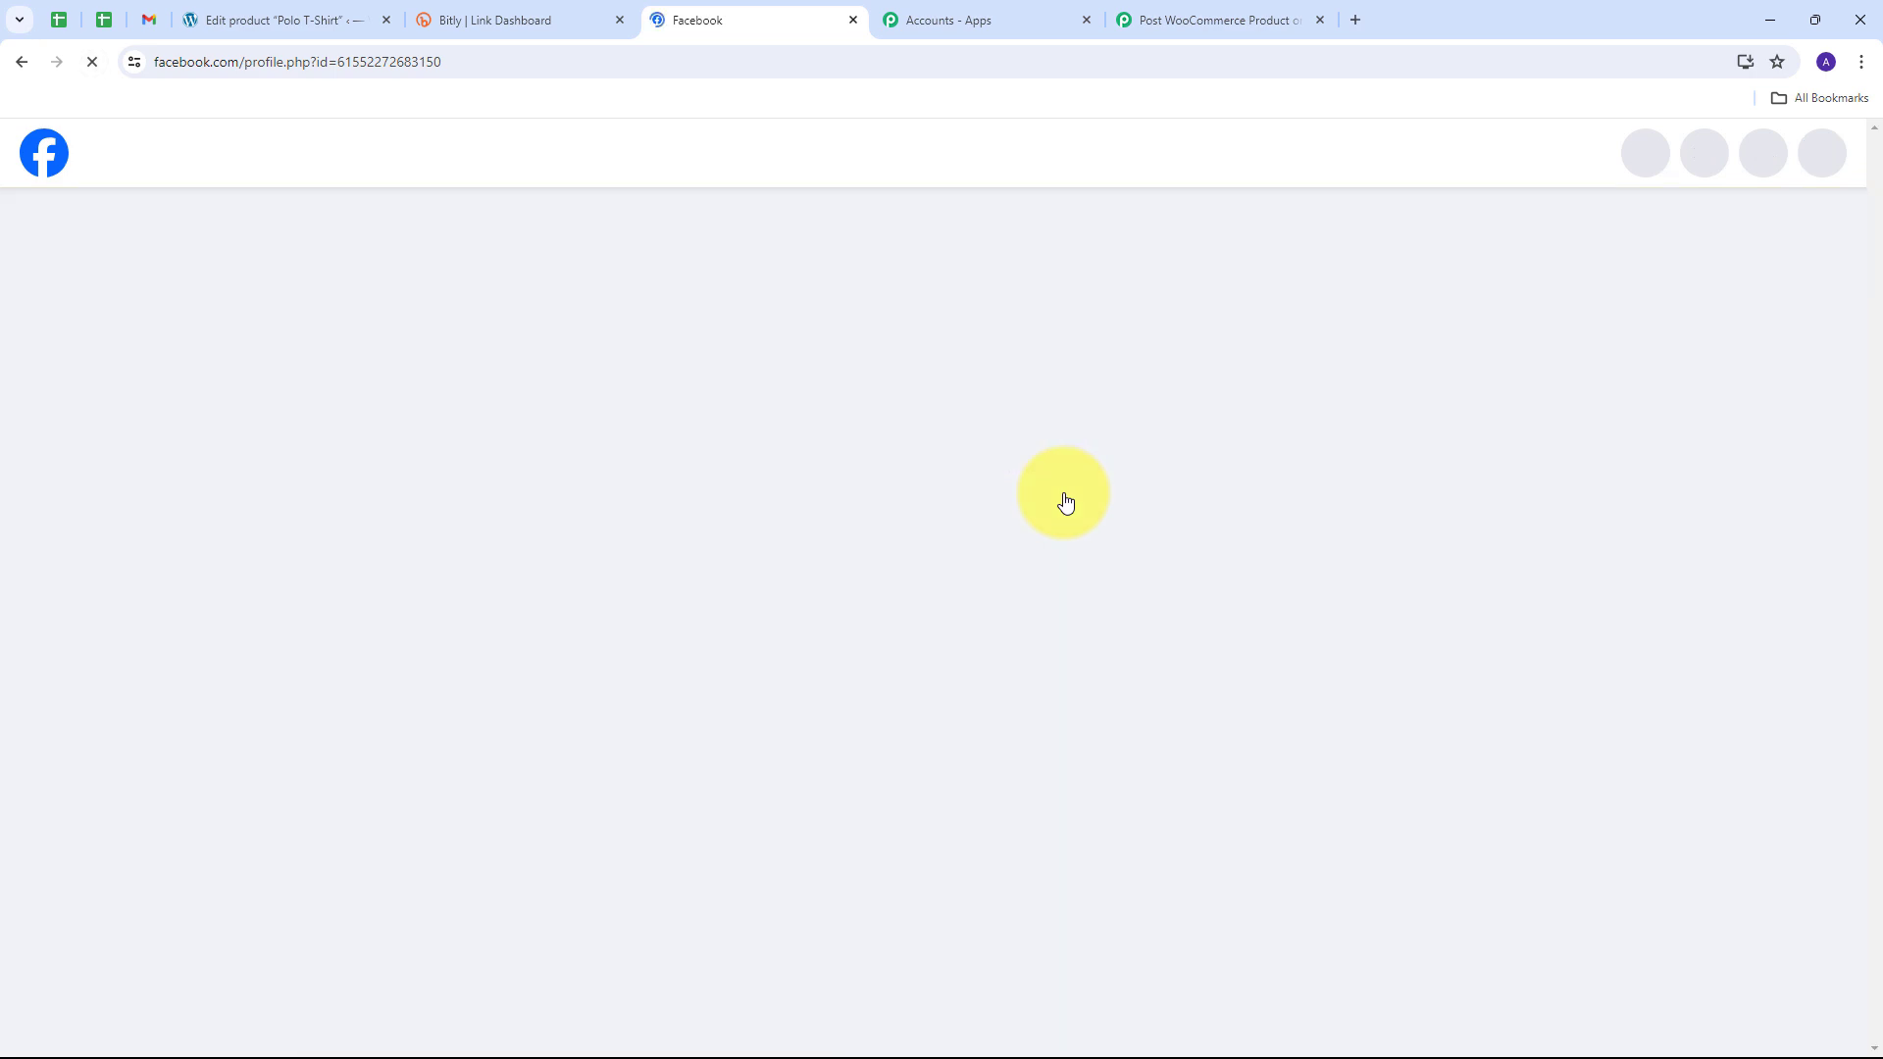
{"action": "scroll", "coordinate": [1071, 517], "scroll_direction": "down", "scroll_amount": 6}
{"action": "scroll", "coordinate": [1124, 620], "scroll_direction": "down", "scroll_amount": 3}
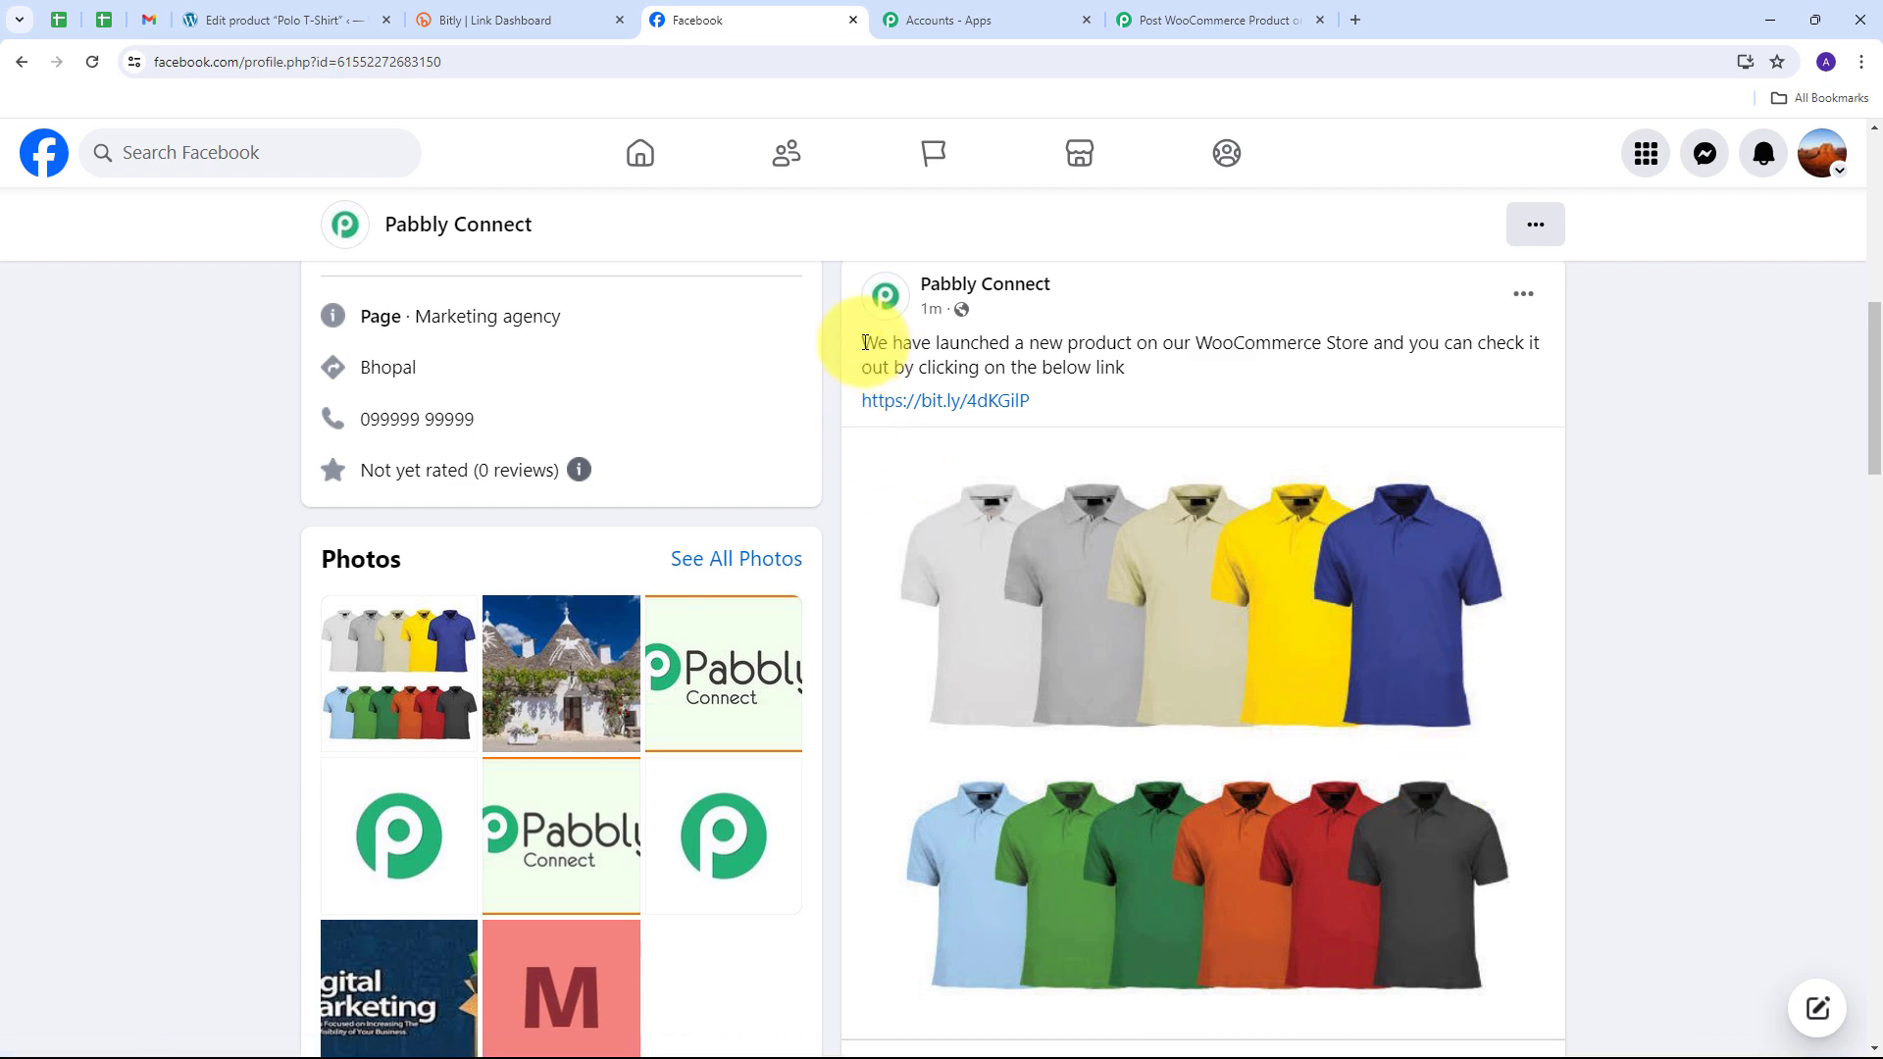
{"action": "left_click_drag", "start_coordinate": [862, 343], "coordinate": [1189, 365]}
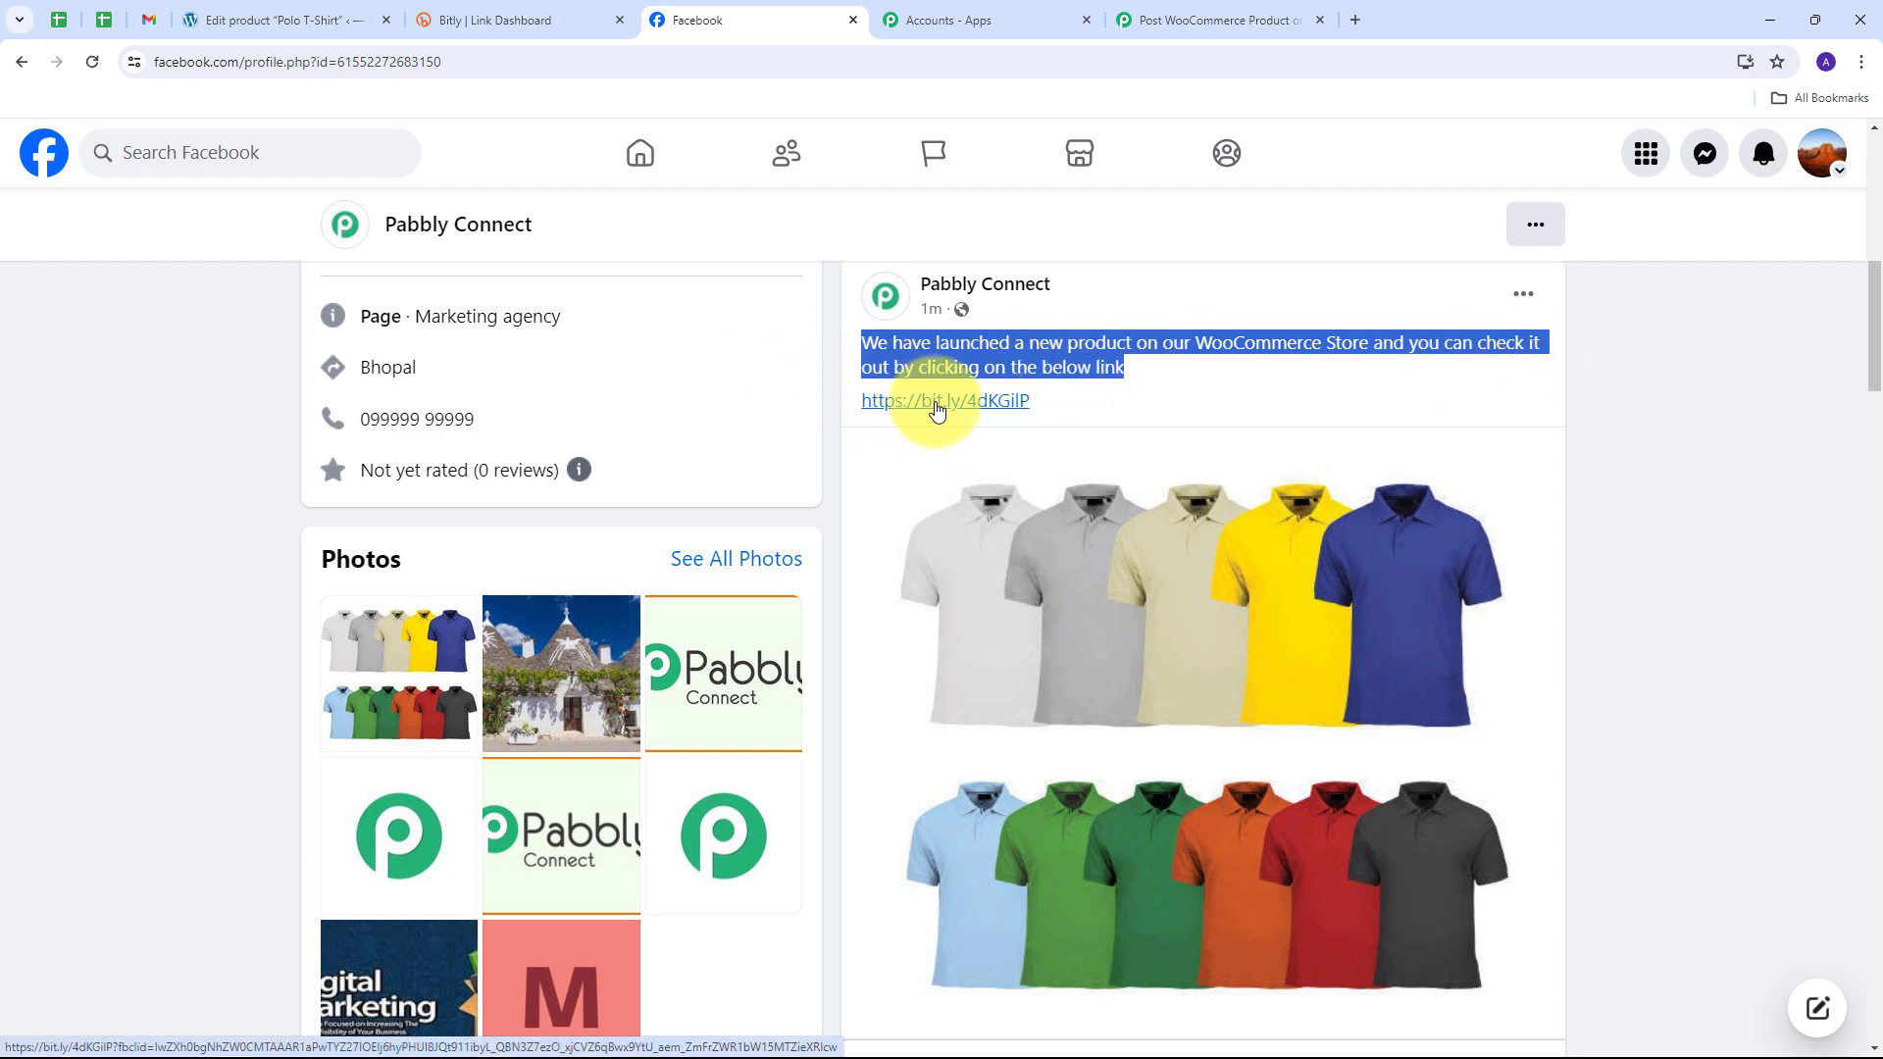
{"action": "left_click", "coordinate": [936, 410]}
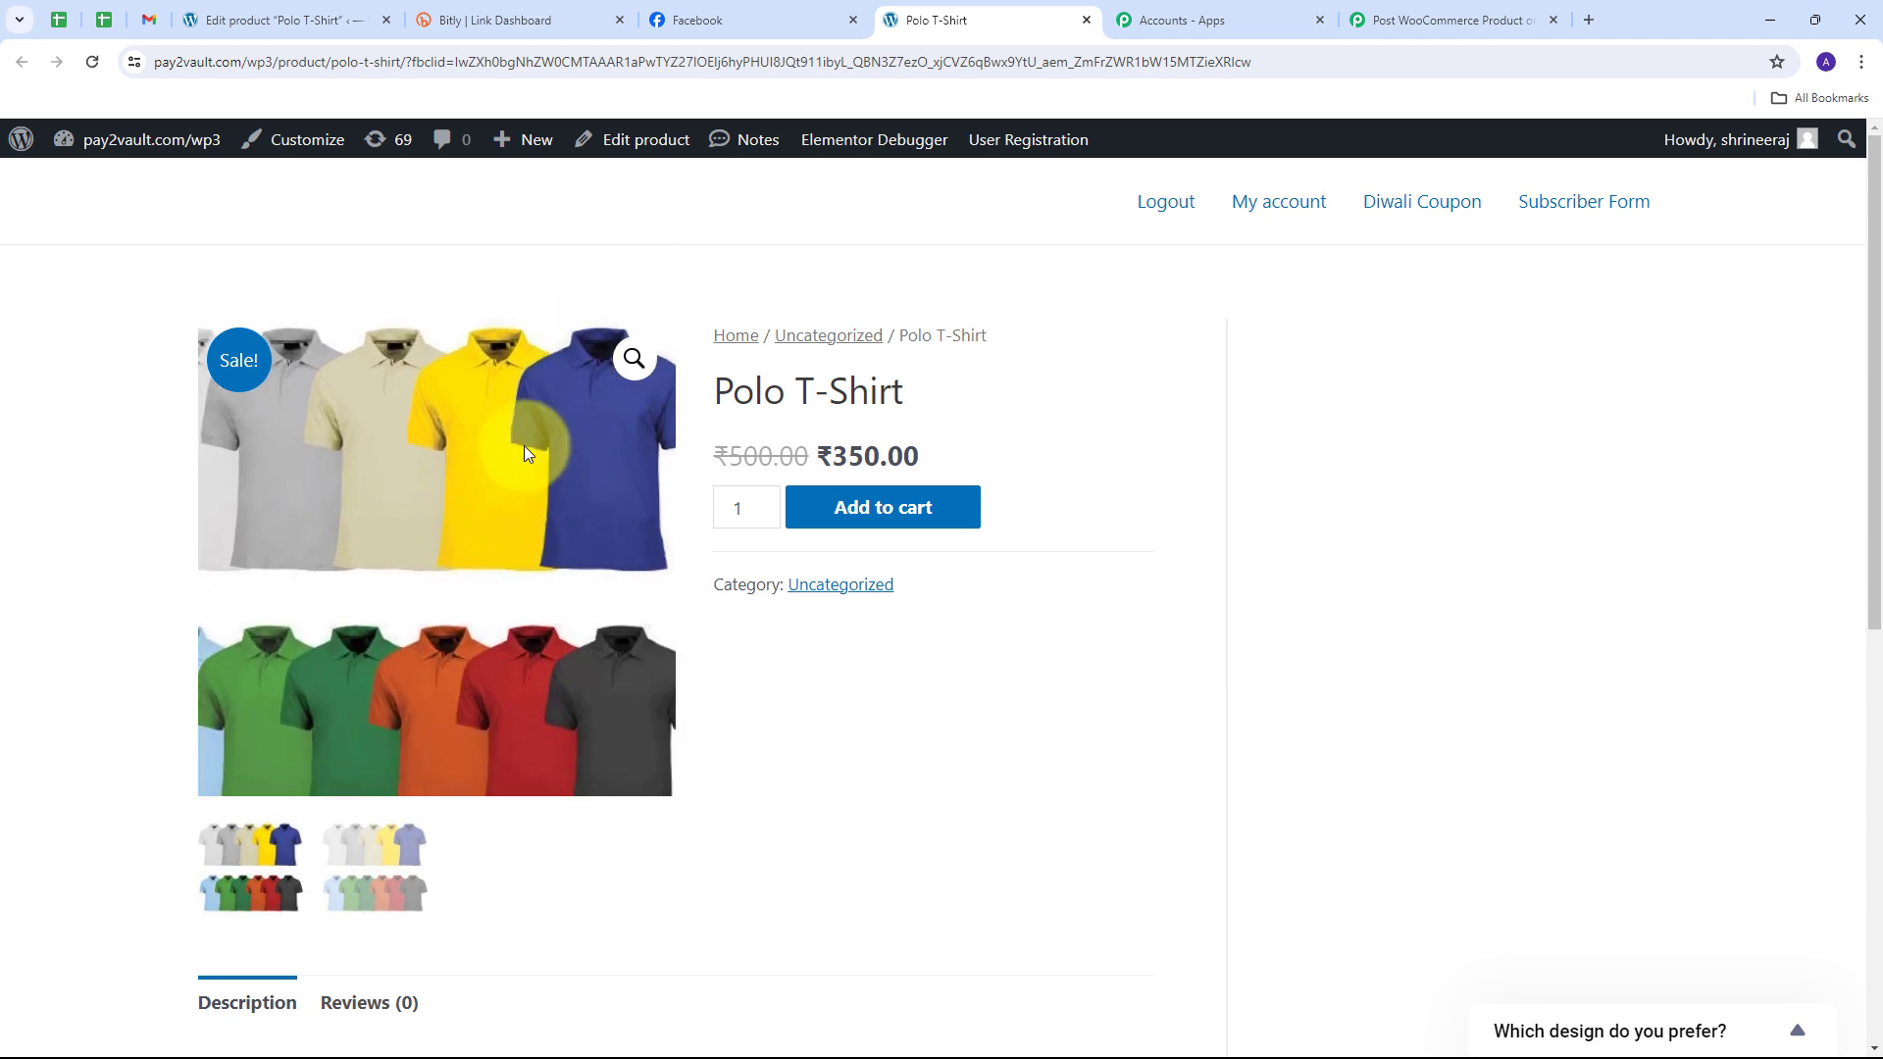
{"action": "left_click", "coordinate": [710, 22]}
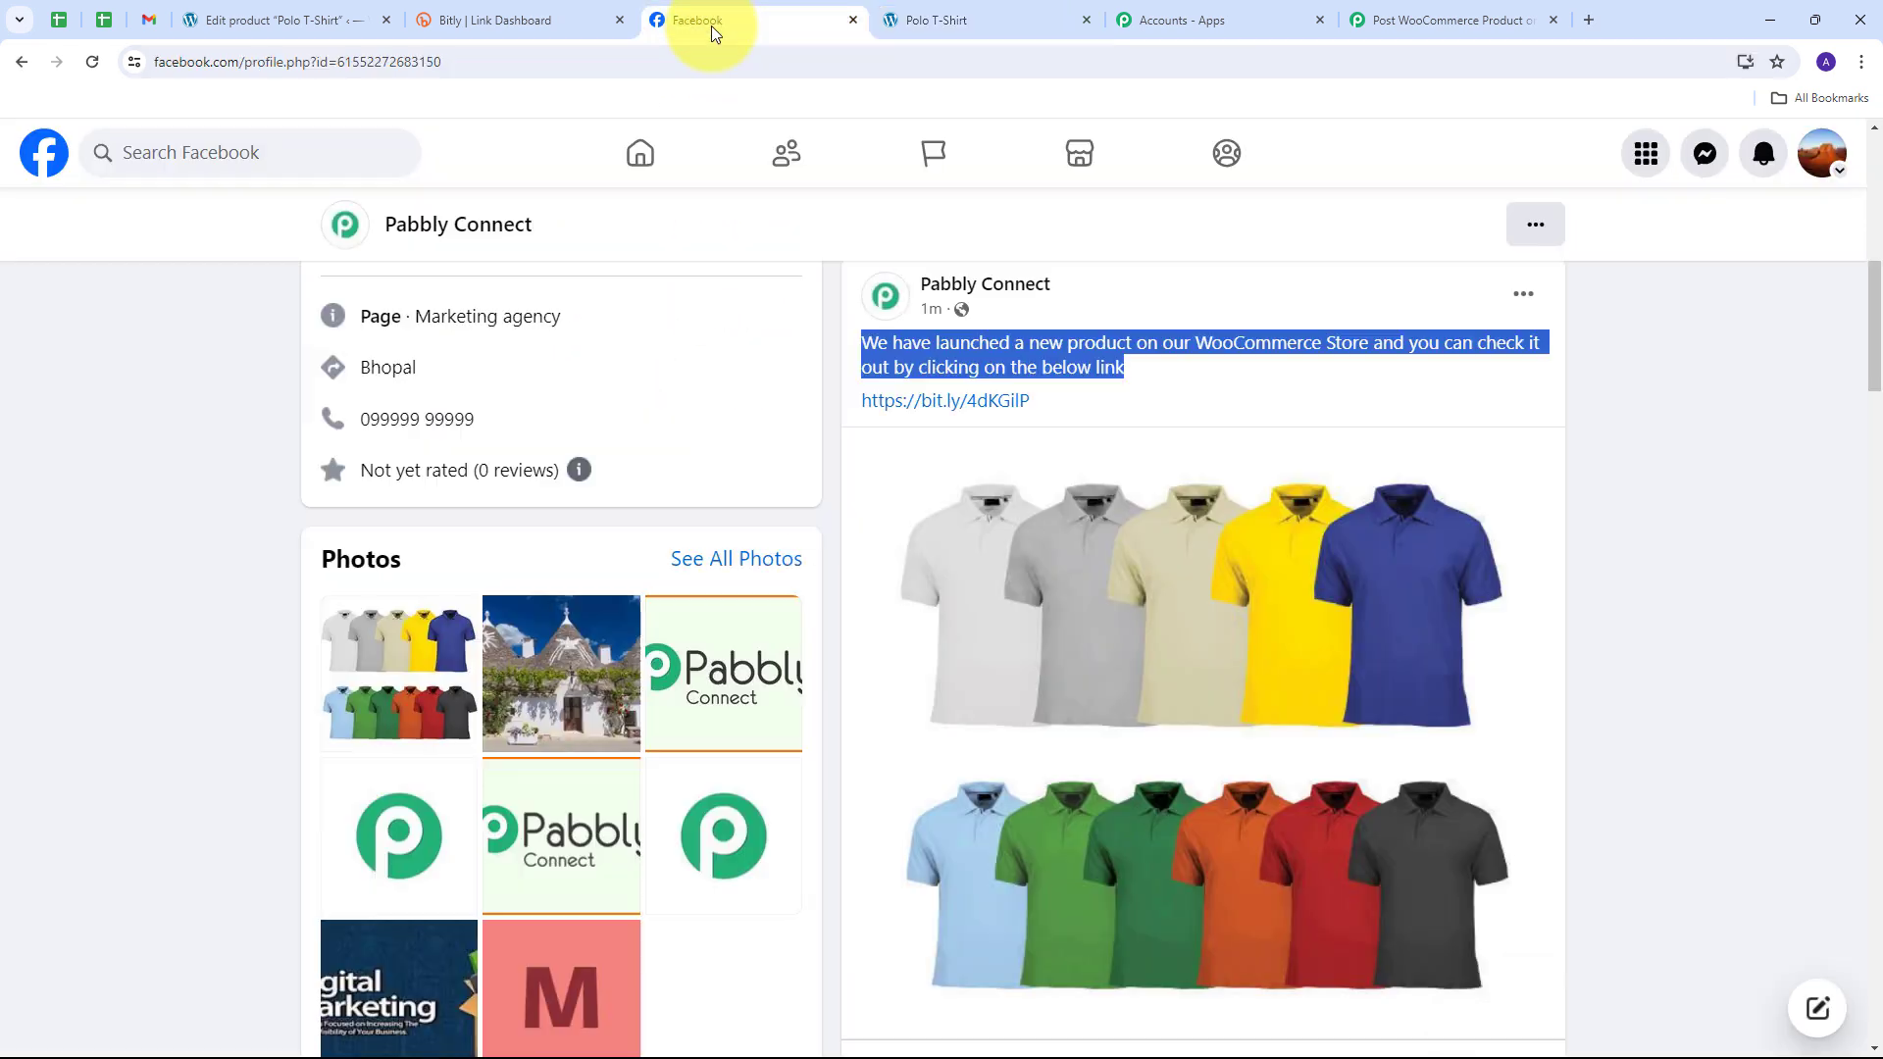
{"action": "left_click", "coordinate": [1201, 412]}
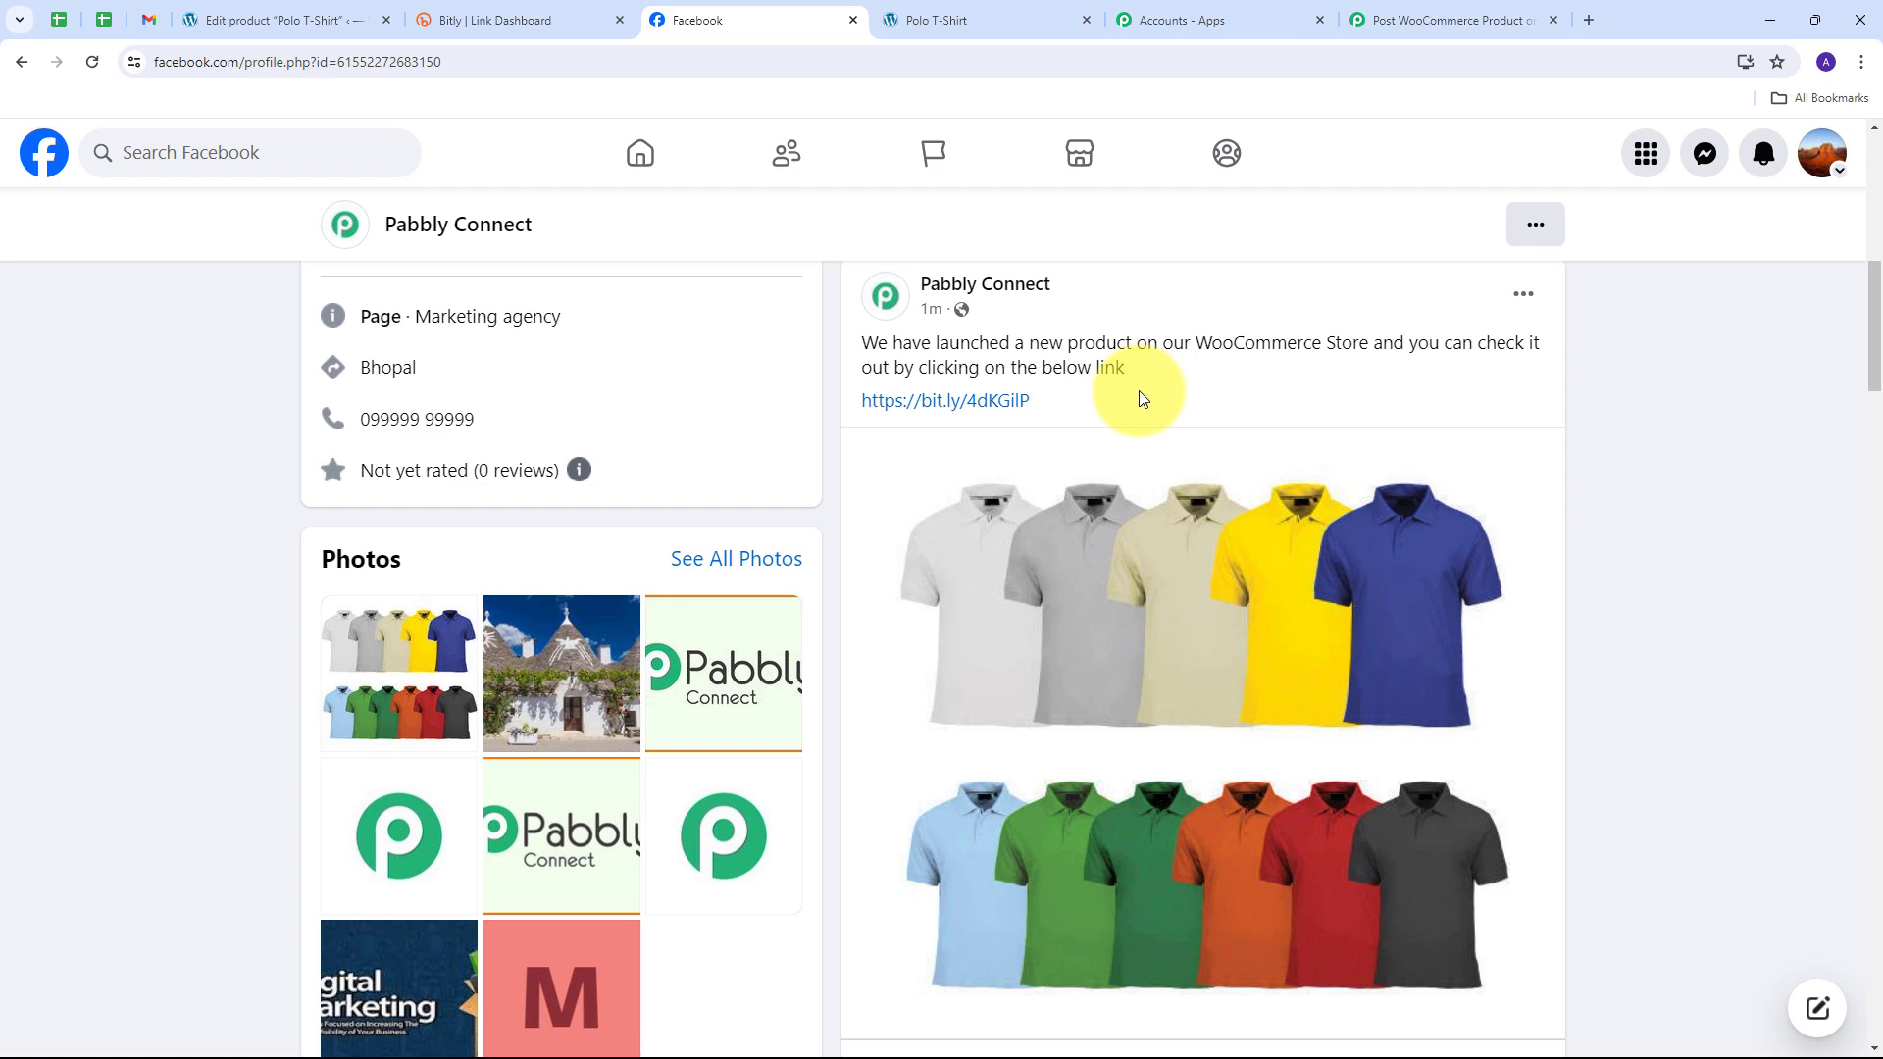
Step: Return to the Pabbly workflow and review its WooCommerce, Bitly Create Bitlink and Facebook photo-post steps
{"action": "left_click", "coordinate": [1459, 22]}
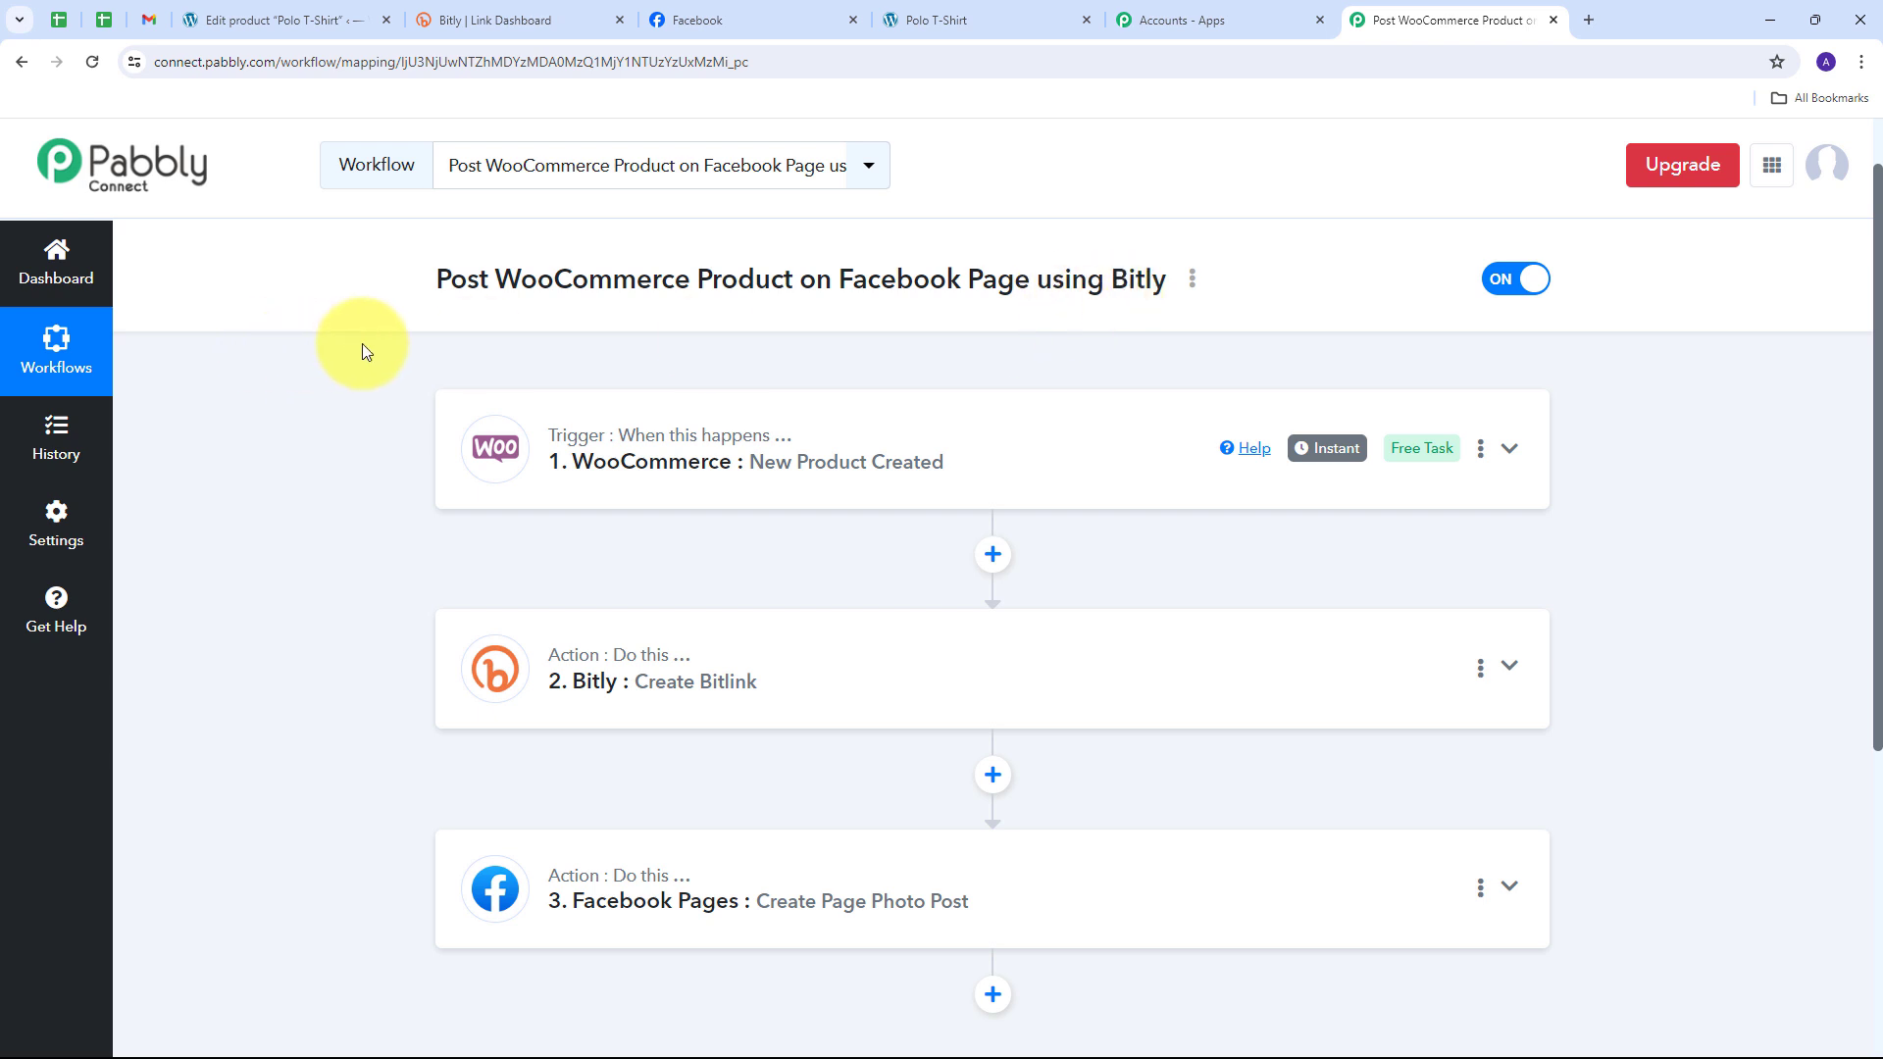
{"action": "scroll", "coordinate": [362, 343], "scroll_direction": "down", "scroll_amount": 1}
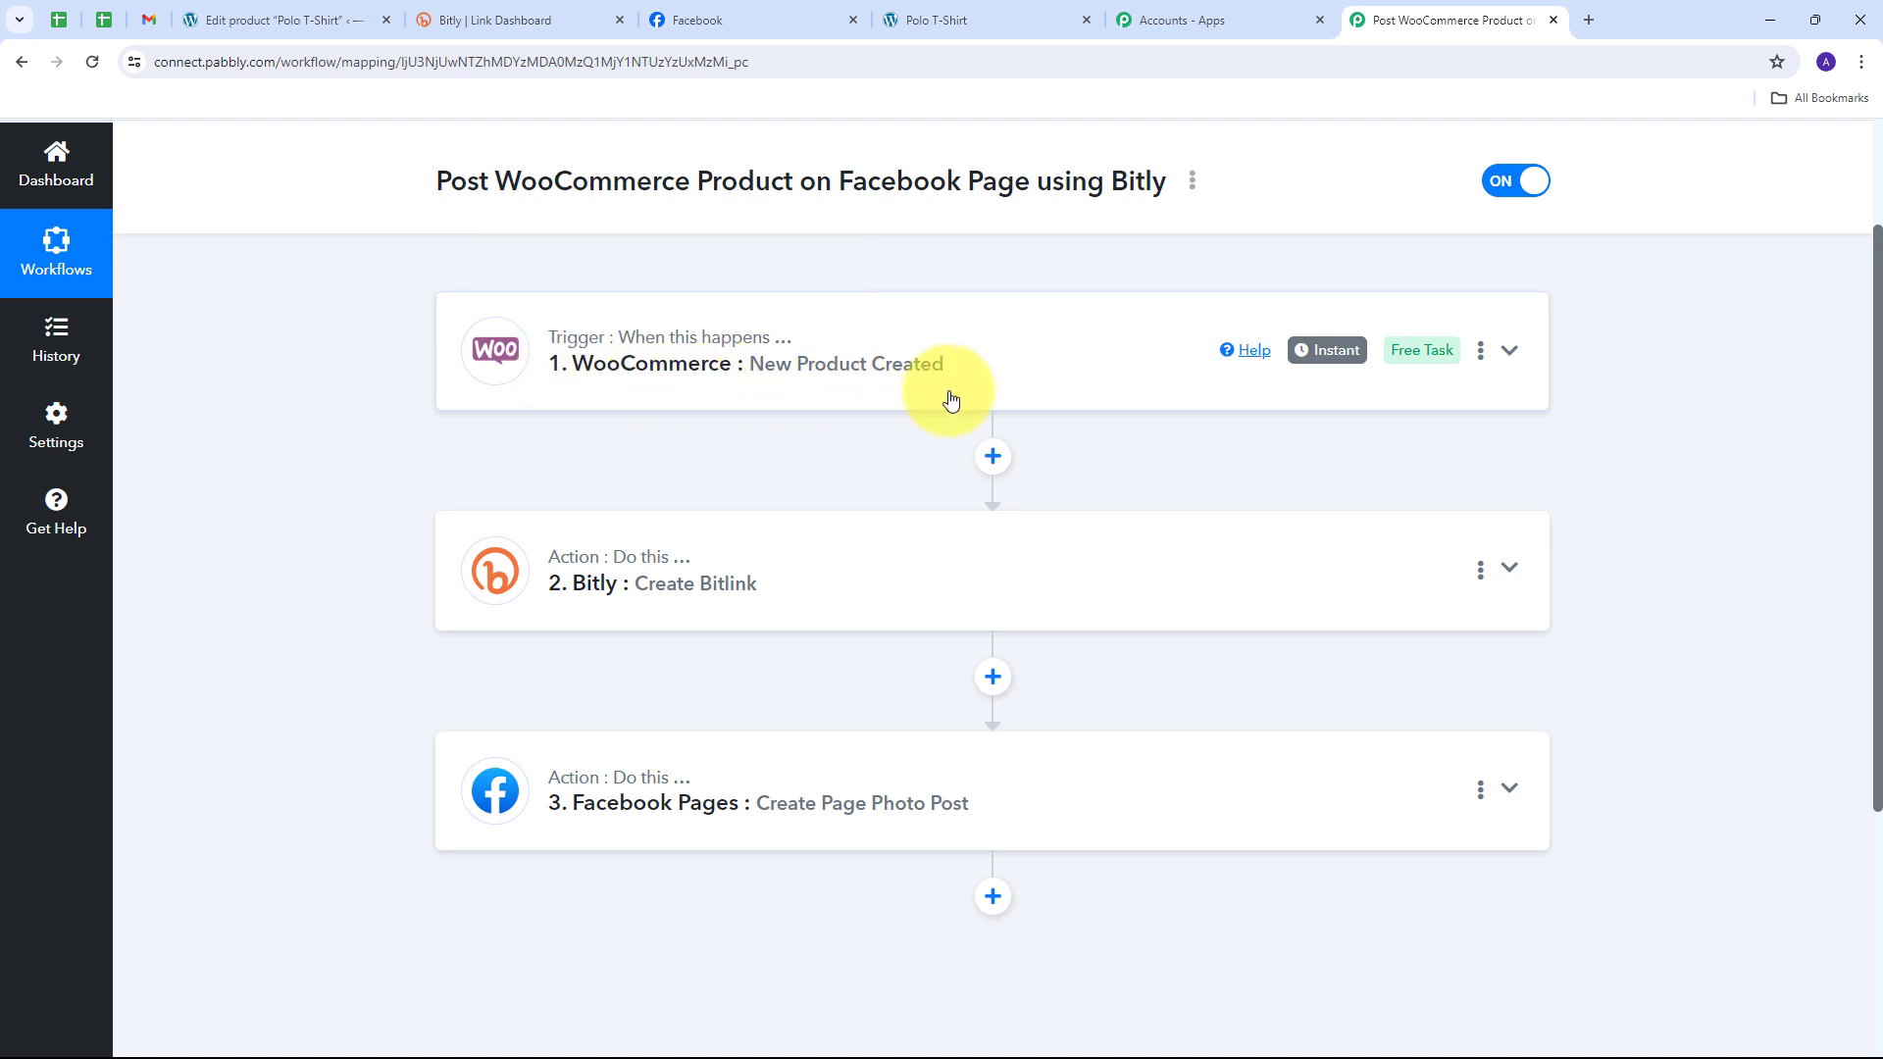
{"action": "scroll", "coordinate": [372, 383], "scroll_direction": "down", "scroll_amount": 1}
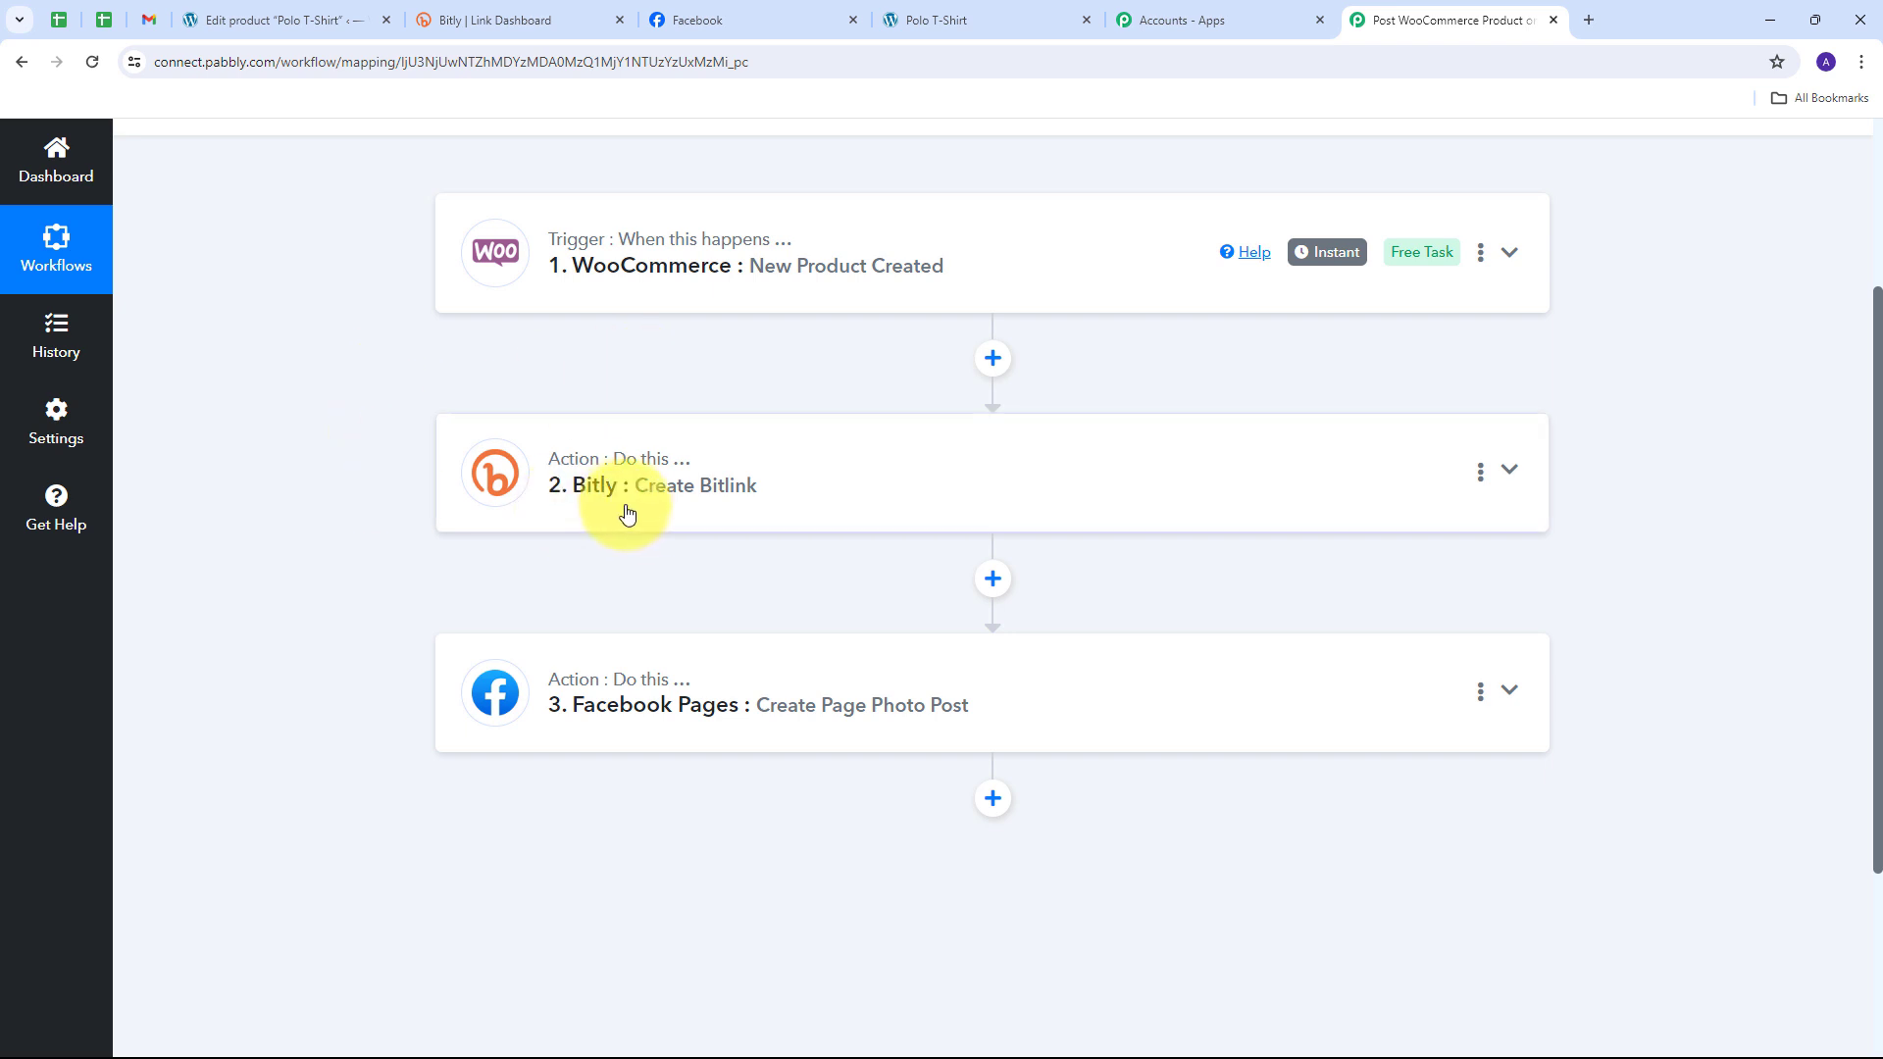
{"action": "scroll", "coordinate": [373, 562], "scroll_direction": "down", "scroll_amount": 1}
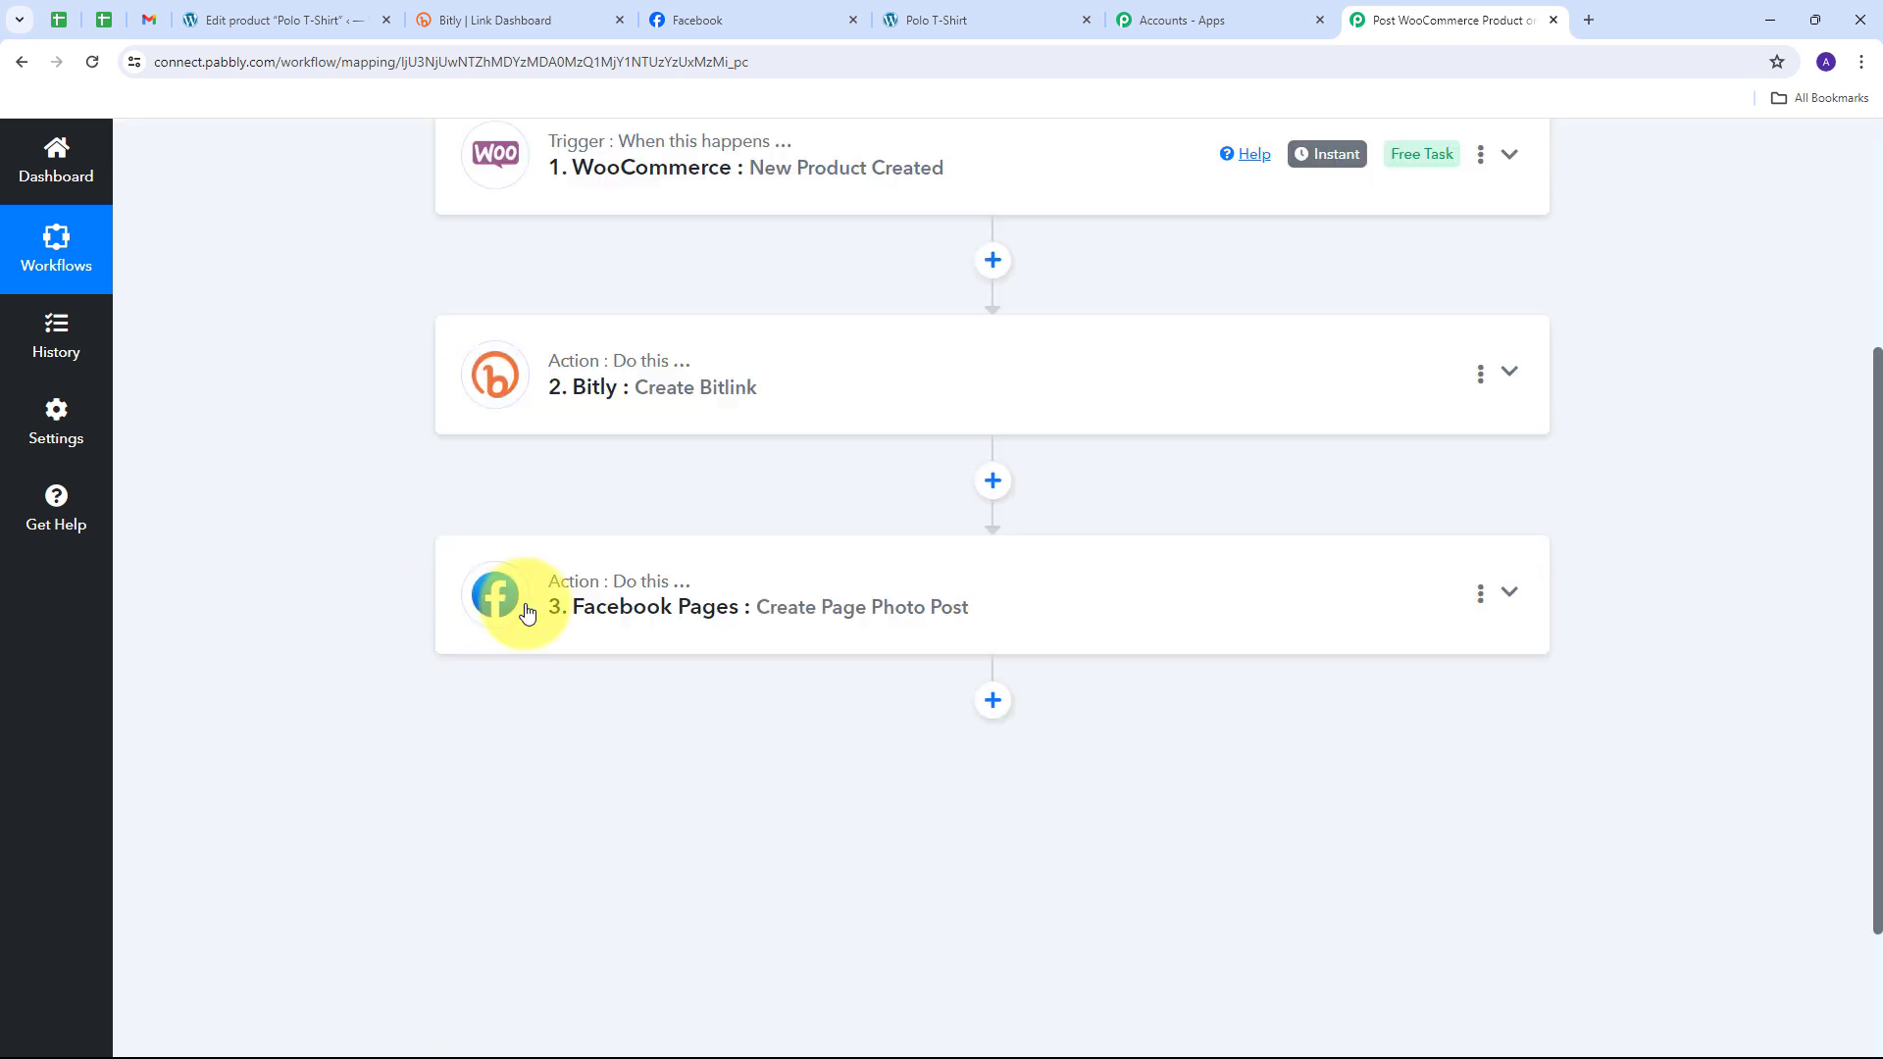
{"action": "mouse_move", "coordinate": [576, 587]}
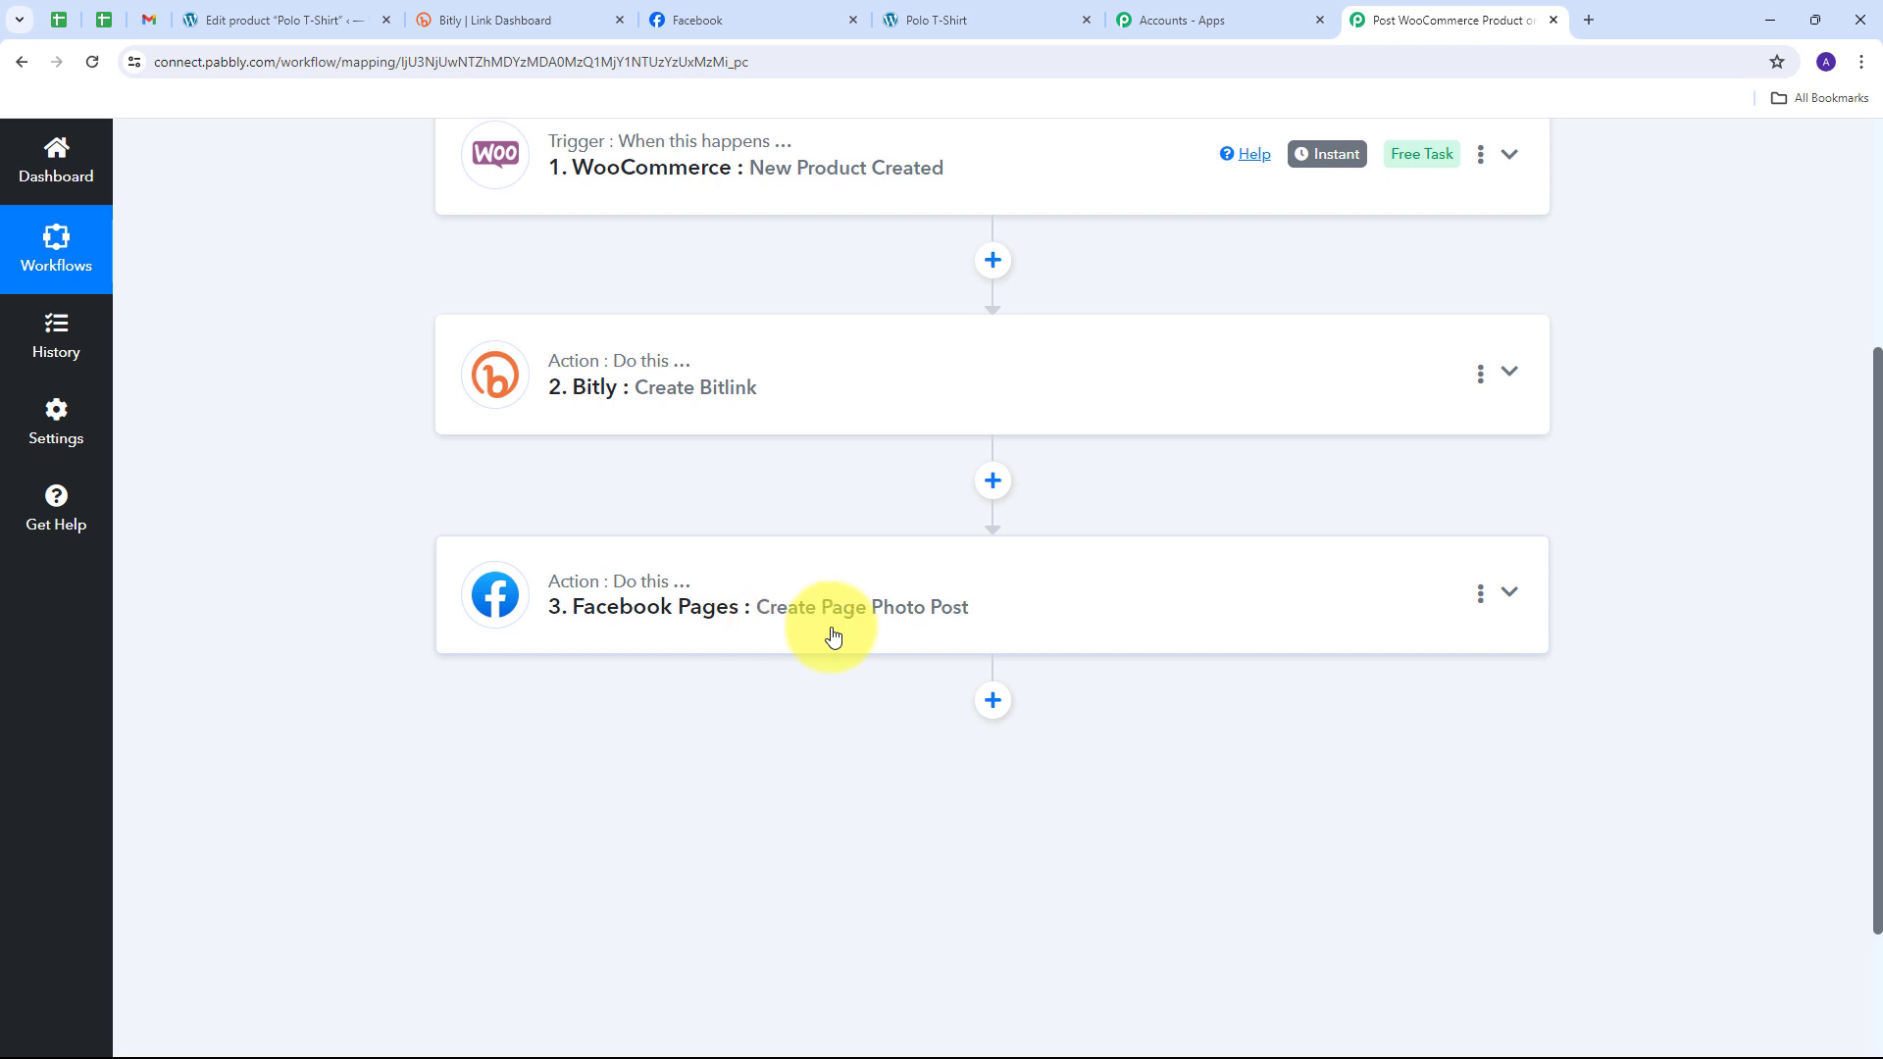
{"action": "scroll", "coordinate": [361, 565], "scroll_direction": "up", "scroll_amount": 3}
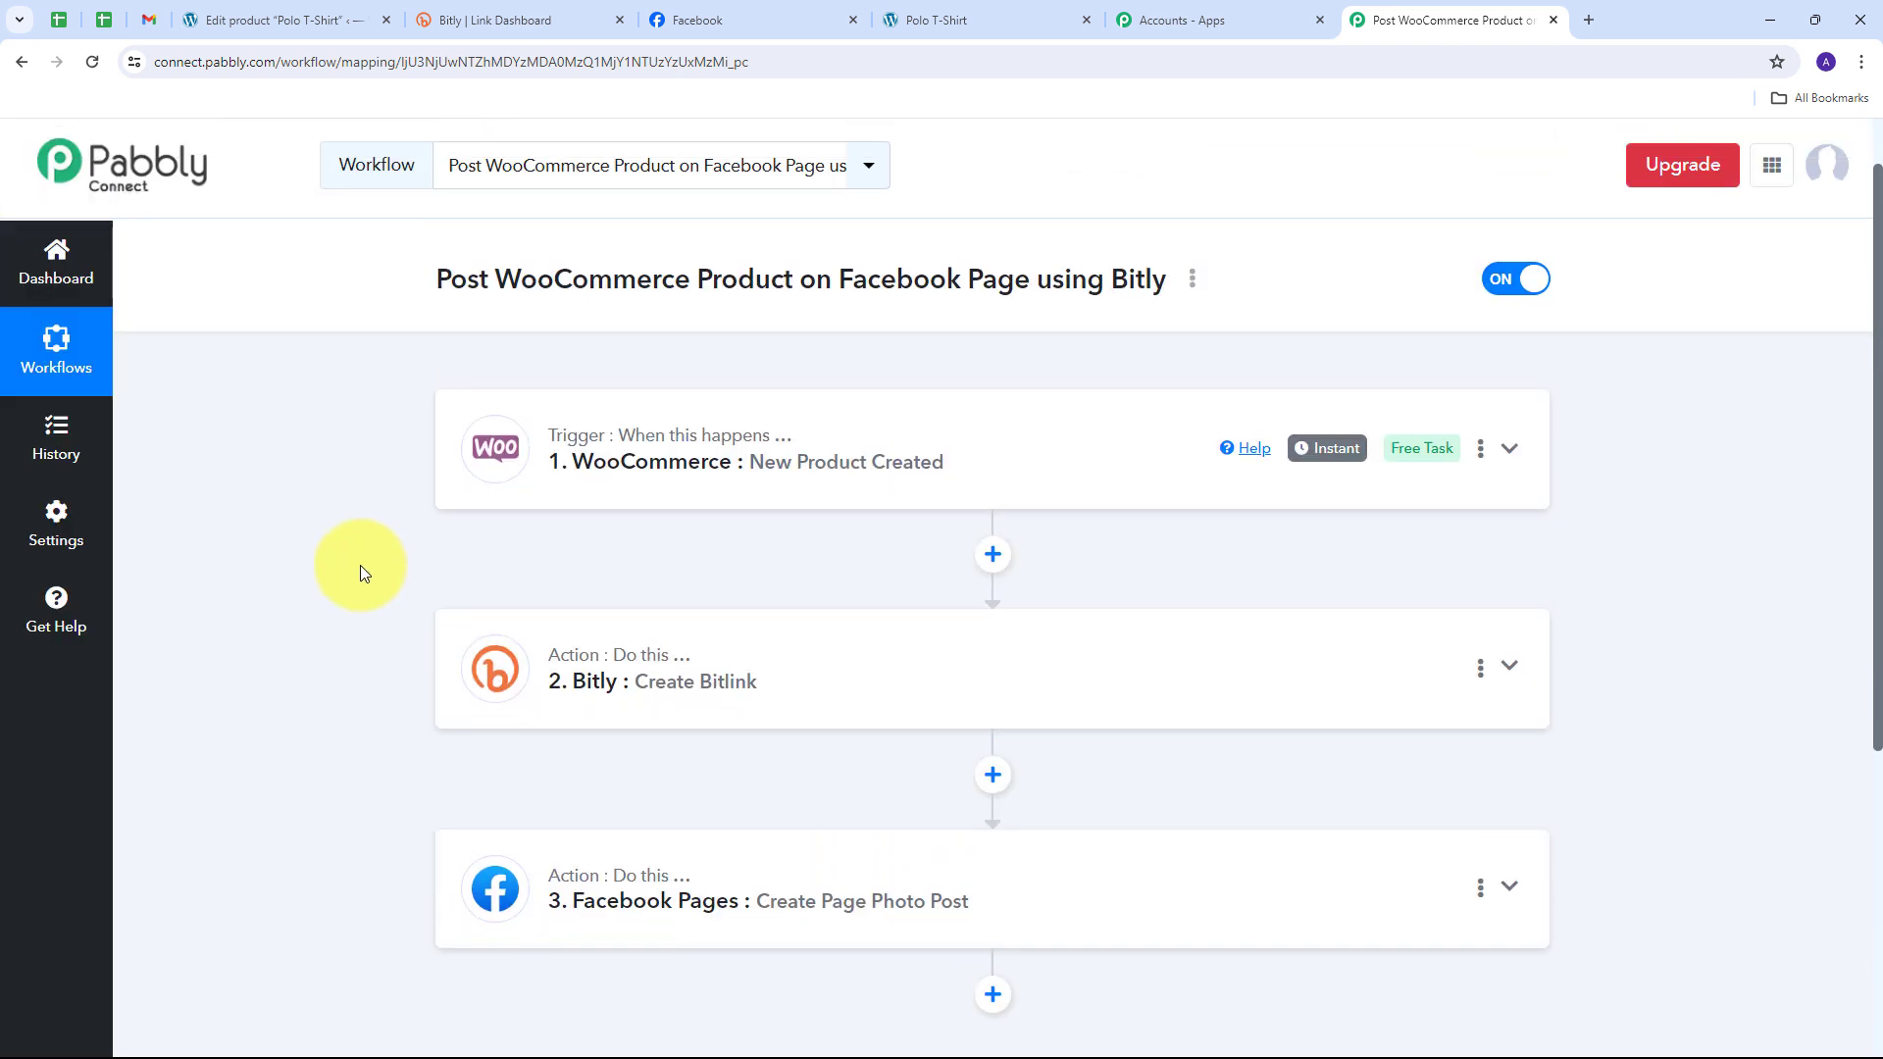